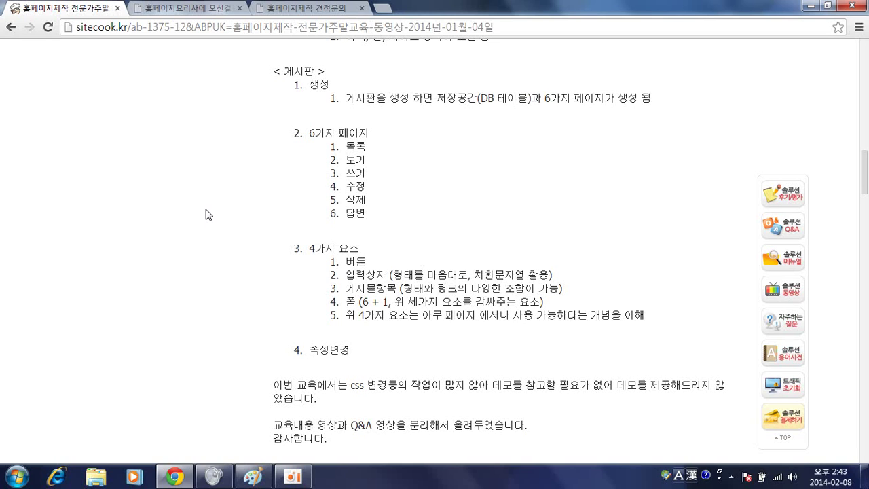
Glance at the 견적문의 estimate form, then open the admin page of test.sitecook.kr
left_click(326, 10)
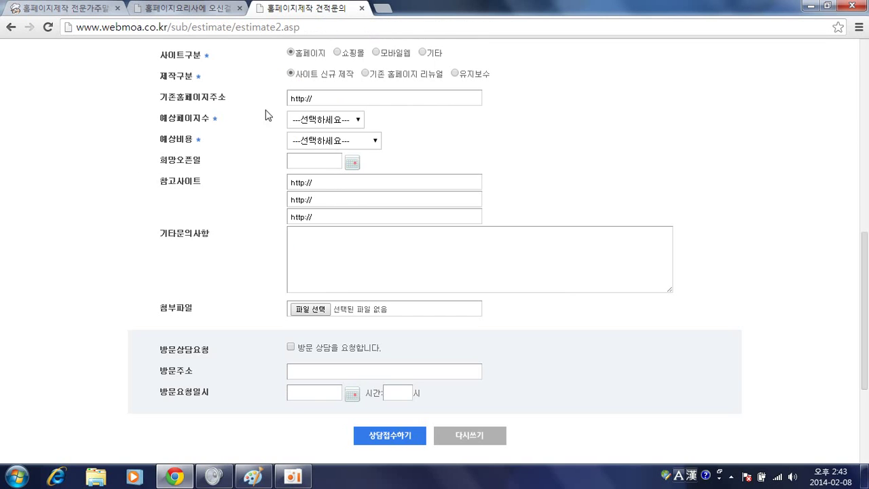
left_click(203, 8)
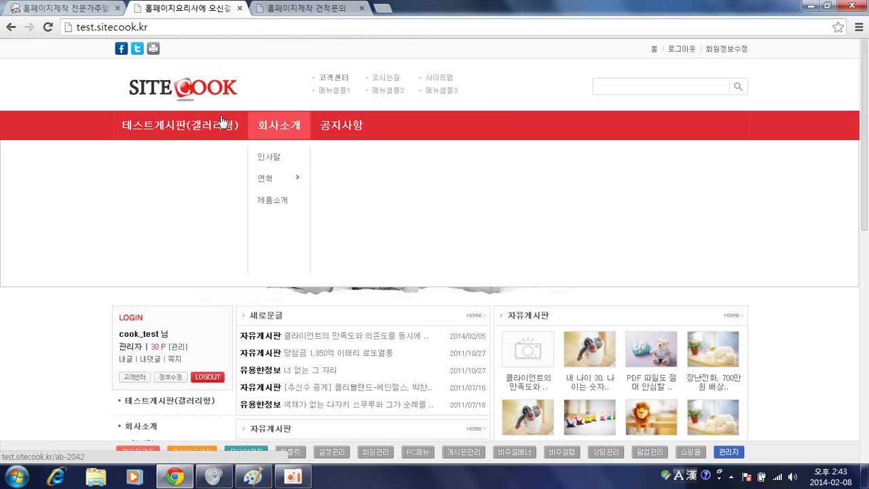
left_click(729, 451)
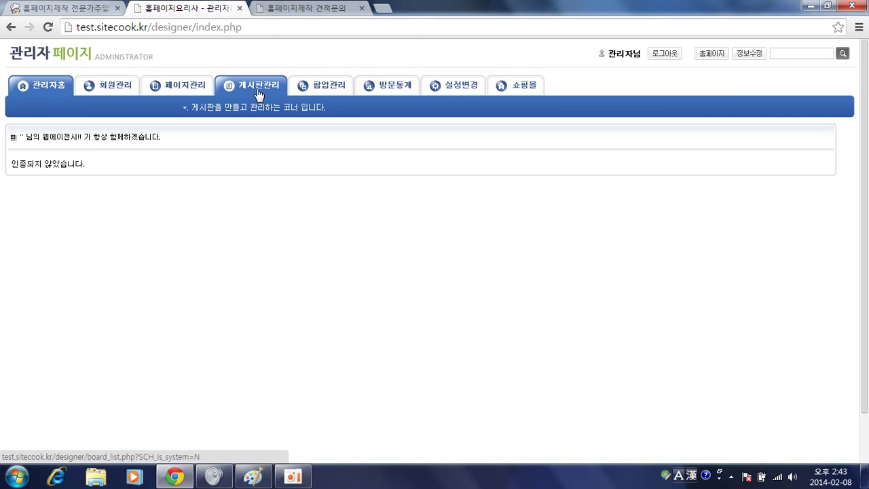
Inspect all setting fields of 테스트게시판(갤러리형), then return to the 만든게시판 list
left_click(258, 94)
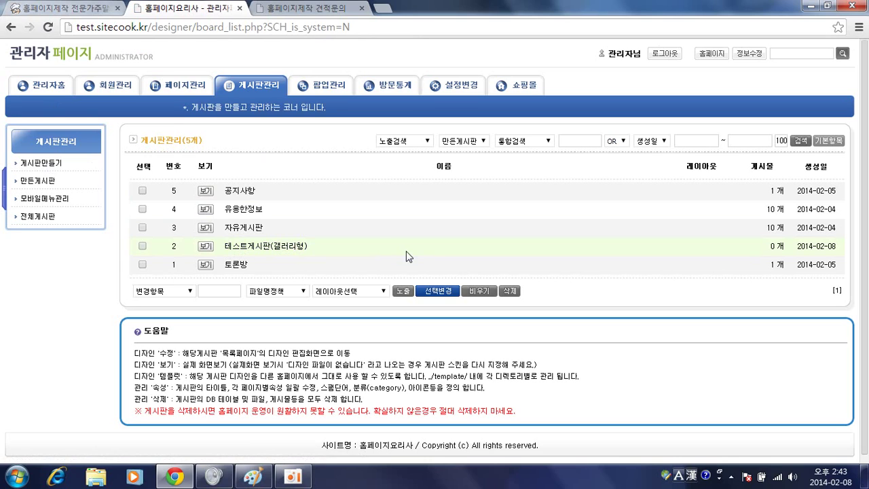
left_click(243, 248)
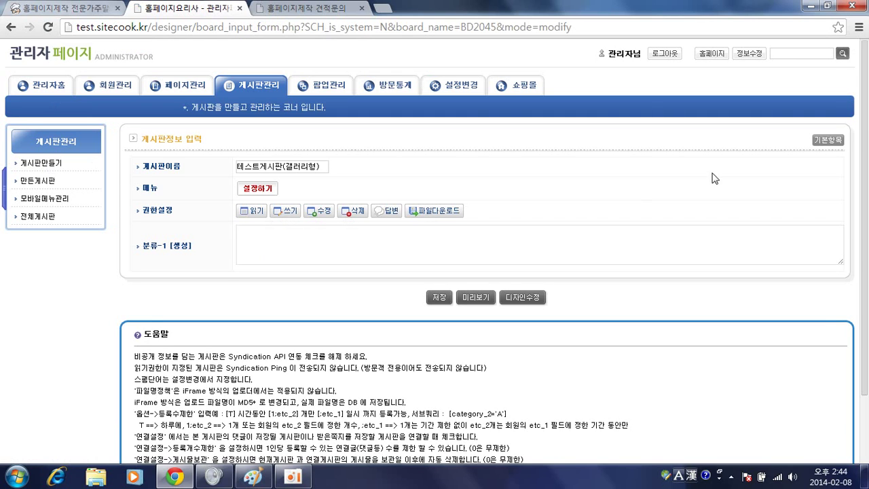
left_click(820, 140)
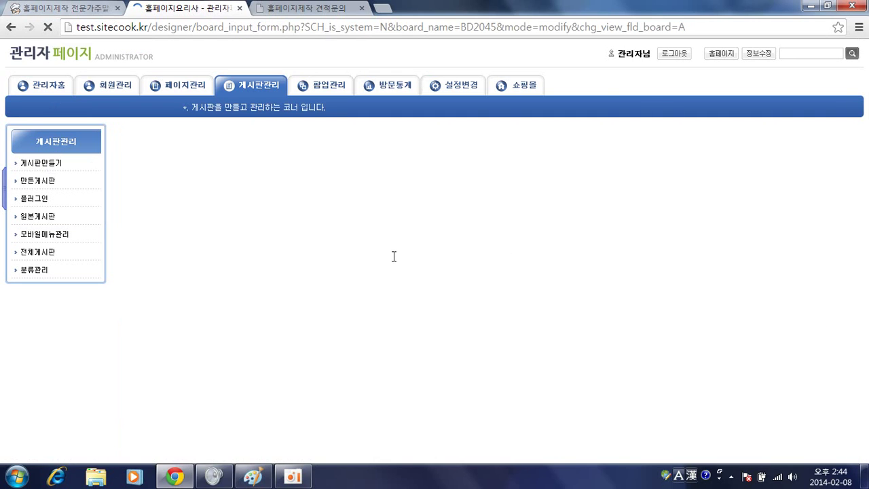
scroll(392, 258, "down", 1)
scroll(393, 263, "down", 2)
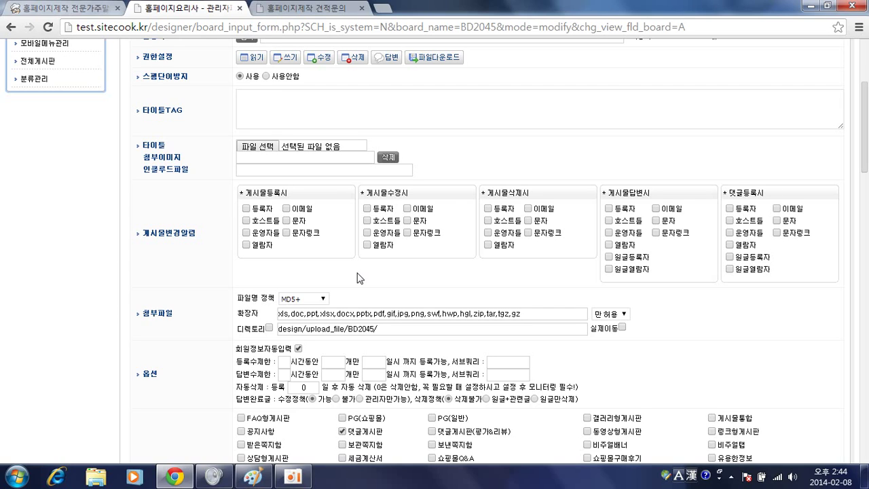
scroll(387, 260, "up", 2)
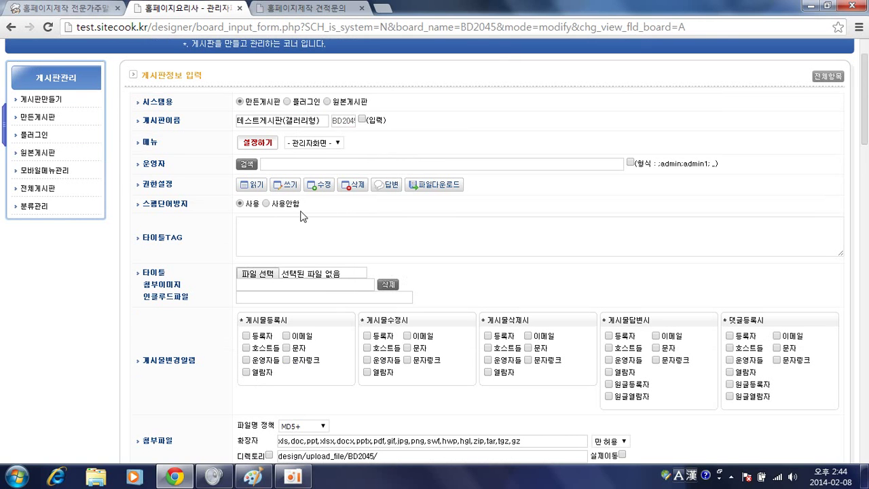
left_click(43, 117)
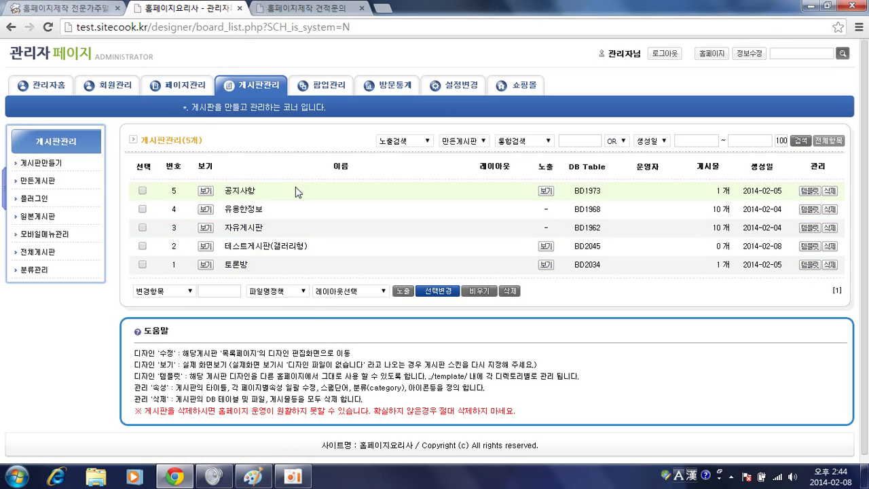
List the 게시판 pages in page management and scroll to the 테스트게시판 pages
left_click(181, 87)
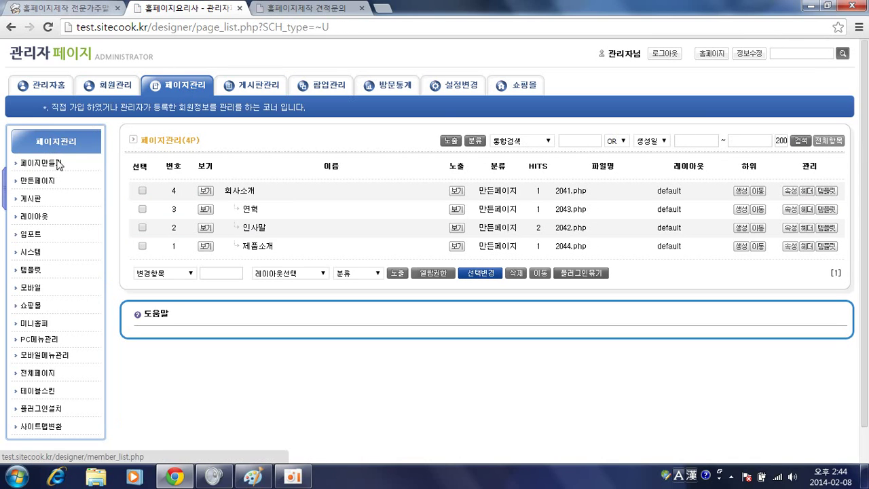
left_click(27, 201)
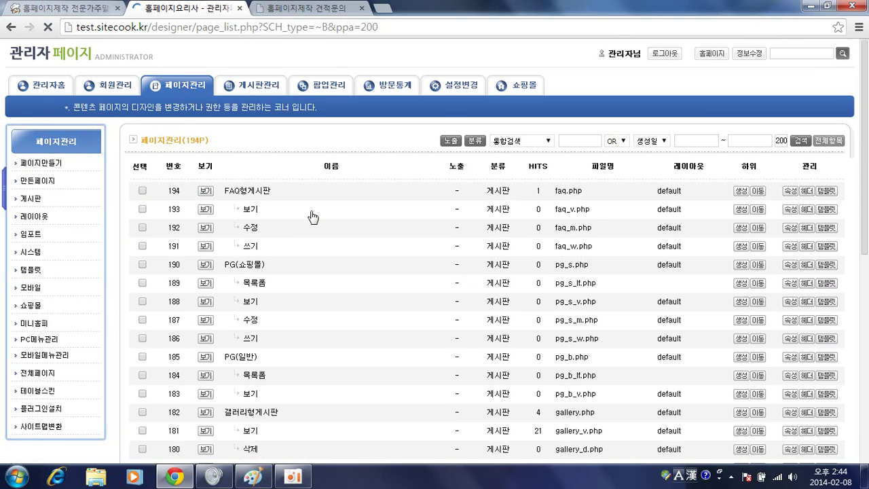
scroll(312, 213, "down", 3)
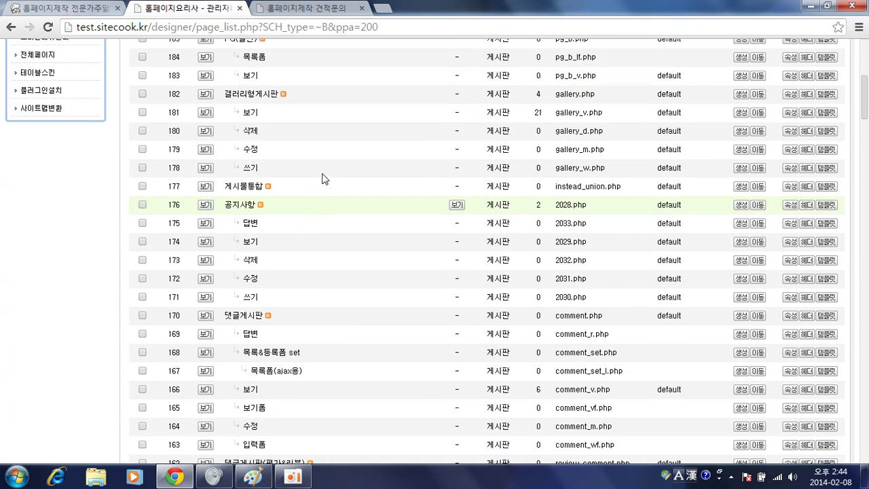
scroll(324, 180, "down", 2)
scroll(324, 183, "down", 10)
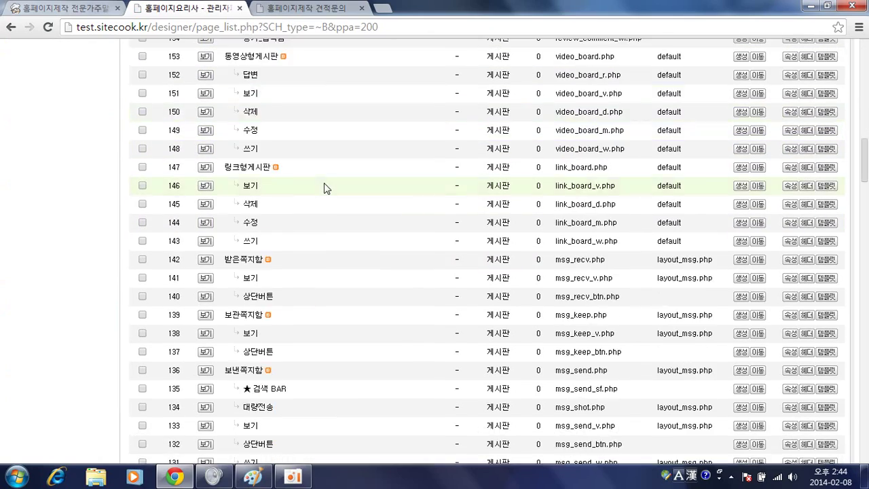
scroll(325, 188, "down", 12)
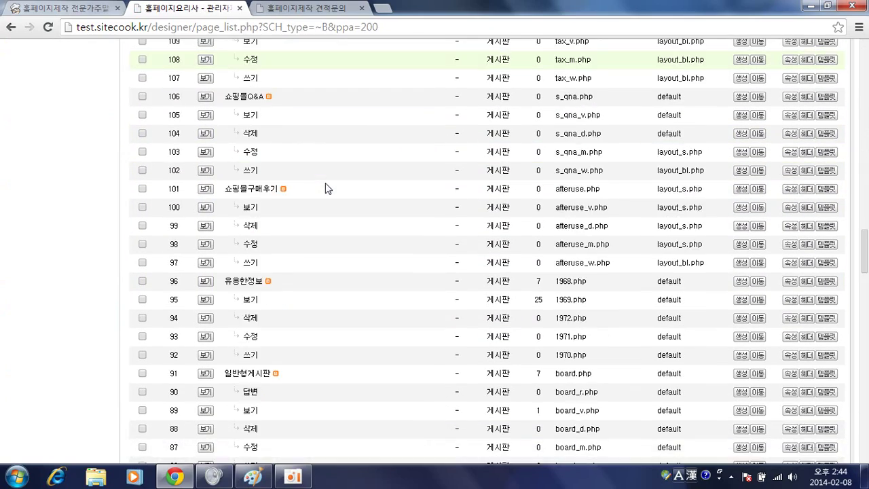
scroll(326, 188, "down", 8)
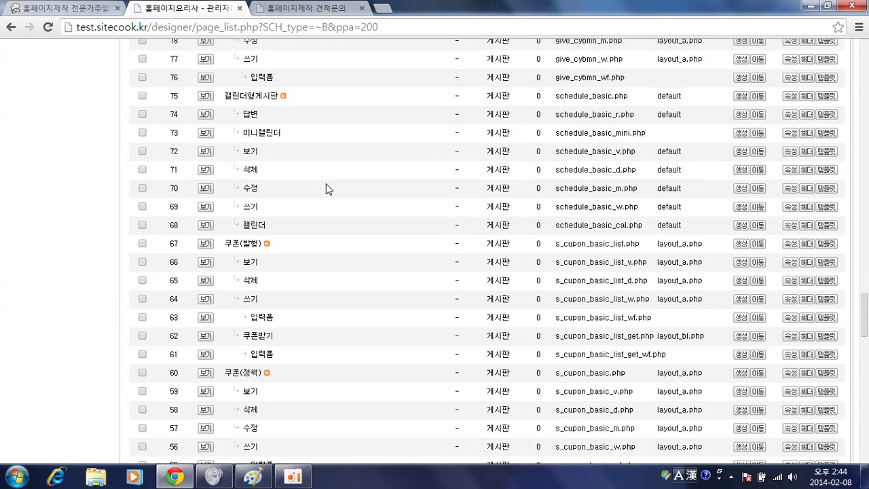
scroll(325, 188, "down", 6)
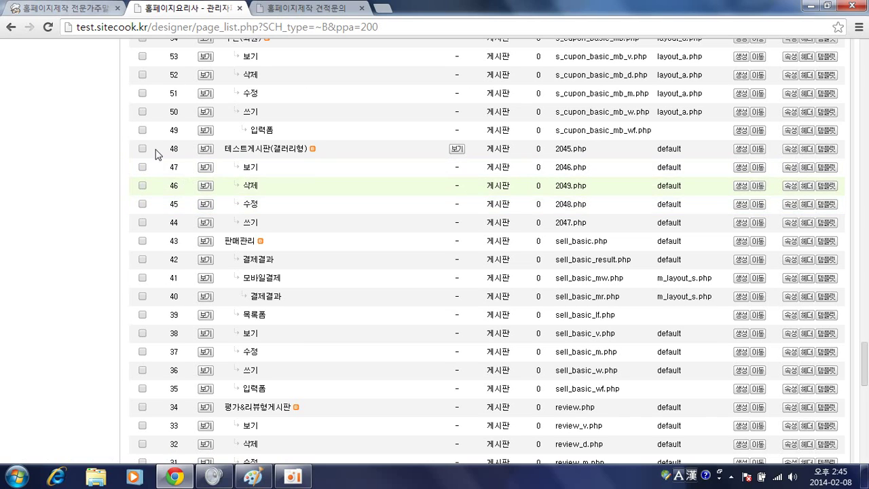
Compare the board pages with the lesson notes and estimate form, then return to the homepage
left_click(68, 9)
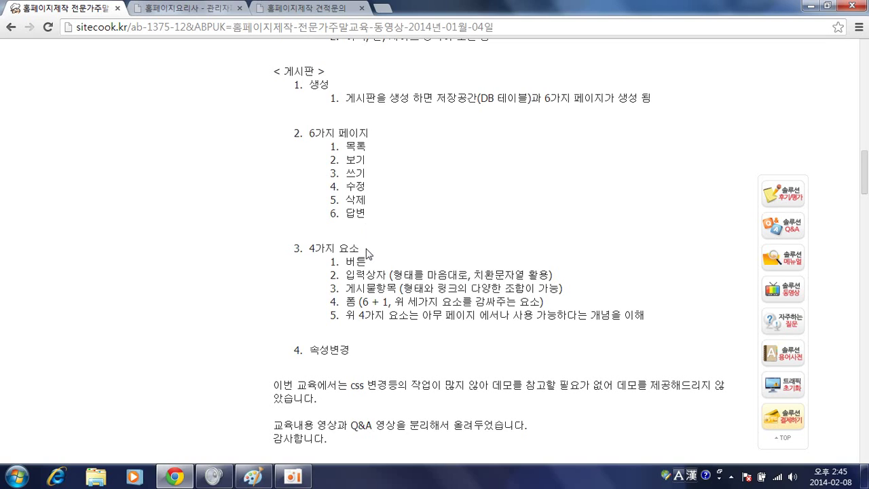
left_click(323, 11)
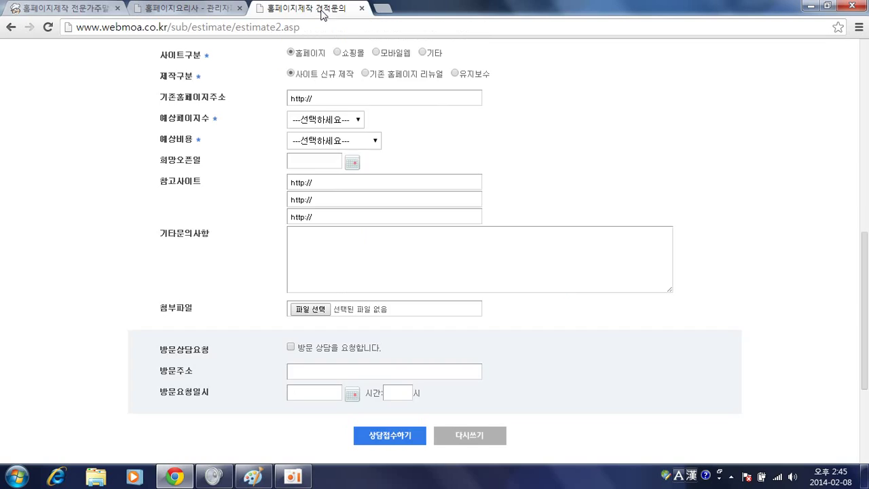
left_click(197, 9)
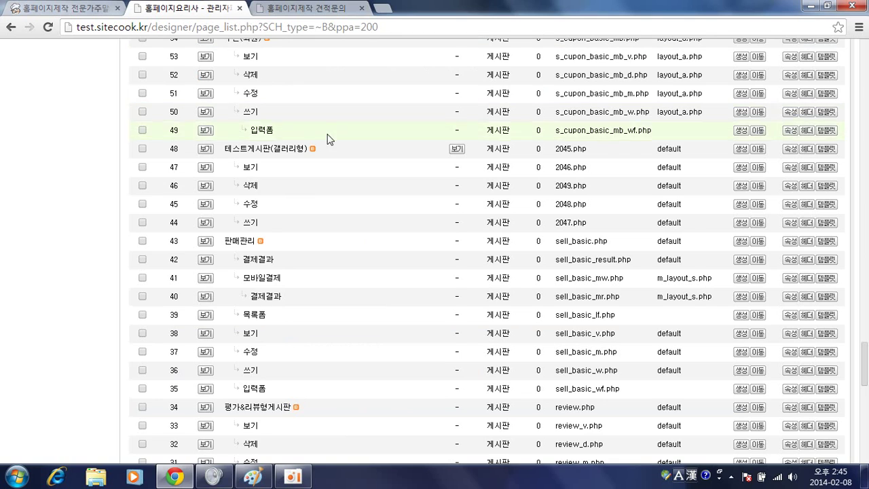
scroll(326, 142, "up", 10)
scroll(318, 153, "up", 20)
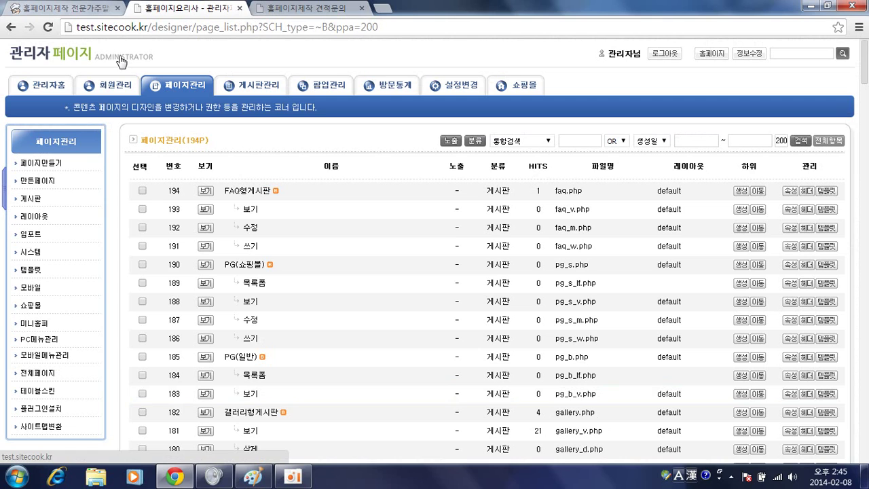
left_click(127, 85)
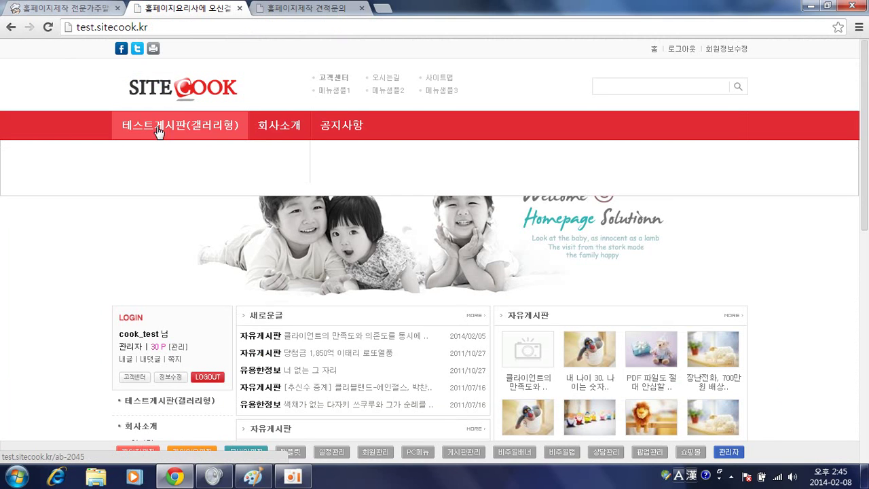
Go to the 테스트게시판(갤러리형) board and start a new post with 글쓰기
left_click(212, 128)
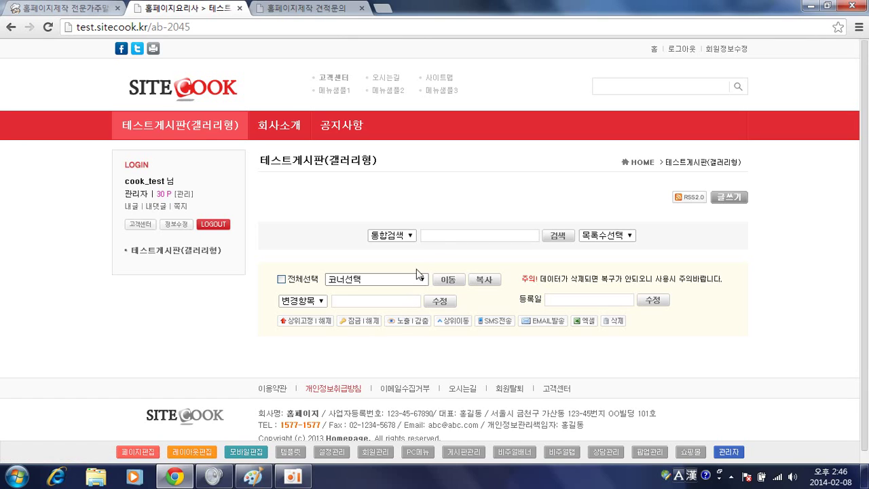
left_click(732, 197)
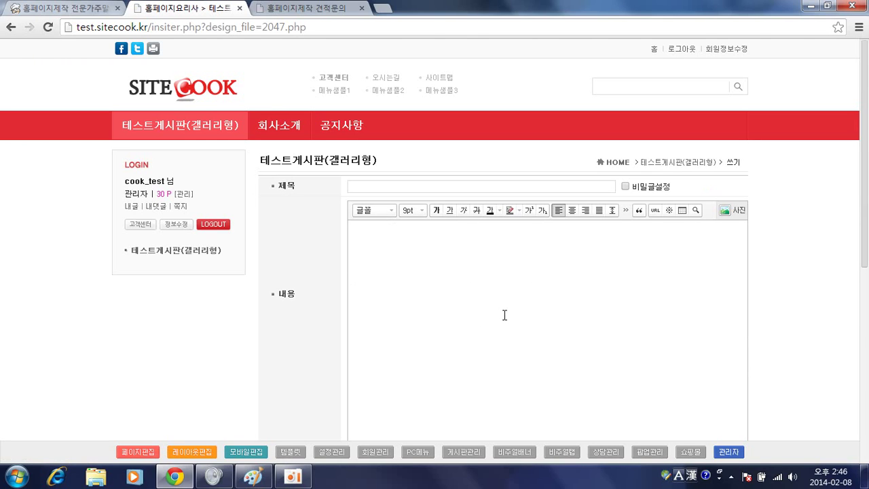
Switch input to Korean and mark the new post as a secret post
left_click(496, 186)
key("Hangul")
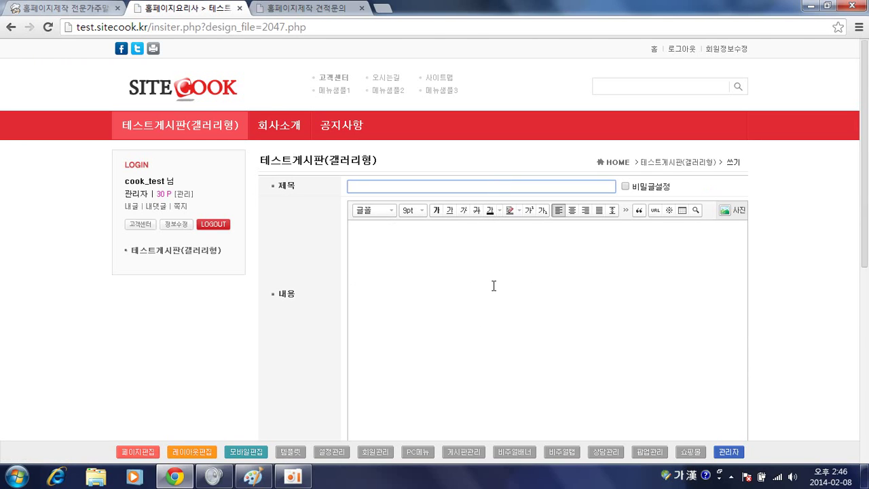
left_click(493, 286)
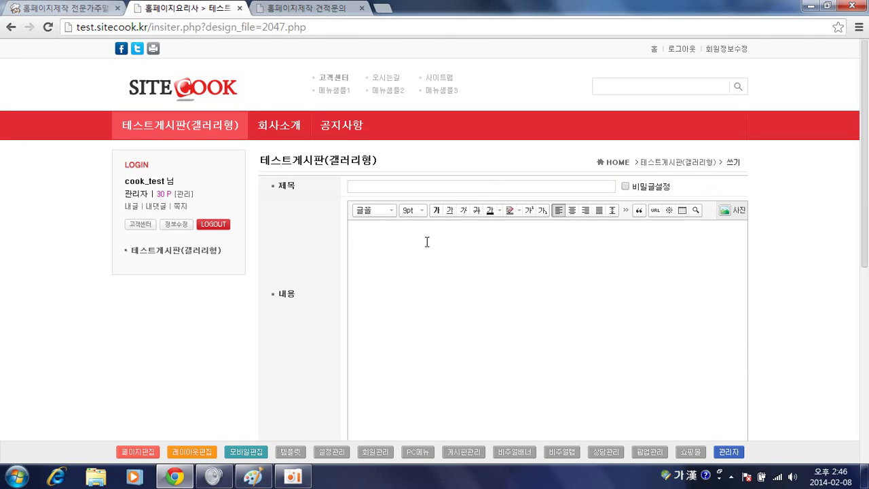
left_click(495, 182)
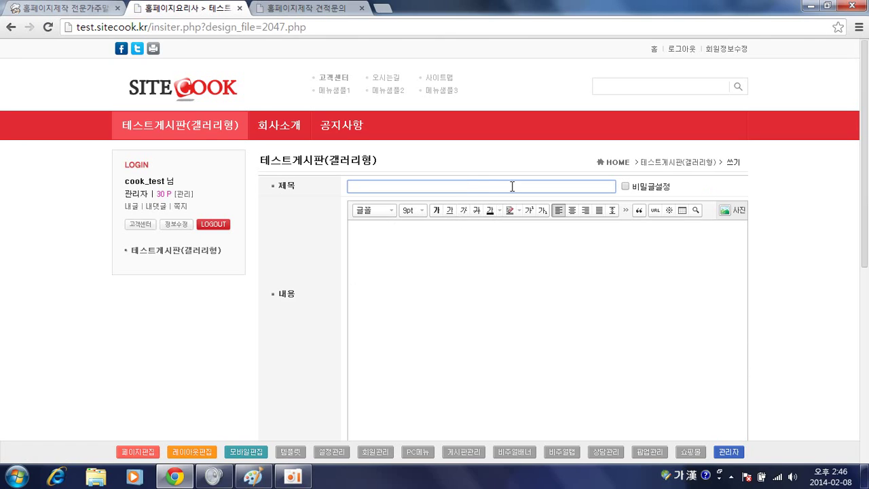
left_click(626, 186)
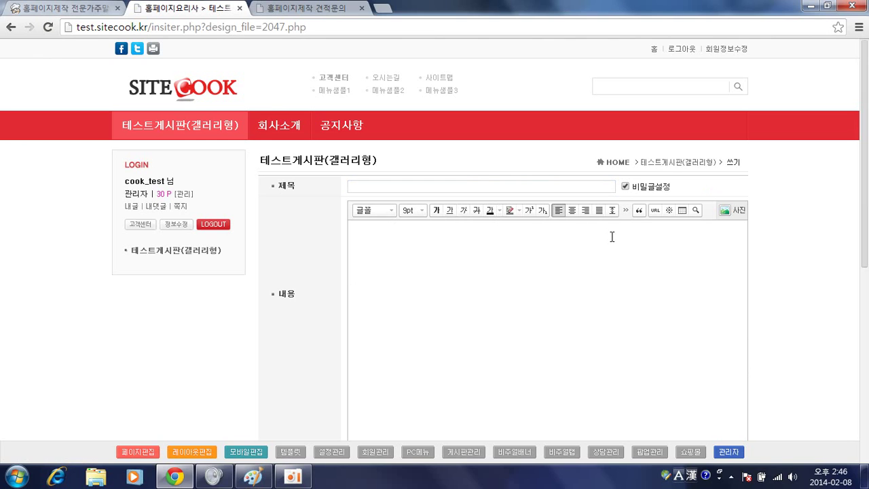
left_click(516, 301)
scroll(483, 283, "down", 4)
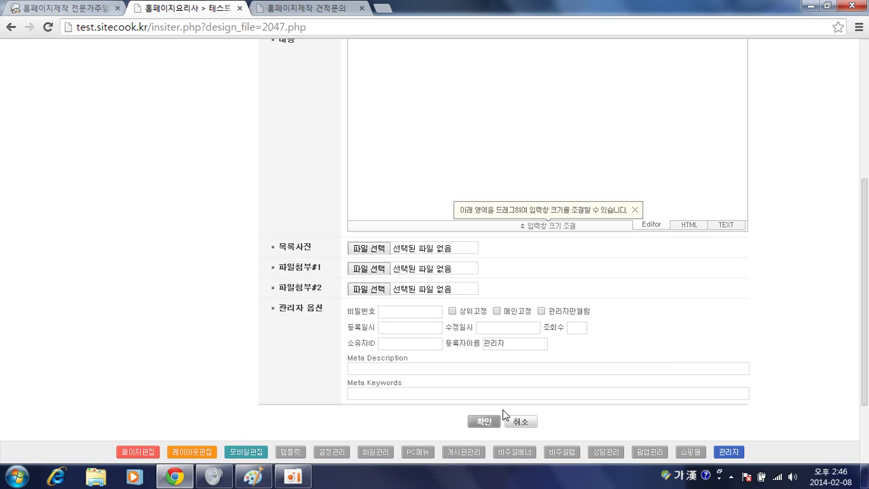
scroll(499, 217, "up", 1)
scroll(499, 218, "up", 2)
Enter the title 테스트용게시물 and the body text 테스트
left_click(455, 122)
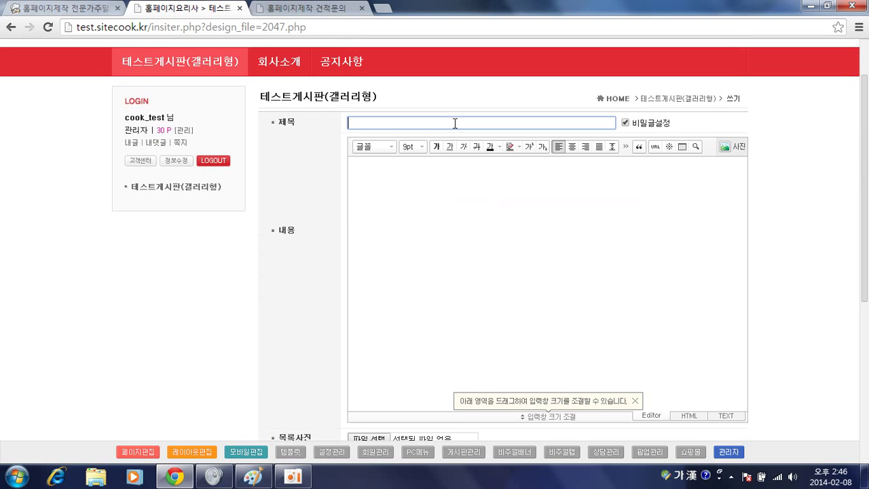
key("Hangul")
type("xpt")
key("BackSpace")
key("BackSpace")
key("BackSpace")
key("Hangul")
type("테스트용게시물")
left_click(487, 225)
type("테스트")
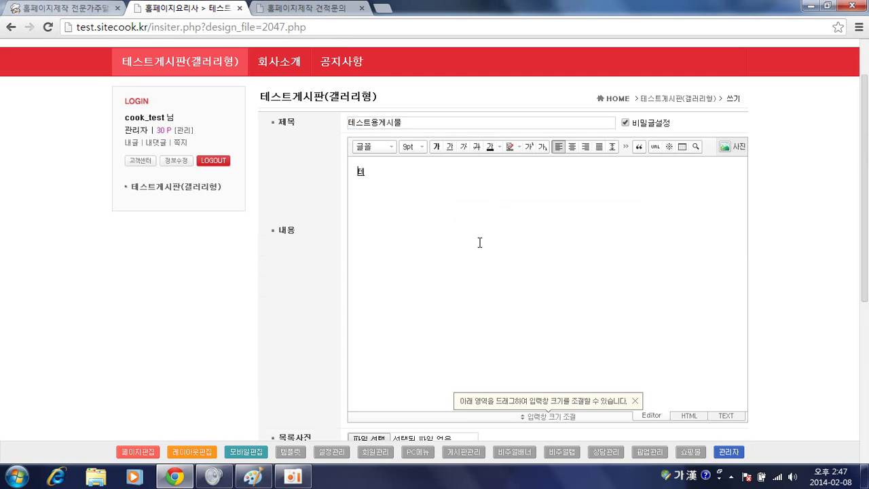
scroll(466, 270, "down", 4)
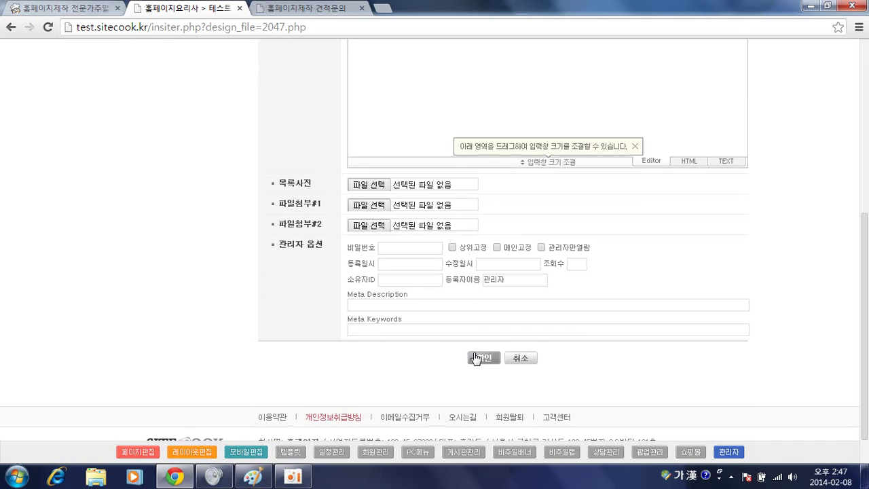
scroll(475, 356, "up", 2)
Skip the attachment, submit the post, and dismiss the 등록되었습니다 confirmation
left_click(368, 352)
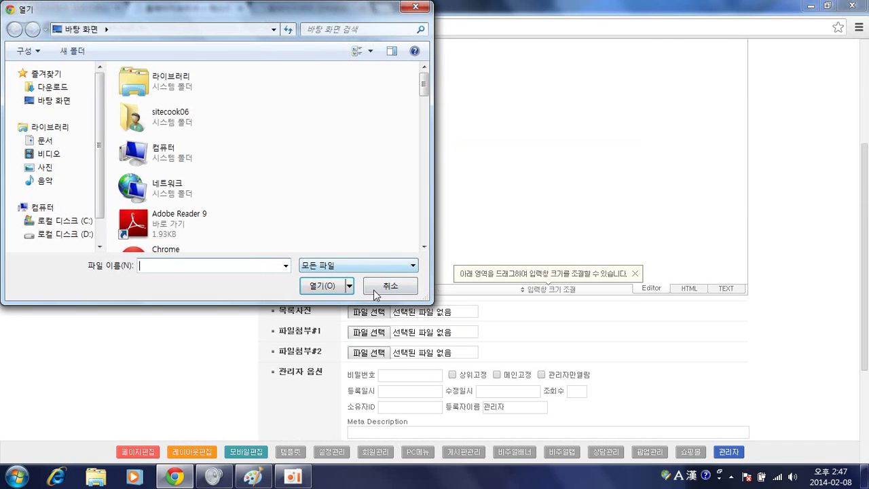
left_click(402, 285)
scroll(495, 362, "down", 2)
left_click(497, 362)
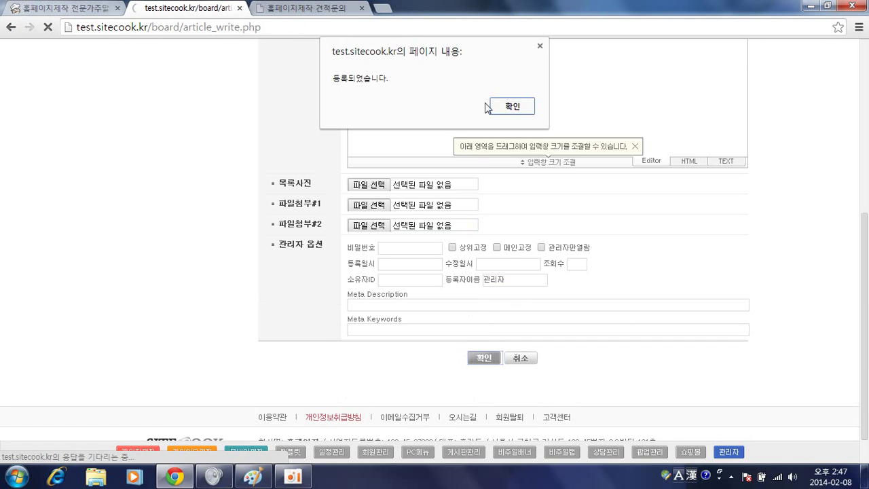
left_click(512, 107)
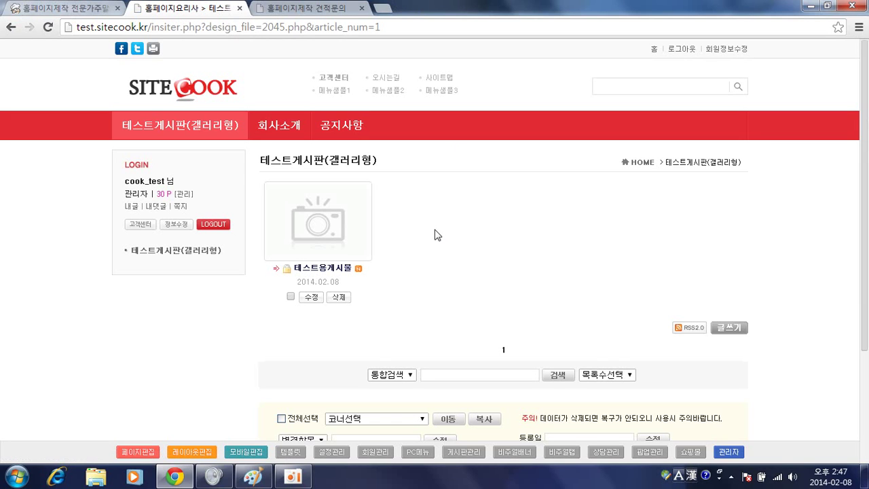
Open the 2045.php gallery board page in the page designer via 페이지편집
mouse_move(543, 249)
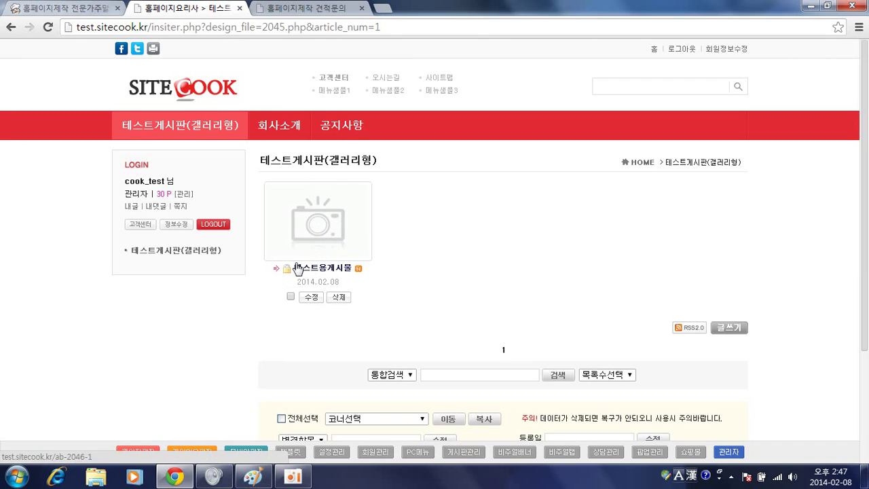
left_click(134, 452)
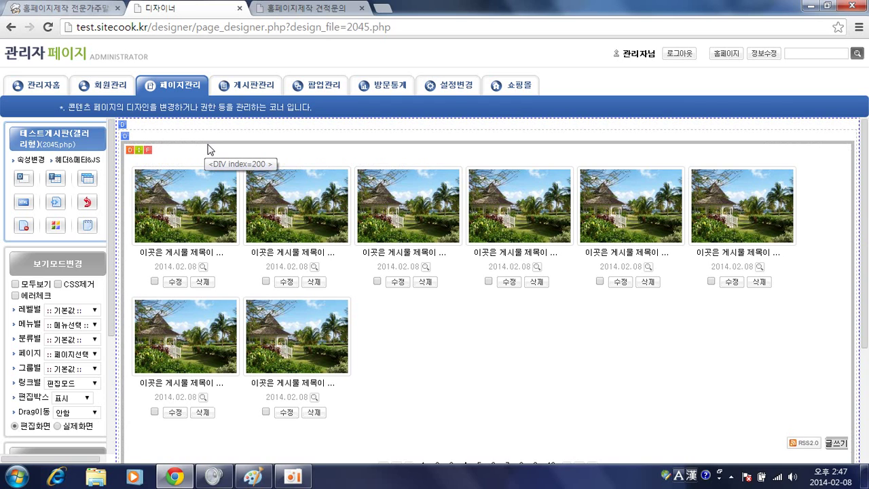
Check the board block's 게시판 & 폼타입 선택 settings, then close the designer and view the lesson notes
left_click(125, 128)
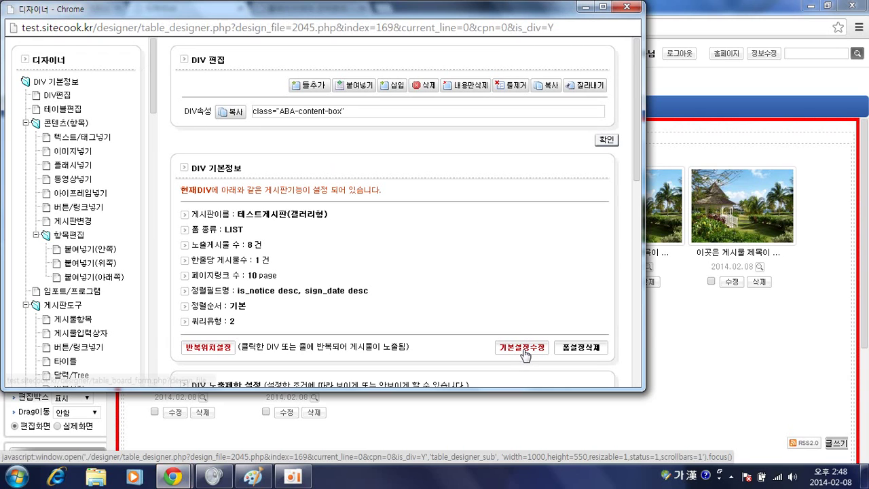
left_click(523, 349)
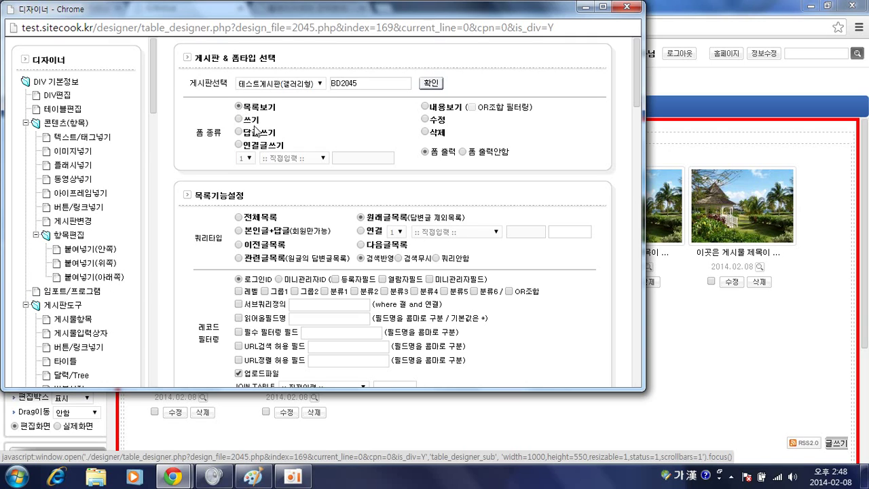
left_click(625, 8)
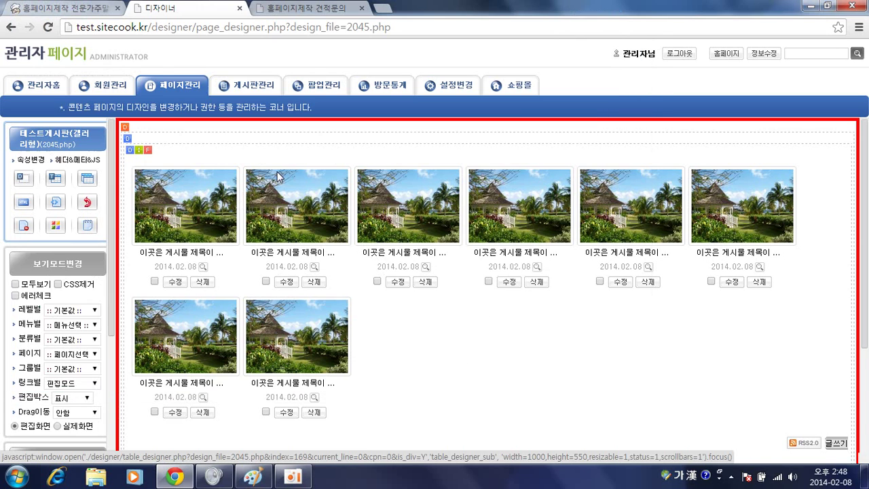
left_click(65, 8)
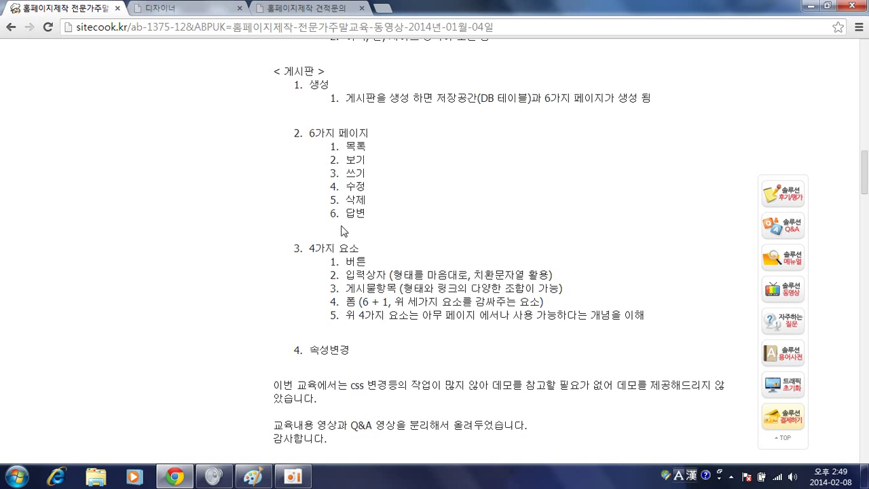
Close the 홈페이지제작 견적문의 tab and bring up its captured form in Paint
left_click(324, 10)
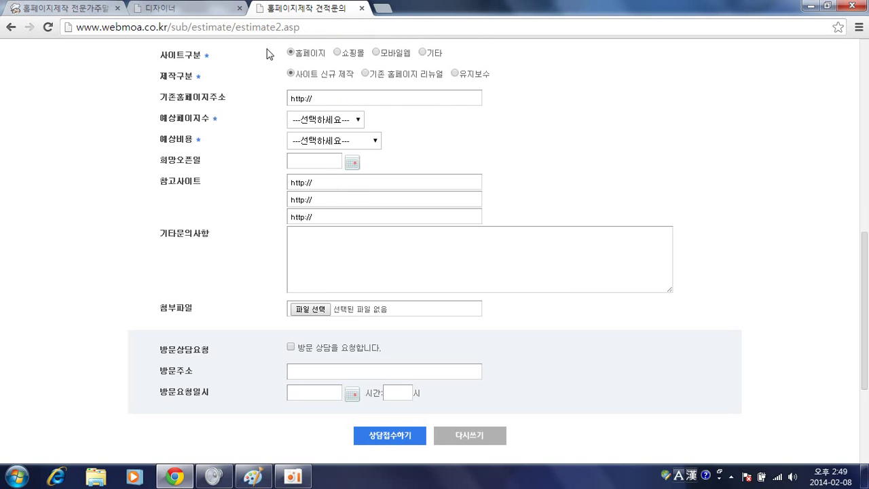
left_click(361, 8)
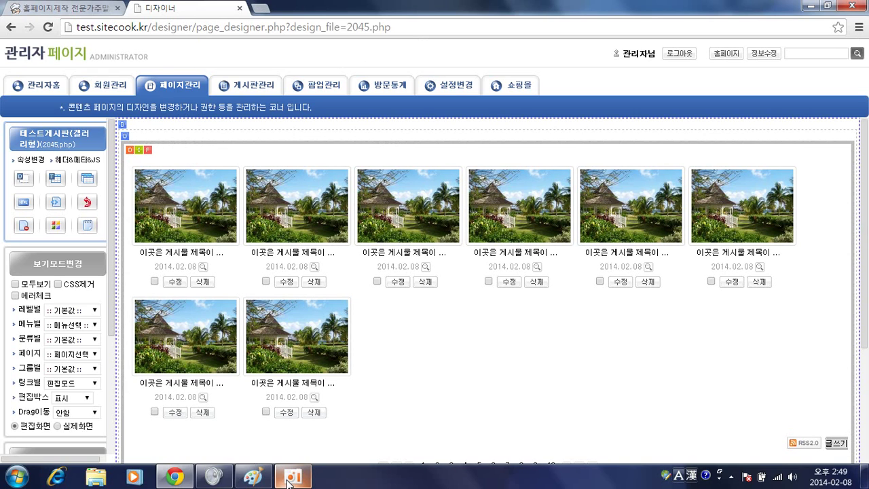
left_click(251, 480)
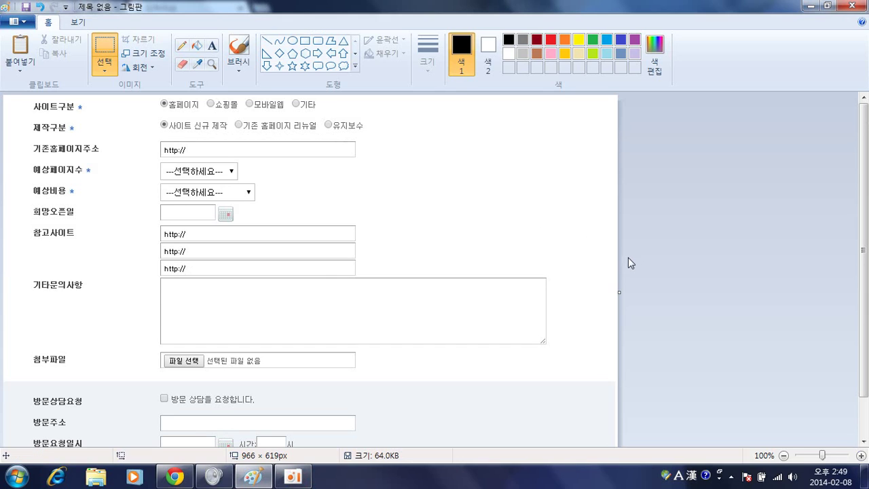
Measure the row heights beside the 참고사이트 and 첨부파일 rows, then return to Chrome
left_click_drag(535, 276, 539, 241)
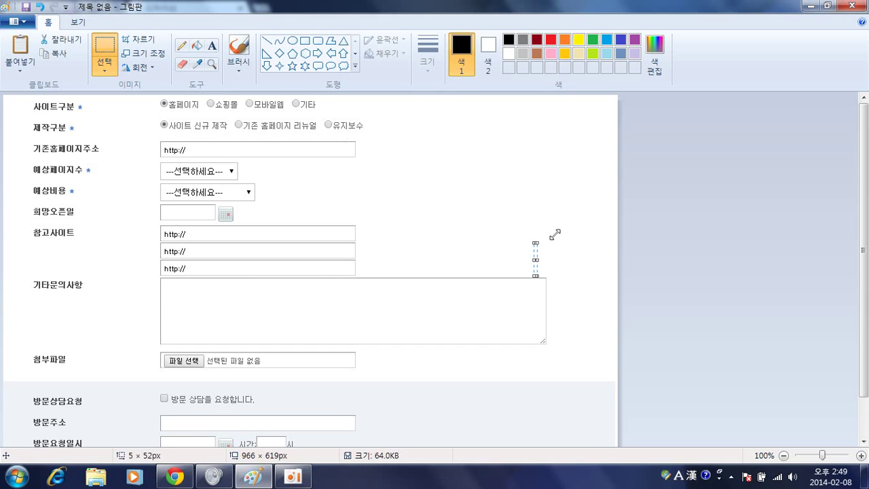
left_click(572, 298)
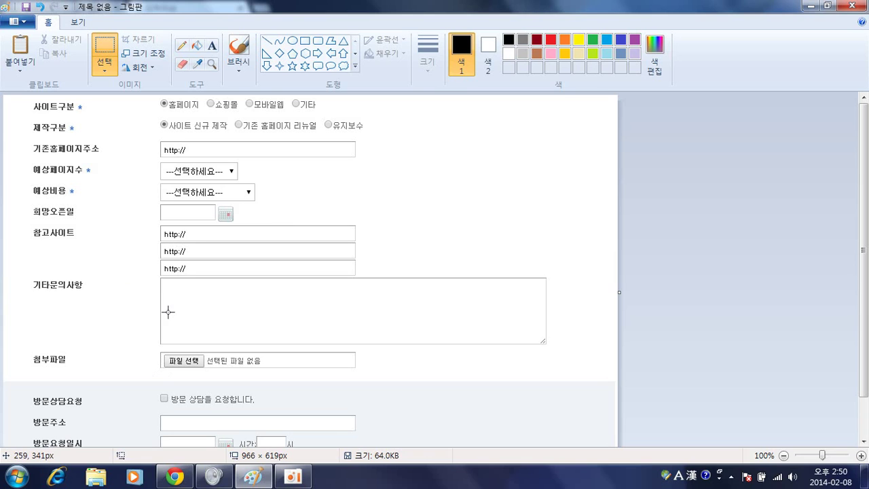
left_click_drag(150, 407, 146, 366)
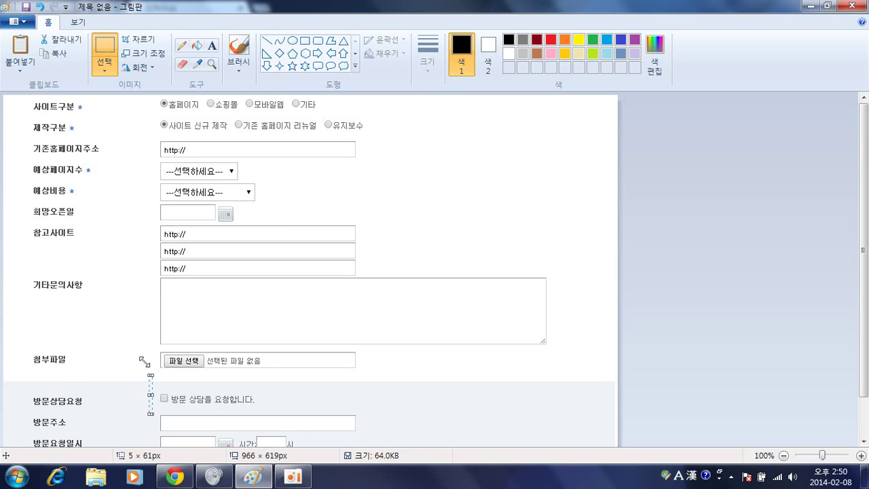
scroll(146, 363, "down", 1)
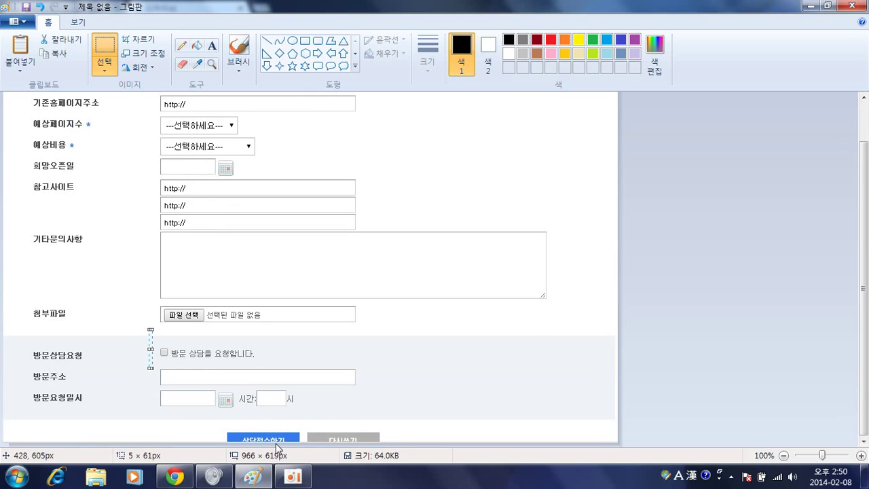
left_click(405, 173)
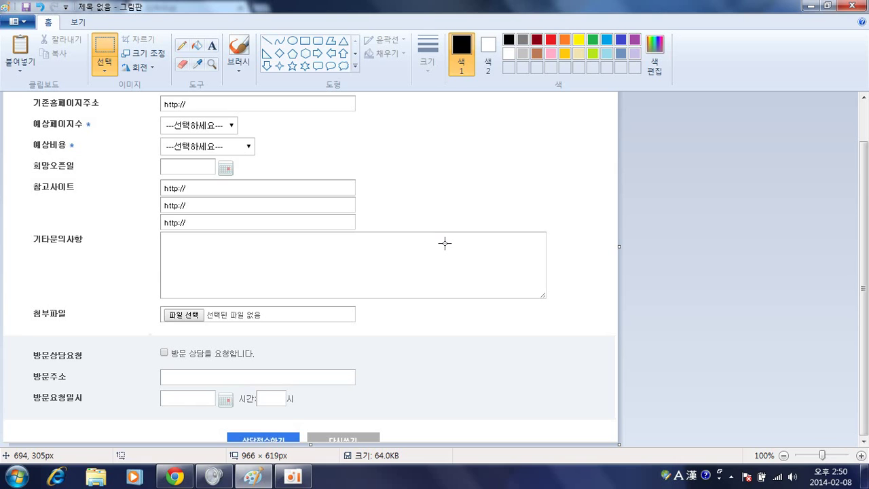
key("alt+Tab")
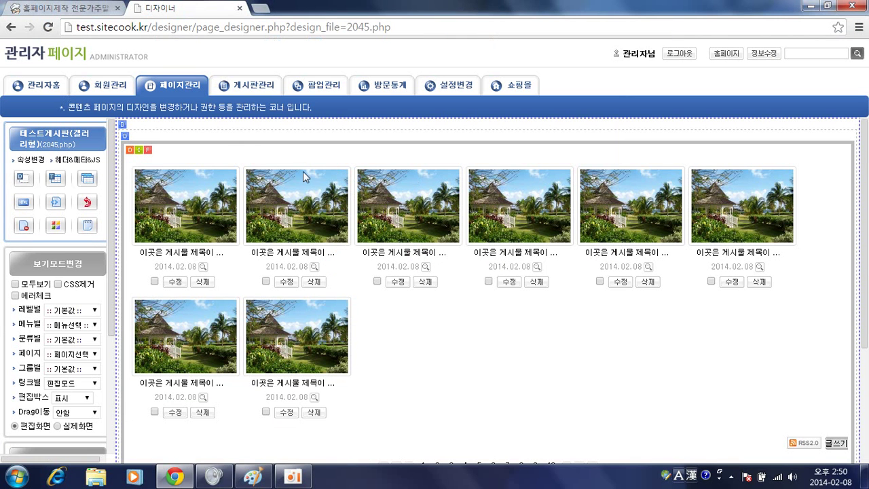
Start creating a new board named 상담게시판
left_click(231, 88)
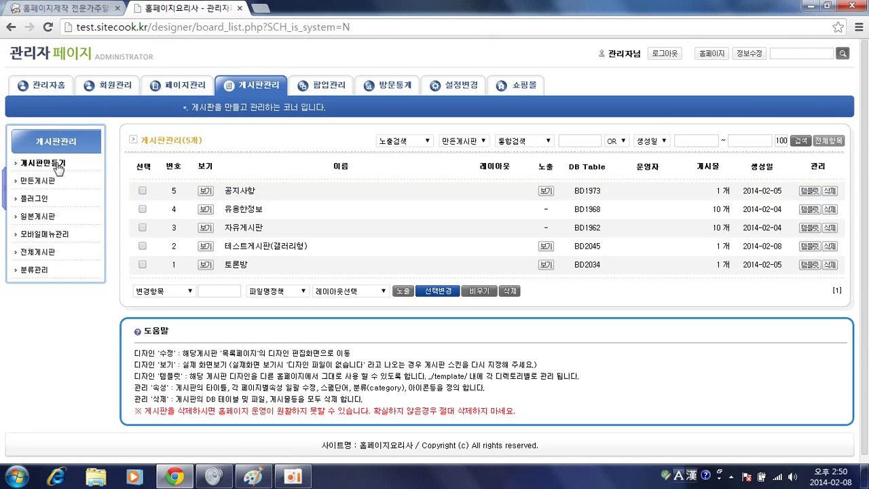
left_click(57, 165)
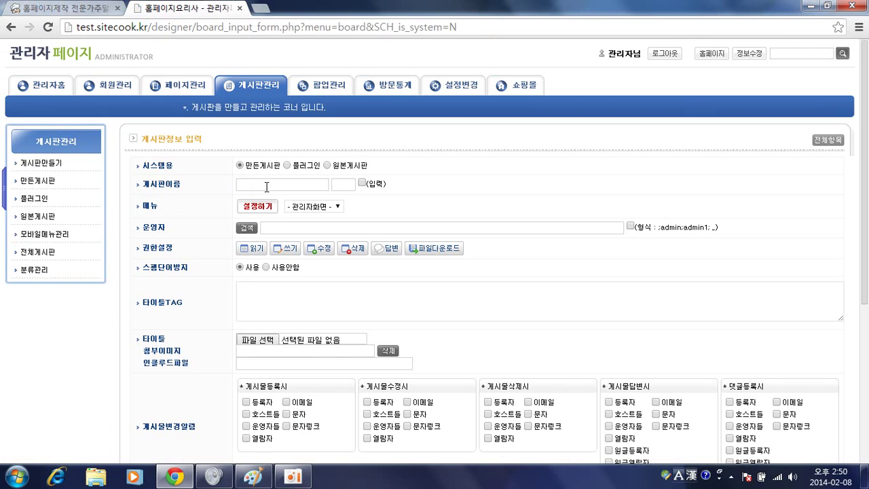
left_click(266, 187)
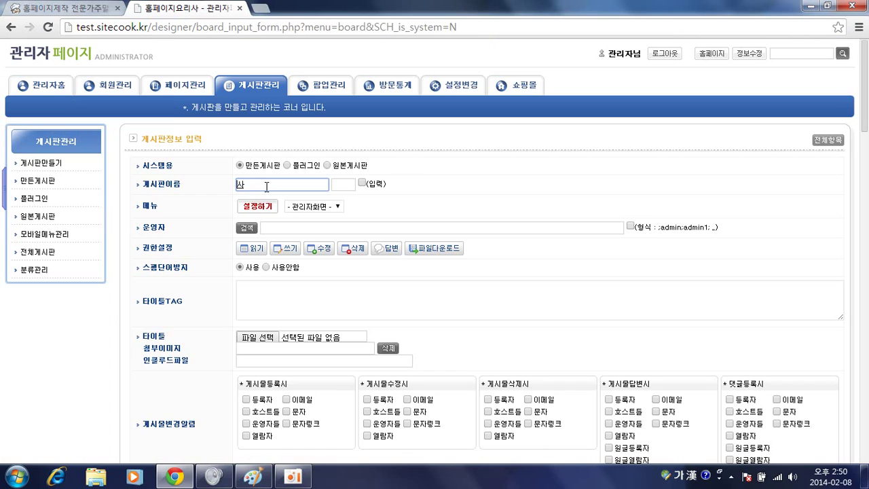
type("상담게시판")
Allow all members to write posts on the new board
left_click(287, 249)
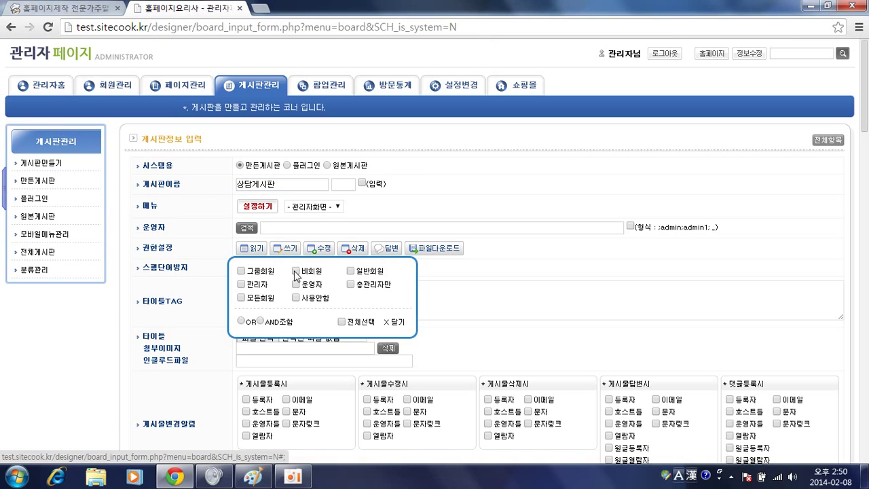
left_click(351, 271)
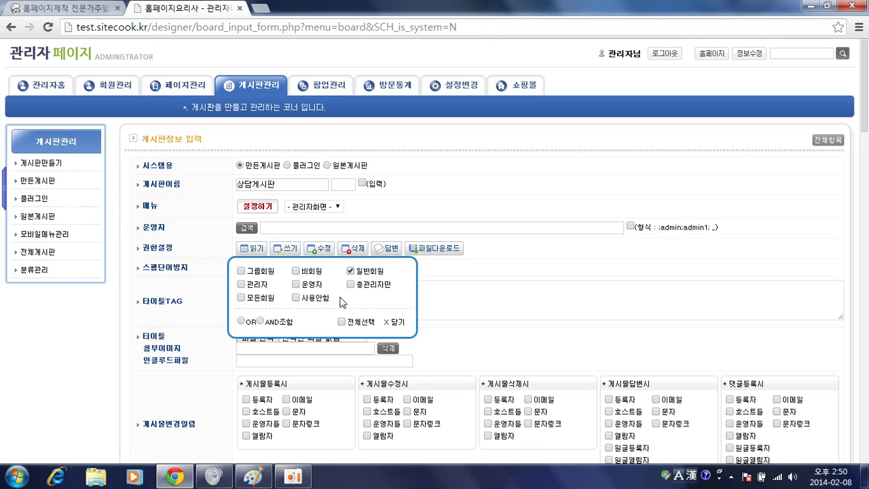
left_click(351, 271)
left_click(242, 299)
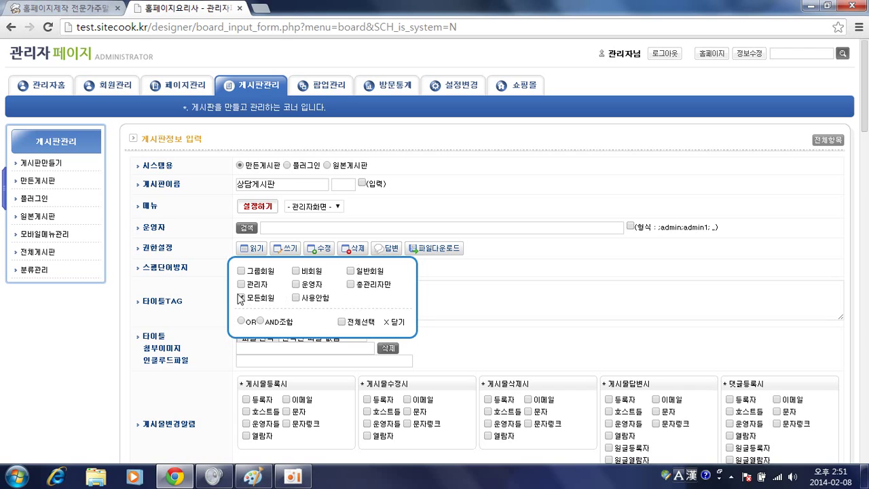
left_click(399, 323)
scroll(462, 318, "down", 12)
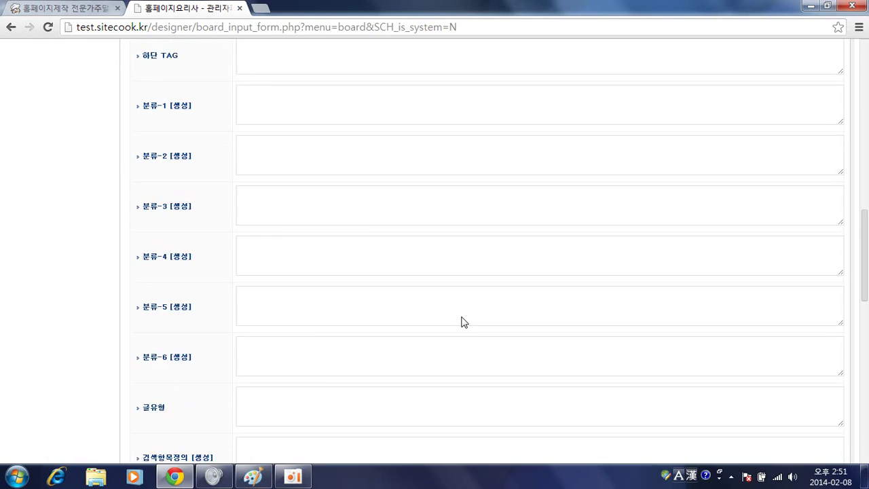
scroll(462, 323, "down", 5)
scroll(461, 323, "up", 2)
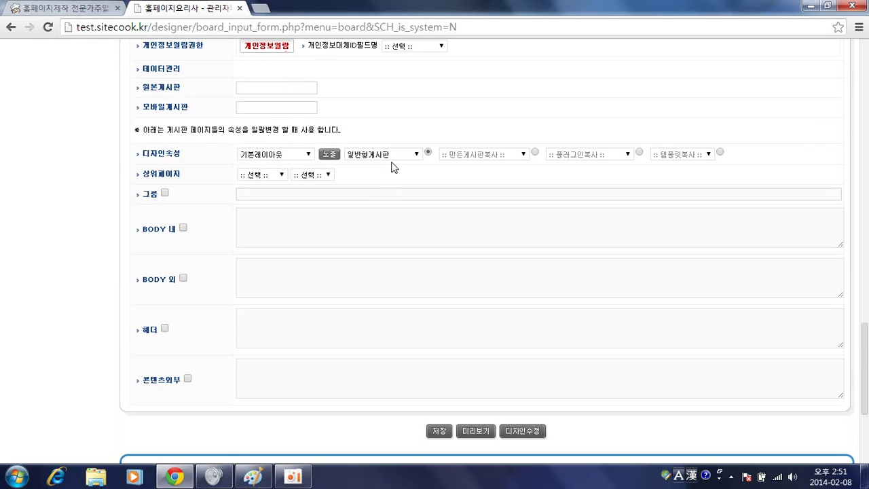
Set the design type to 상담형게시판, enable all menu exposure options, and save
left_click(395, 155)
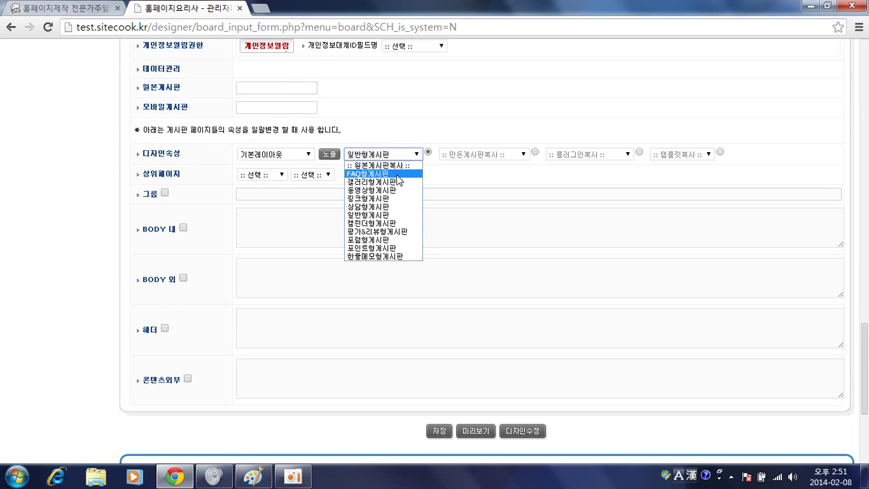
left_click(392, 207)
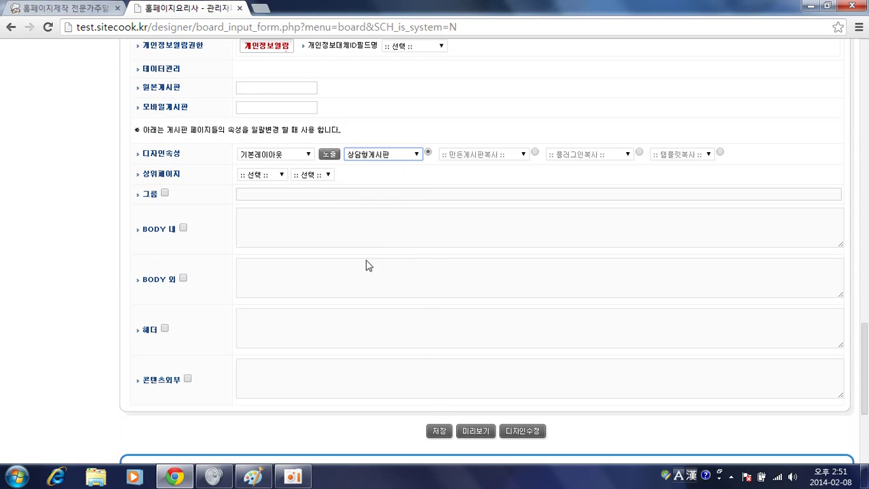
left_click_drag(865, 348, 865, 65)
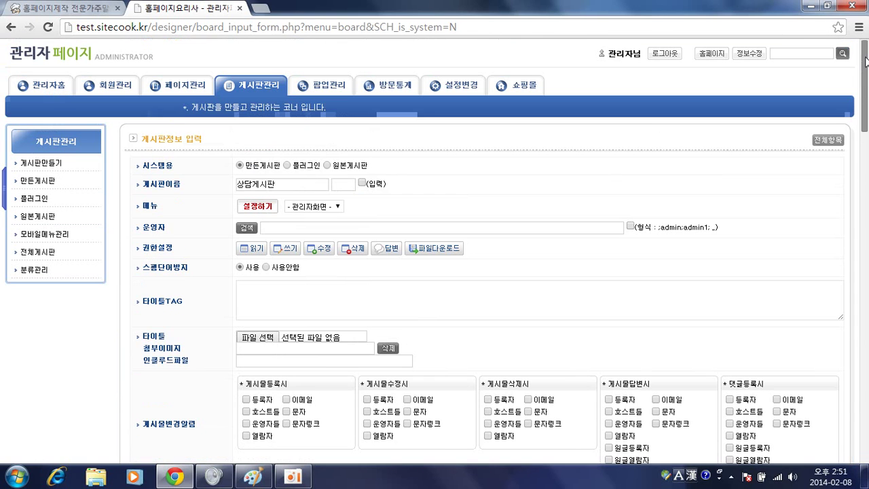
left_click(266, 208)
left_click(325, 241)
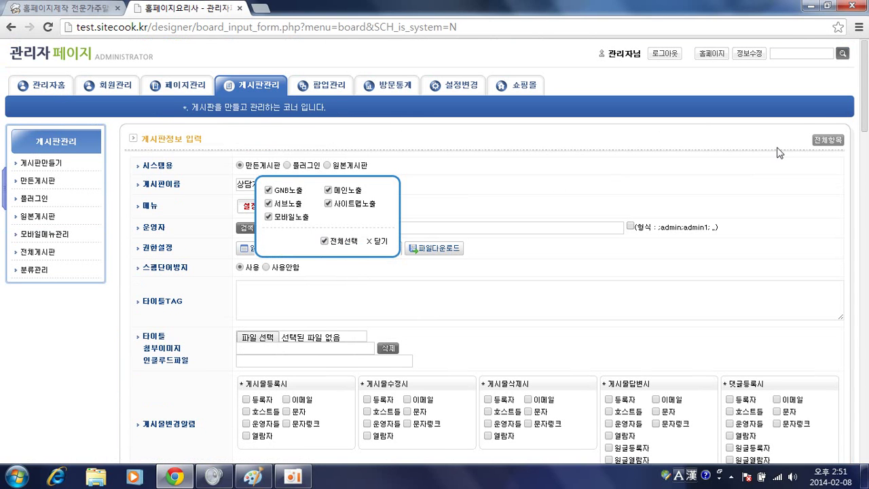
left_click_drag(866, 81, 866, 444)
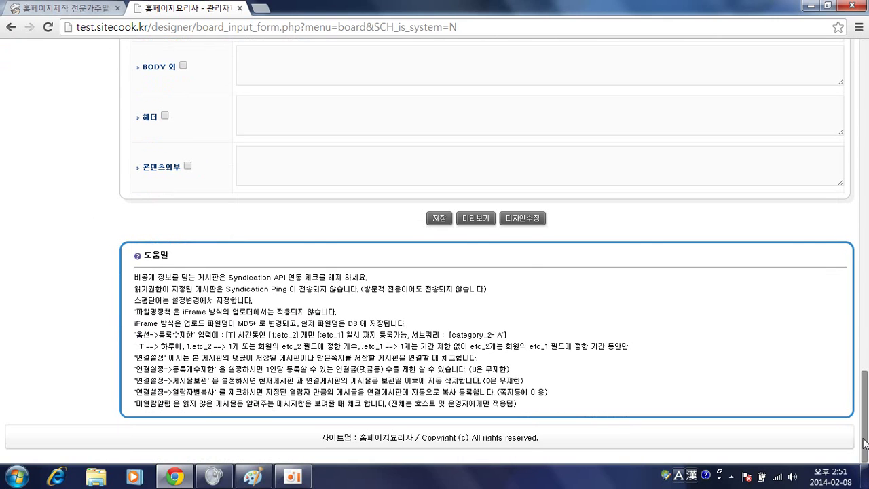
left_click(439, 218)
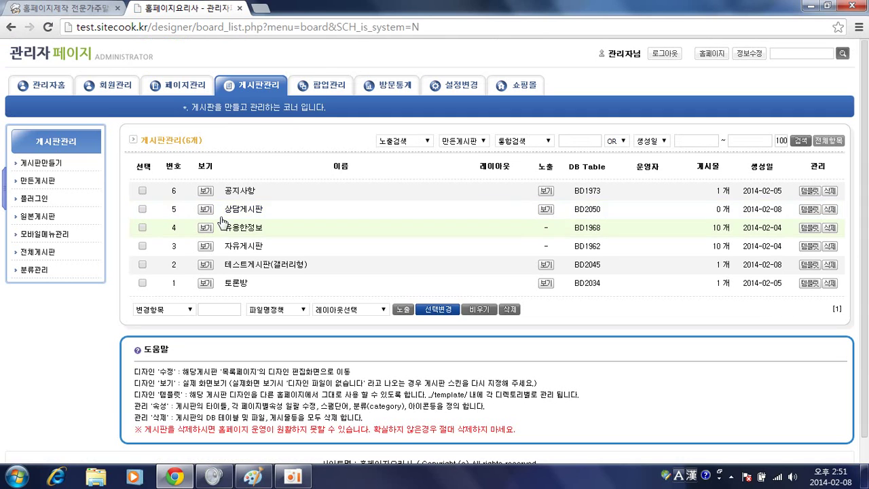
Open the 상담게시판 post-writing form on the live site, then bring up the Paint reference capture
left_click(205, 209)
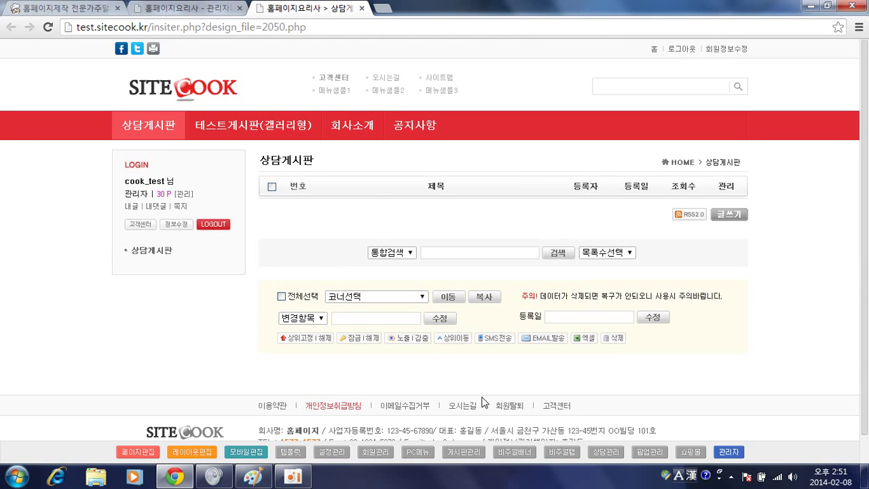
left_click(739, 215)
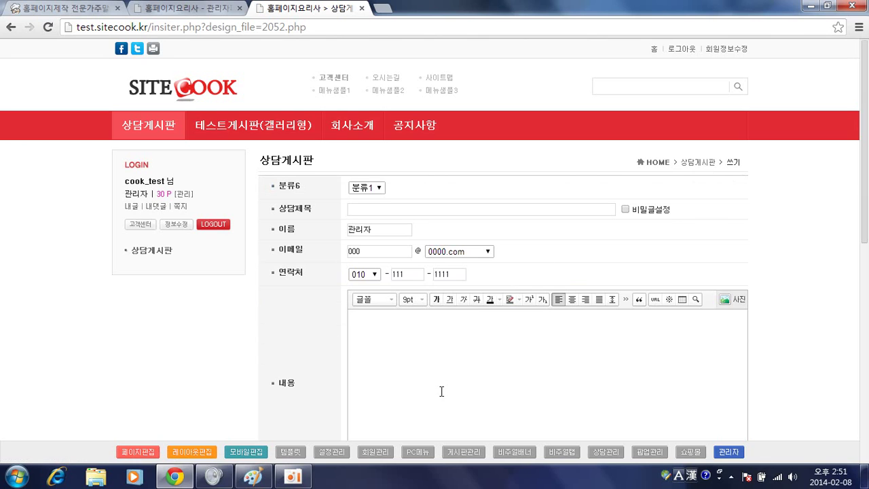
key("alt+Tab")
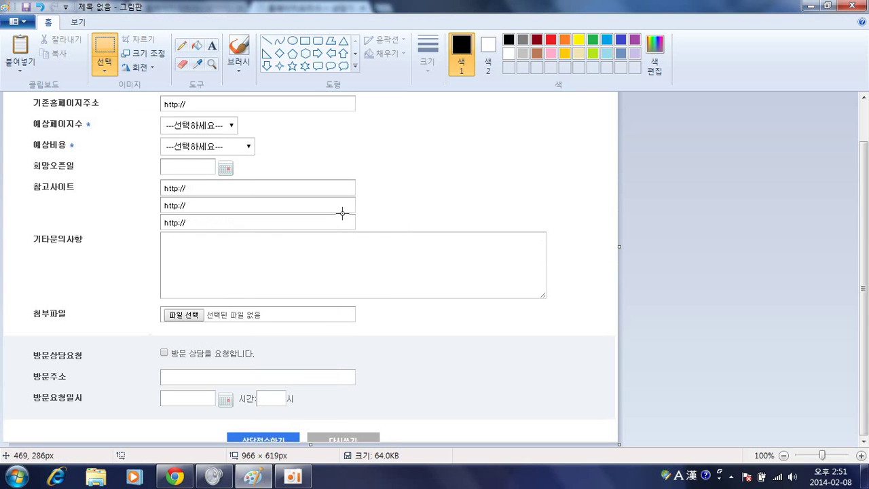
Review the reference estimate form from its top in Paint, then return to the 2052.php write form
left_click_drag(384, 186, 391, 344)
scroll(387, 330, "up", 2)
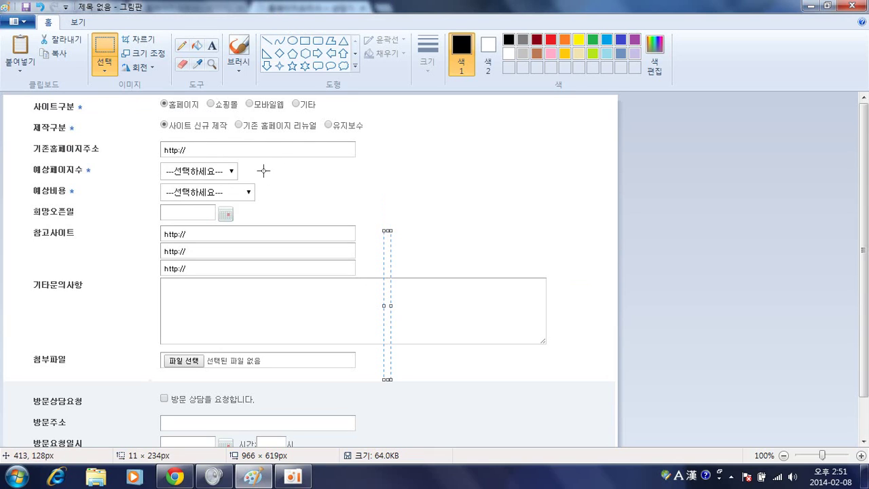
left_click(323, 188)
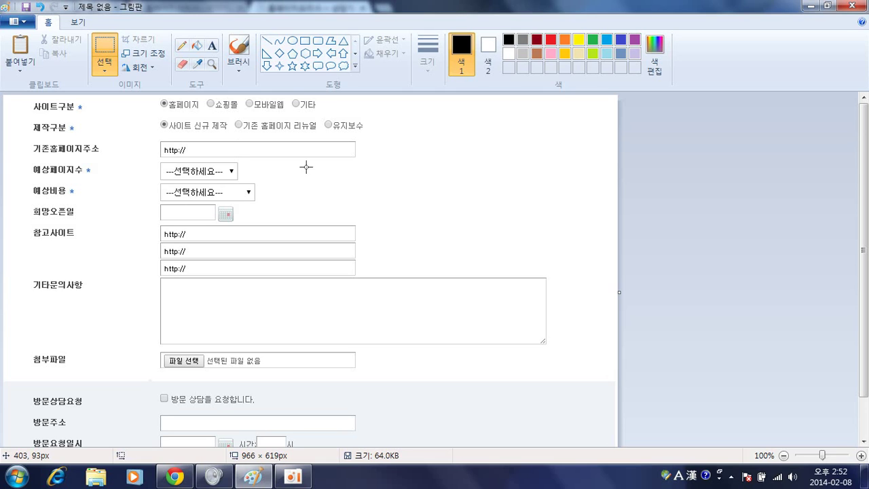
key("alt+Tab")
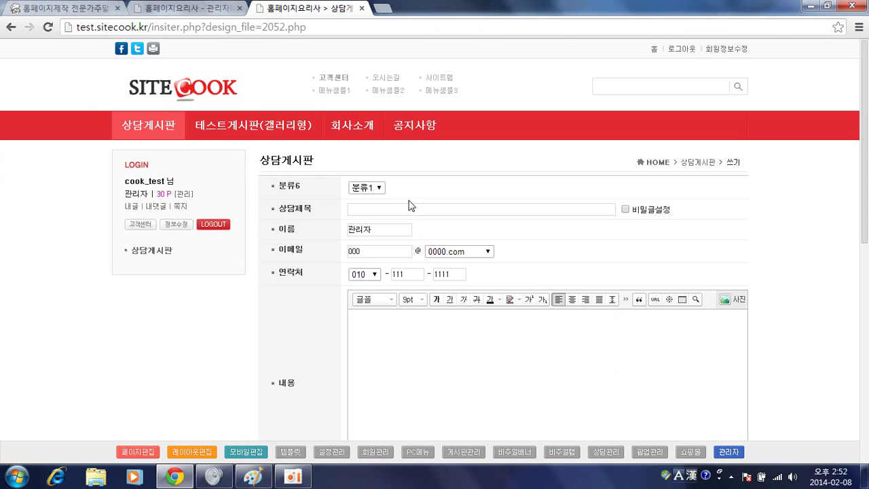
Open the 상담게시판 board settings and generate default category entries for 분류-2
left_click(226, 10)
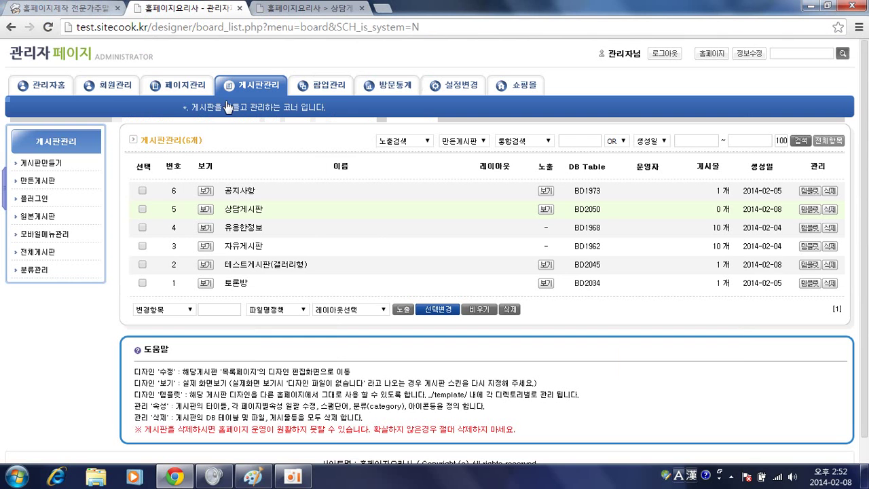
left_click(246, 211)
scroll(313, 213, "down", 15)
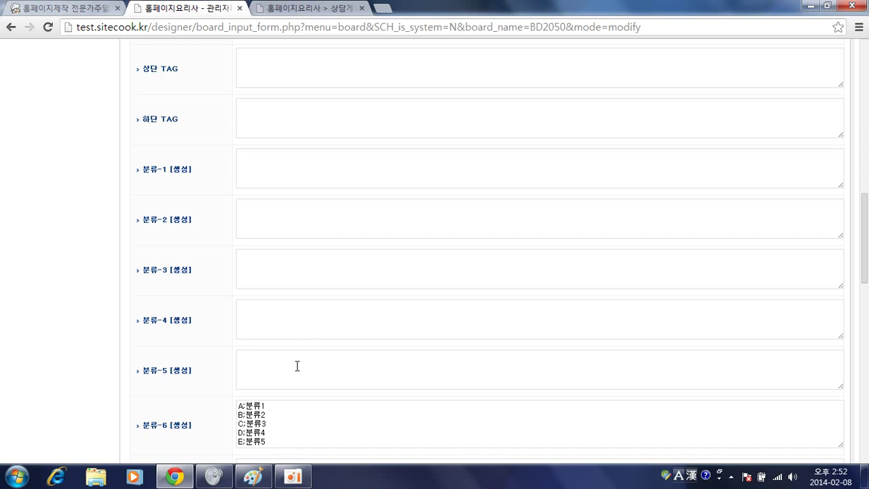
left_click(181, 221)
key("alt+Tab")
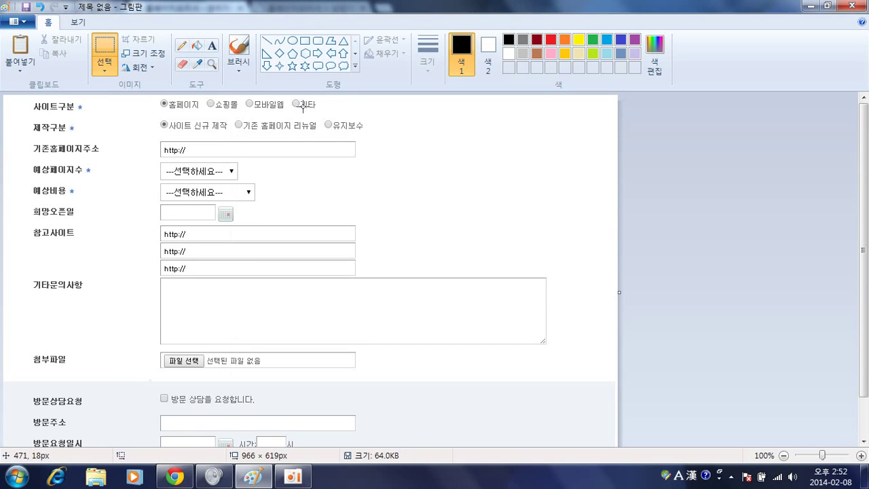
key("alt+Tab")
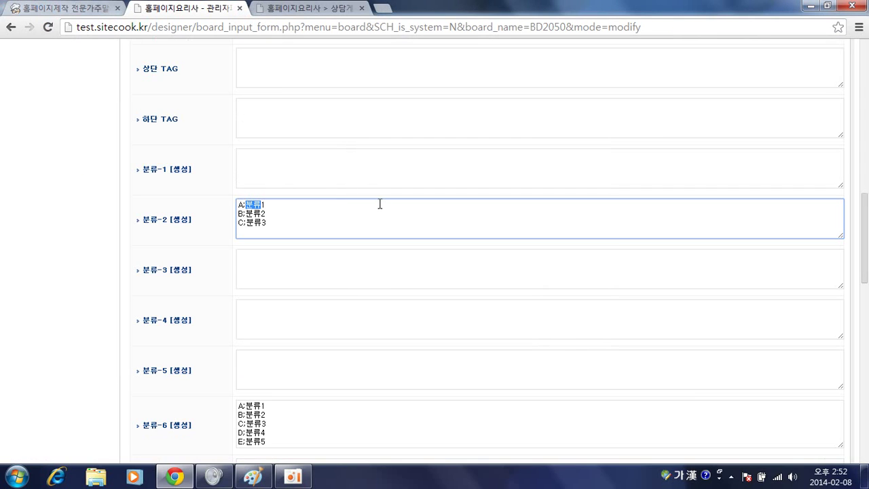
Replace 분류-2's placeholder names with the site-type options from the reference form
key("shift+Right")
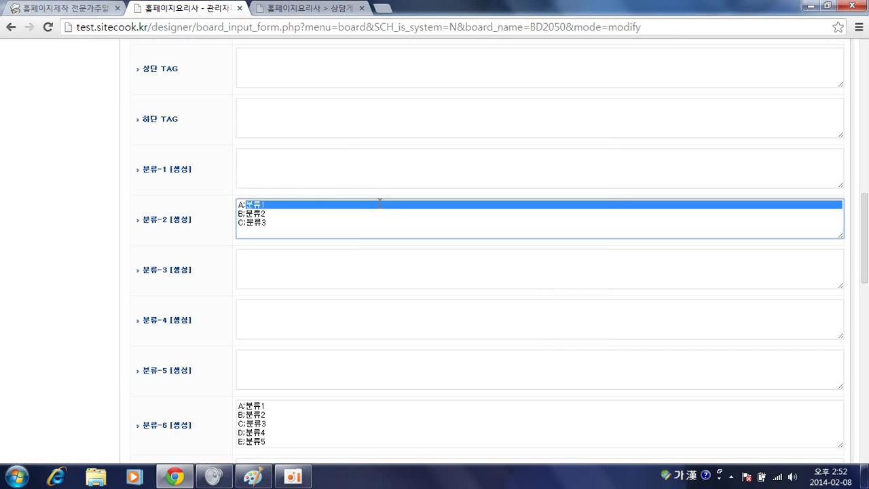
key("shift+Left")
key("Hangul")
type("g")
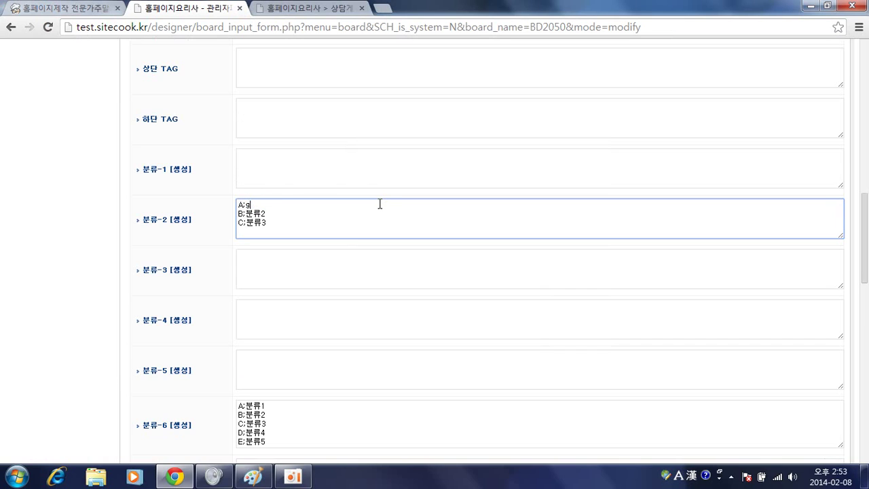
type("페이지")
key("Down")
key("shift+Left")
key("shift+Left")
type("쇼핑몰")
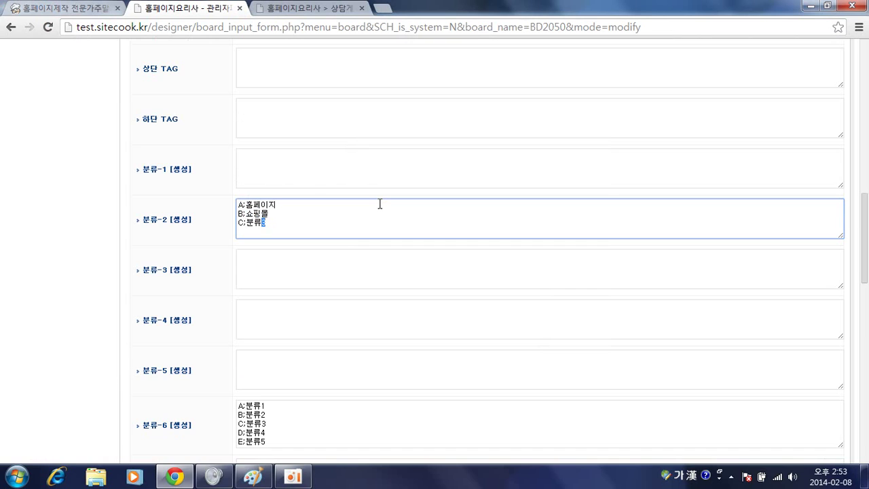
type("모바일ㅇ")
type("기타")
key("Tab")
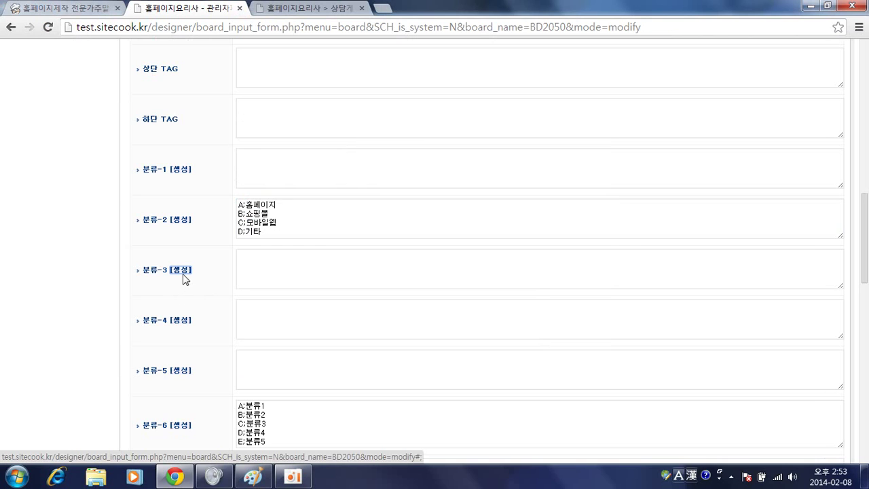
Generate 분류-3 entries and name them 사이트신규제작, 사이트리뉴얼 and 유지보수
left_click(182, 271)
key("alt+Tab")
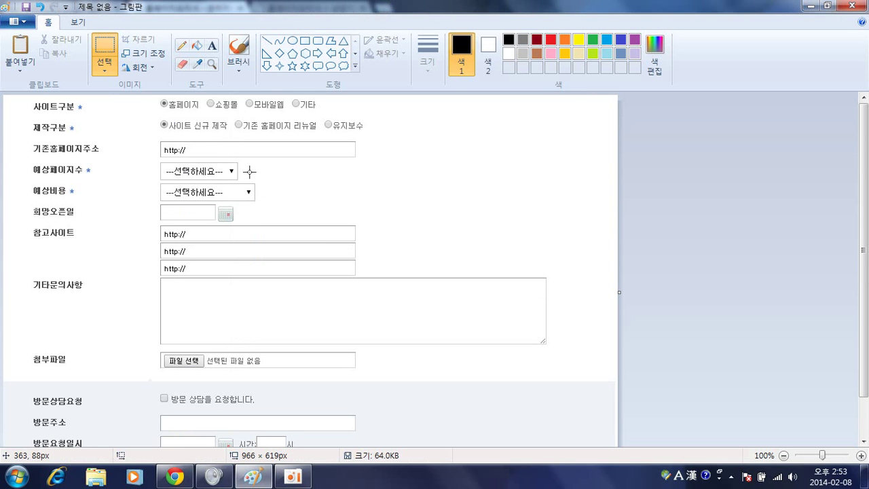
key("alt+Tab")
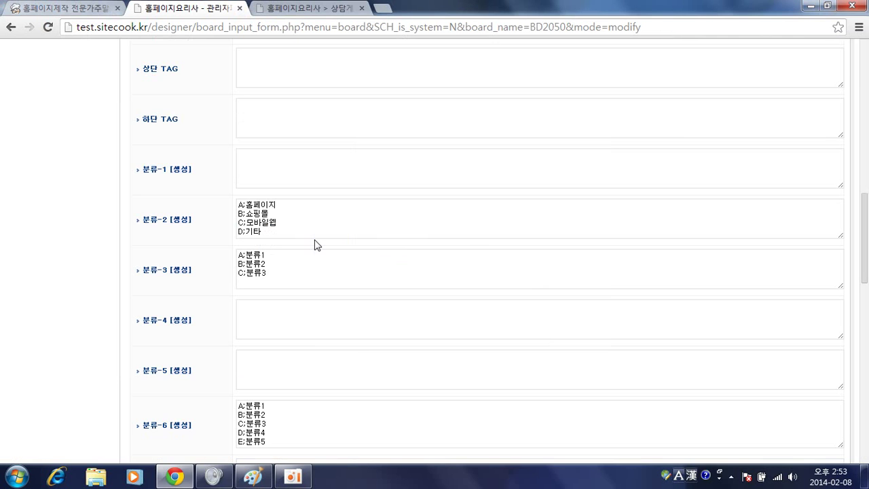
left_click_drag(245, 254, 266, 254)
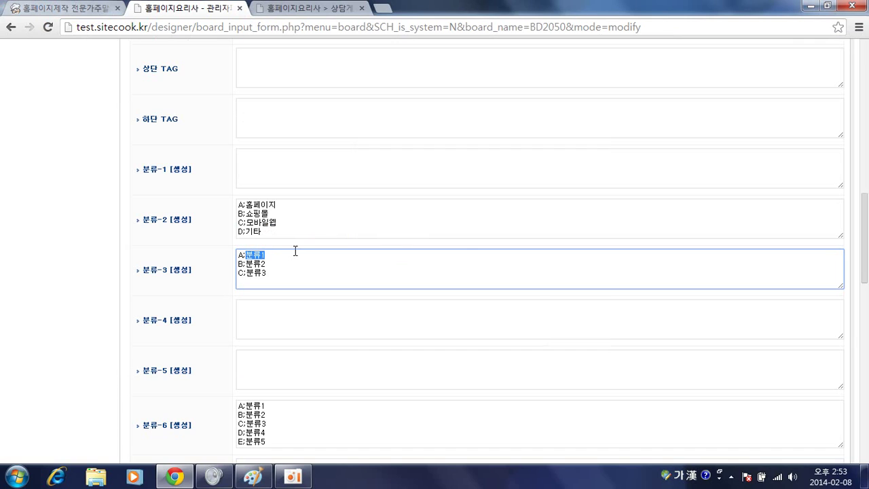
type("ㅅ")
type("이트신규제작")
key("Down")
key("shift+Left")
key("shift+Left")
key("shift+Left")
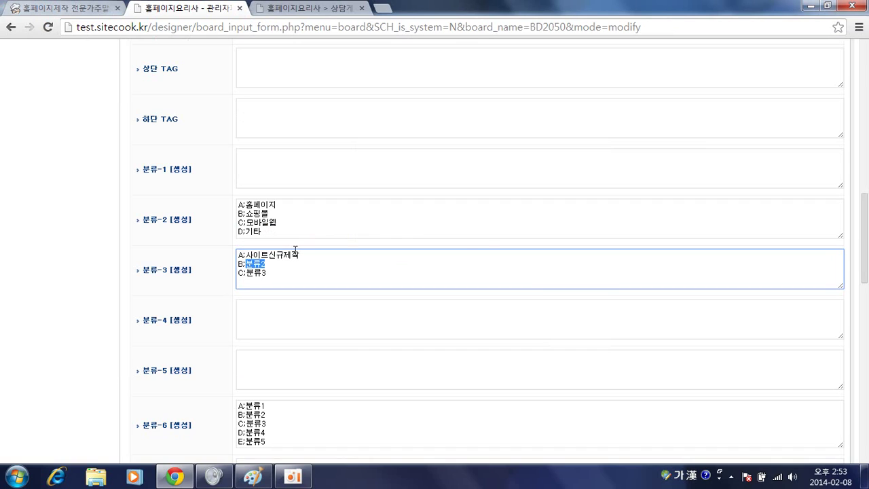
type("사이트리뉴얼")
key("Down")
key("shift+Left")
key("shift+Left")
key("shift+Left")
key("alt+Tab")
key("alt+Tab")
type("ㅇ")
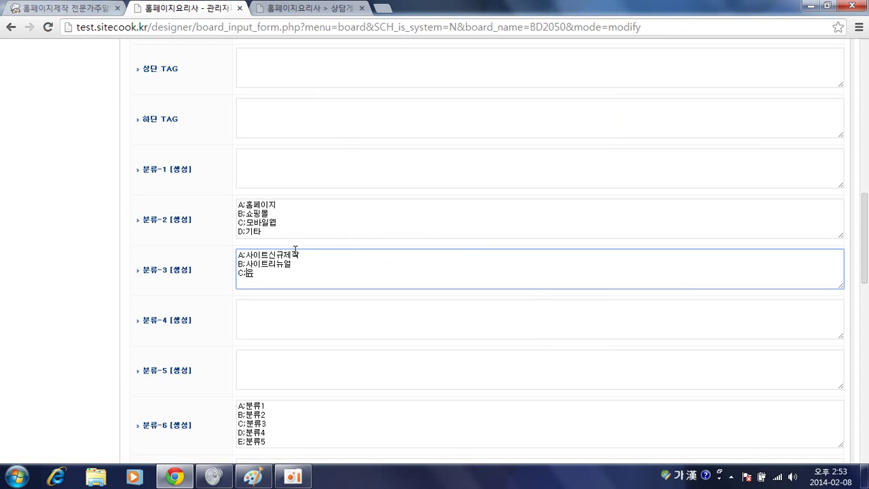
type("지보수")
Paste the three-line category template into the 분류-4 list
left_click(275, 311)
type("A:분류1 B:분류2 C:분류3")
key("alt+Tab")
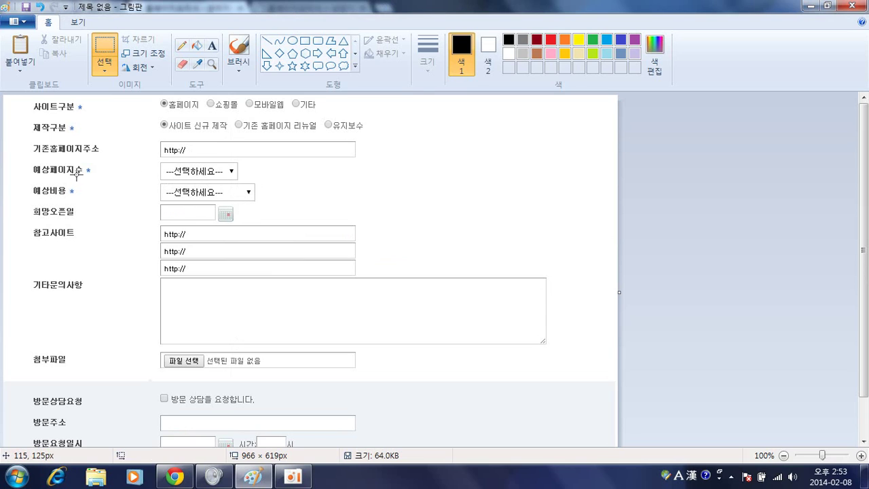
key("alt+Tab")
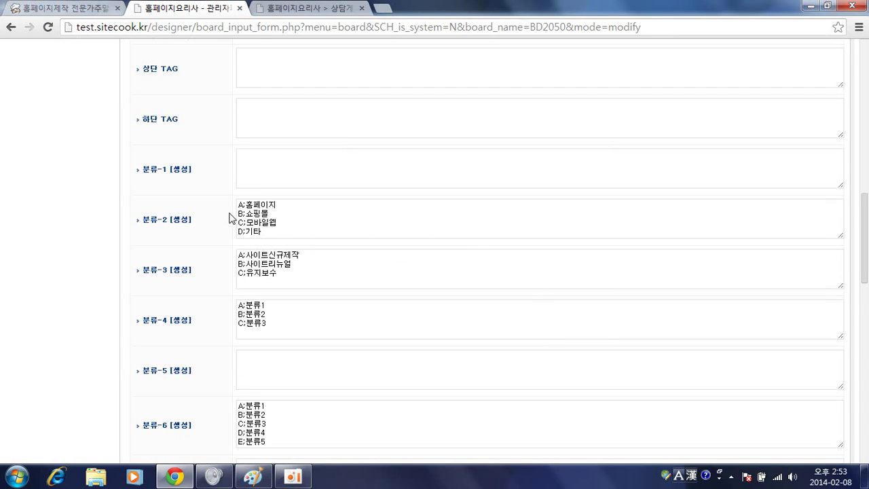
Rename 분류-4's entries to 10페이지이내, 15페이지이내 and 30페이지이내
scroll(227, 300, "down", 1)
left_click(242, 241)
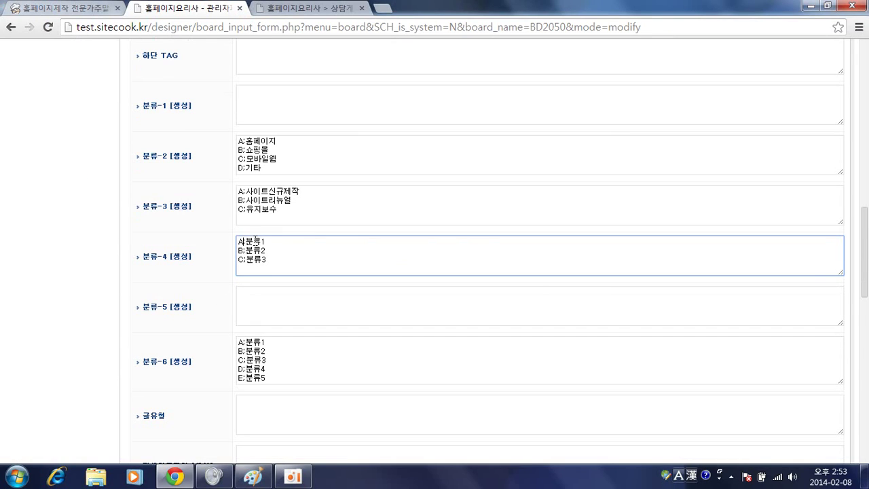
key("Hangul")
left_click_drag(245, 242, 266, 242)
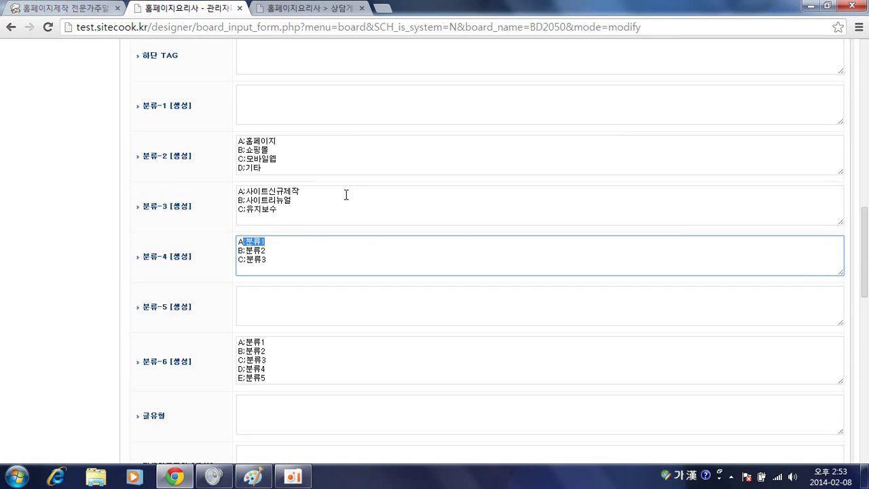
type("10")
key("Hangul")
type("qnsfb")
key("BackSpace")
key("BackSpace")
key("BackSpace")
key("BackSpace")
key("BackSpace")
key("Menu")
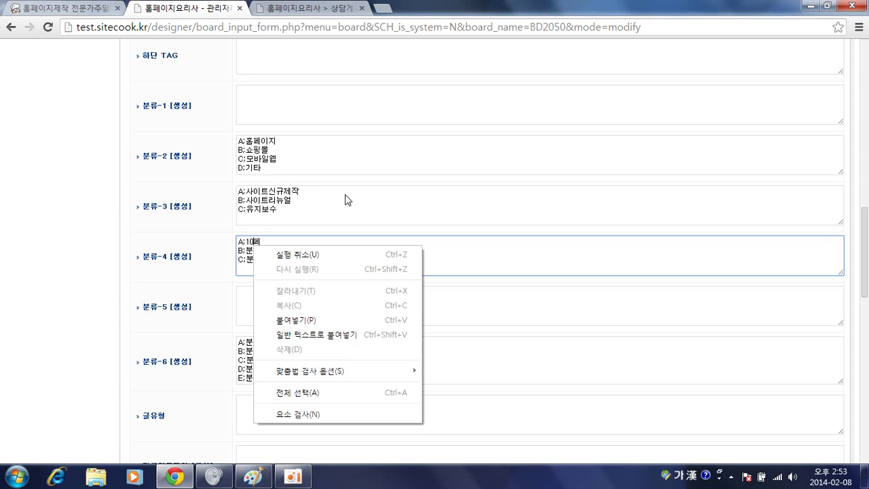
type("vpdlwldlso")
left_click(236, 222)
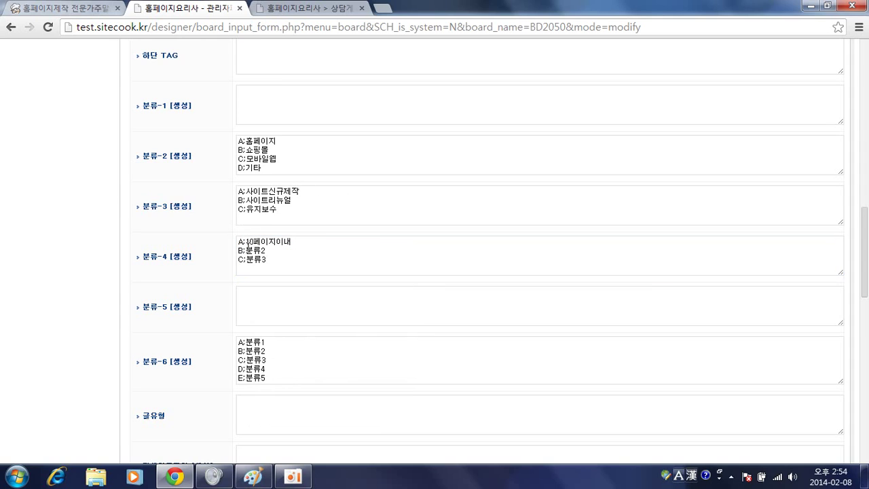
double_click(258, 250)
type("15")
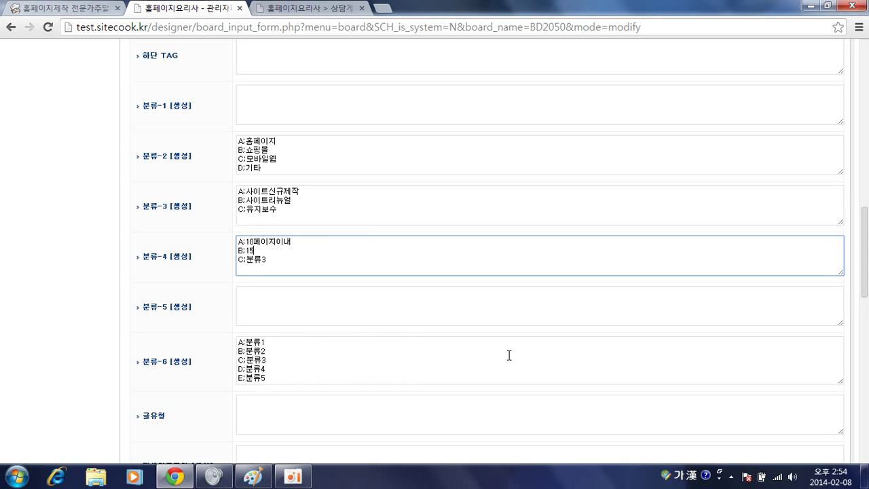
type("페이지이내")
double_click(251, 259)
key("BackSpace")
type("30페이지이내")
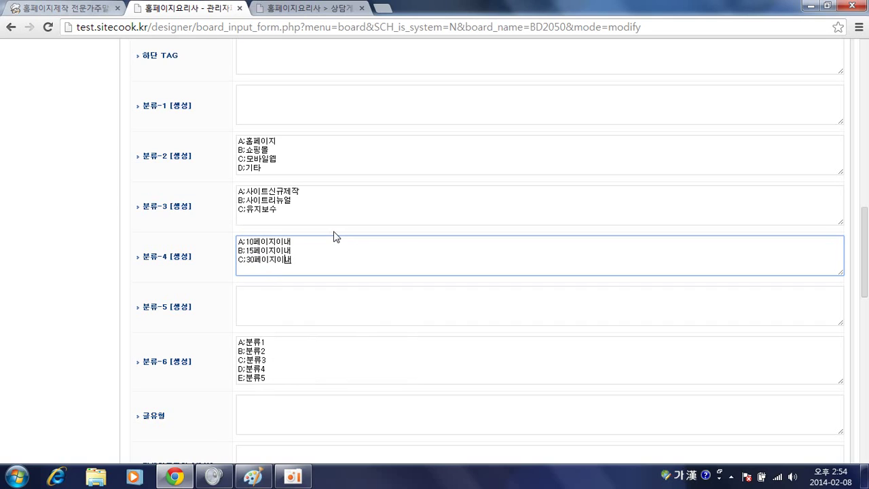
Generate 분류-5 options and set them to 100~200만원, 200~300만원 and 300만원이상
left_click(179, 308)
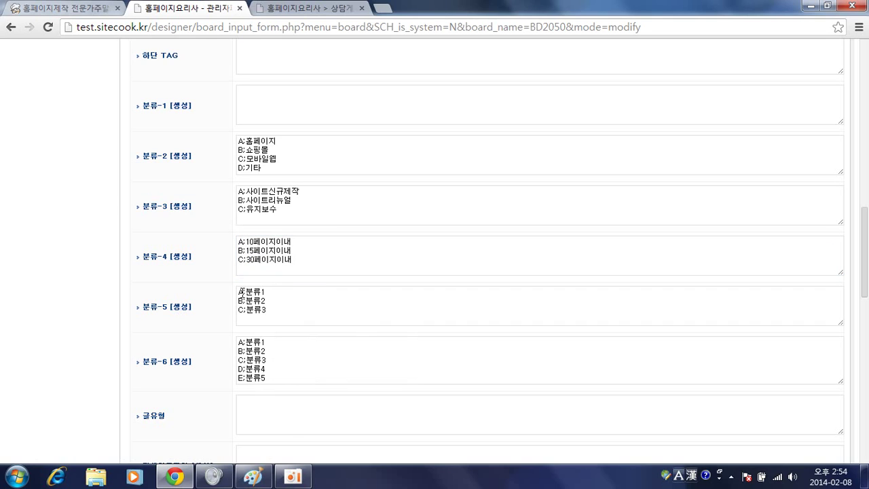
double_click(260, 290)
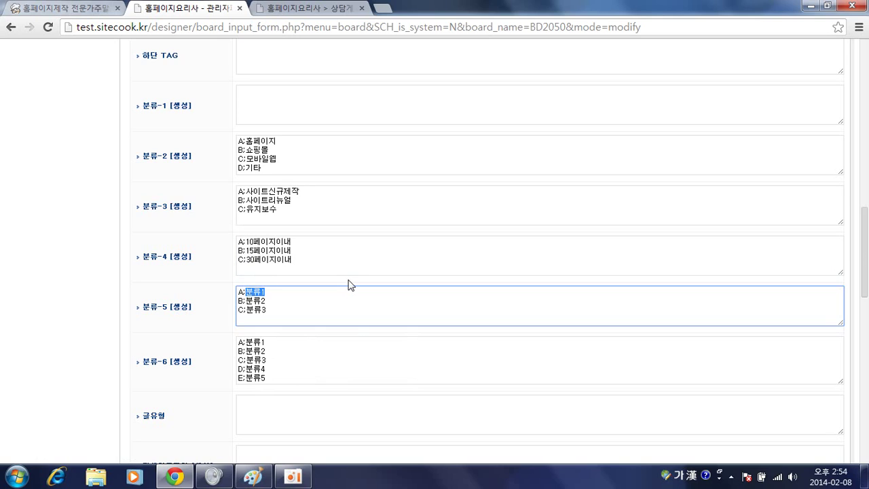
type("100~200만원")
left_click_drag(246, 301, 273, 299)
type("200")
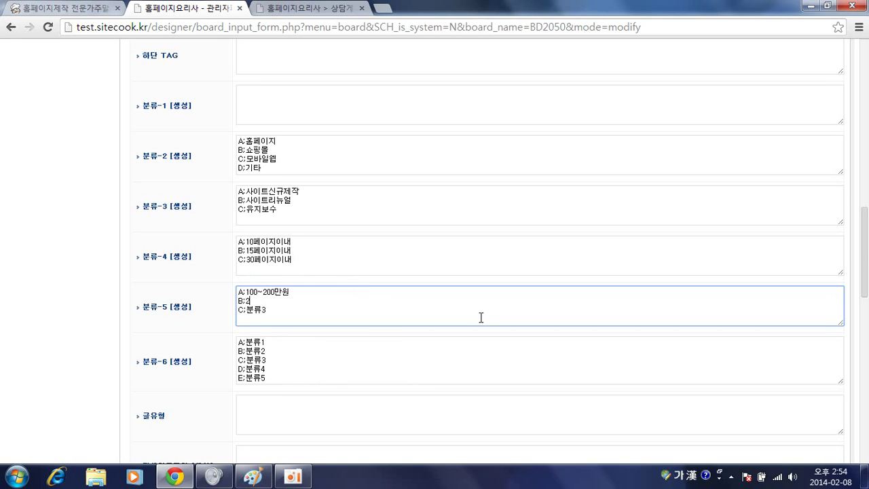
type("~300만원")
double_click(248, 308)
type("300만")
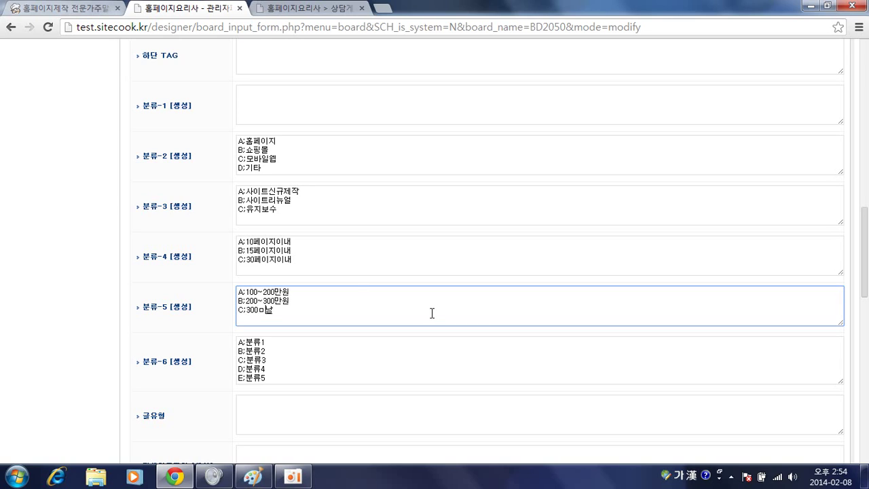
type("원이상")
Save the 상담게시판 category settings and reload the write page to show the new 분류 rows
left_click(282, 14)
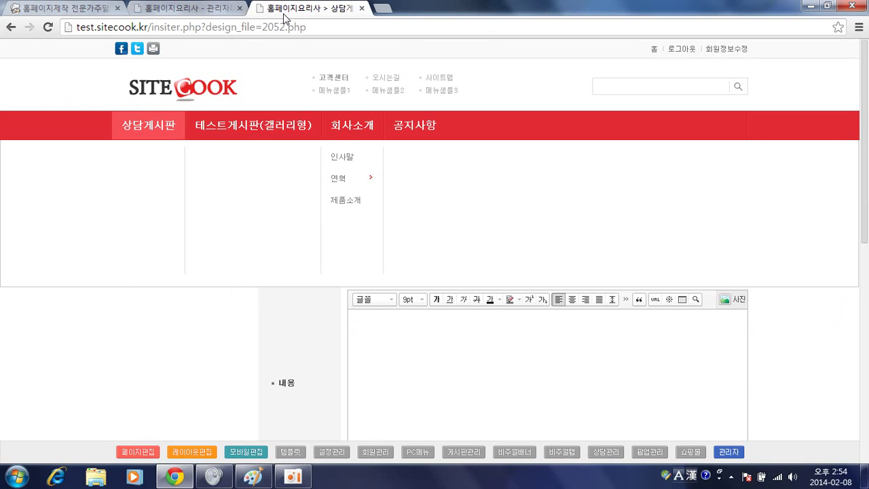
scroll(315, 326, "down", 1)
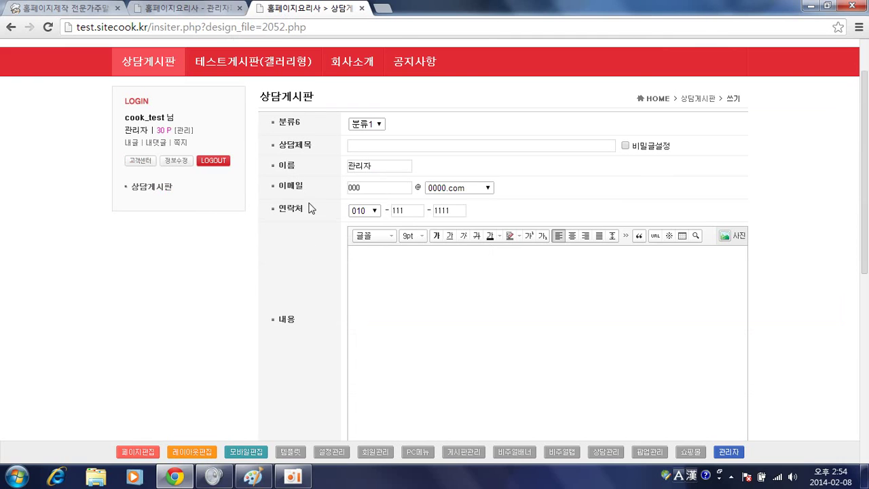
key("F5")
left_click(228, 14)
scroll(254, 406, "down", 15)
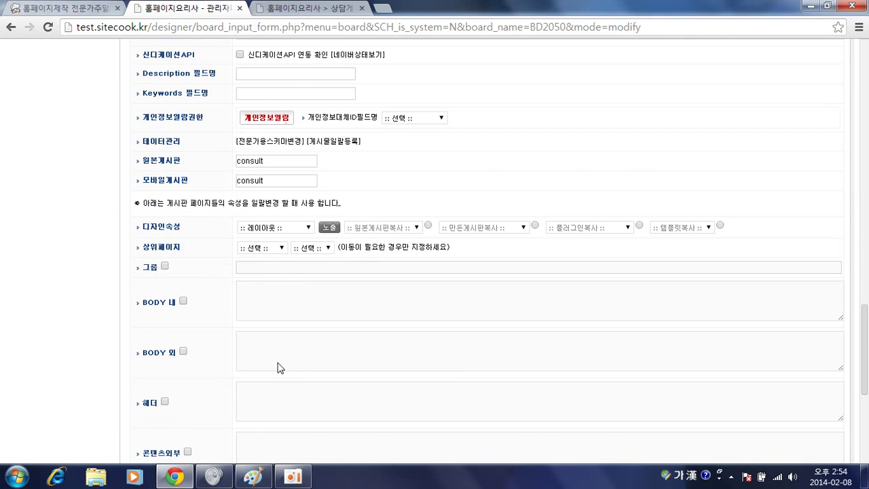
left_click(438, 219)
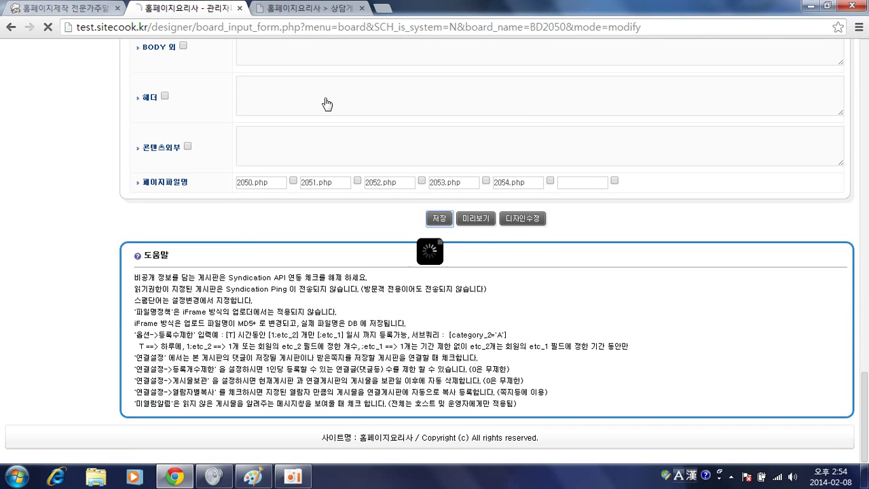
key("ctrl+Tab")
key("F5")
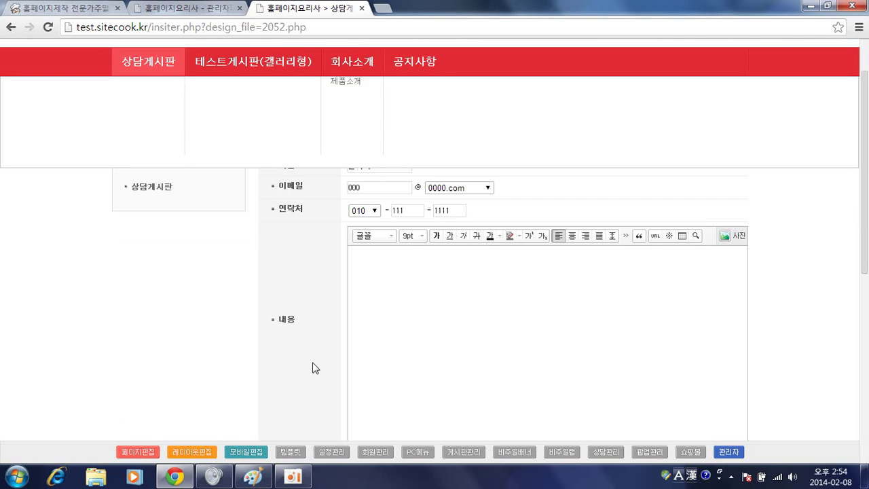
key("F5")
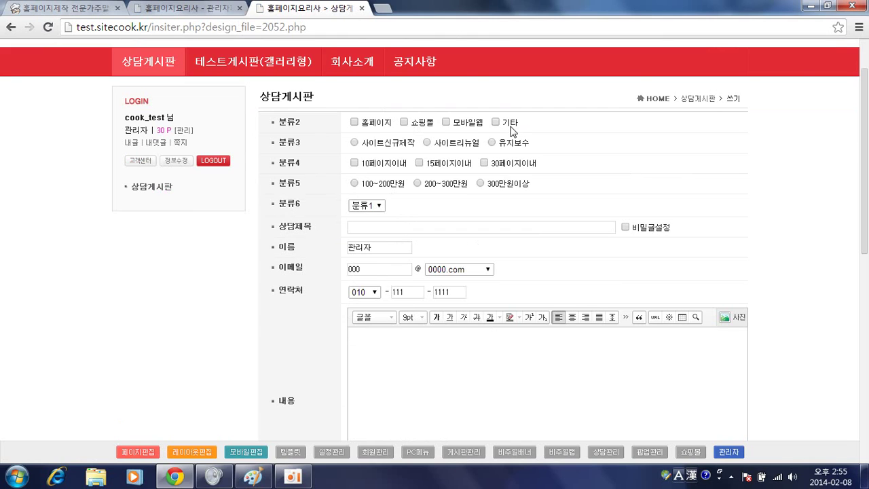
Open 2052.php in the page designer, preview consult_wf.php, then open the form block's designer panel
left_click(146, 451)
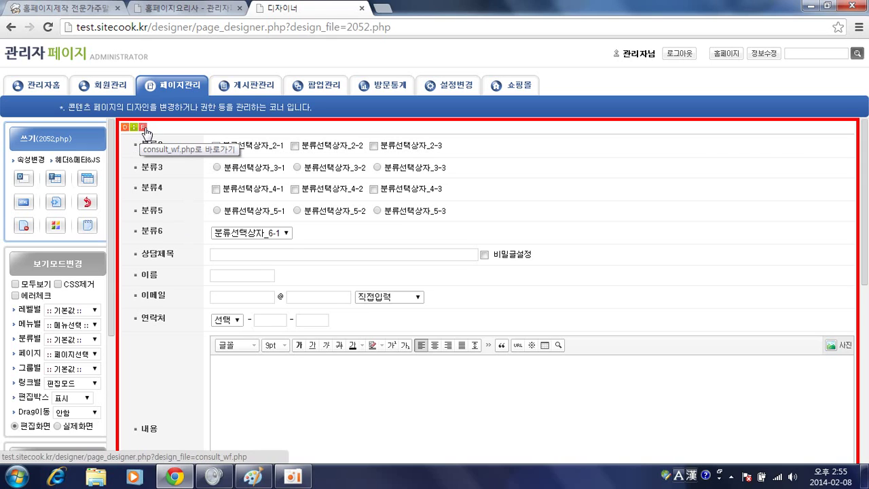
left_click(143, 132)
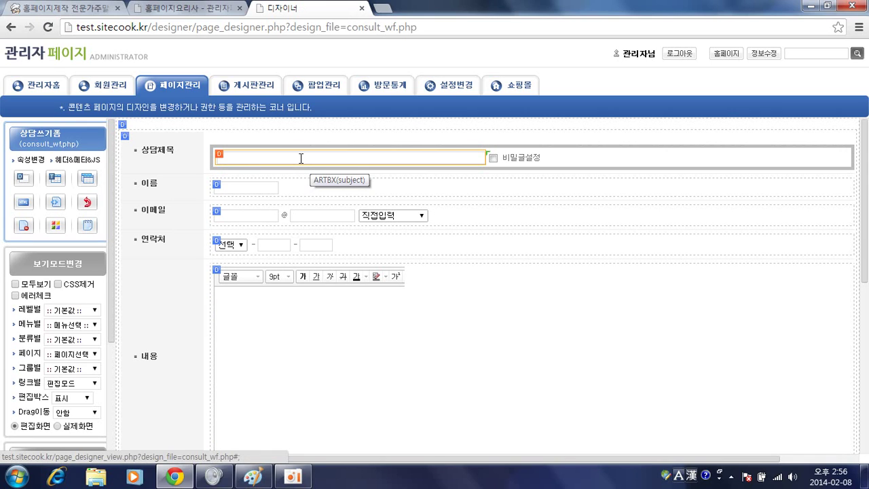
key("alt+Left")
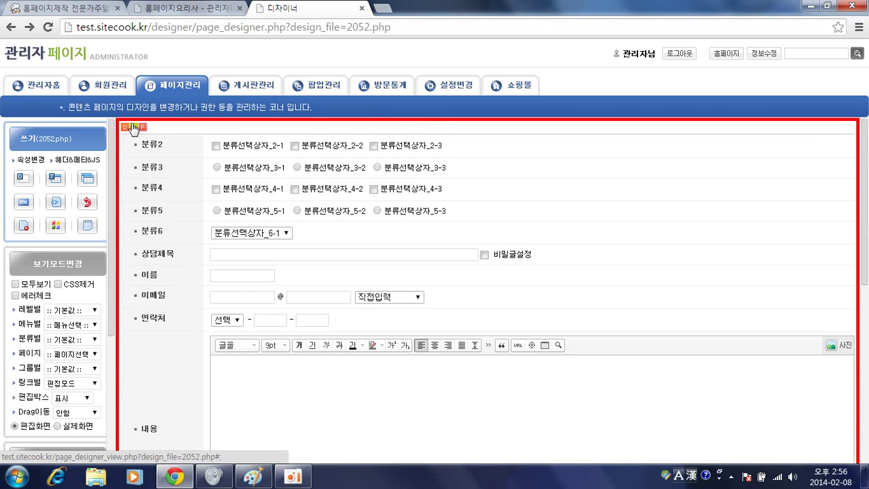
left_click(161, 134)
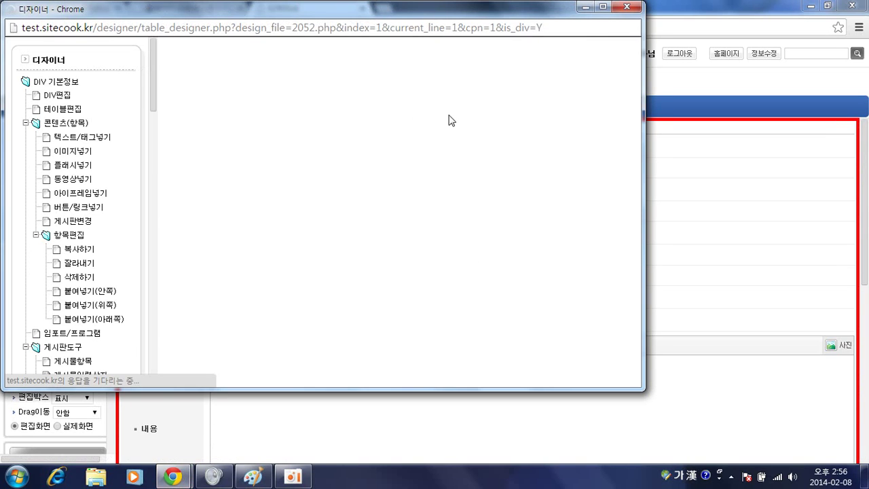
Set the form block's import action to 임포트변경 and confirm it
left_click(571, 81)
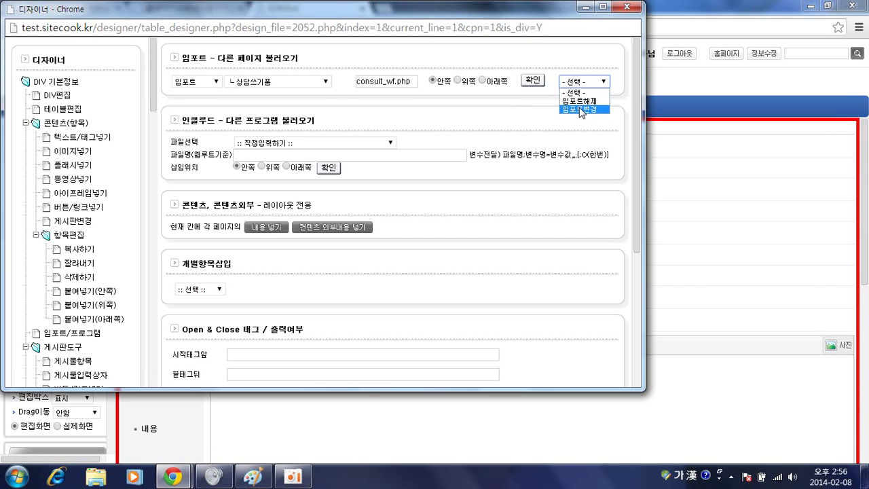
left_click(581, 110)
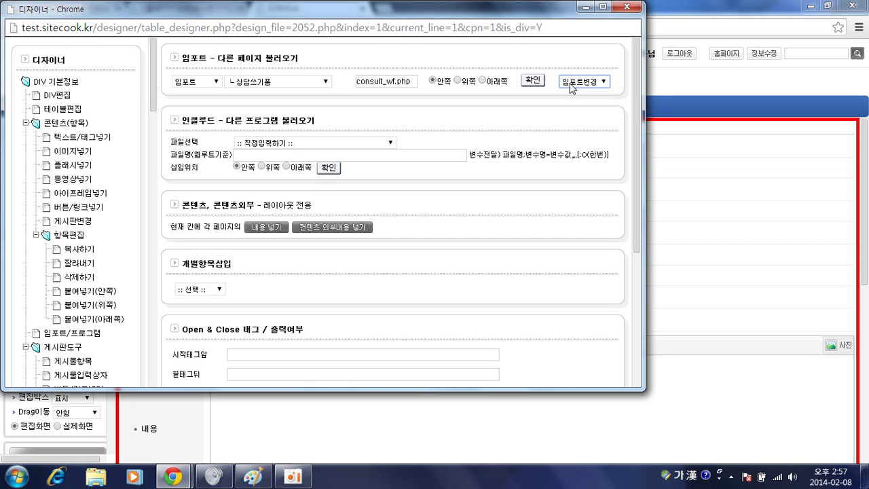
left_click(533, 81)
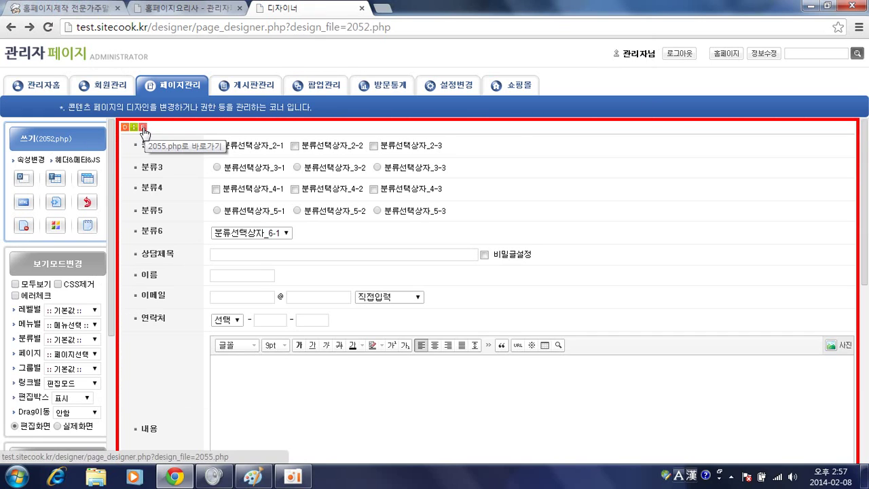
Open 상담쓰기폼(분리) page 2055.php from the 게시판 page list in the designer
left_click(166, 87)
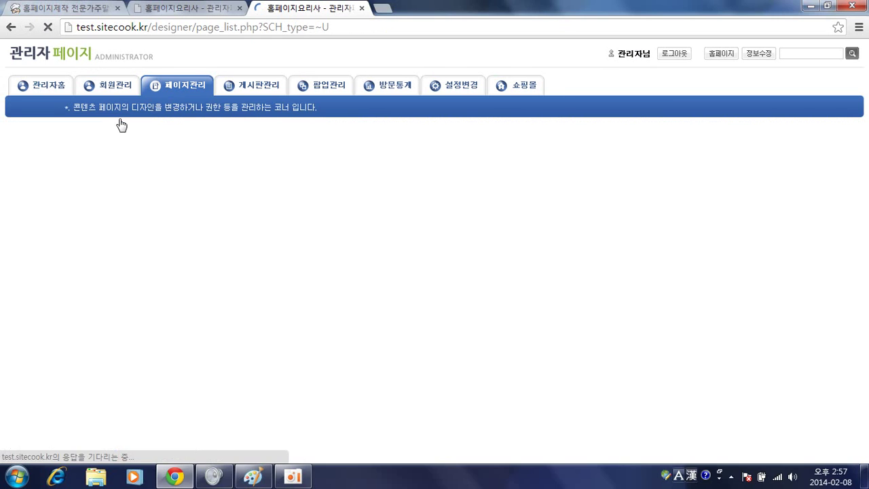
left_click(34, 199)
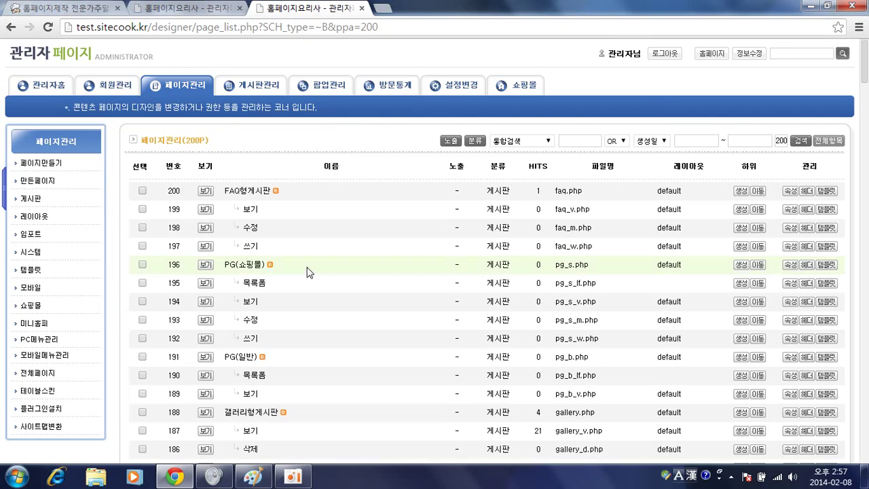
scroll(332, 271, "down", 8)
scroll(339, 270, "down", 15)
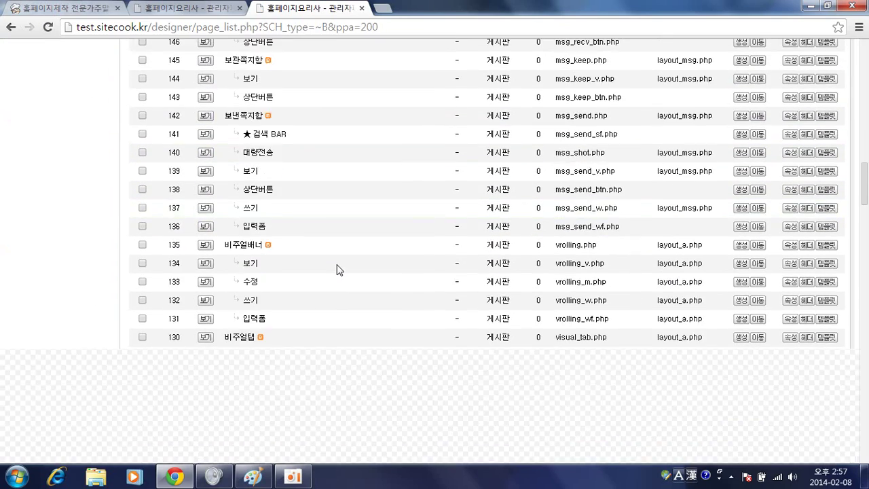
scroll(340, 267, "up", 1)
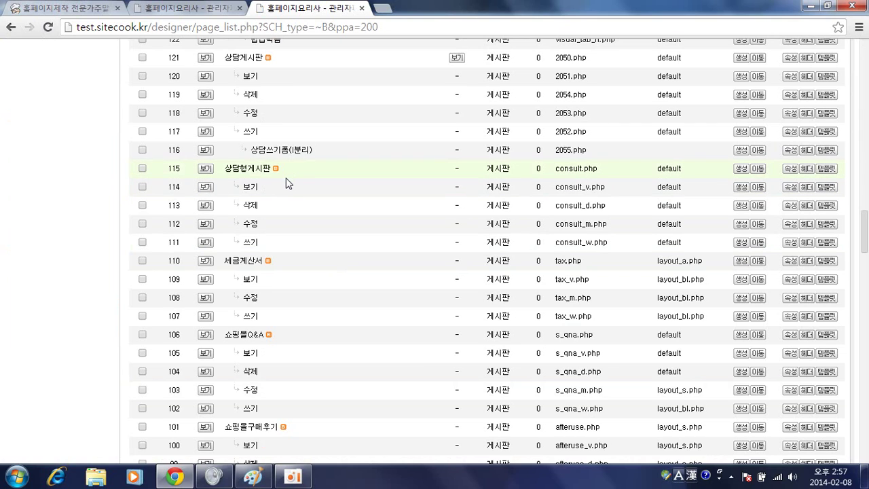
scroll(287, 186, "up", 1)
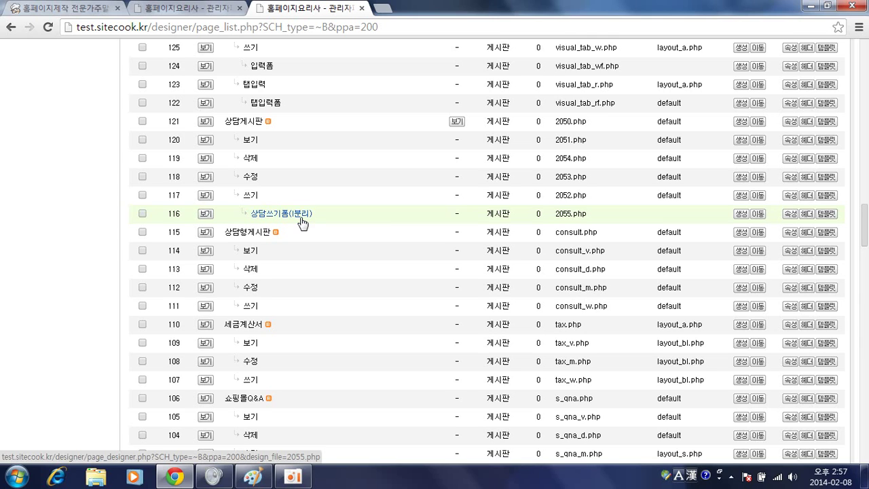
left_click(288, 219)
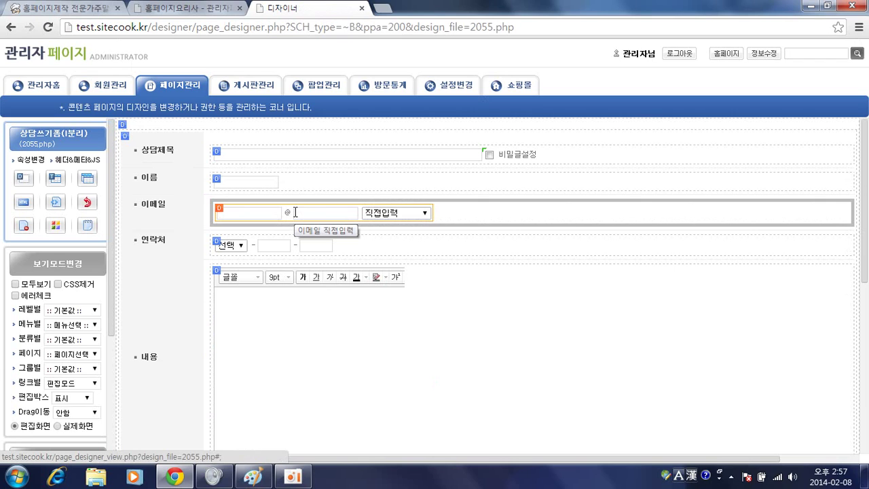
Select the outer form container and turn on 모두보기 to show hidden rows
left_click(146, 219)
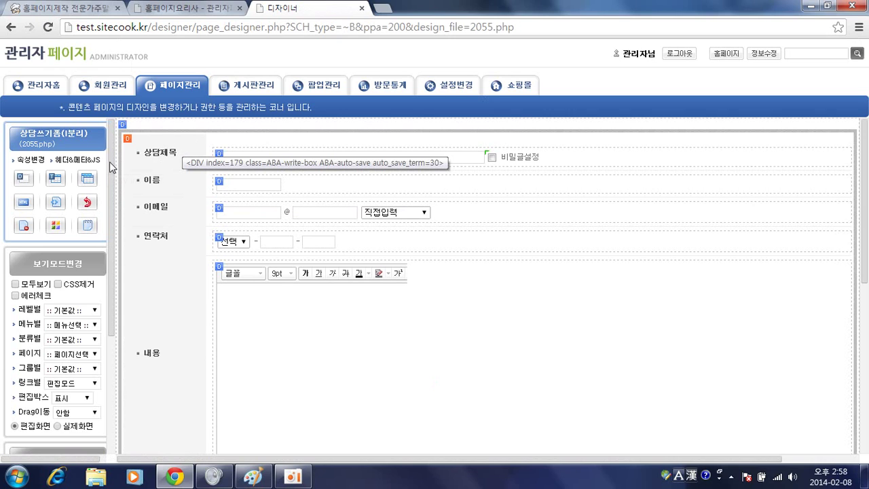
left_click(15, 288)
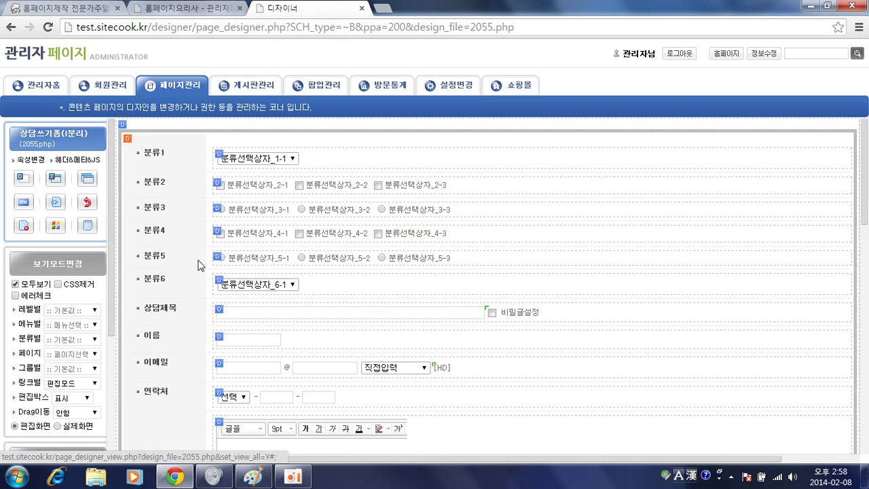
Inspect the 분류1 row's display condition field, then close the row designer
left_click(219, 157)
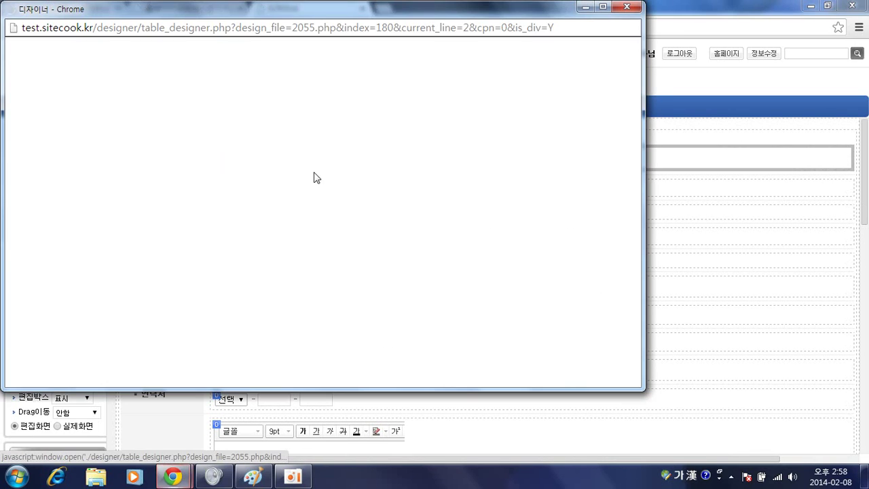
scroll(348, 193, "down", 1)
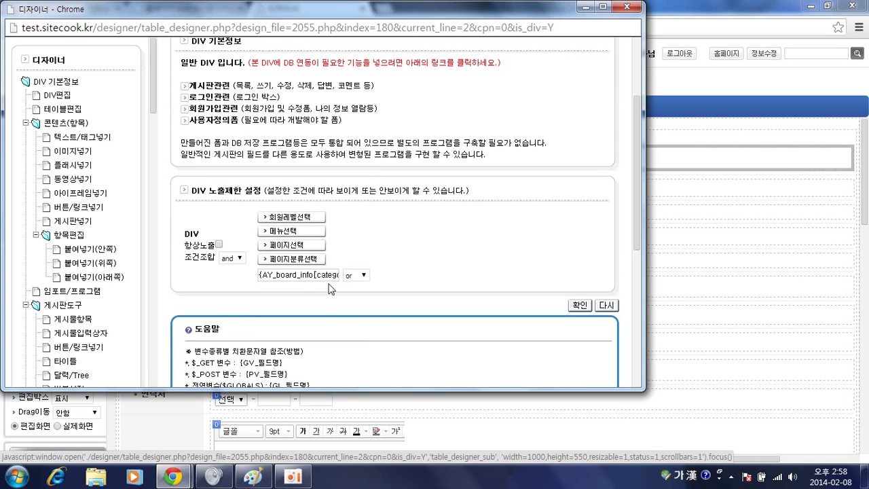
left_click(312, 275)
left_click_drag(304, 275, 359, 277)
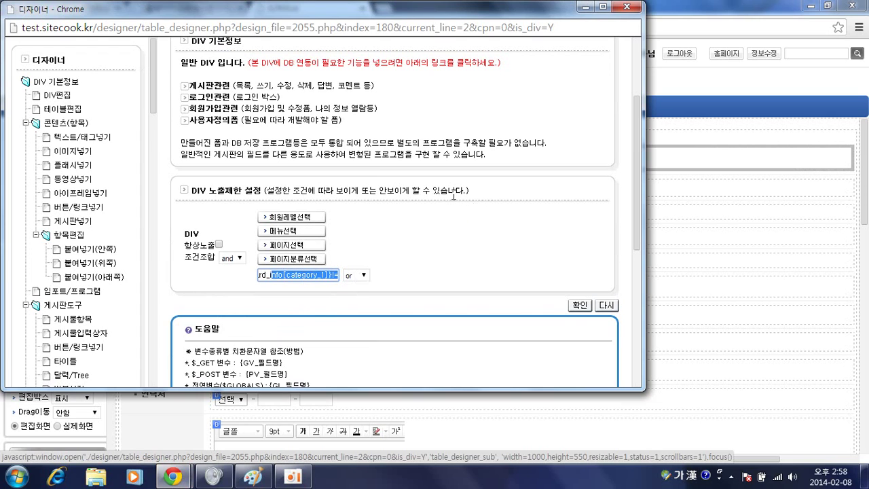
left_click(632, 6)
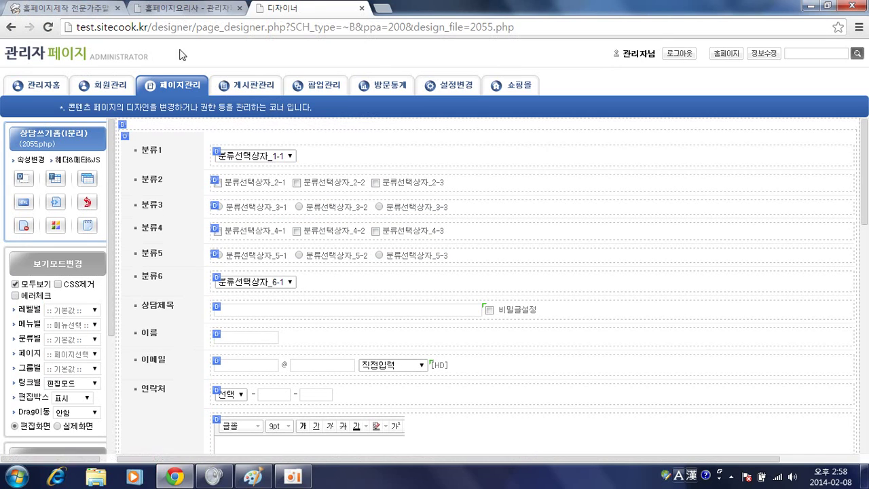
Open the homepage in a new second-position tab, then show the admin board list and the page designer
left_click(182, 8)
middle_click(123, 57)
left_click_drag(410, 9, 204, 11)
mouse_move(153, 130)
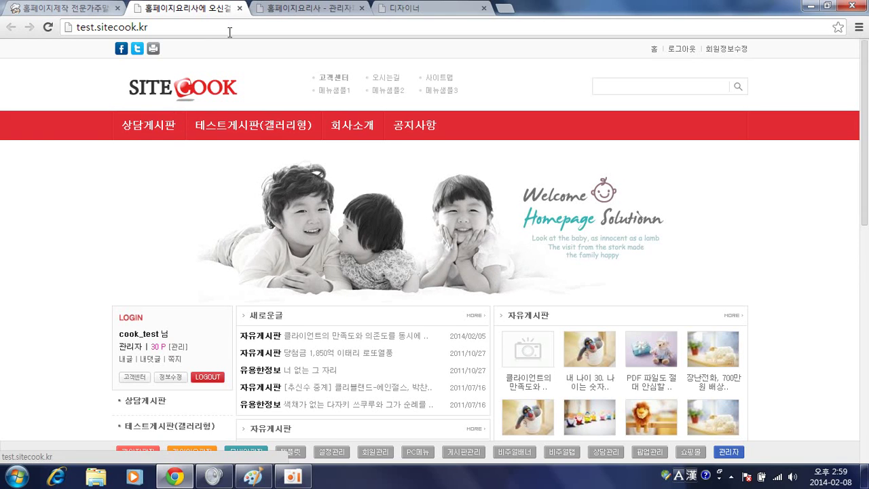
left_click(279, 15)
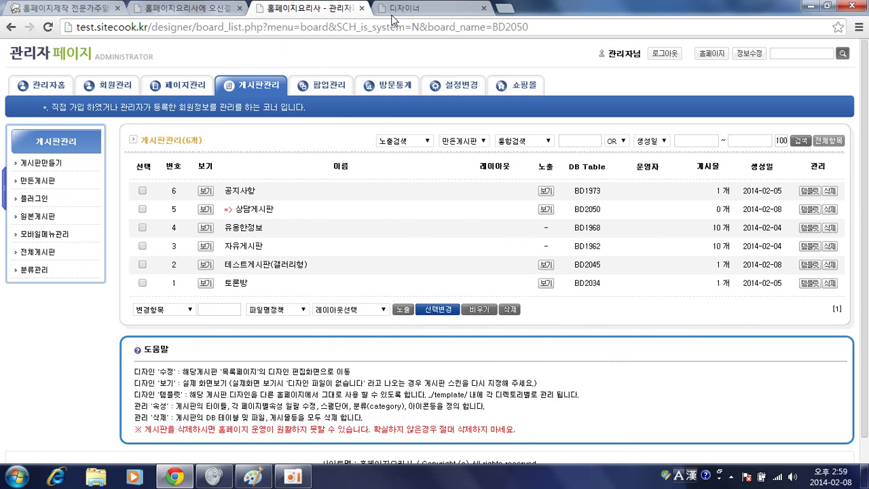
left_click(411, 9)
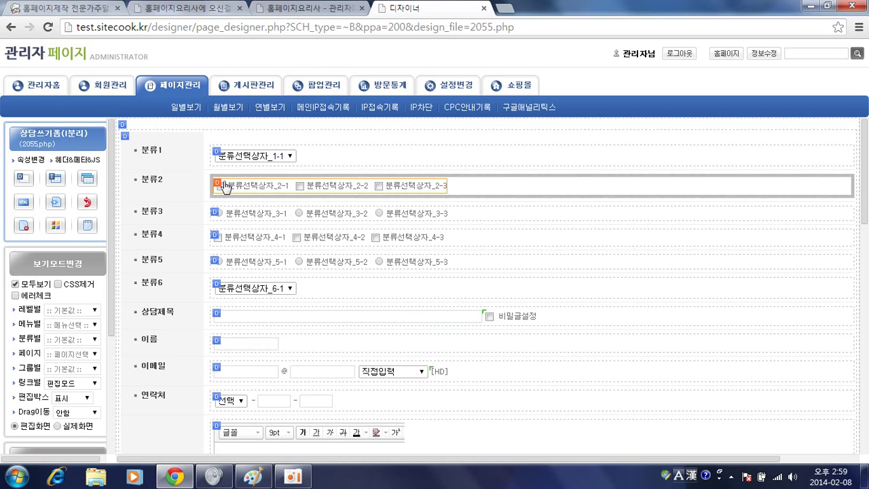
Delete the 분류1 row from the form and check it against the reference screenshot
left_click(219, 159)
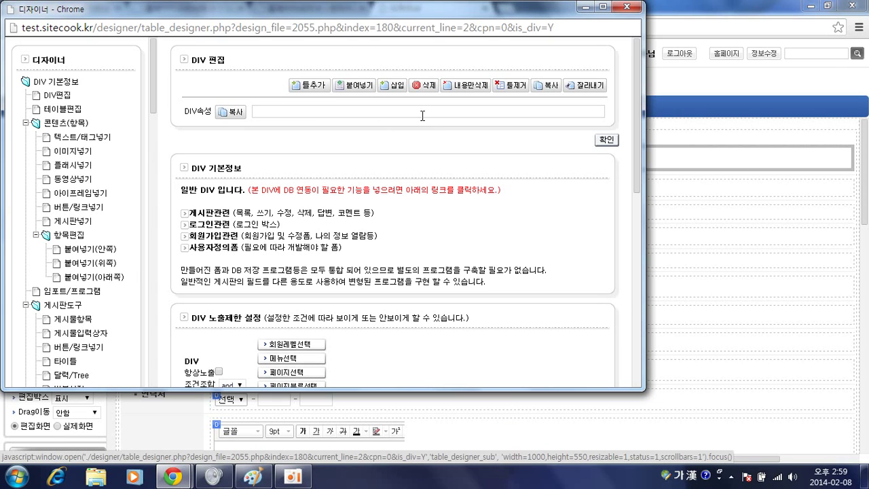
left_click(380, 111)
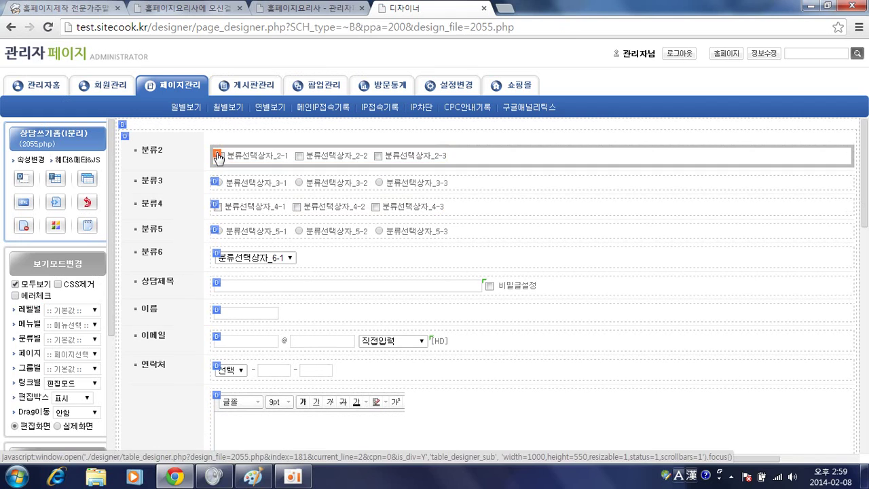
key("alt+Tab")
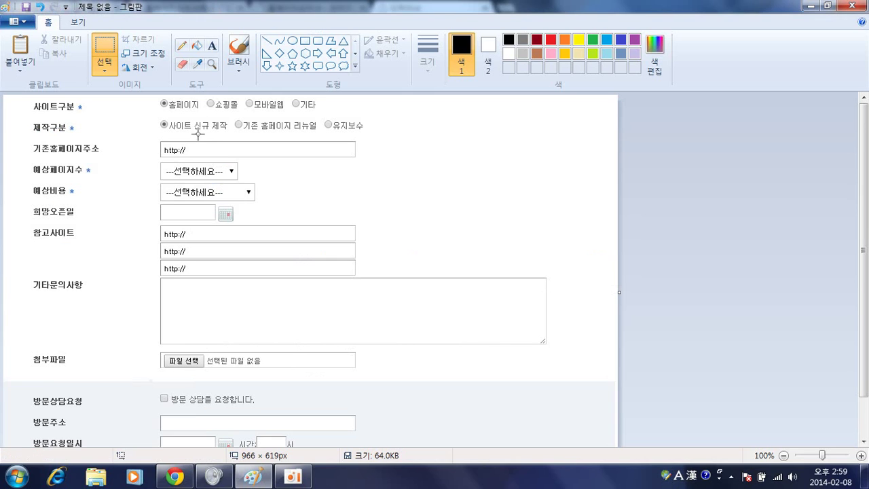
key("alt+Tab")
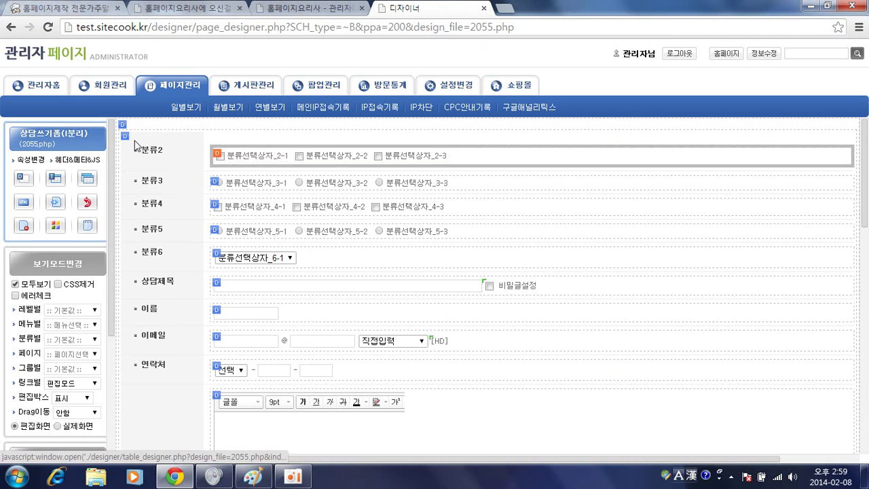
Change the 분류2 row's label in 시작태그앞 to 사이트구분 and save
left_click(218, 157)
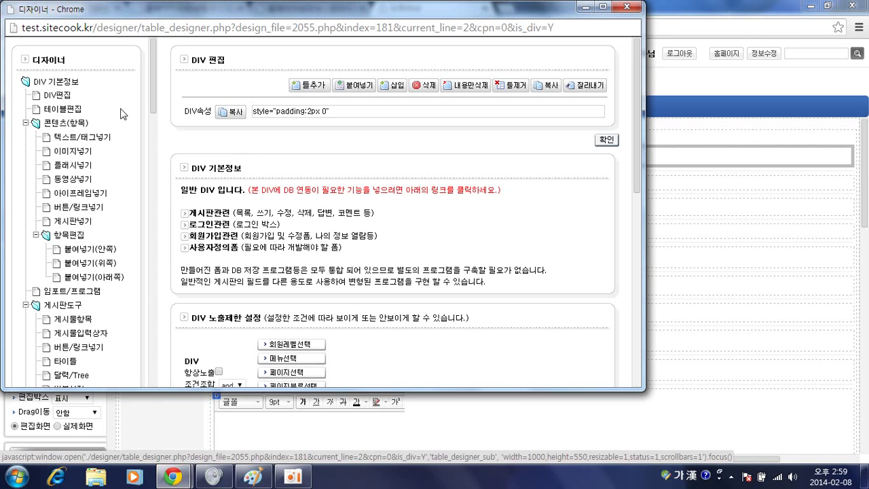
key("alt+Tab")
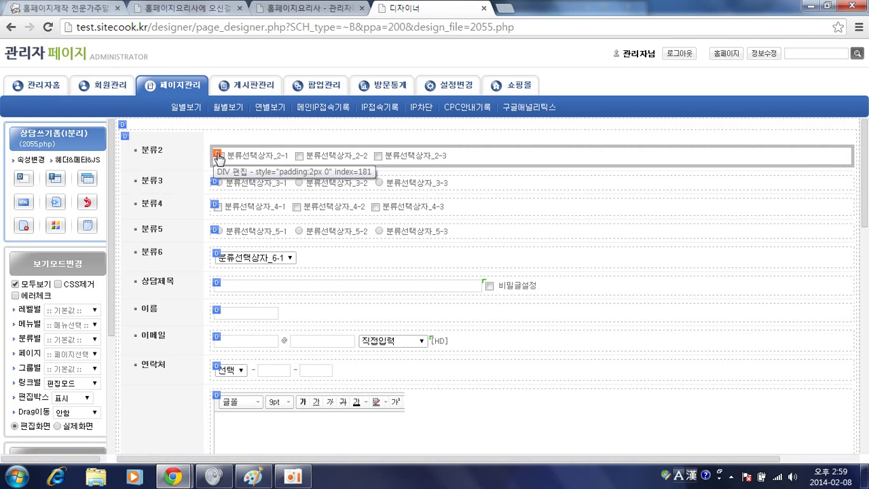
left_click(217, 156)
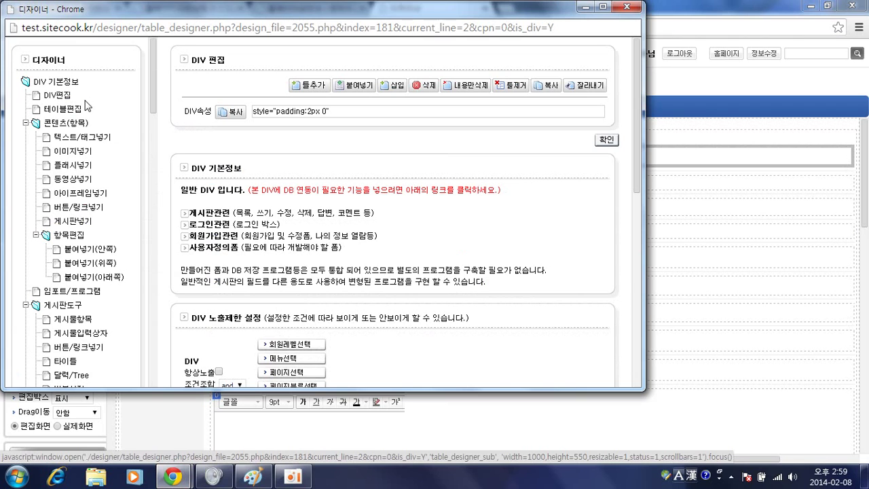
key("alt+F4")
left_click(218, 155)
left_click(60, 96)
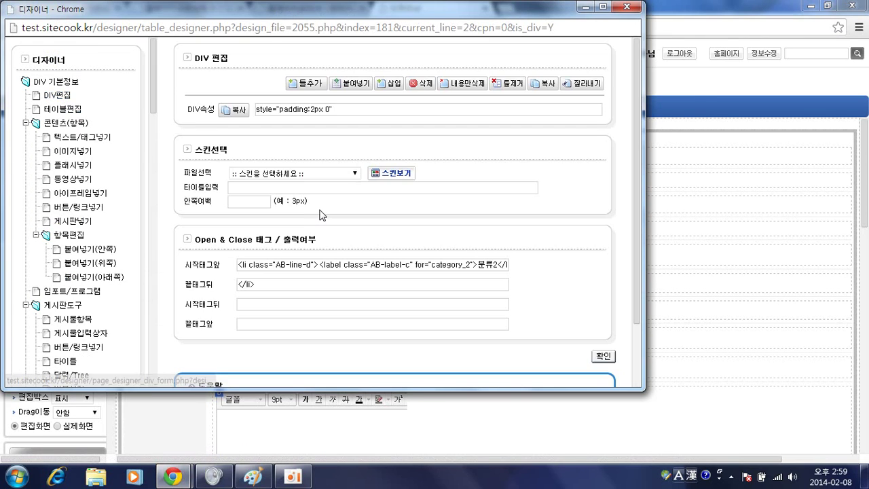
scroll(328, 225, "down", 2)
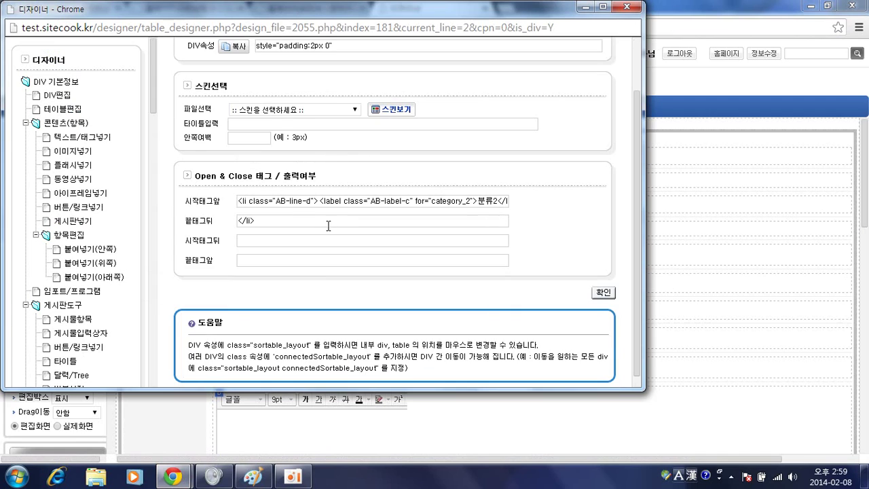
double_click(490, 202)
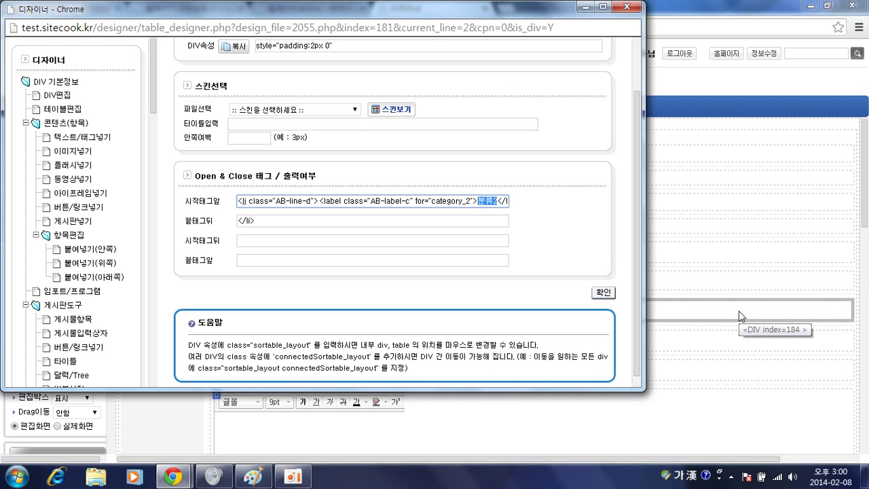
type("ㅅ")
type("이트구분")
left_click(604, 292)
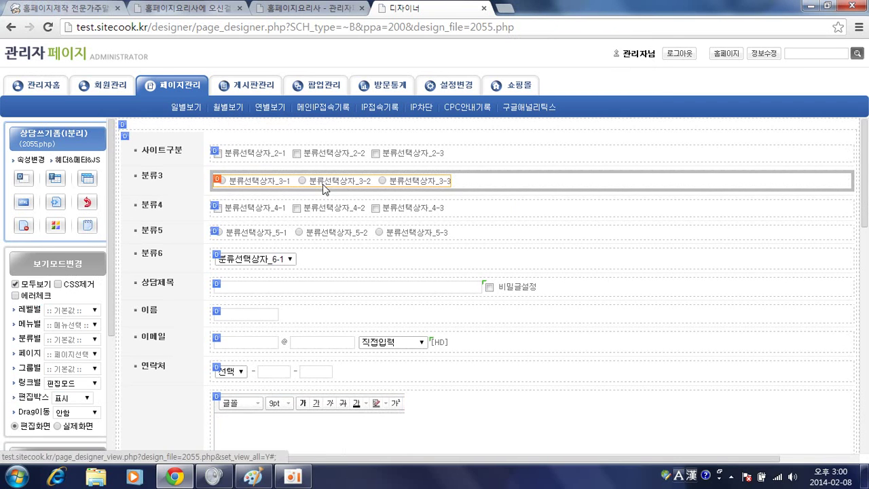
Relabel the 분류3 row as 제작구분
key("alt+Tab")
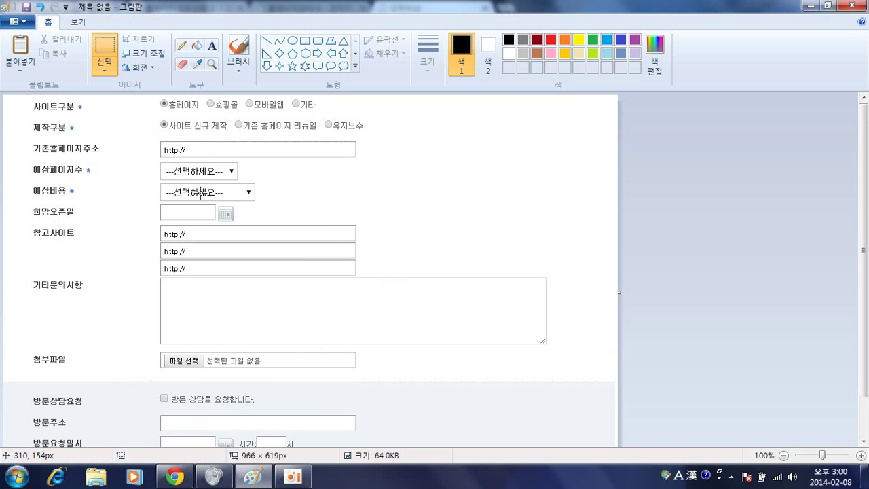
key("alt+Tab")
left_click(217, 180)
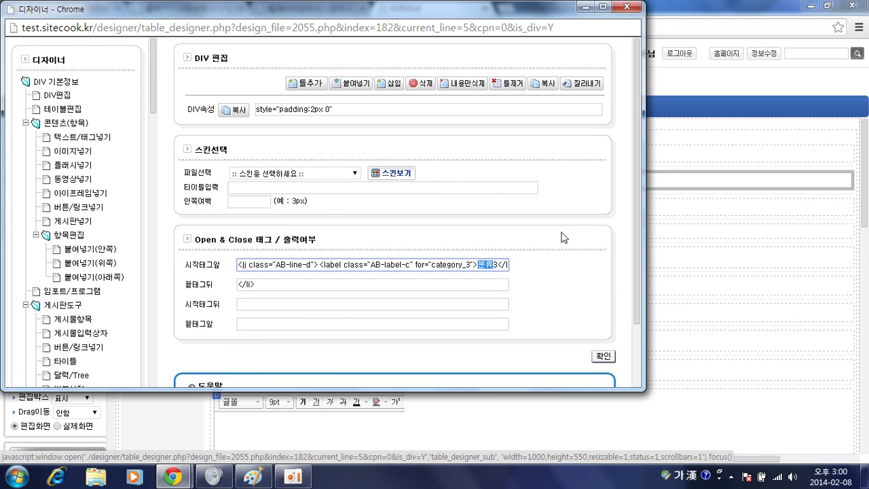
type("제작구분")
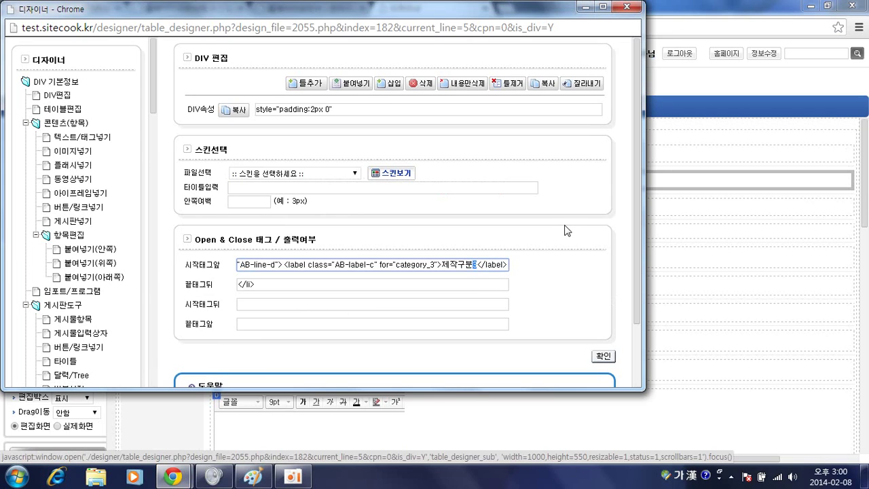
key("Return")
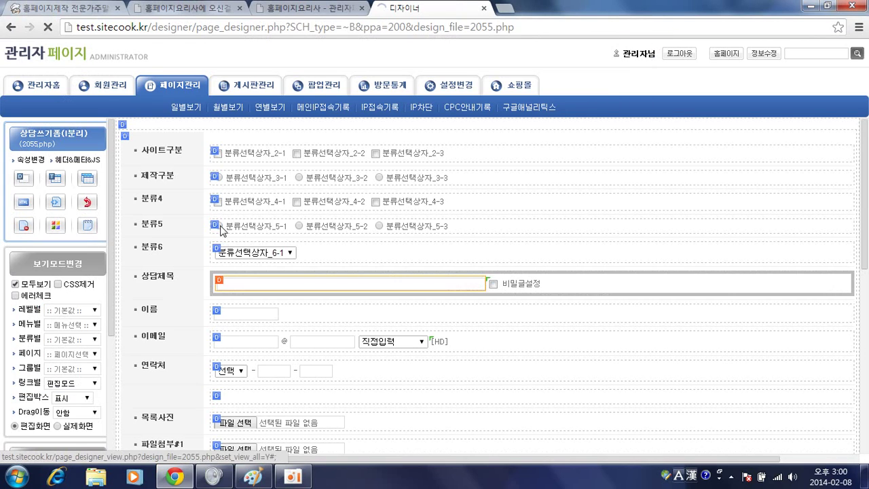
Replace the 분류4 row's label with 예상페이지수 in its DIV tag
left_click(217, 228)
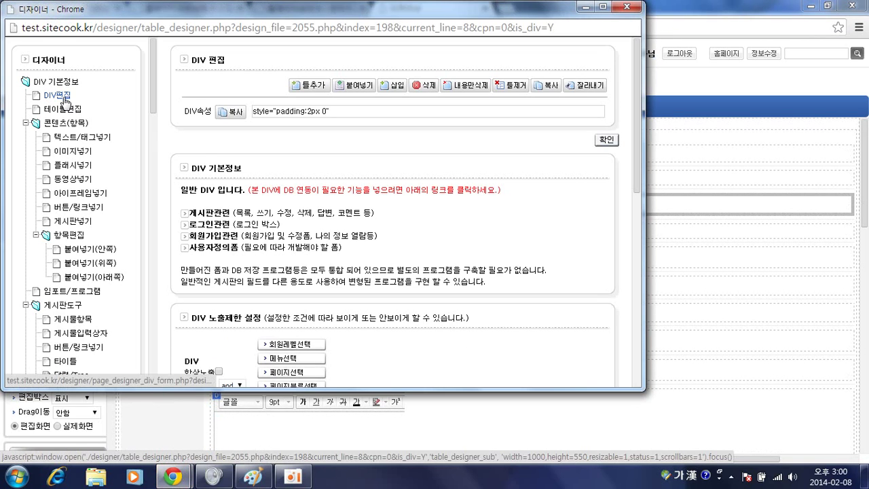
left_click(65, 96)
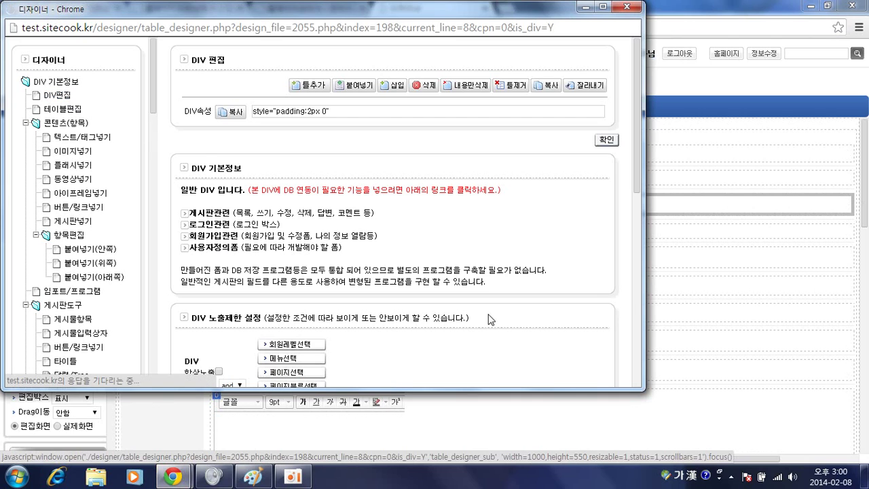
left_click_drag(477, 264, 495, 264)
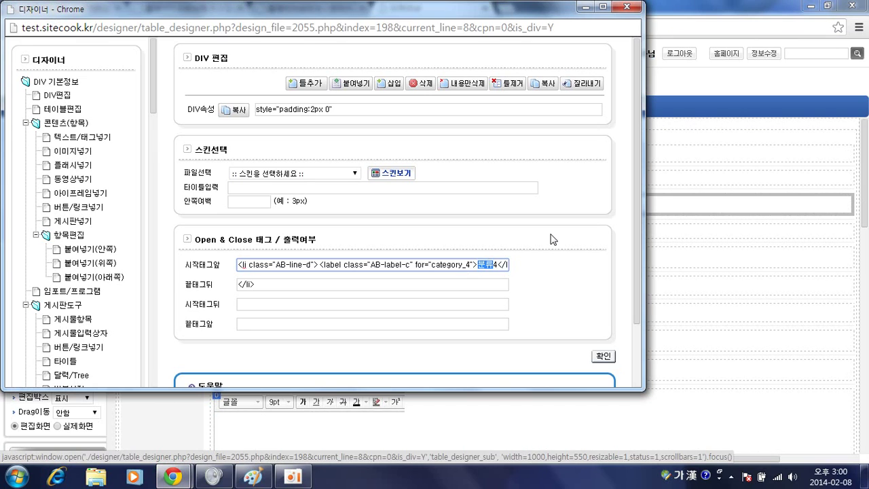
key("Delete")
key("Delete")
type("예상페이지순")
key("Return")
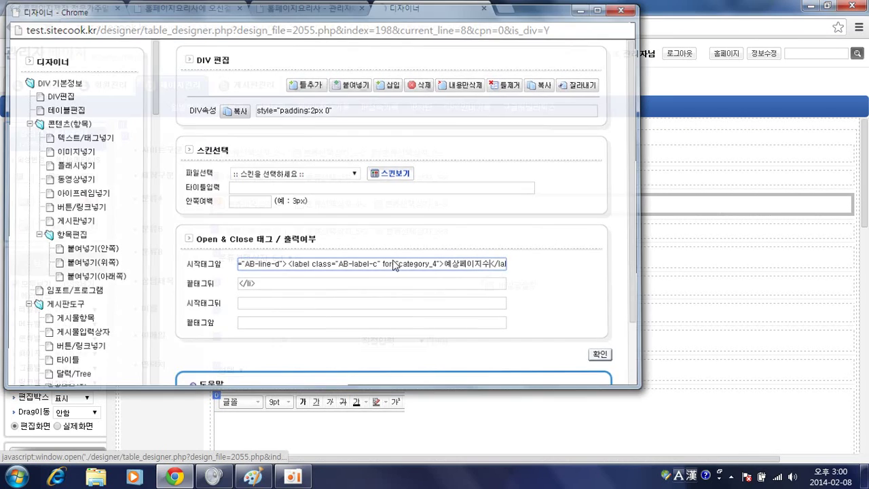
Replace the 분류5 row's label with 예상금액 in its DIV tag
left_click(220, 229)
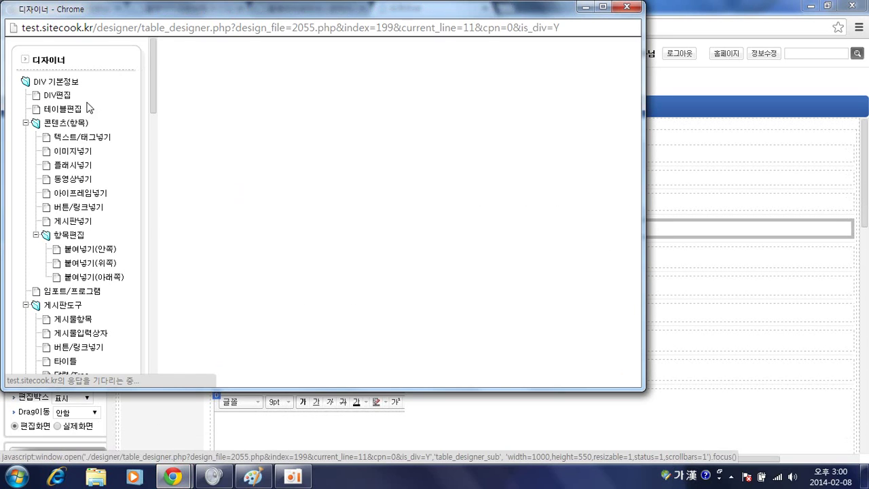
left_click(64, 109)
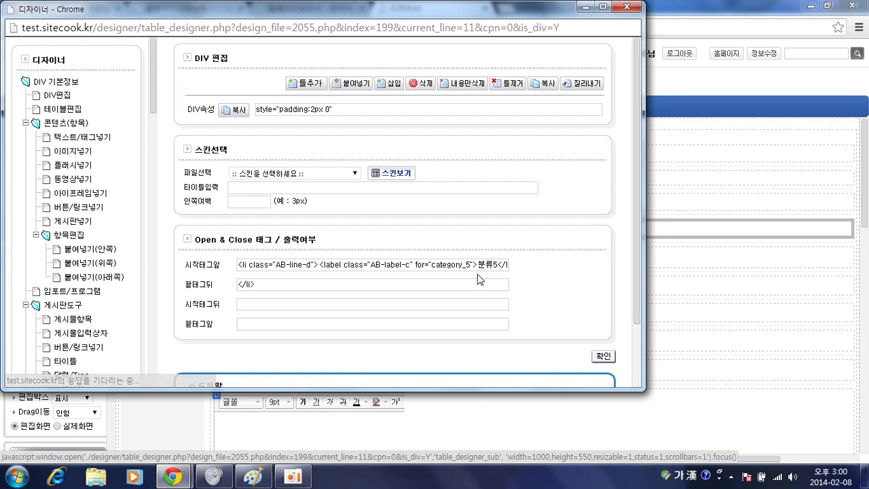
left_click_drag(476, 264, 494, 264)
key("BackSpace")
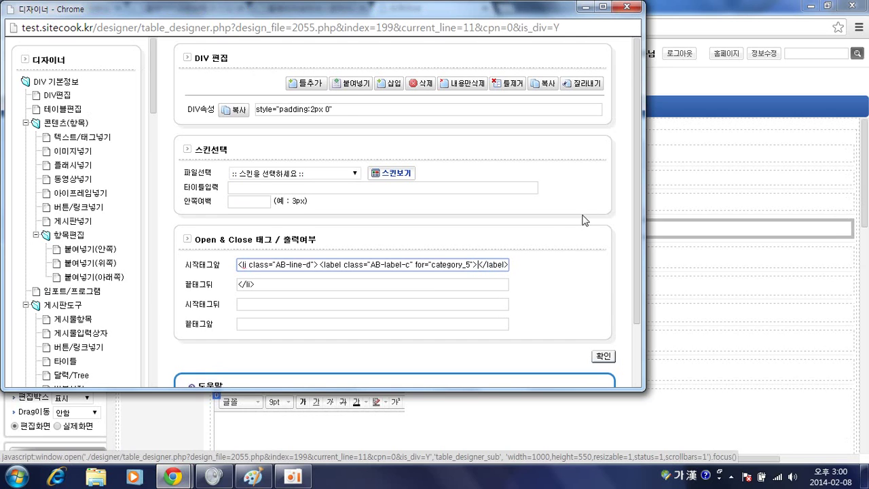
type("ㅇ")
type("상금액")
key("Return")
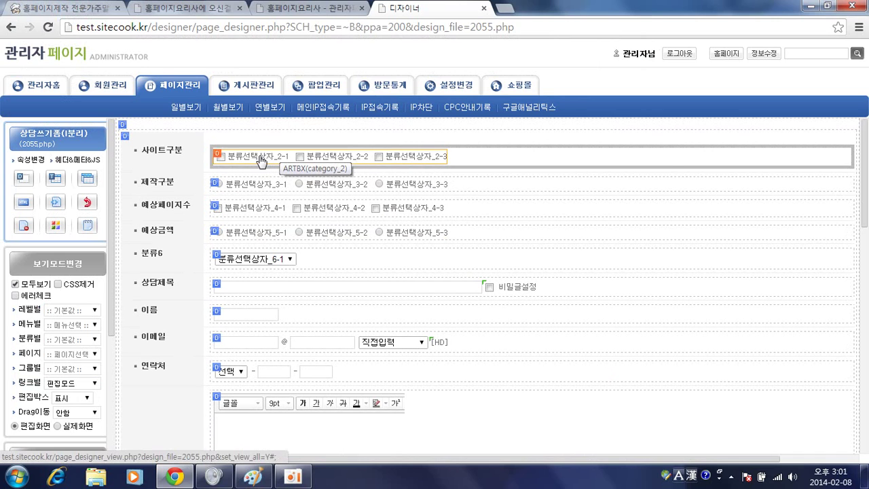
Set the 사이트구분 inputs' class to AB-radio
double_click(338, 157)
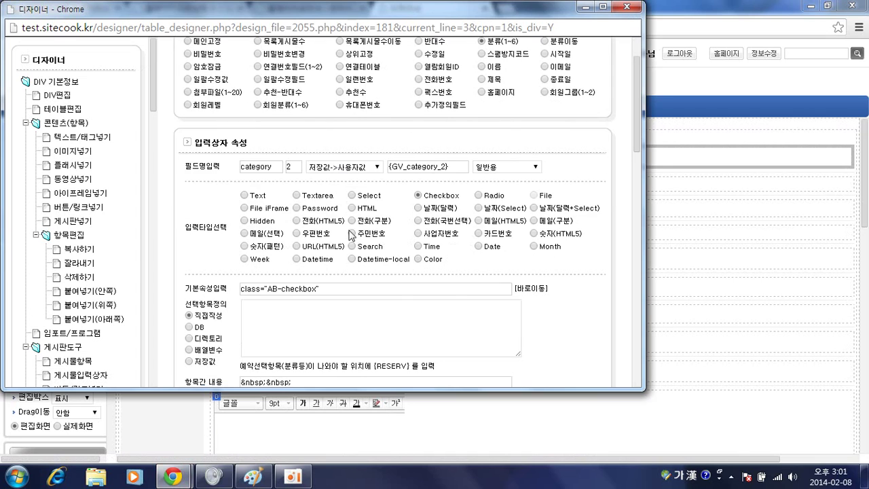
scroll(508, 257, "down", 3)
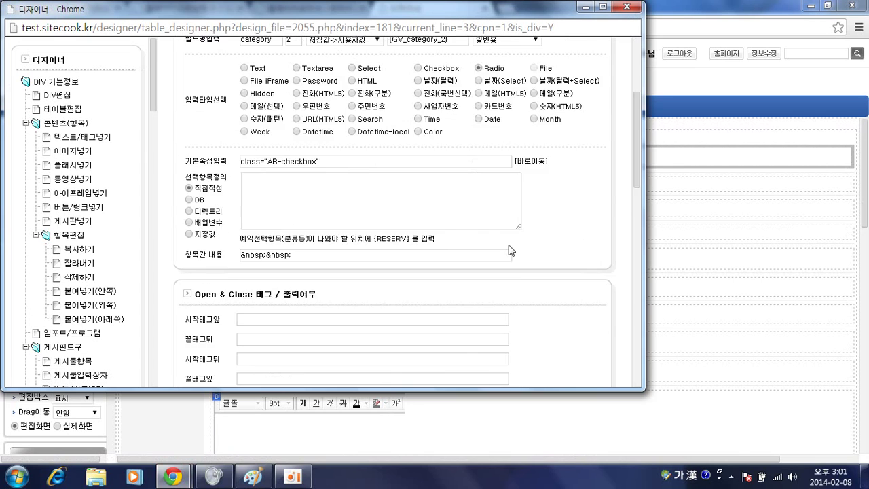
scroll(527, 256, "up", 2)
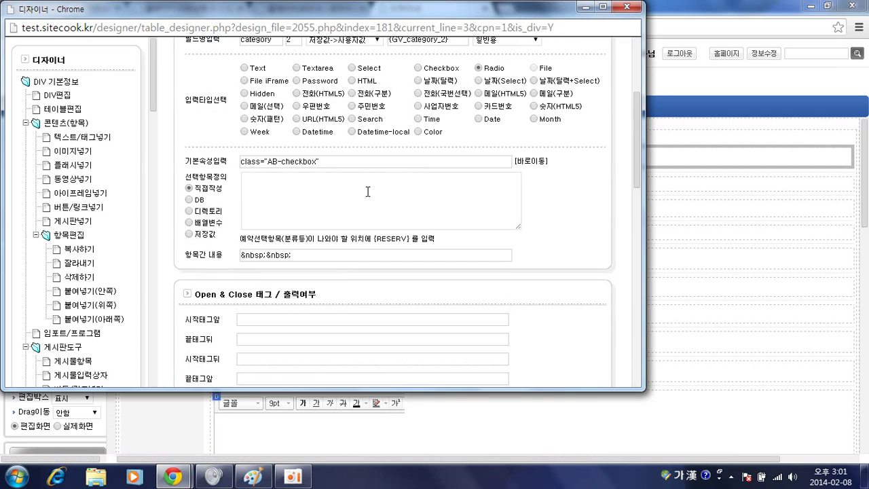
left_click(283, 162)
left_click(302, 161, "shift")
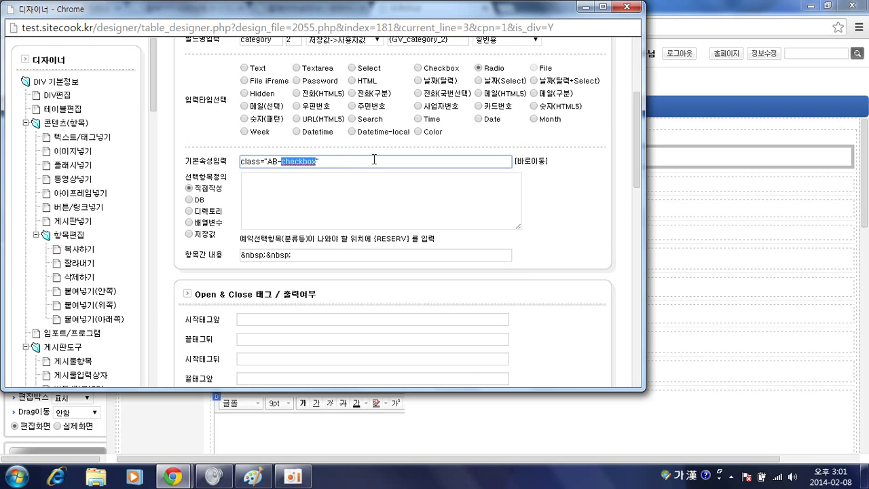
type("ㄴ")
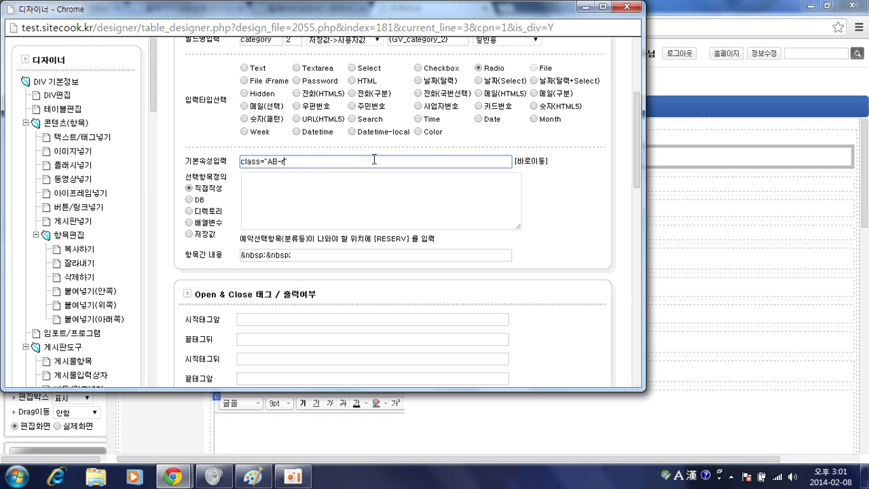
key("Return")
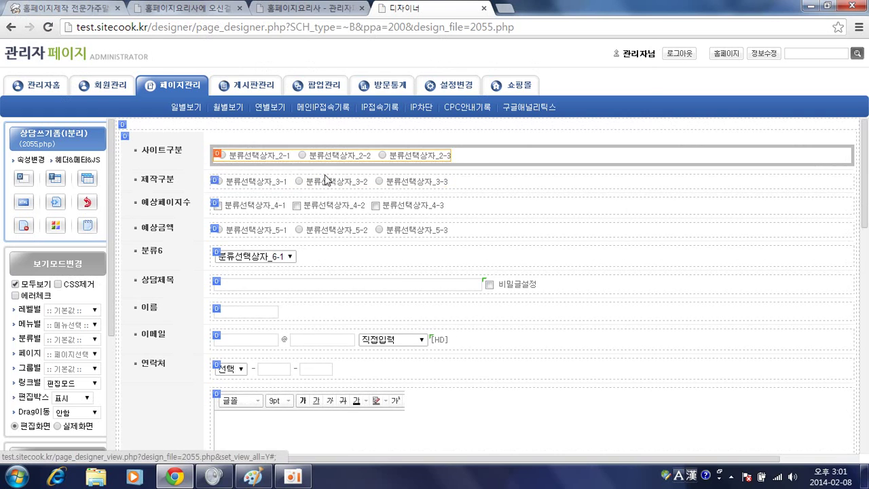
Set the 제작구분 inputs' class to AB-checkbox
double_click(324, 178)
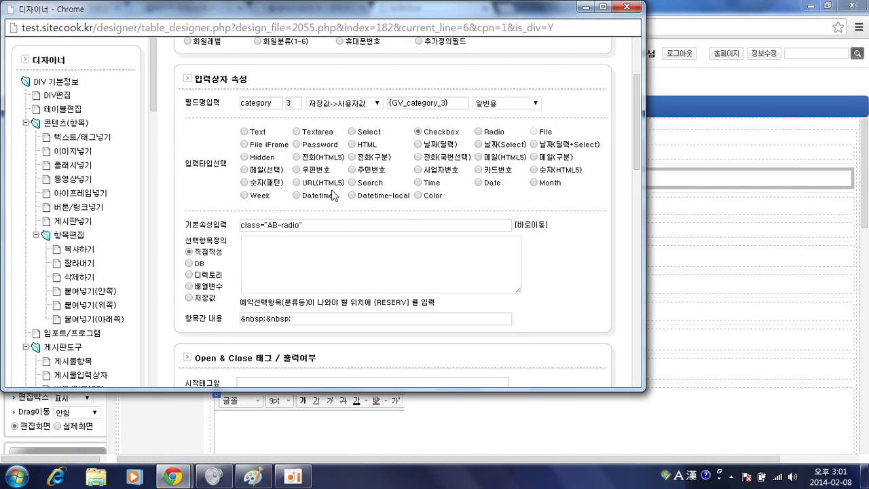
scroll(354, 205, "down", 1)
double_click(290, 160)
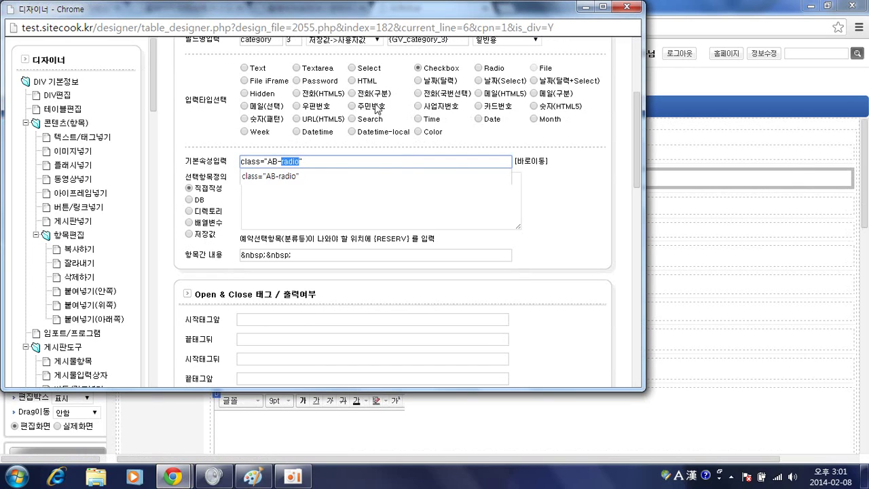
type("checkbox")
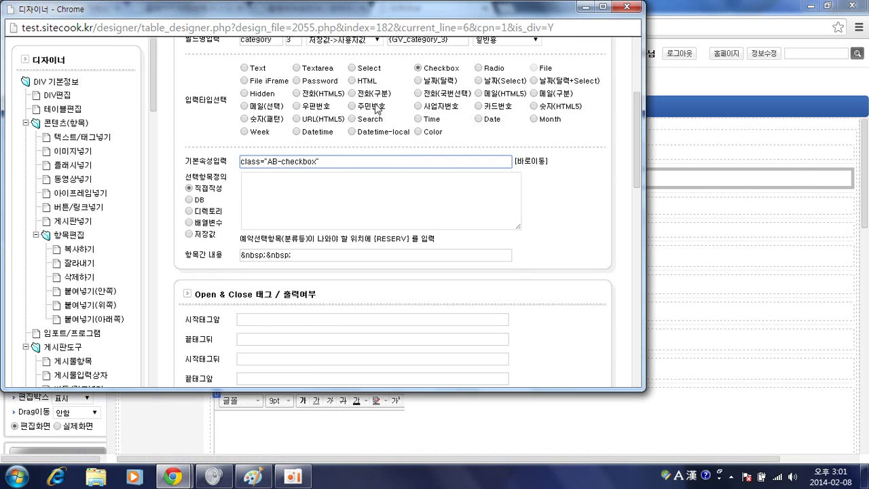
key("Return")
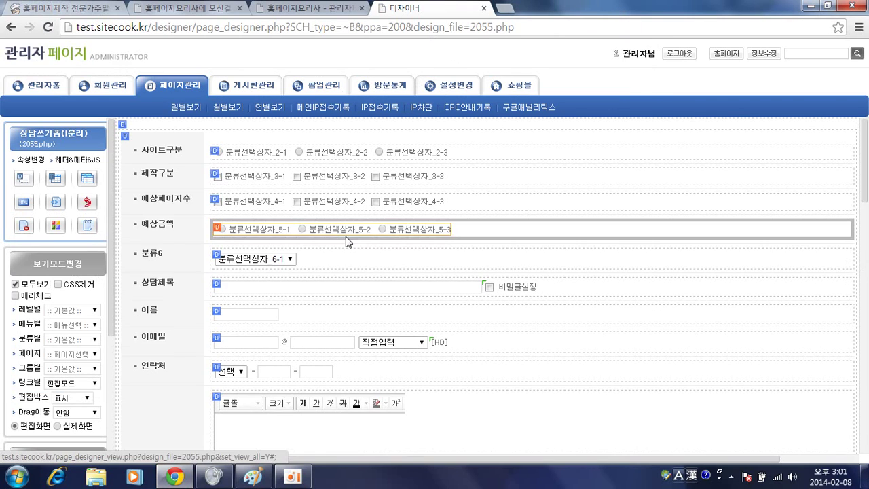
Turn the 예상페이지수 row into a Select input with class AB-select
double_click(275, 202)
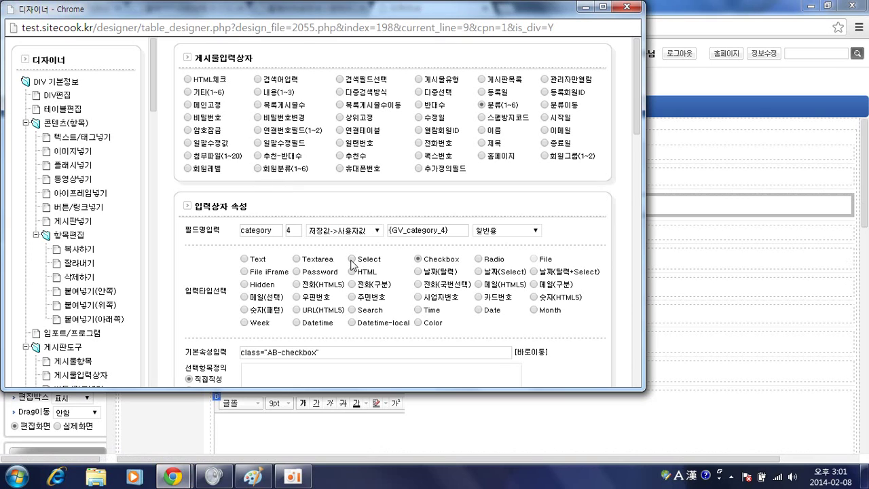
scroll(349, 301, "down", 1)
double_click(302, 288)
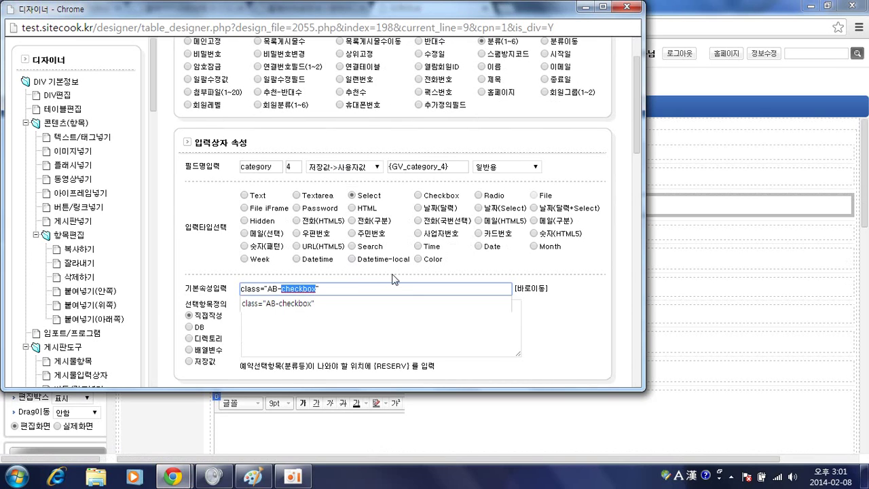
type("select")
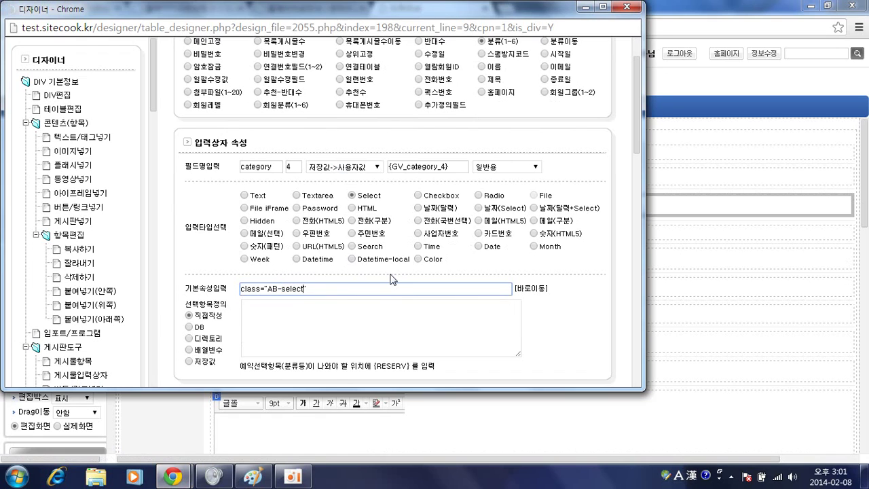
key("Return")
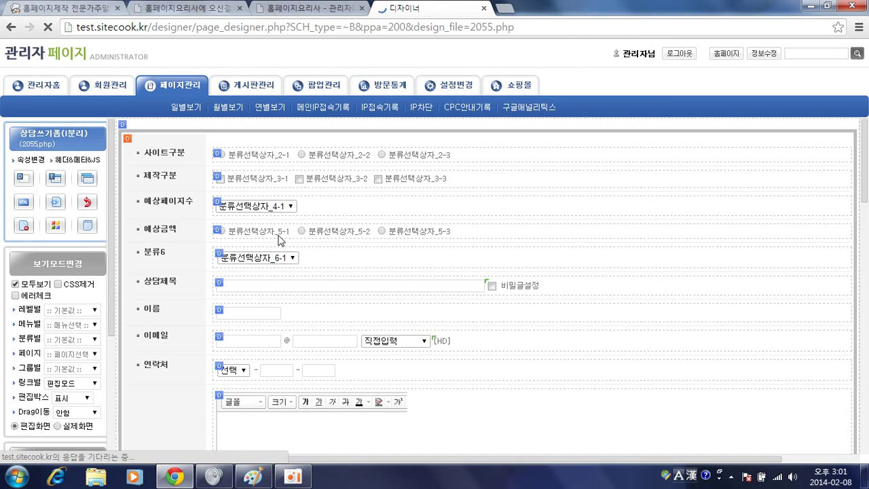
Turn the 예상금액 row into a Select input with class AB-select
left_click(278, 239)
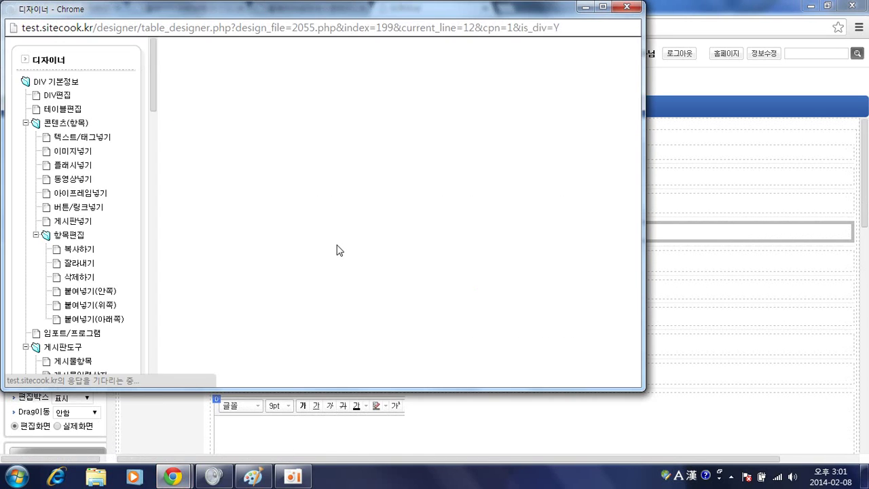
scroll(343, 248, "down", 1)
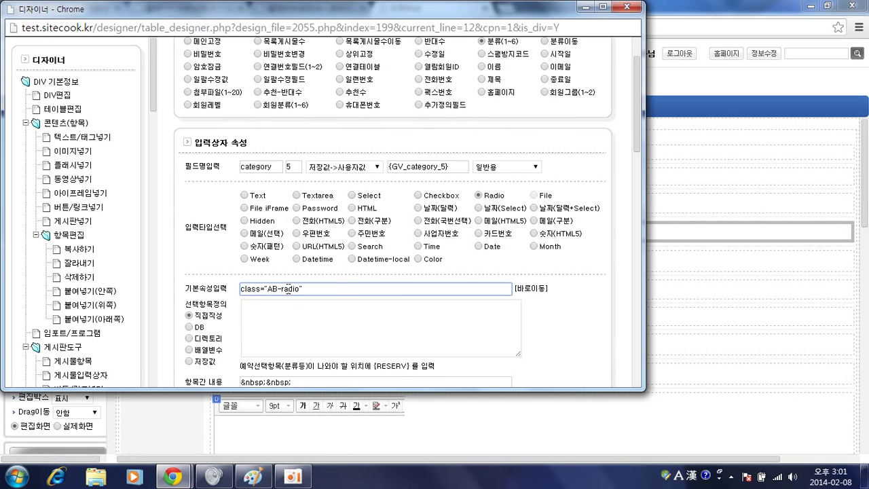
double_click(283, 288)
type("select")
scroll(367, 204, "down", 4)
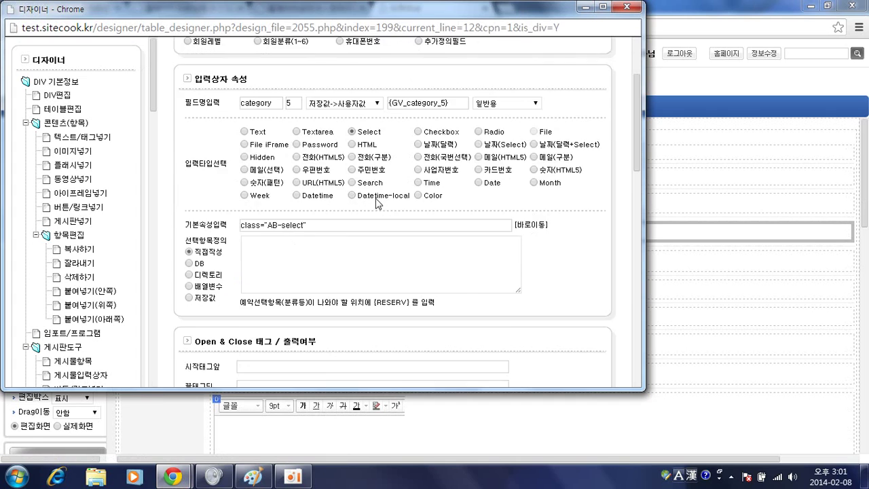
scroll(474, 227, "down", 1)
left_click(577, 279)
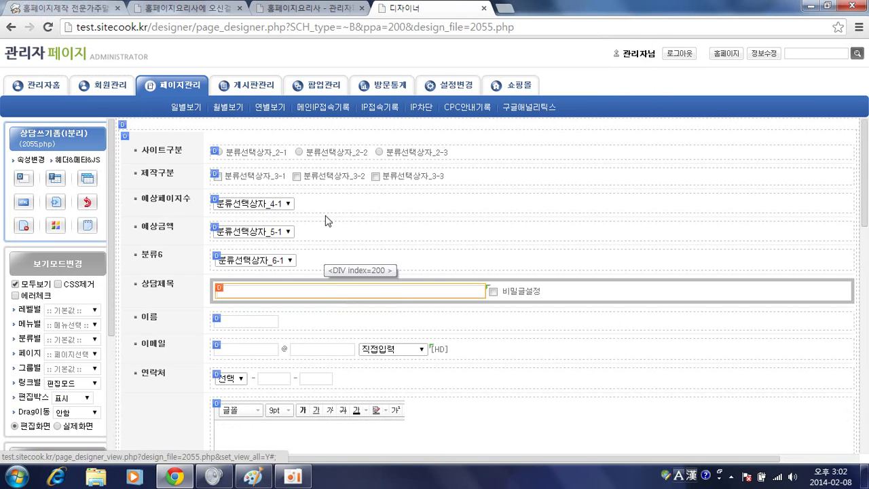
Cut the 분류6 row out of the form and confirm
left_click(219, 259)
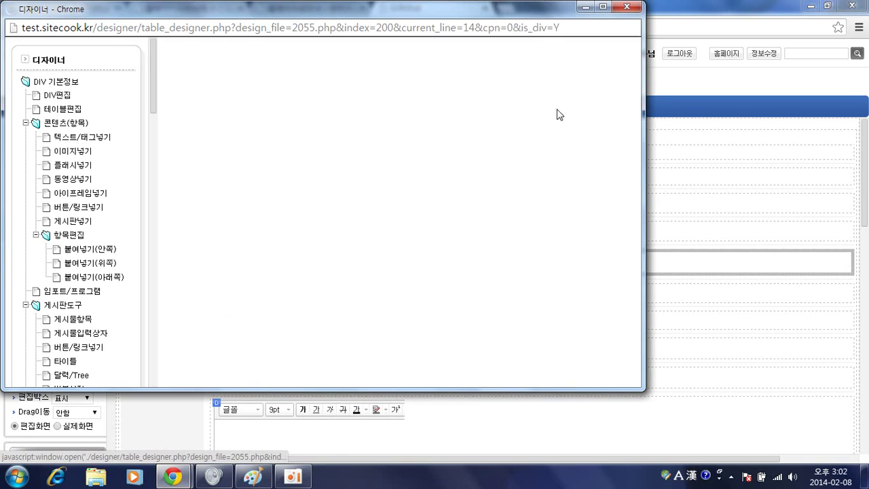
left_click(593, 90)
left_click(514, 116)
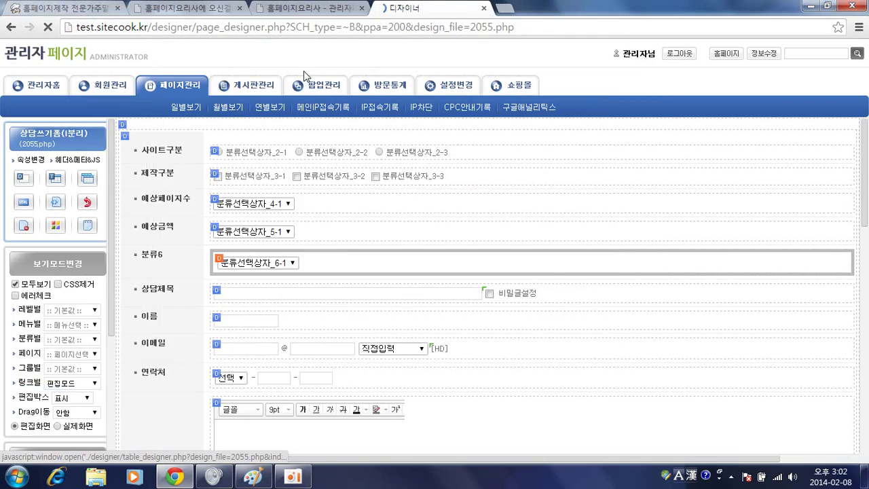
Compare the live 상담게시판 write form with the reference estimate form, then return to the designer
left_click(305, 7)
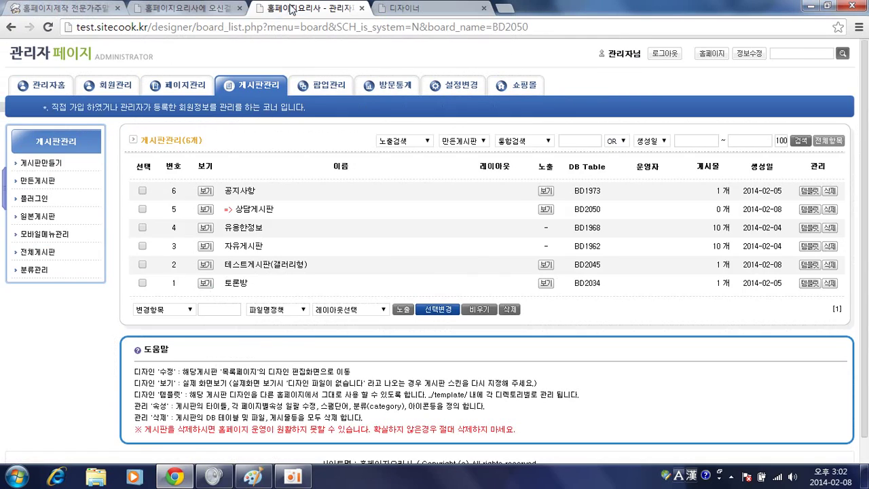
left_click(184, 8)
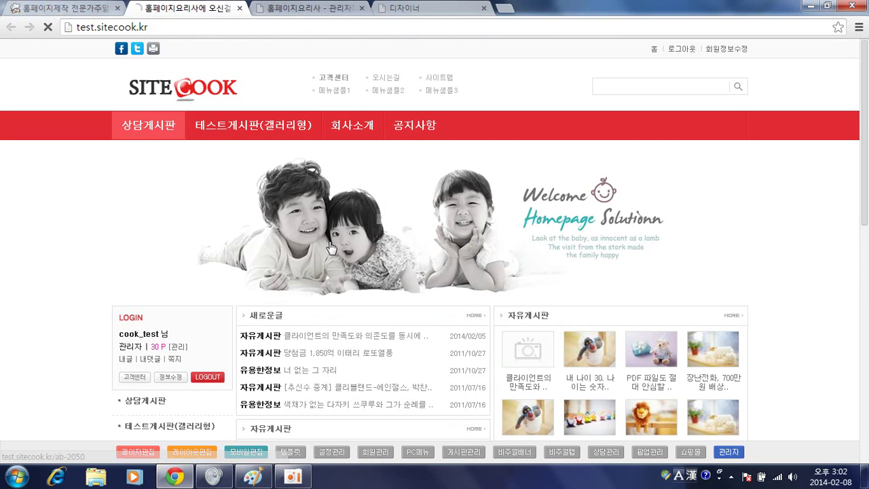
left_click(170, 129)
left_click(728, 214)
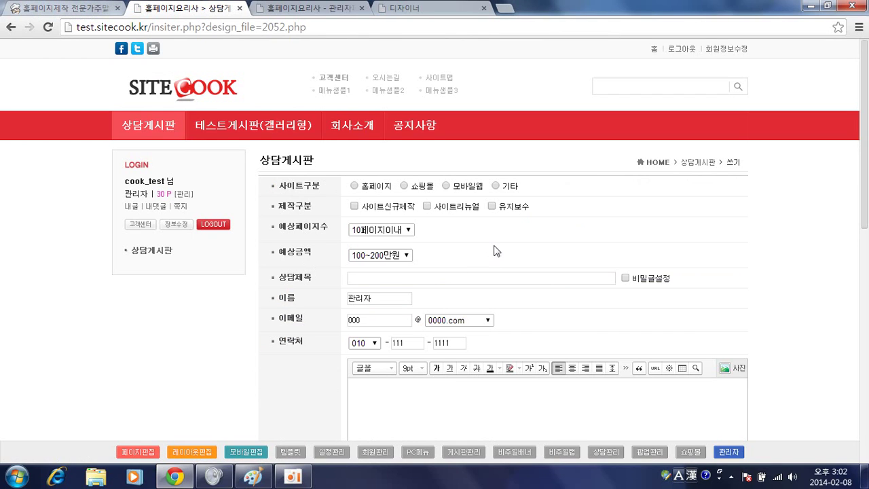
key("alt+Tab")
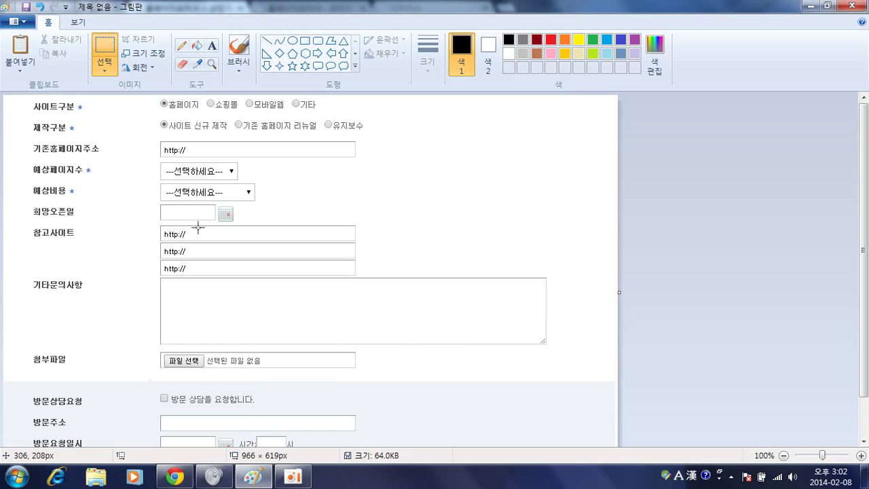
key("alt+Tab")
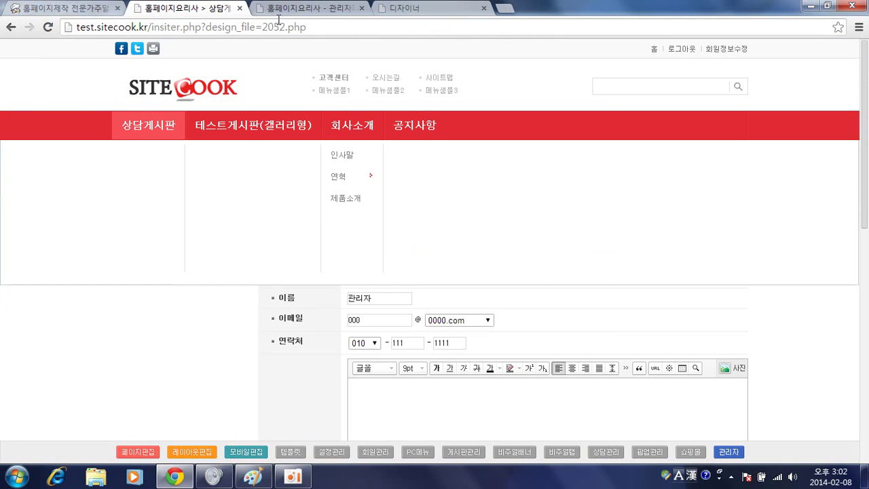
key("alt+Tab")
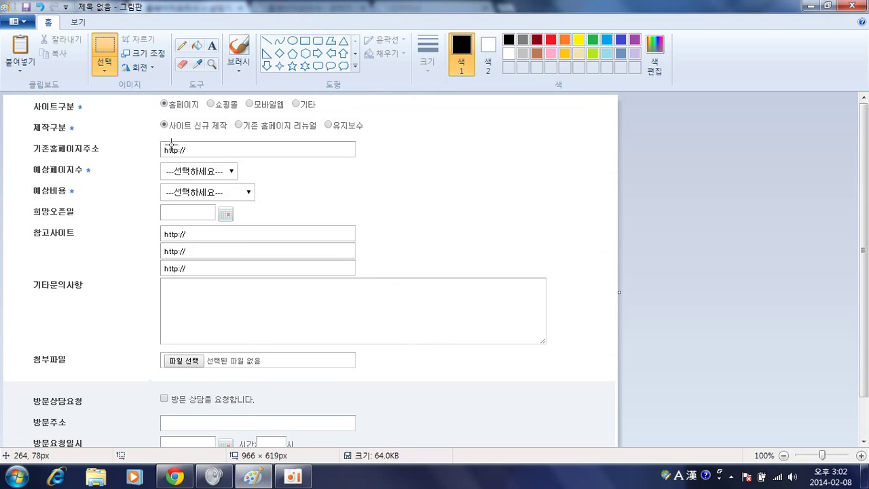
key("alt+Tab")
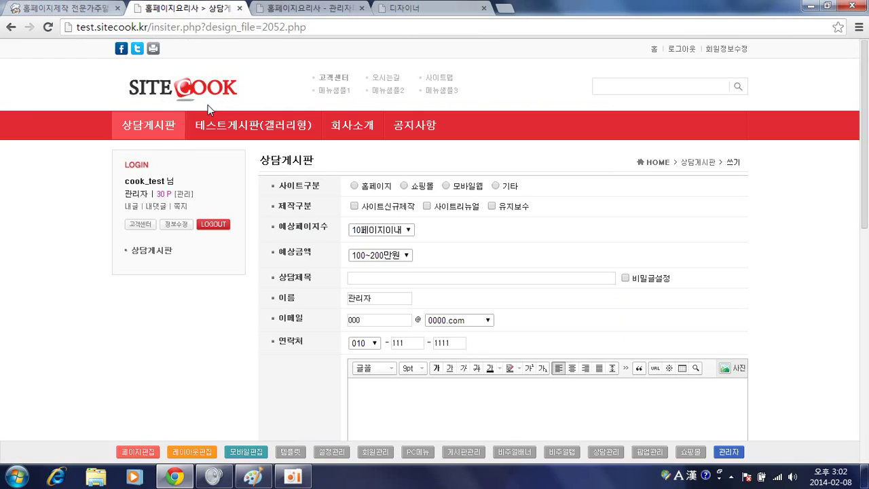
key("ctrl+Tab")
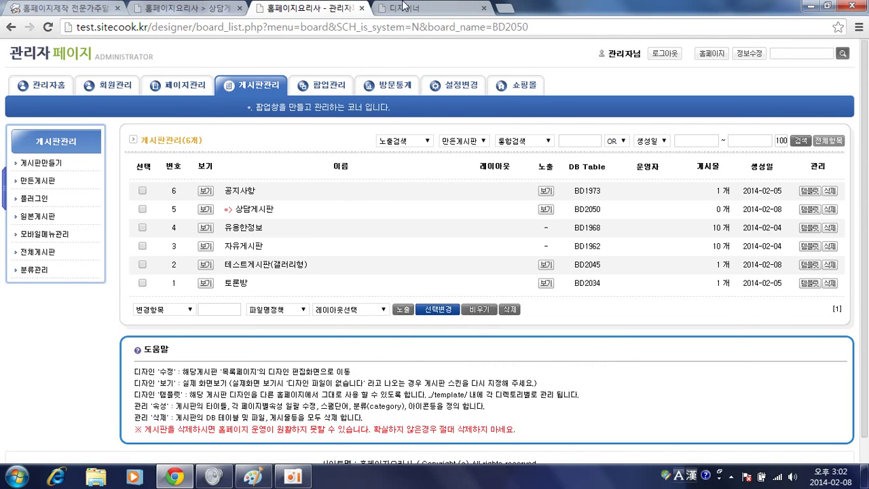
key("ctrl+Tab")
scroll(344, 272, "down", 1)
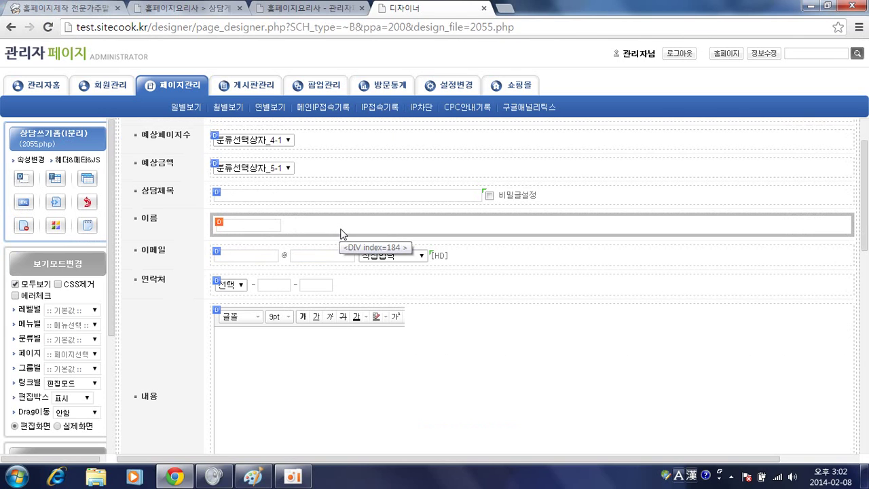
Copy the 상담제목 row and paste the copy above it
left_click(219, 197)
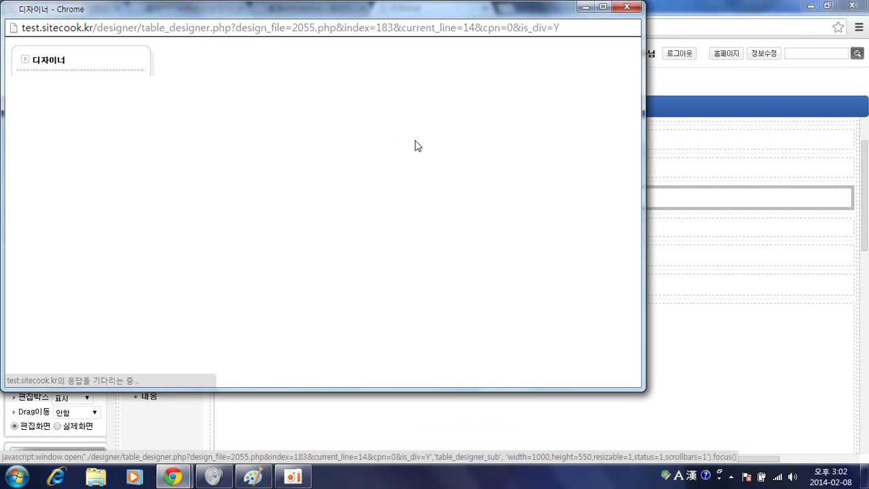
left_click(542, 94)
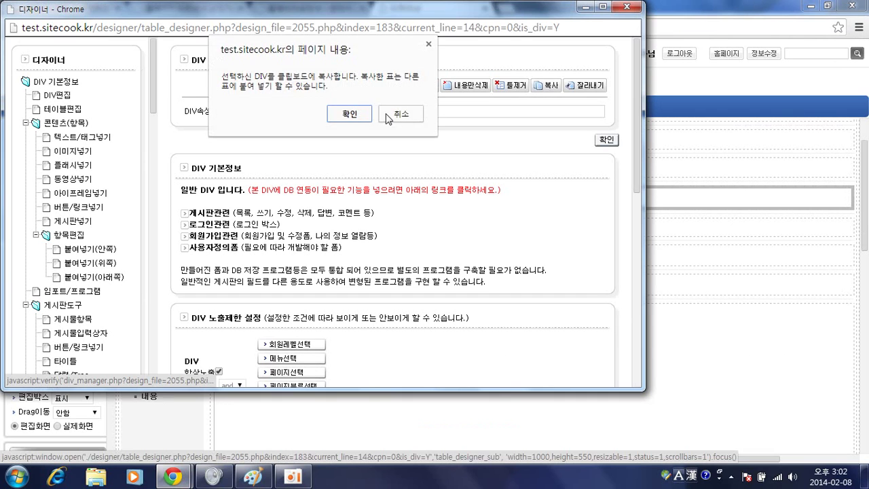
left_click(366, 116)
left_click(218, 197)
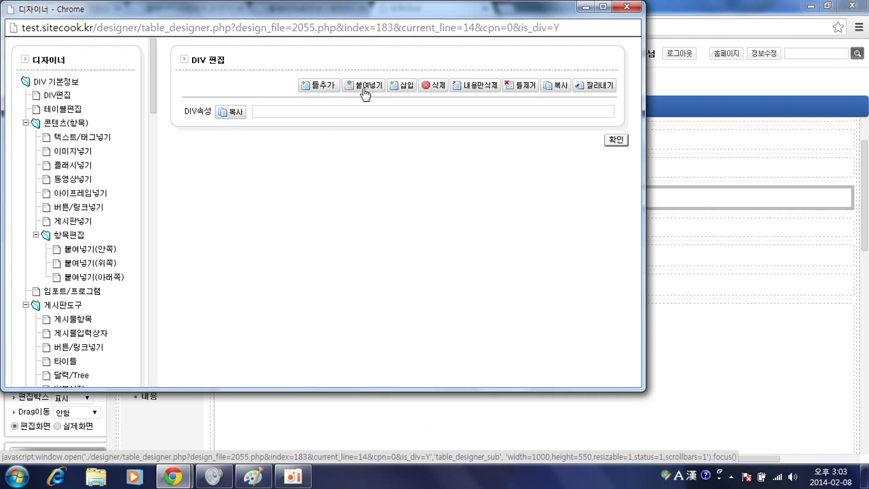
left_click(365, 87)
left_click(607, 140)
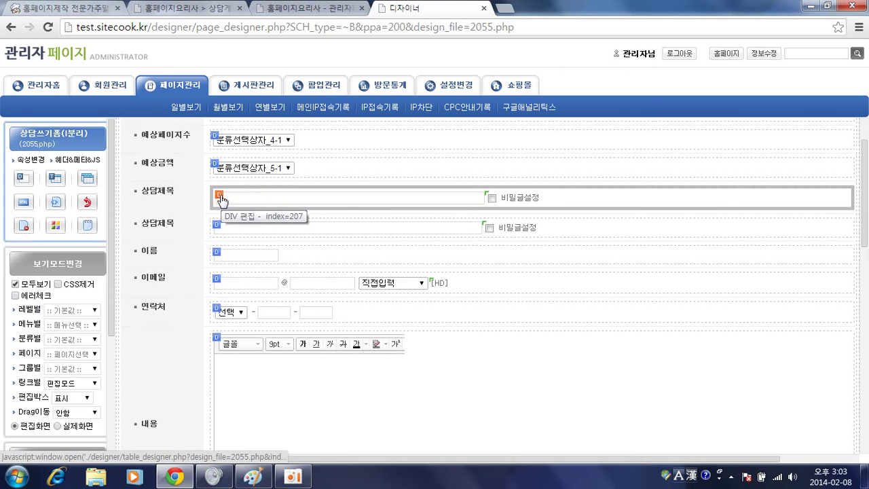
Relabel the pasted row's 시작태그앞 text as 참고사이트
left_click(219, 194)
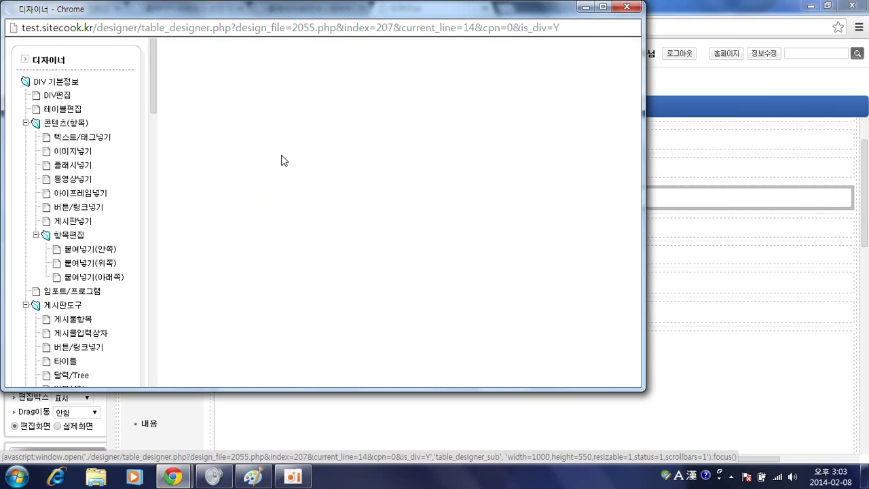
left_click(57, 96)
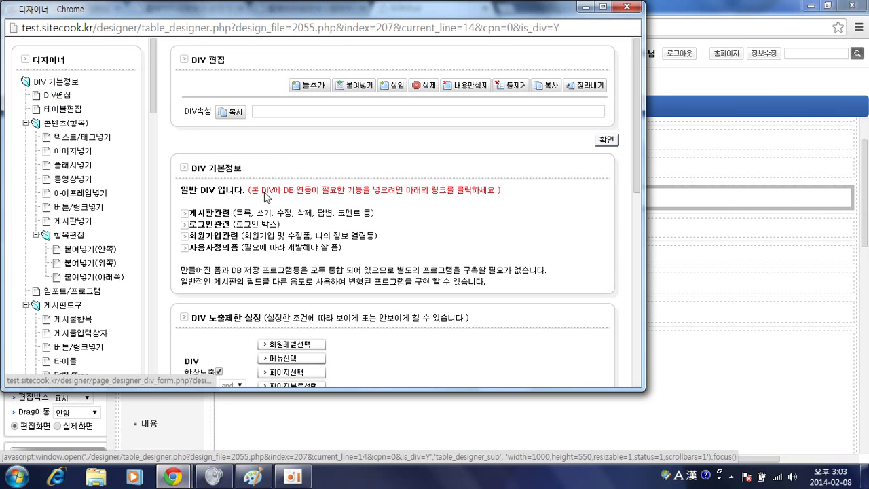
double_click(476, 264)
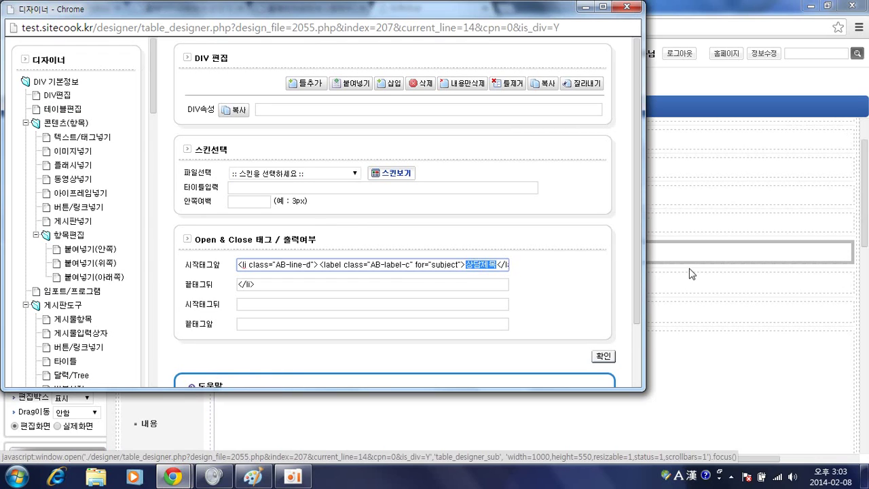
type("c")
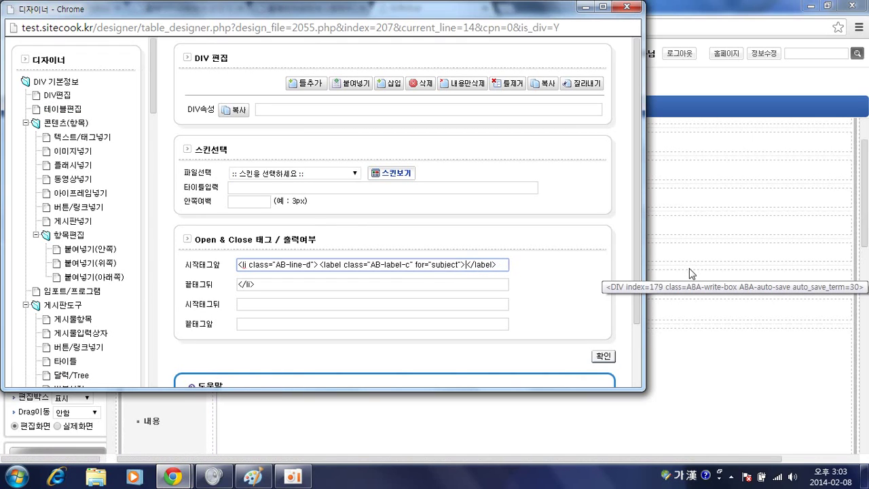
type("ㅈ고사항")
key("Return")
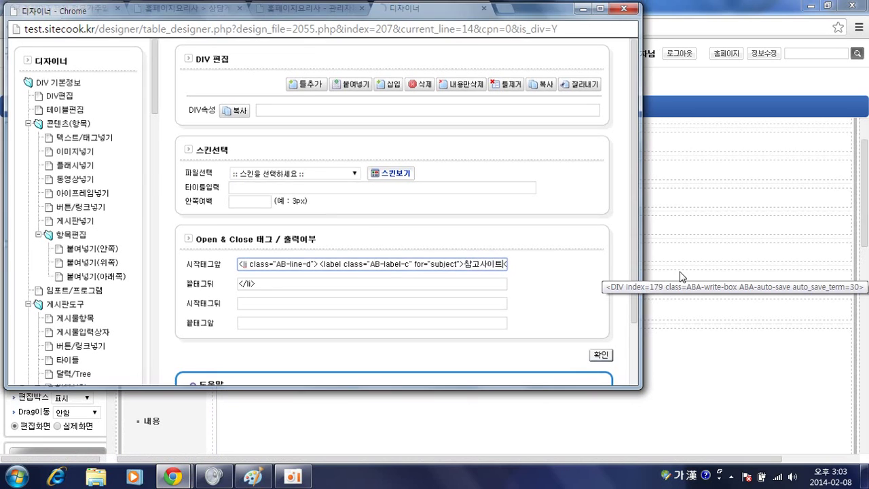
scroll(326, 242, "down", 1)
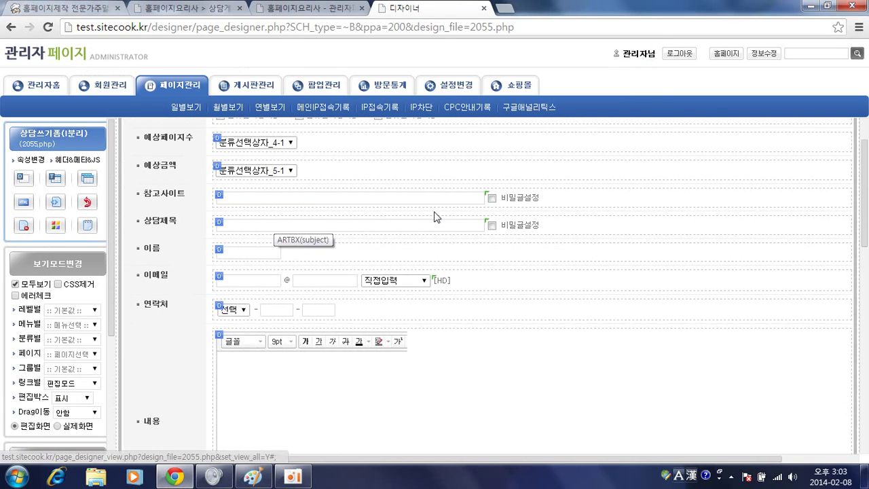
Delete the 비밀글설정 checkbox from the 참고사이트 row
left_click(513, 202)
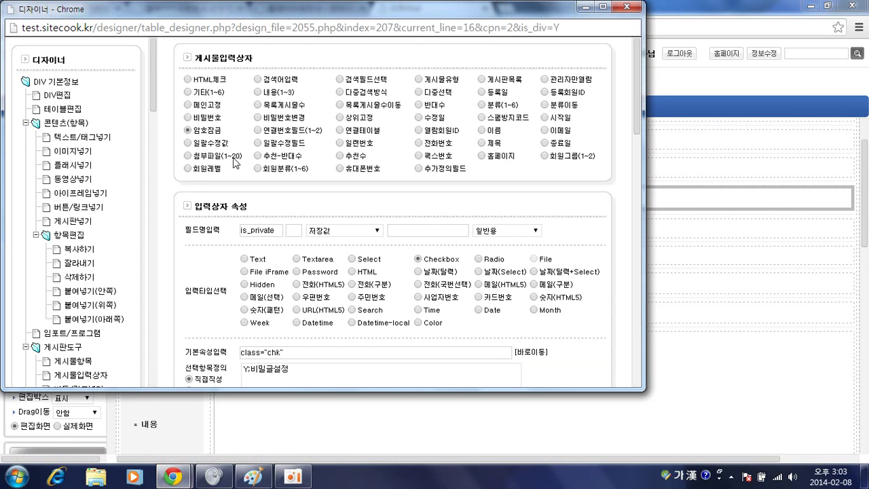
left_click(76, 277)
left_click(347, 105)
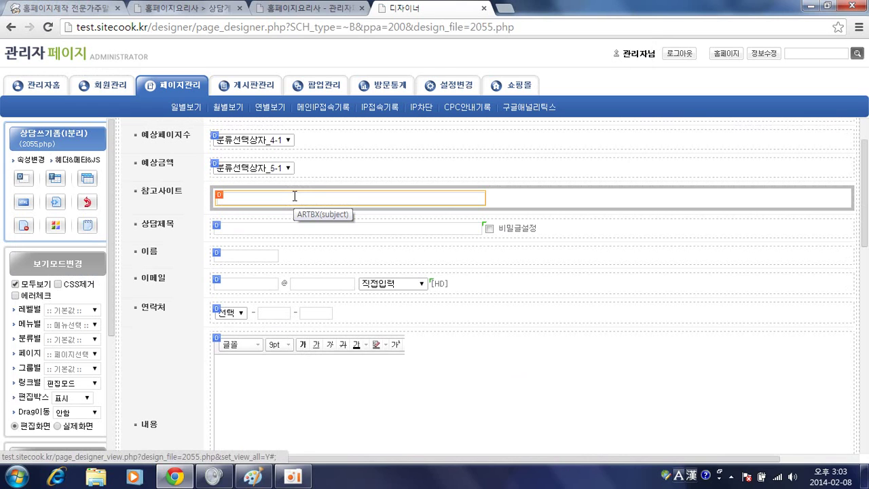
Set the row's text box to the 홈페이지 field and change id="subject" to id="homepage"
left_click(294, 197)
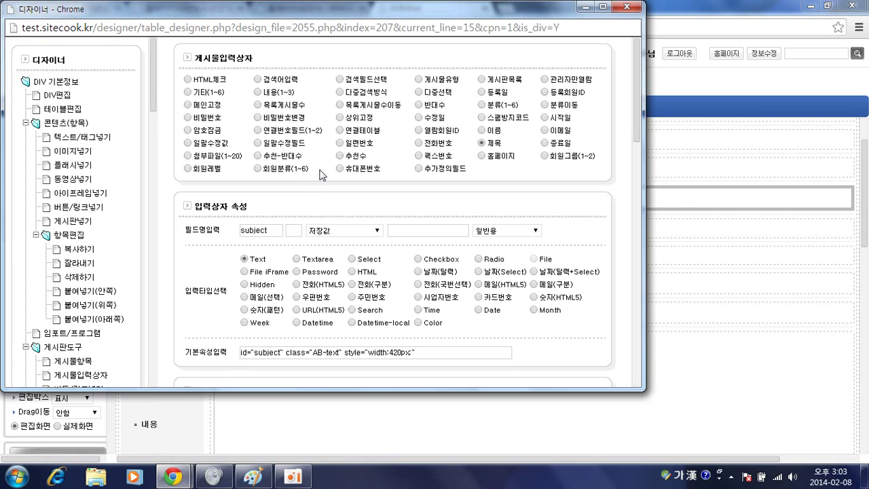
left_click(483, 155)
scroll(401, 184, "down", 1)
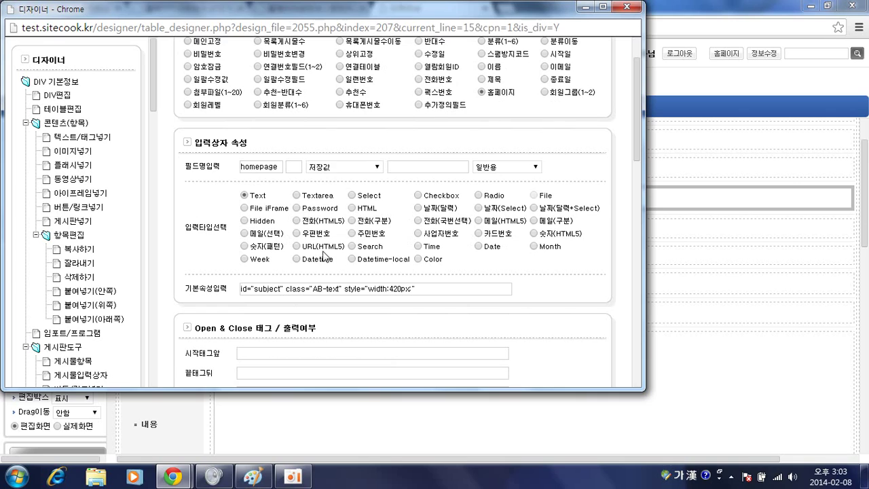
scroll(361, 267, "down", 1)
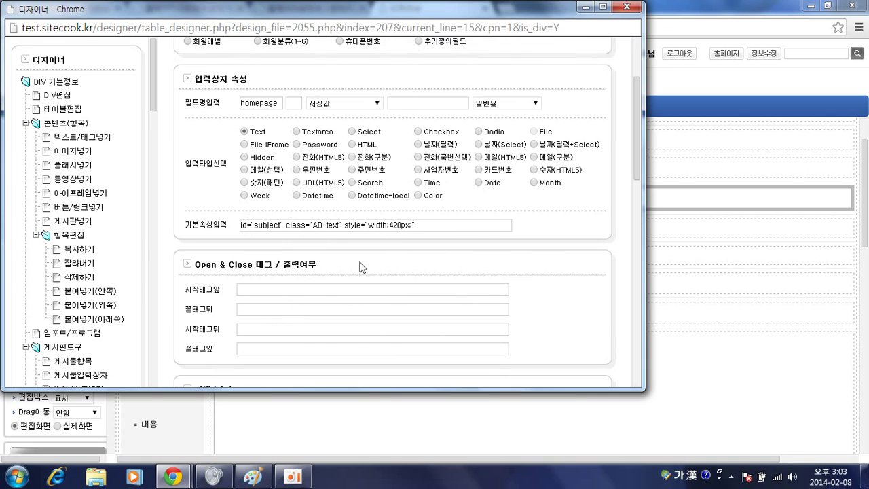
double_click(268, 226)
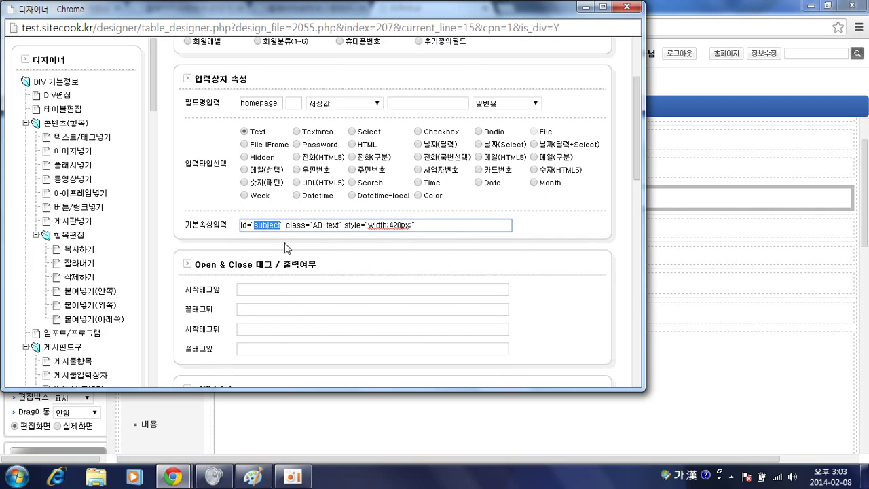
key("BackSpace")
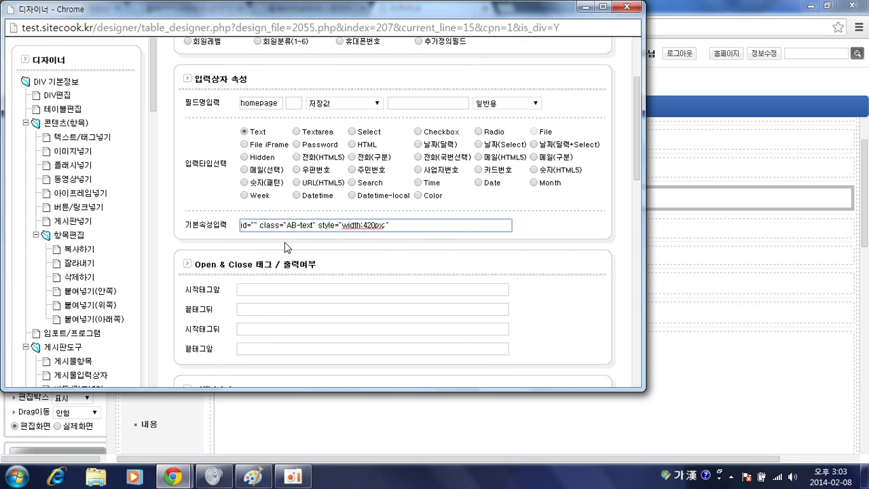
double_click(275, 104)
key("ctrl+c")
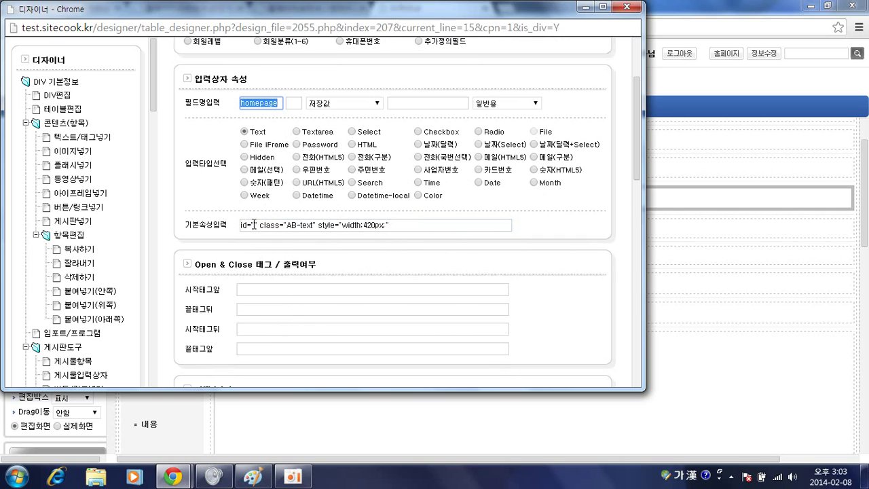
left_click(253, 224)
key("ctrl+v")
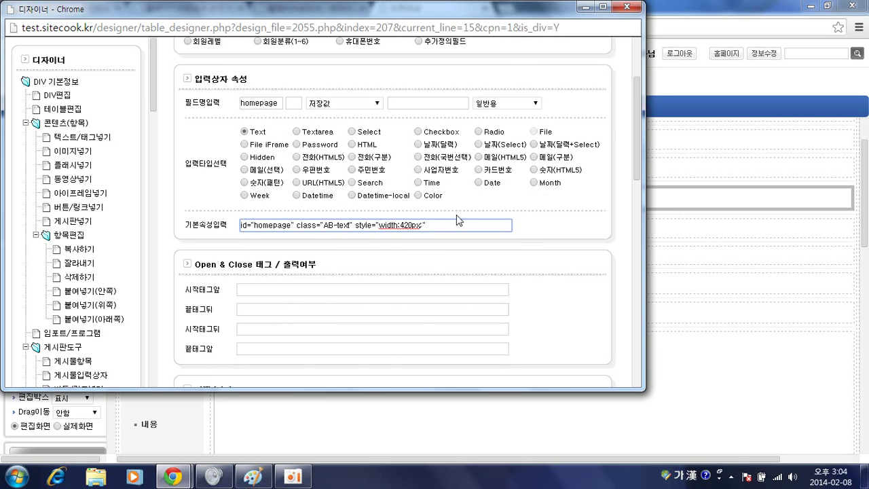
scroll(459, 219, "down", 2)
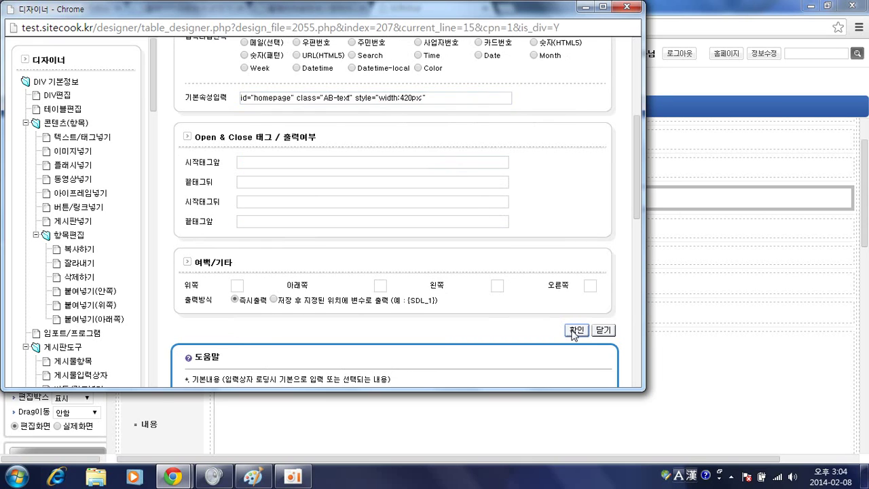
left_click(576, 331)
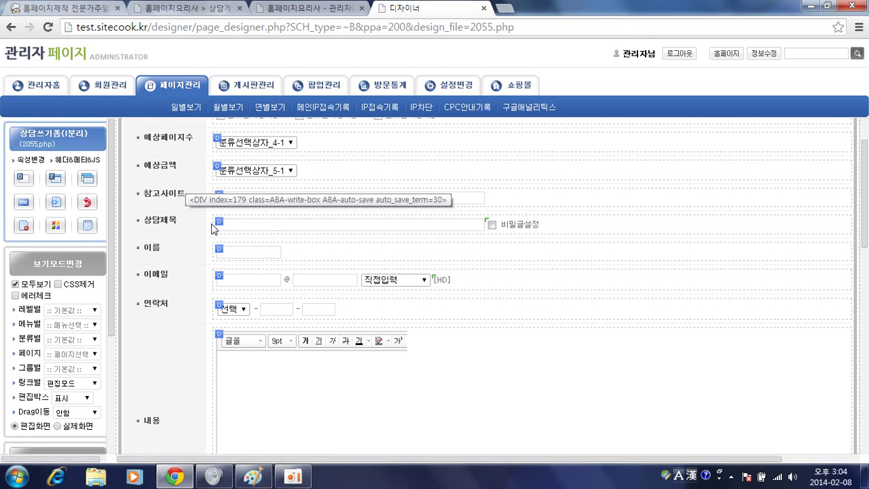
Change the 참고사이트 label tag's for attribute from subject to homepage
left_click(219, 195)
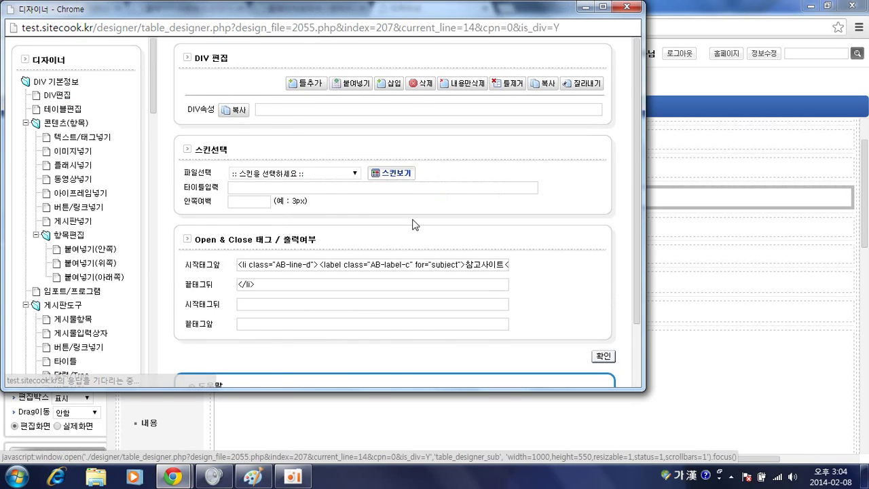
scroll(467, 252, "down", 1)
double_click(441, 202)
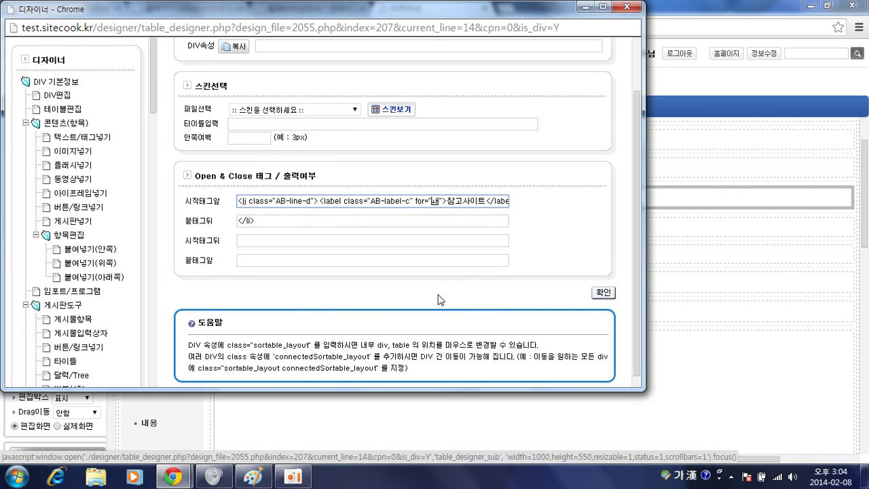
key("Hangul")
type("homepage")
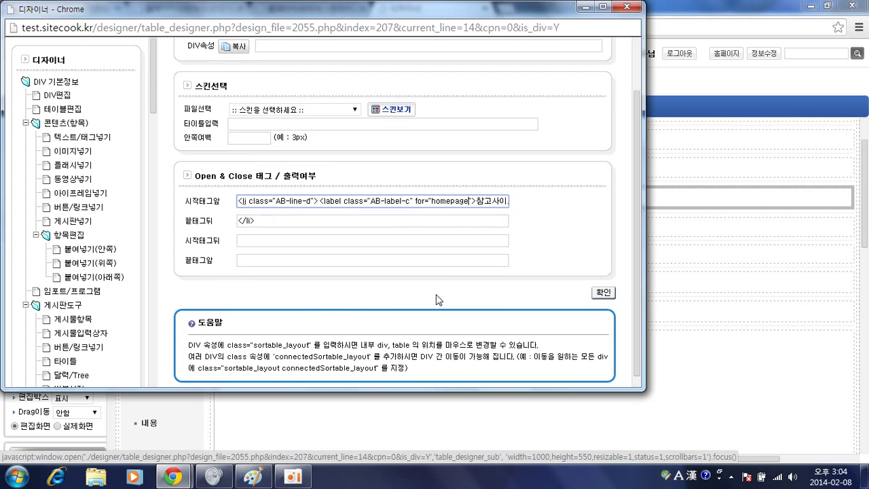
key("Return")
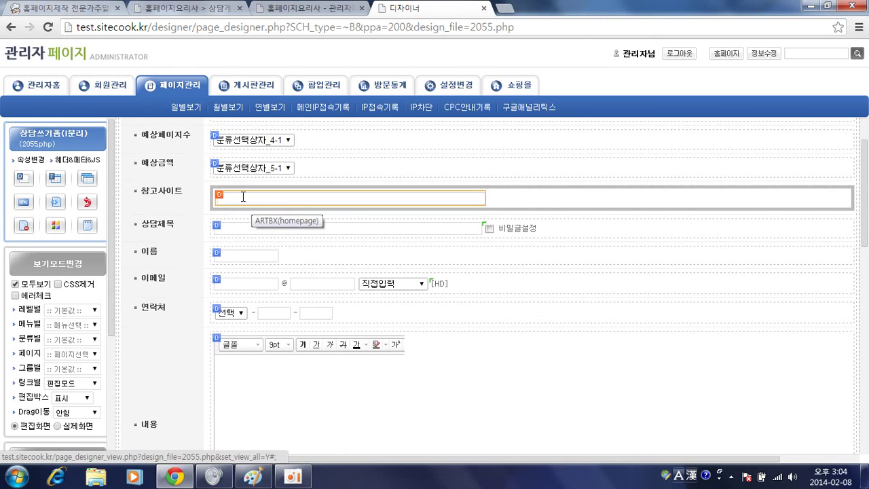
Check the form against the reference screenshot, then open the 이름 (writer_name) input settings
key("alt+Tab")
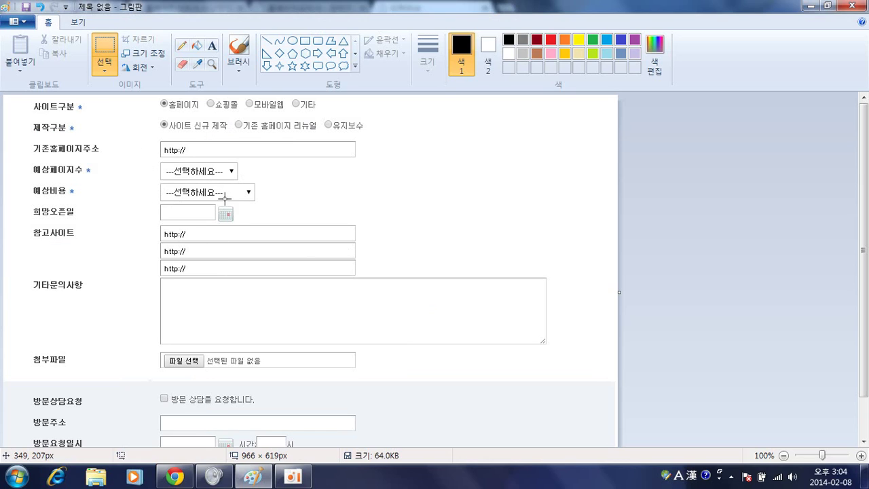
key("alt+Tab")
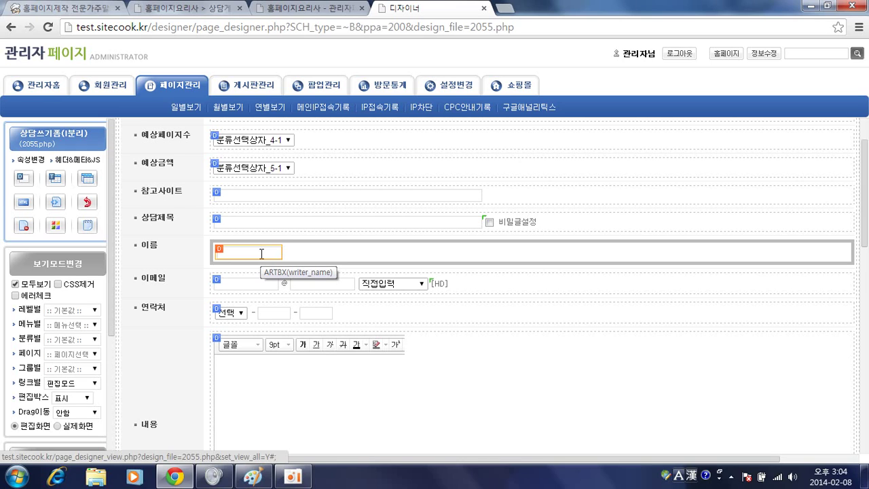
left_click(219, 254)
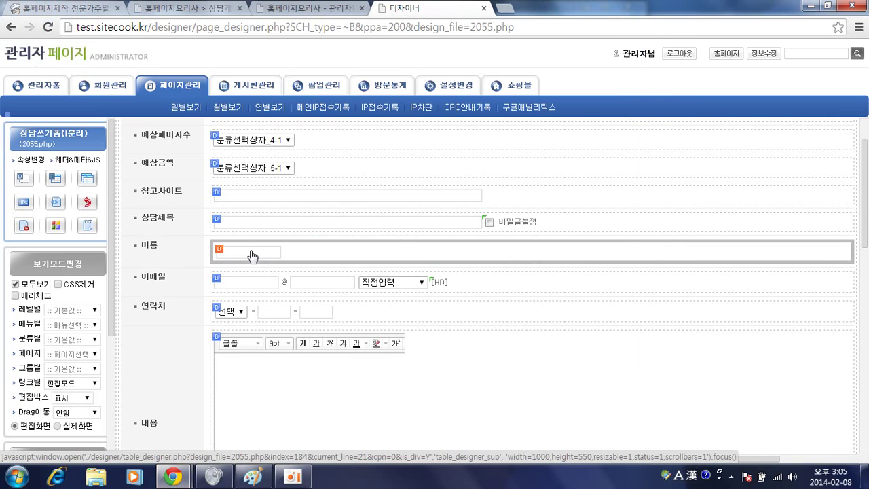
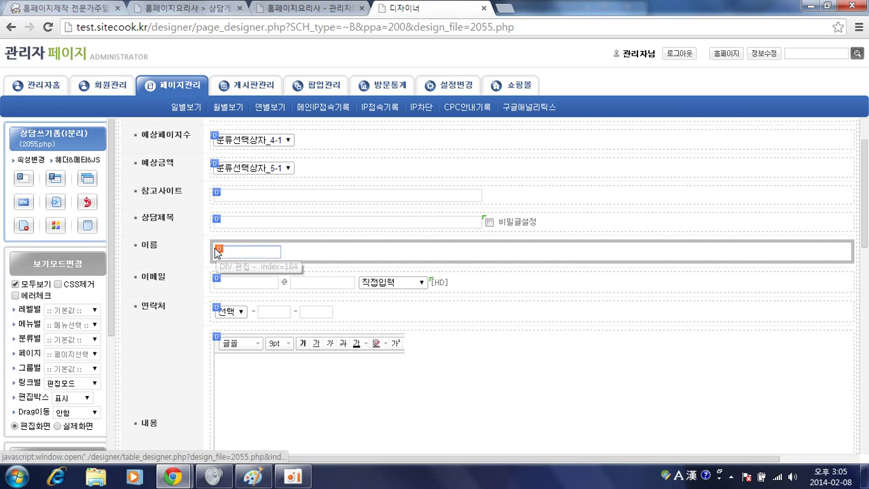
Copy the 이름 row and paste the duplicate above the original
left_click(218, 252)
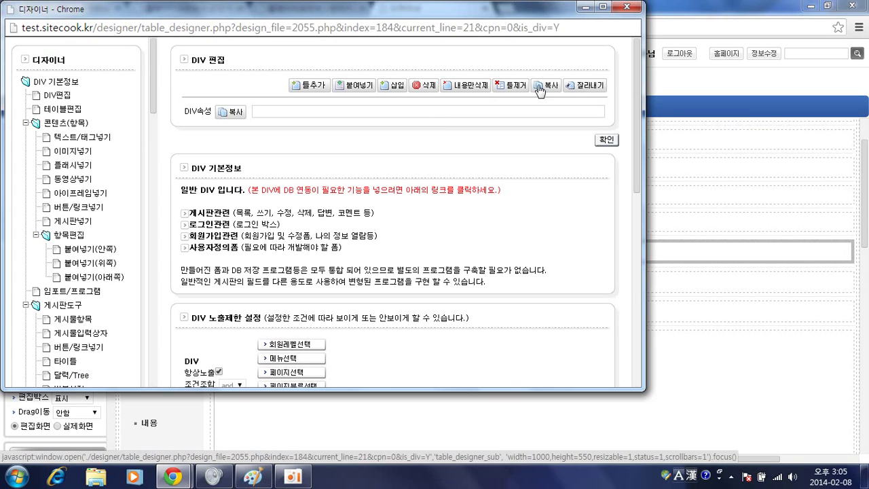
left_click(542, 86)
left_click(394, 110)
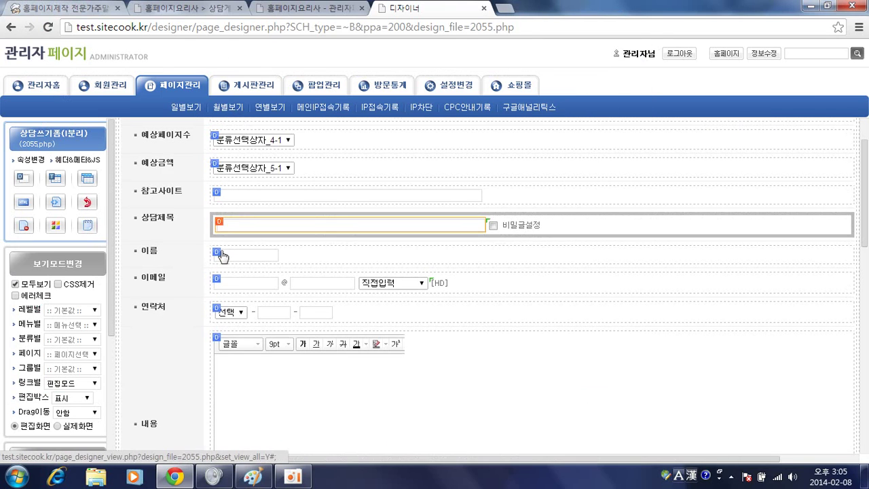
left_click(218, 249)
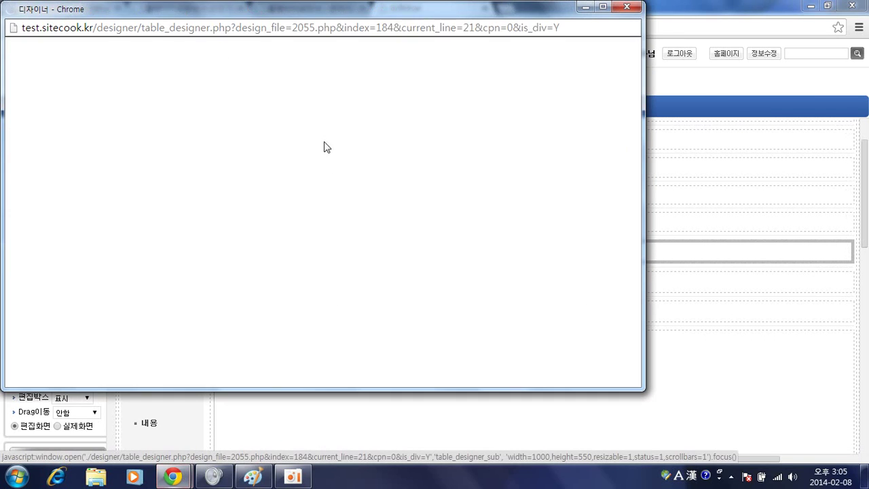
left_click(353, 90)
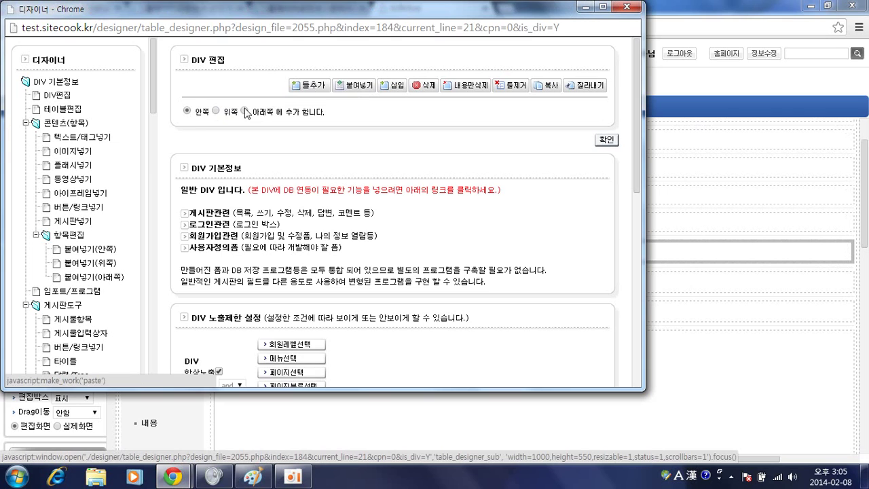
left_click(215, 111)
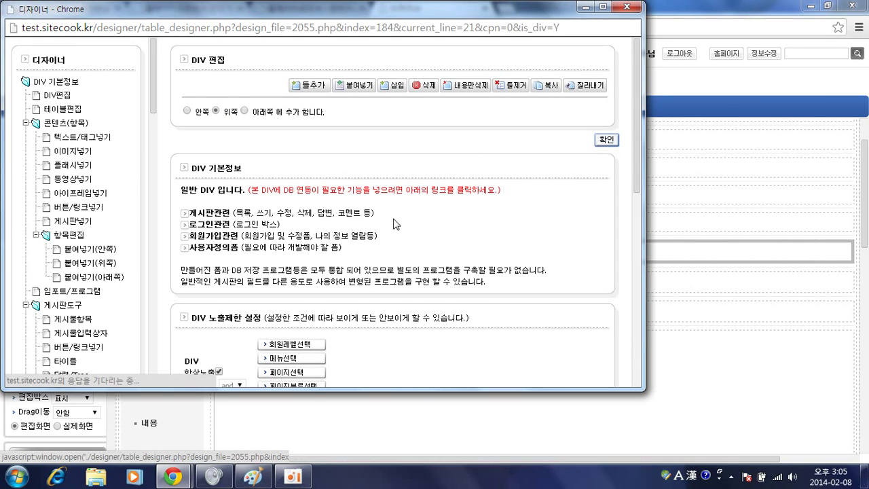
left_click(606, 140)
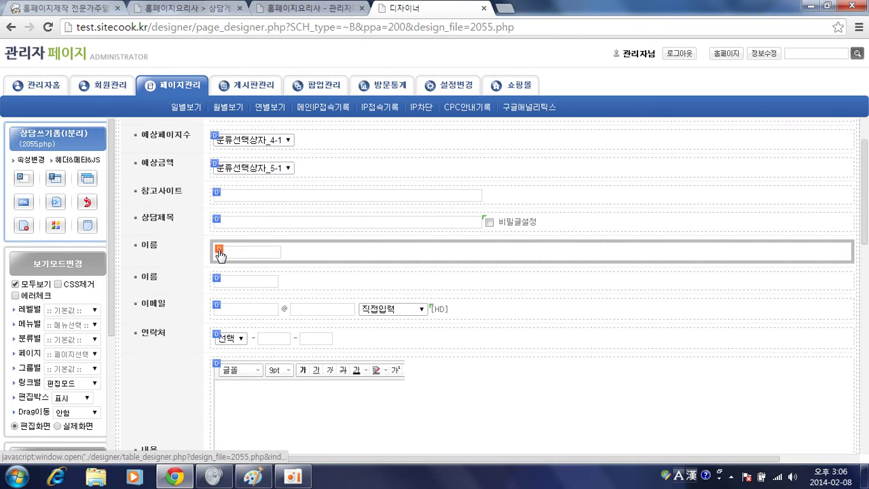
Change the new row's label text from 이름 to 오픈예정일 in DIV편집
left_click(219, 249)
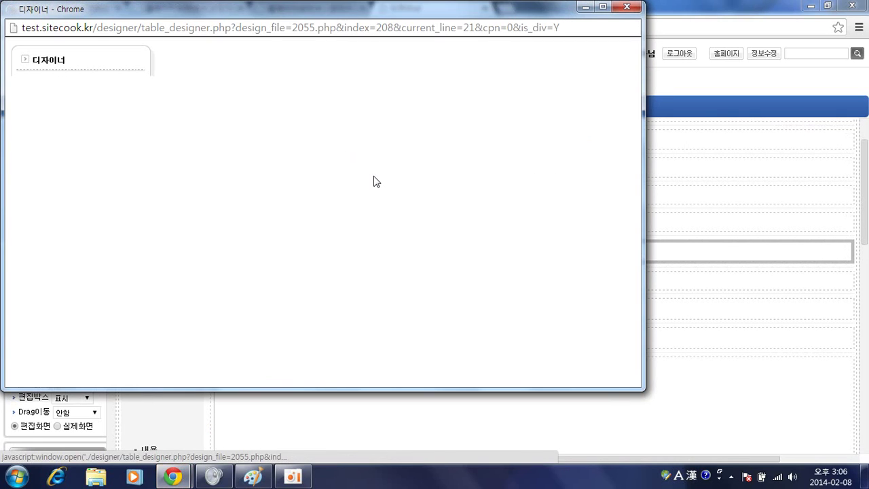
left_click(65, 96)
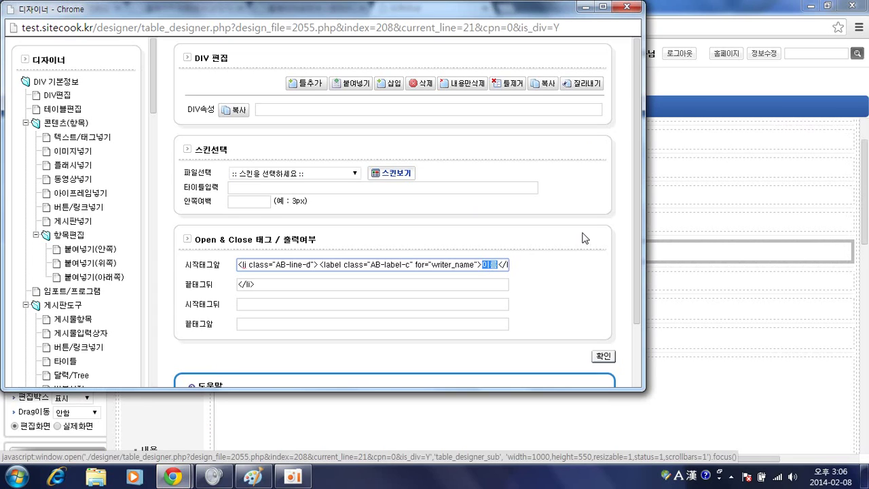
key("BackSpace")
type("ㅎ")
key("BackSpace")
key("Hangul")
type("dhvms")
key("BackSpace")
key("BackSpace")
key("BackSpace")
key("Hangul")
type("오픈예정일")
key("Return")
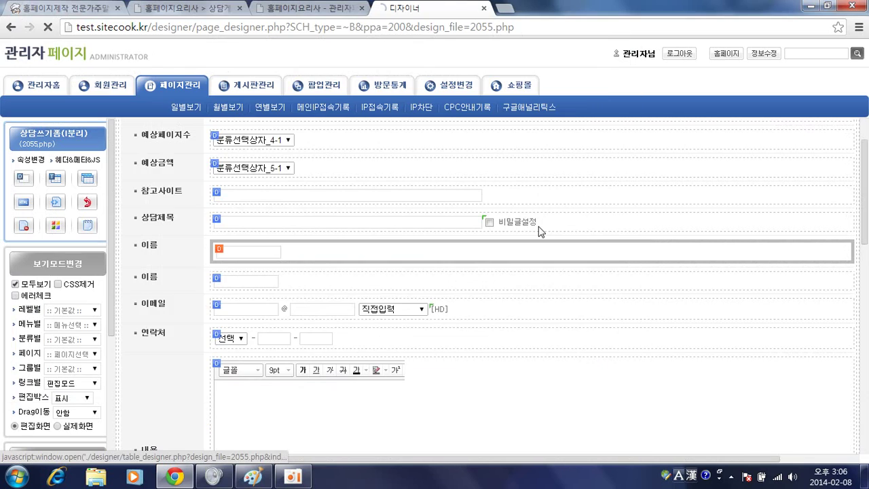
Check the 오픈예정일 row's plain input box, then scroll to the admin options
left_click(249, 252)
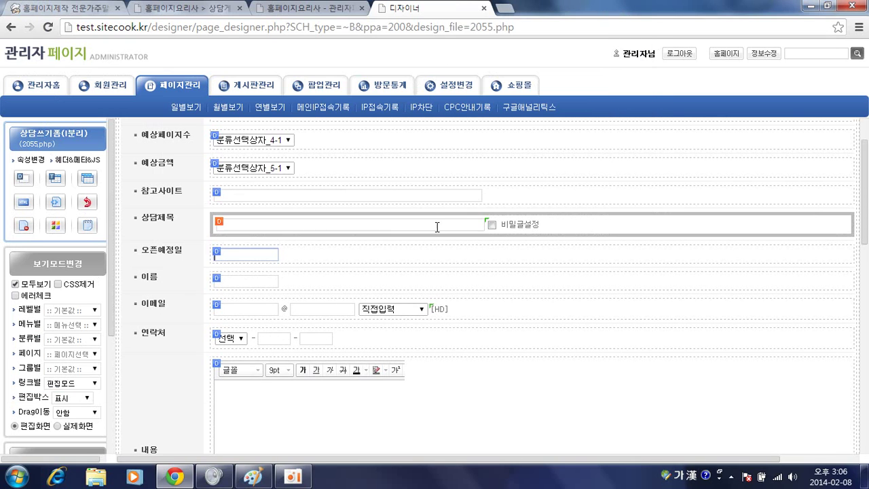
left_click(317, 254)
left_click(266, 252)
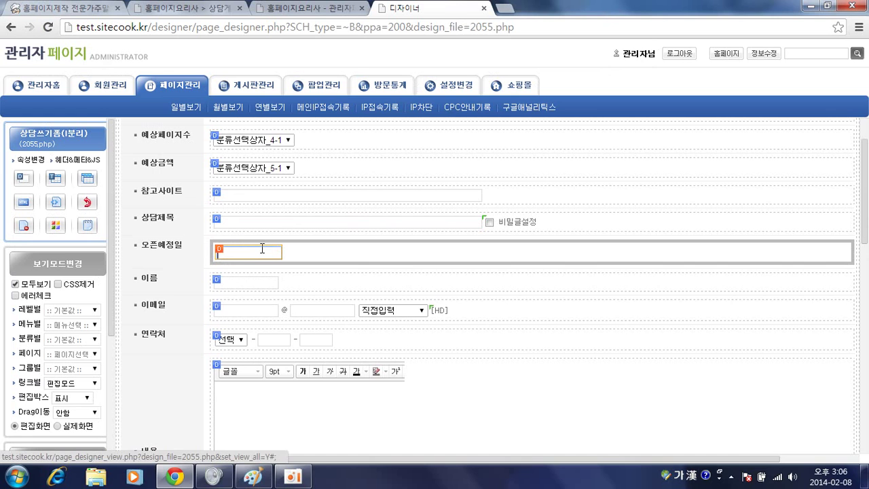
scroll(278, 265, "down", 6)
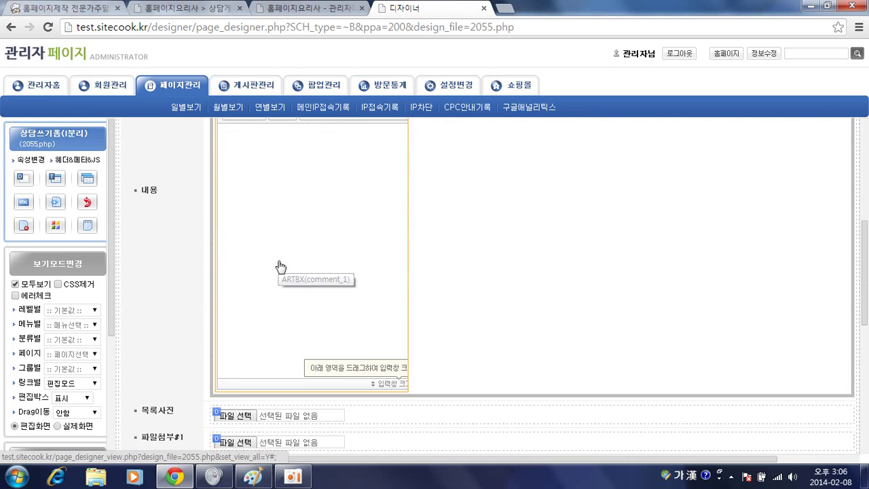
scroll(279, 265, "down", 3)
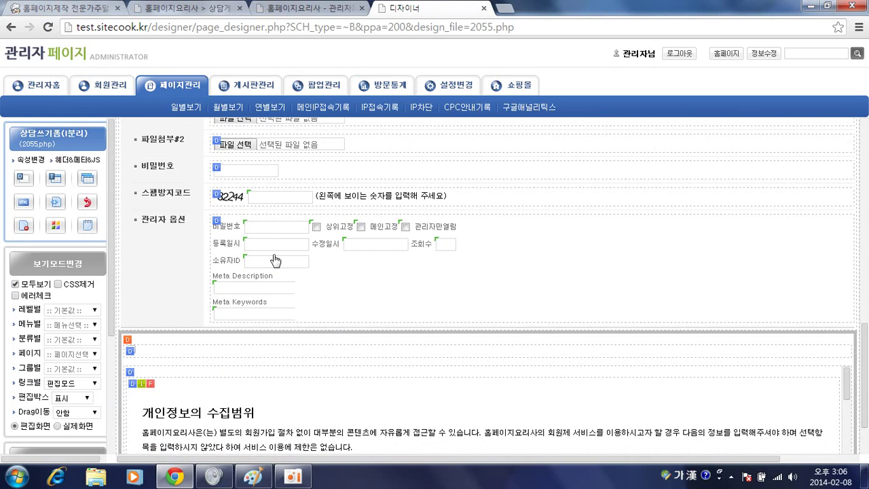
scroll(275, 254, "up", 1)
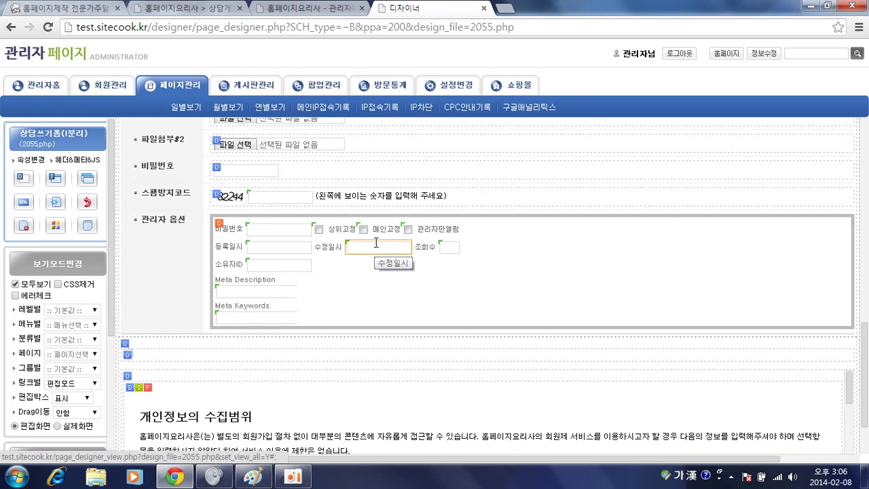
Copy the 수정일시 date-picker field from the 관리자 옵션 section
left_click(375, 244)
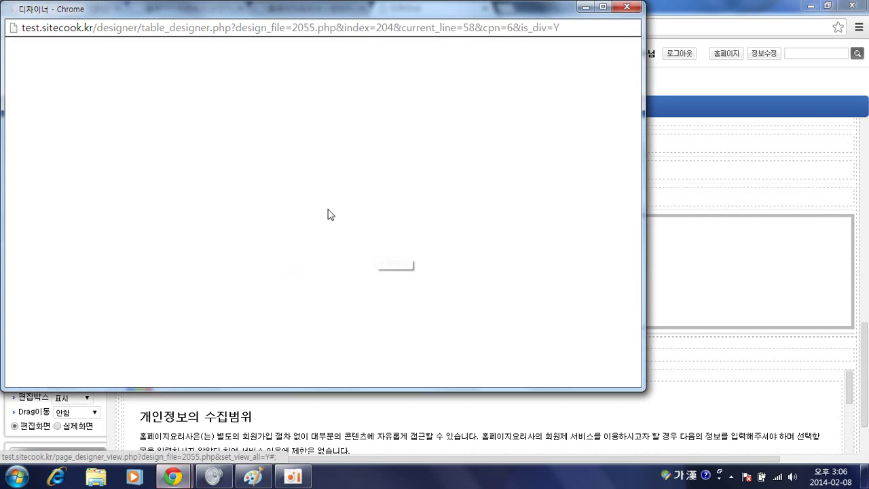
left_click(77, 249)
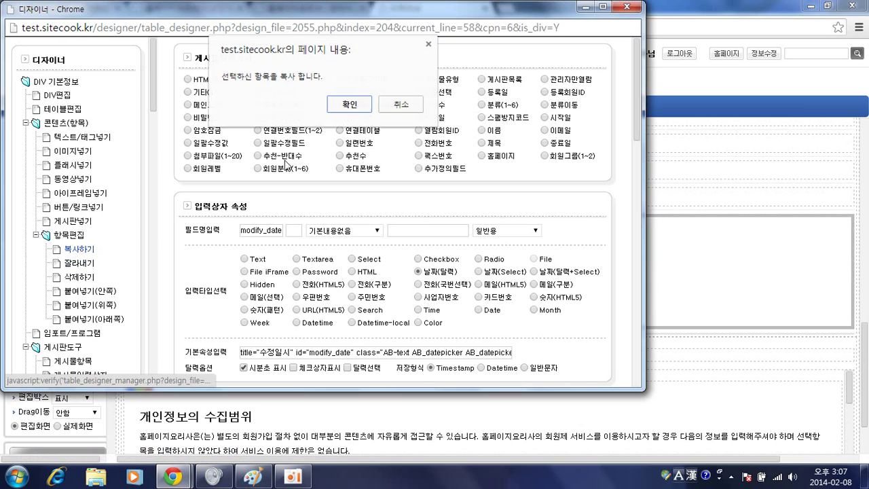
left_click(348, 105)
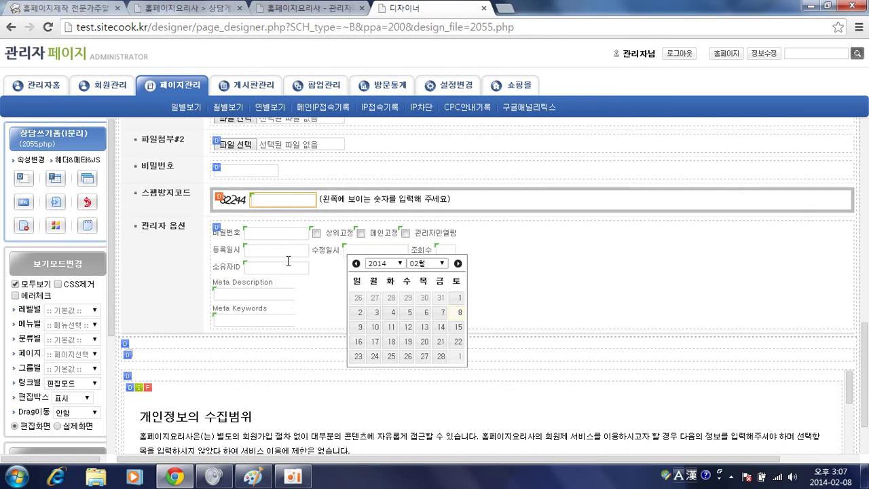
scroll(275, 279, "up", 4)
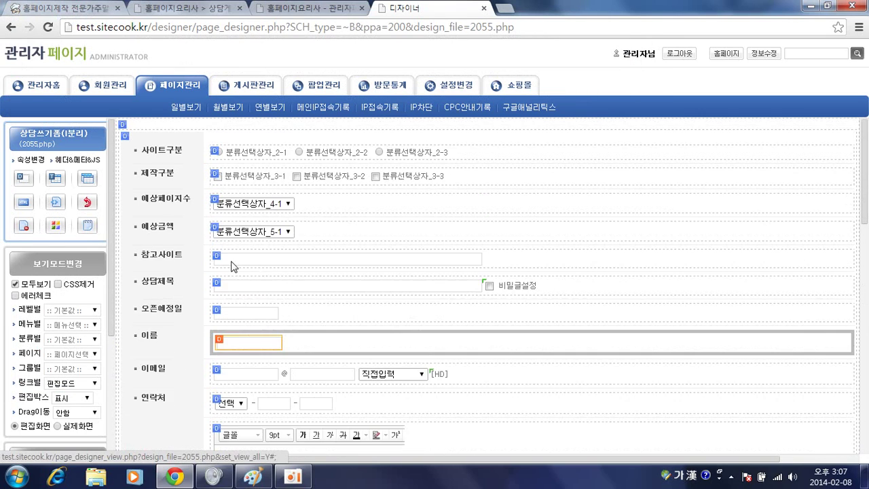
Paste the copied date field inside the 오픈예정일 row
double_click(248, 315)
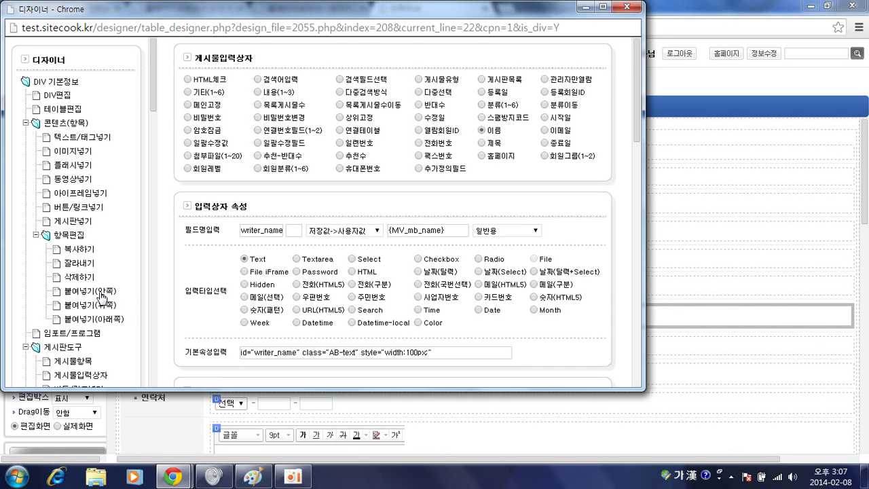
left_click(102, 292)
left_click(349, 104)
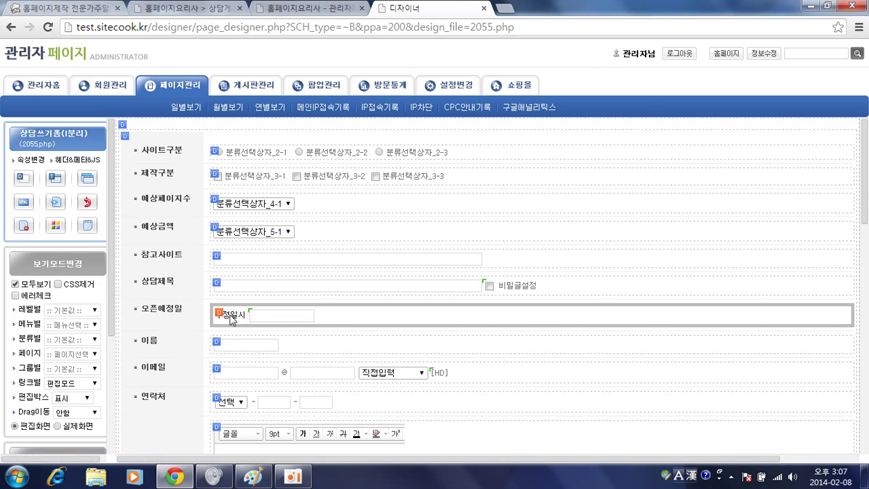
Bind the pasted date field to 시작일 and delete its leftover 수정일시 label
left_click(308, 315)
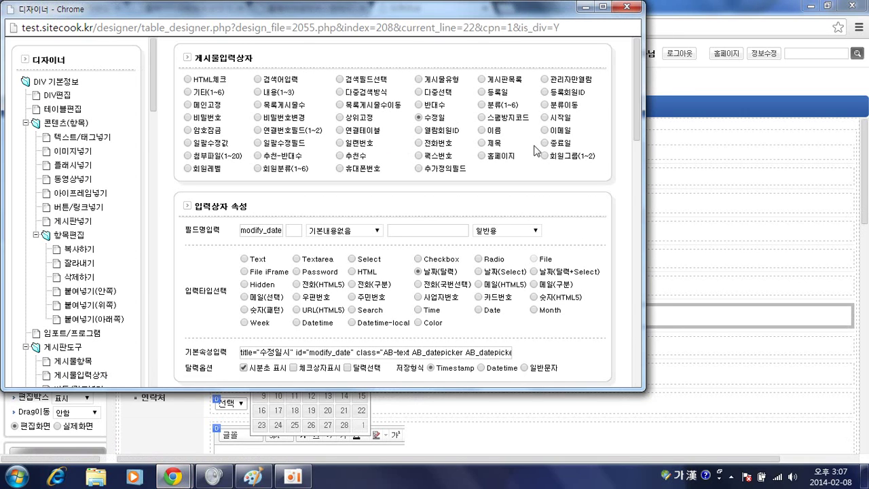
left_click(546, 121)
scroll(557, 131, "down", 3)
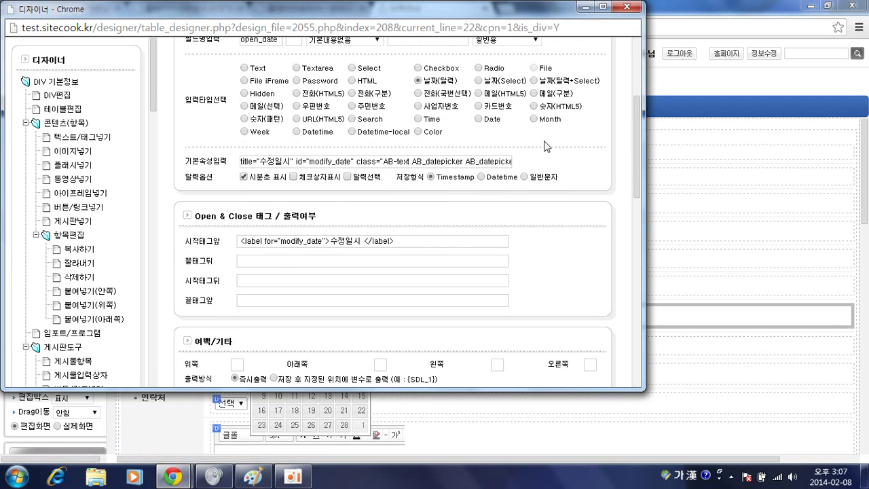
left_click(359, 241)
left_click_drag(400, 241, 207, 239)
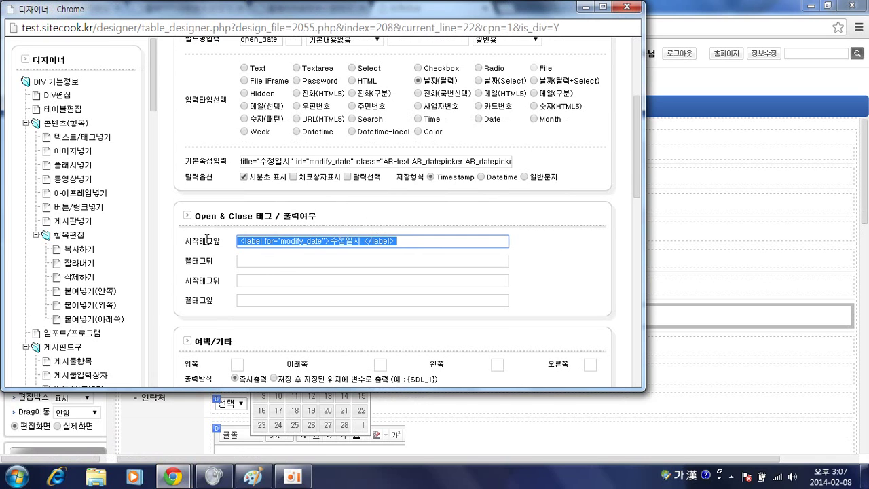
key("Delete")
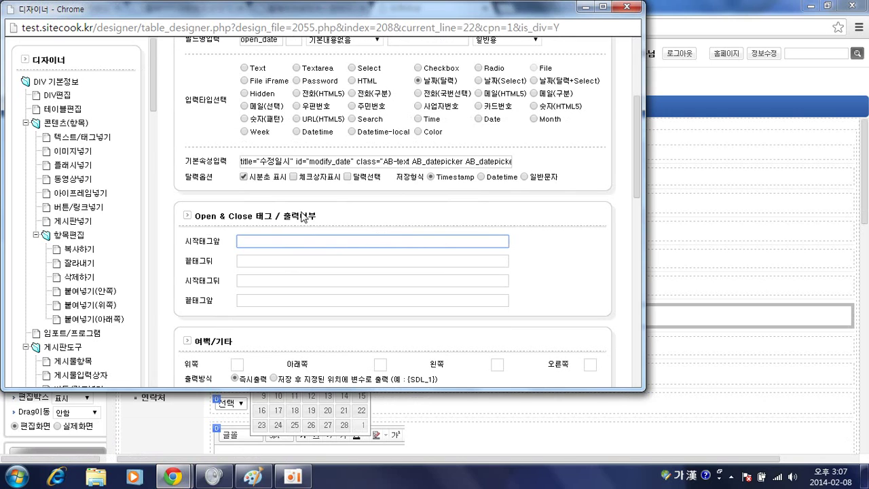
scroll(363, 224, "up", 1)
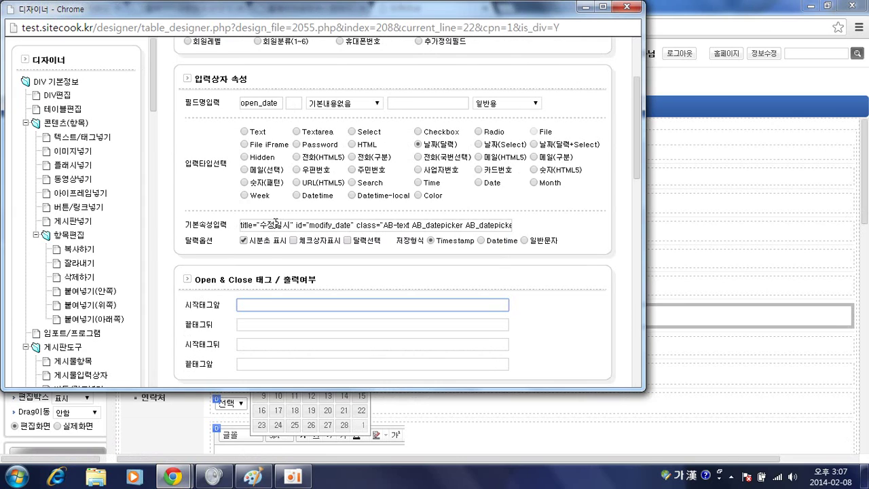
scroll(382, 220, "down", 4)
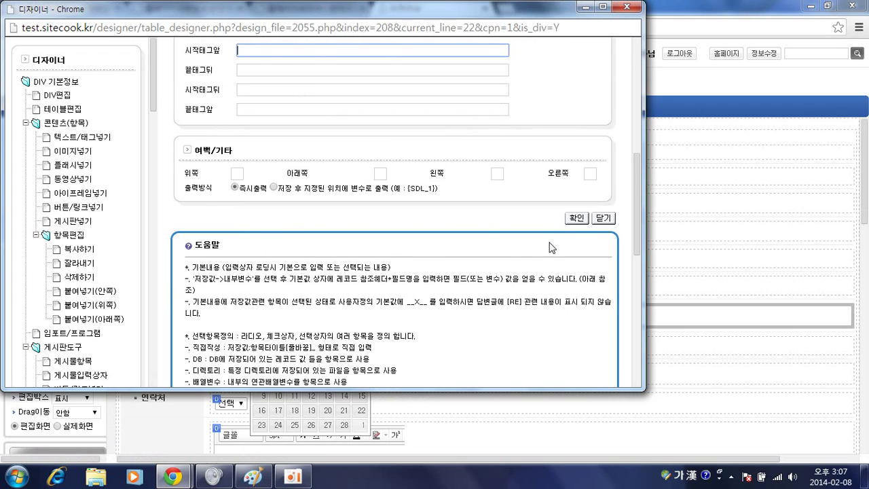
left_click(575, 221)
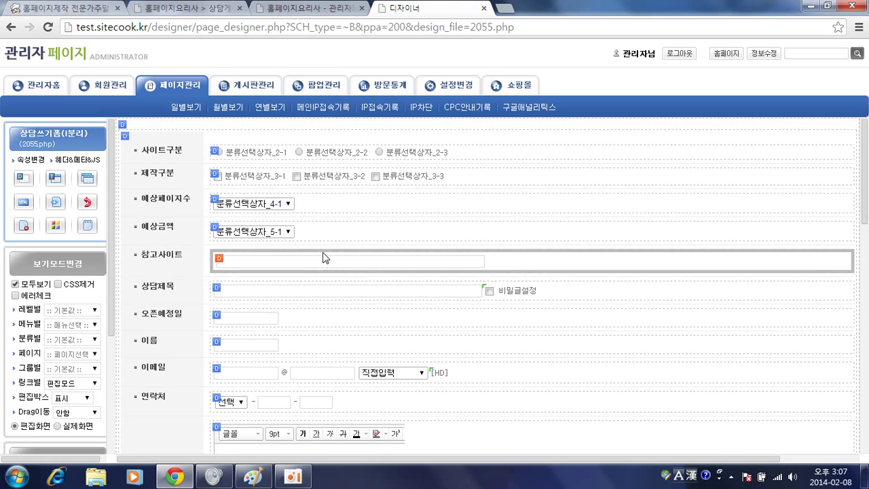
scroll(310, 257, "down", 2)
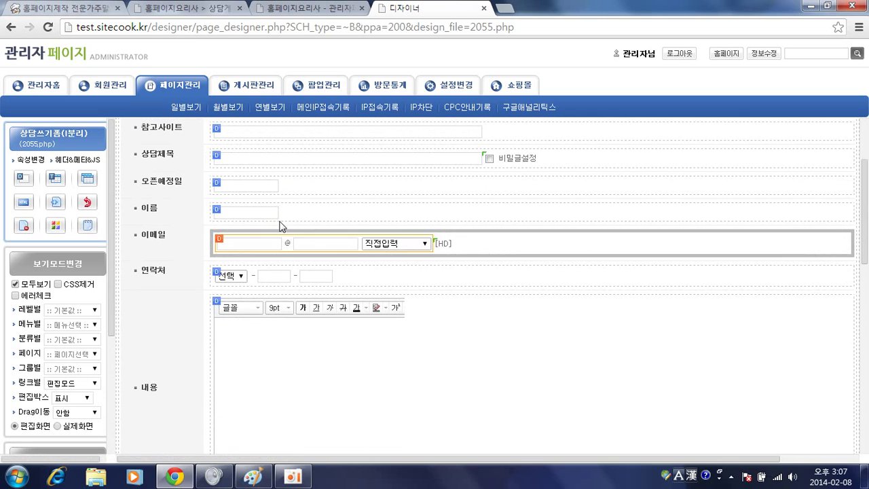
key("alt+Tab")
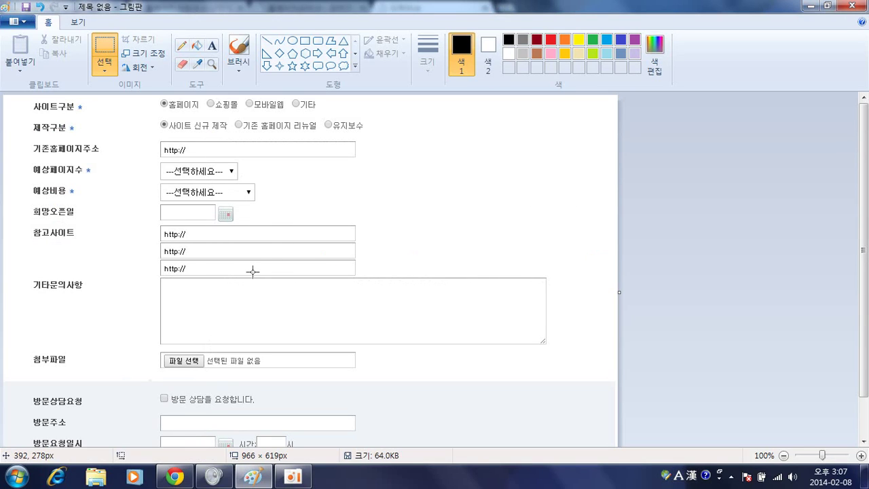
scroll(214, 271, "down", 2)
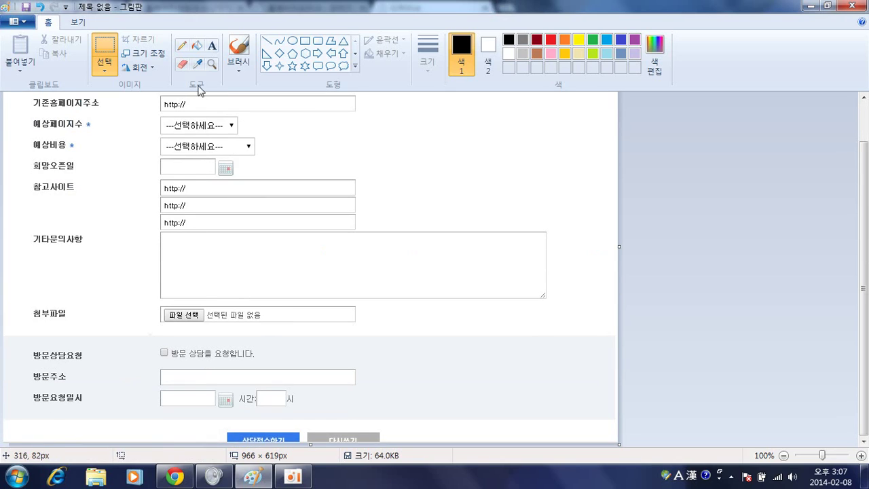
key("alt+Tab")
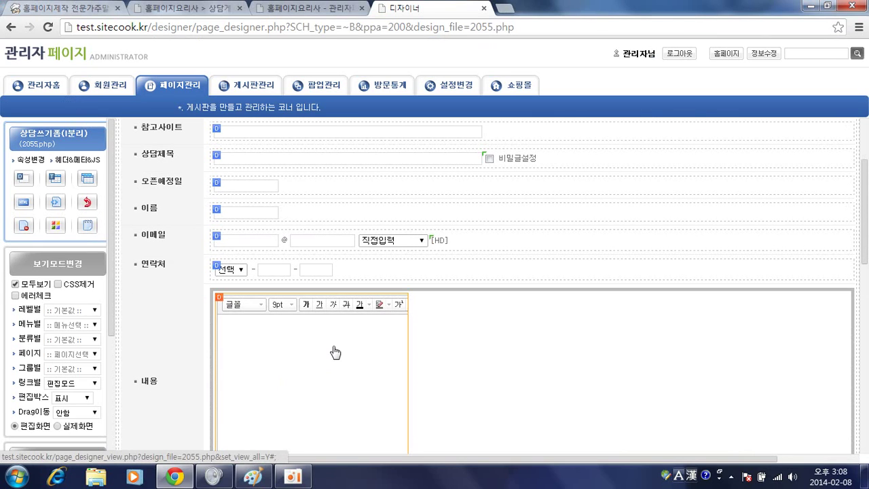
Make 내용 a Textarea, replacing width/height with 5 rows, 40 cols and 99% width
left_click(334, 352)
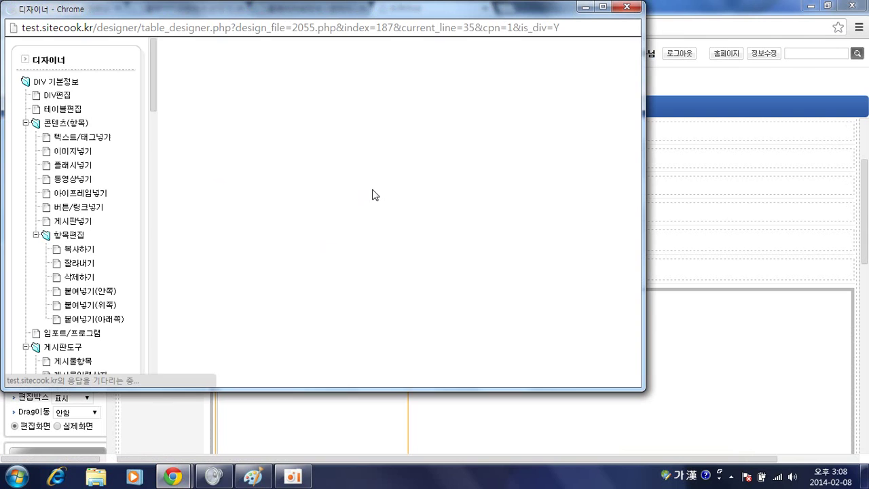
scroll(370, 190, "down", 1)
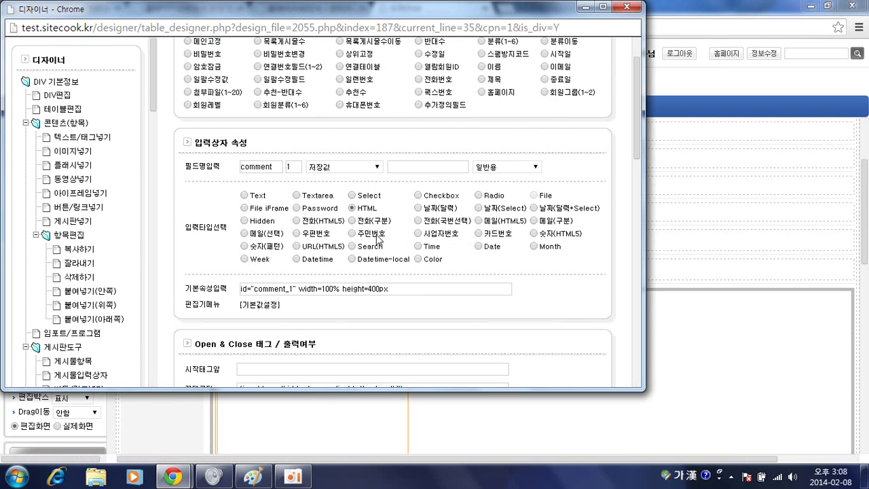
left_click(296, 195)
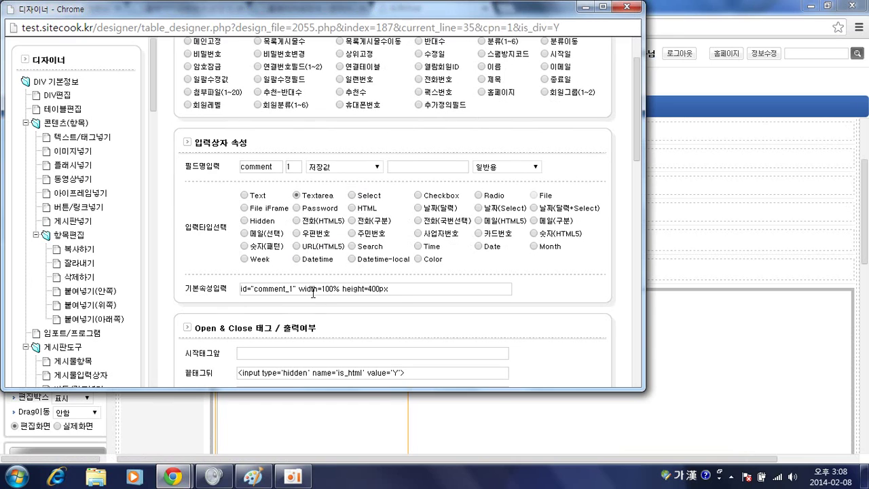
left_click_drag(298, 288, 438, 306)
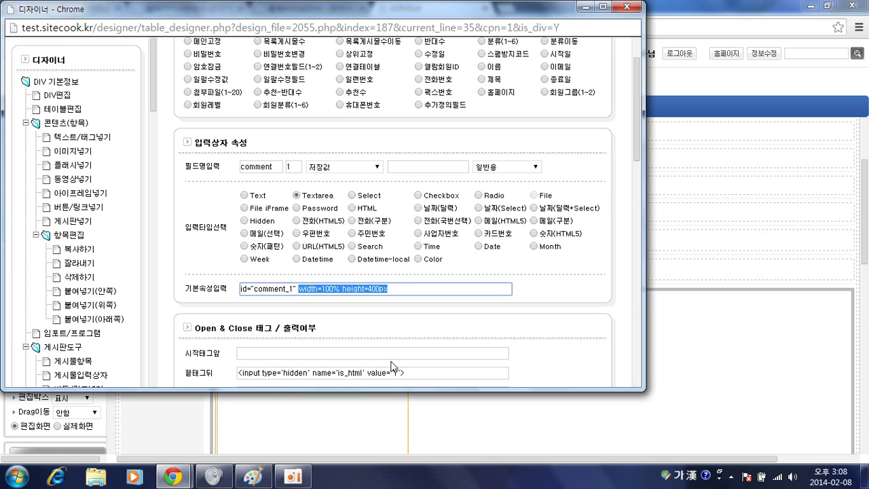
type("ㄱ")
key("BackSpace")
key("Hangul")
type("rows=\"5\" cols=\"40\" style=\"")
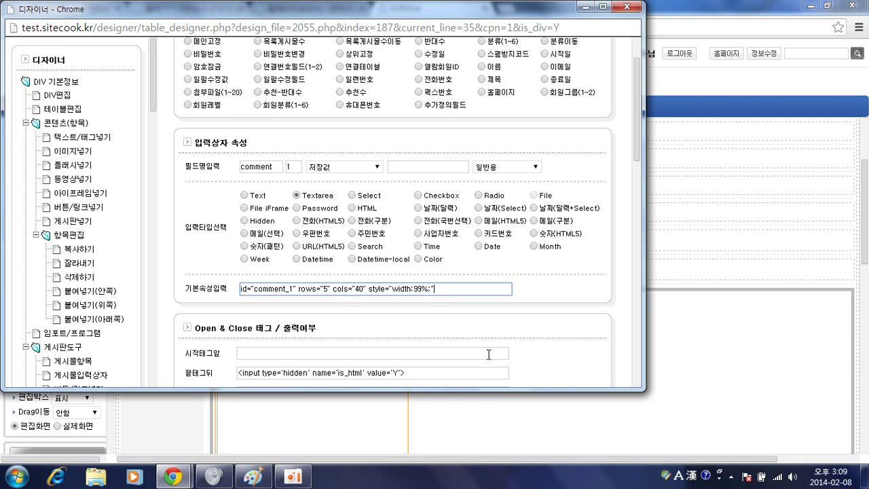
Remove the hidden is_html end tag from 끝태그뒤 and save the 내용 field
scroll(503, 319, "down", 2)
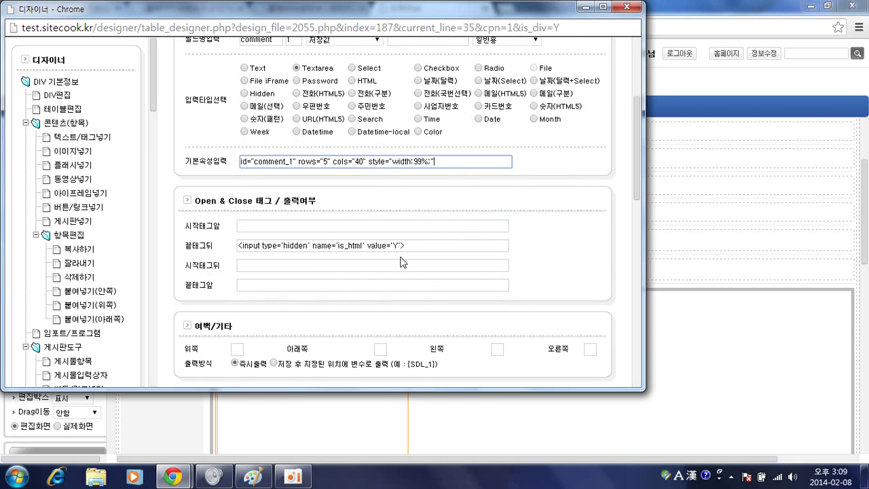
left_click_drag(409, 248, 202, 247)
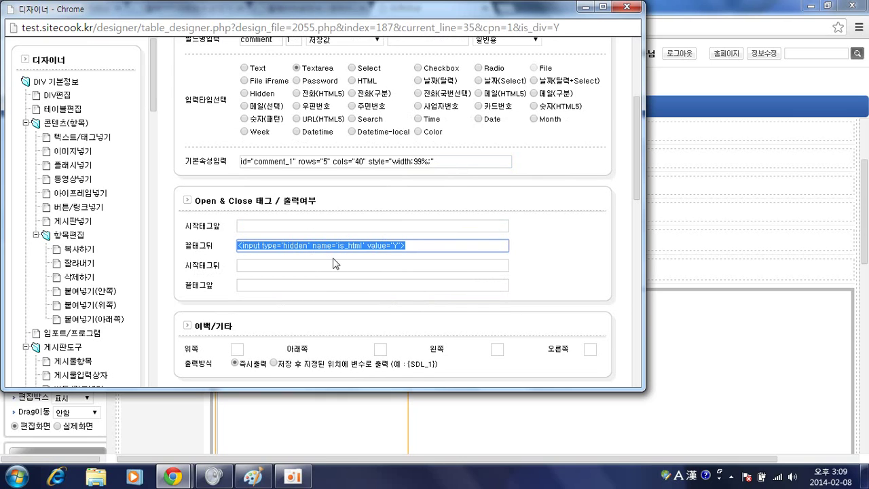
key("ctrl+x")
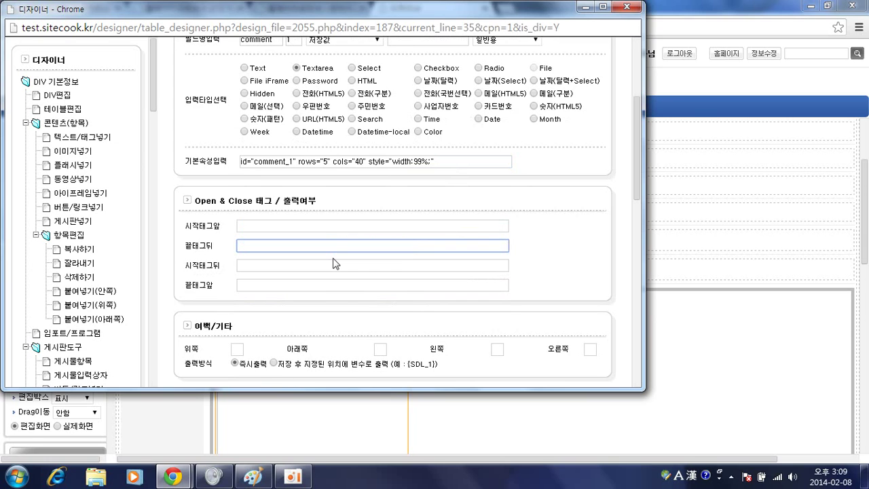
scroll(503, 242, "down", 2)
left_click(571, 268)
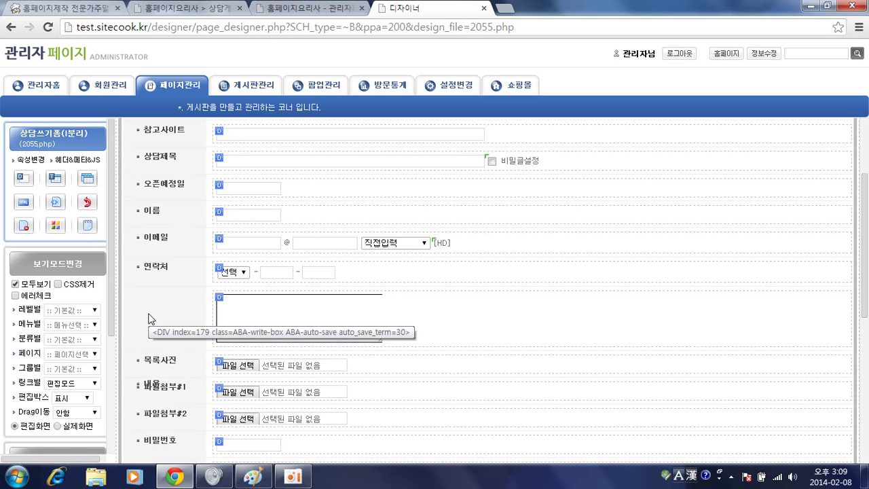
Edit the 내용 row's opening-tag label class from AB-label-a to AB-label-c
left_click(219, 296)
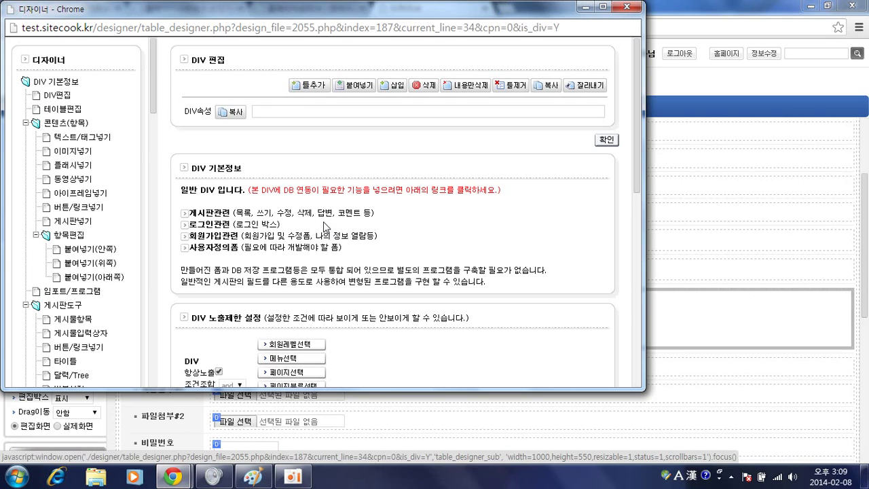
left_click(58, 96)
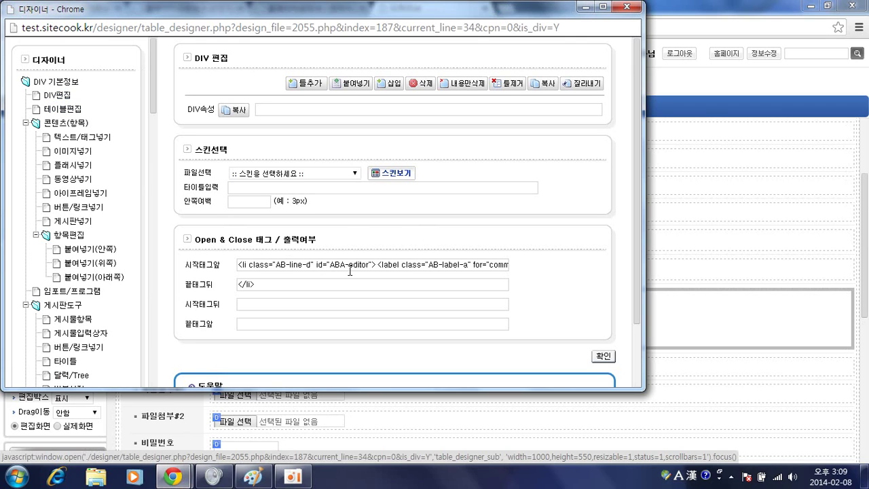
left_click(465, 267)
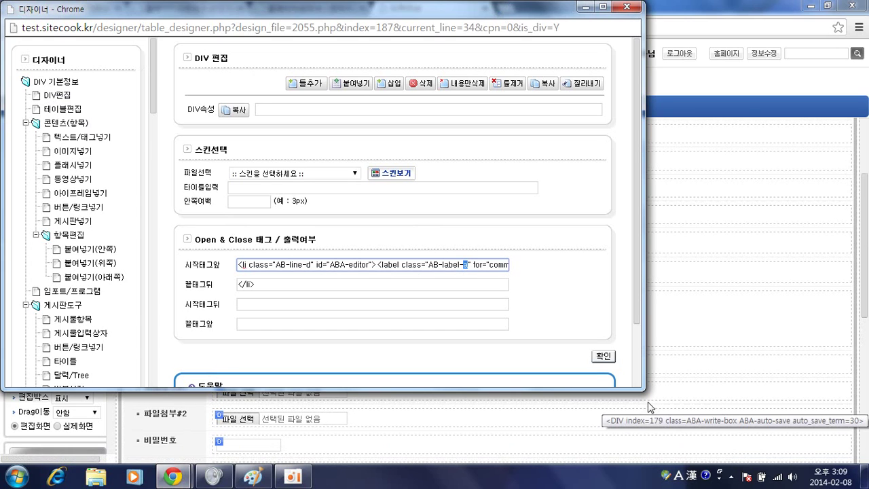
left_click(648, 408)
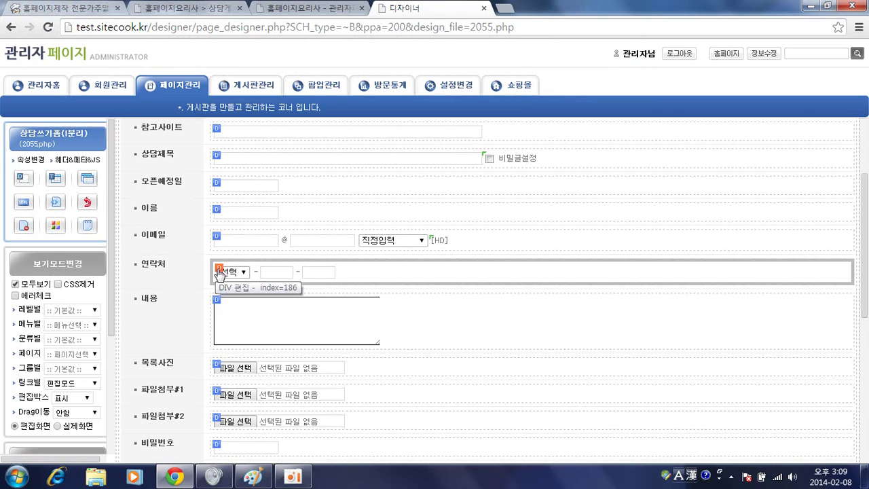
Inspect the 연락처 row's 시작태그앞 label class in DIV편집, then close its designer
left_click(215, 268)
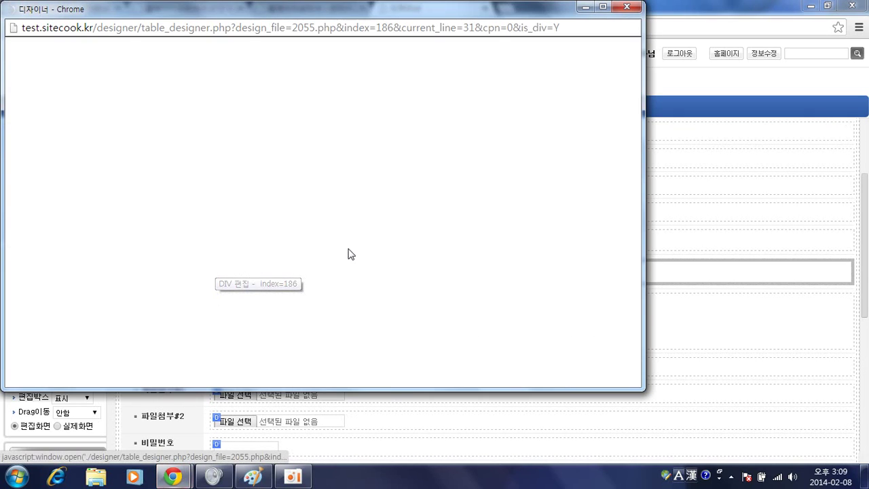
left_click(60, 97)
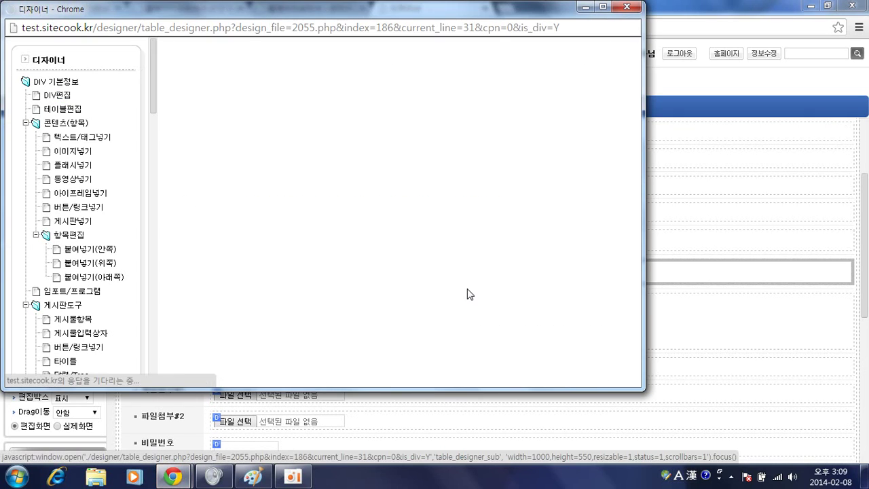
left_click_drag(486, 264, 518, 265)
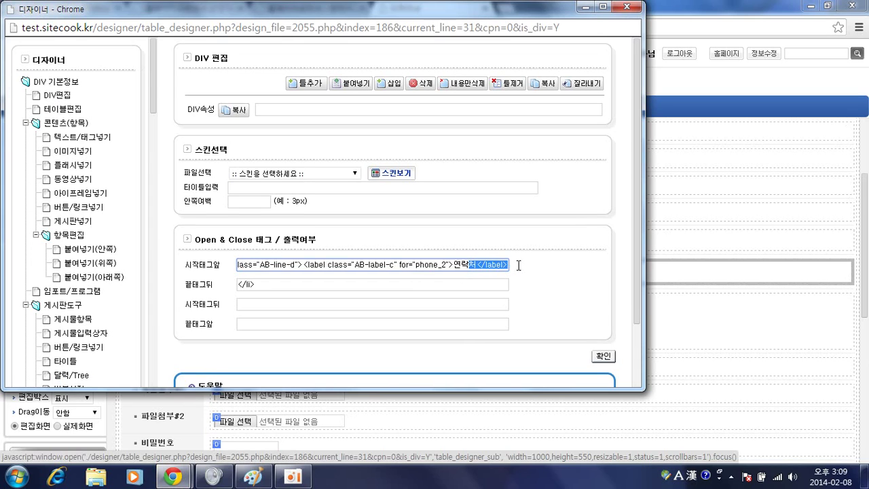
left_click(405, 267)
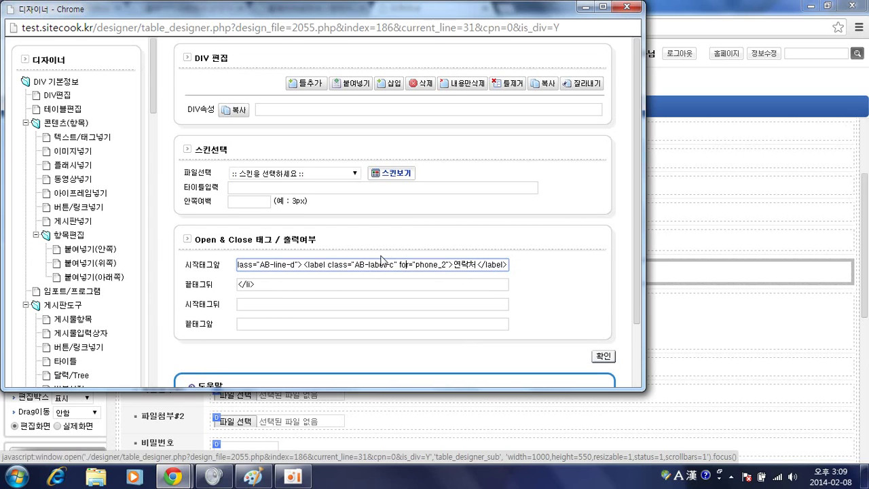
left_click(626, 7)
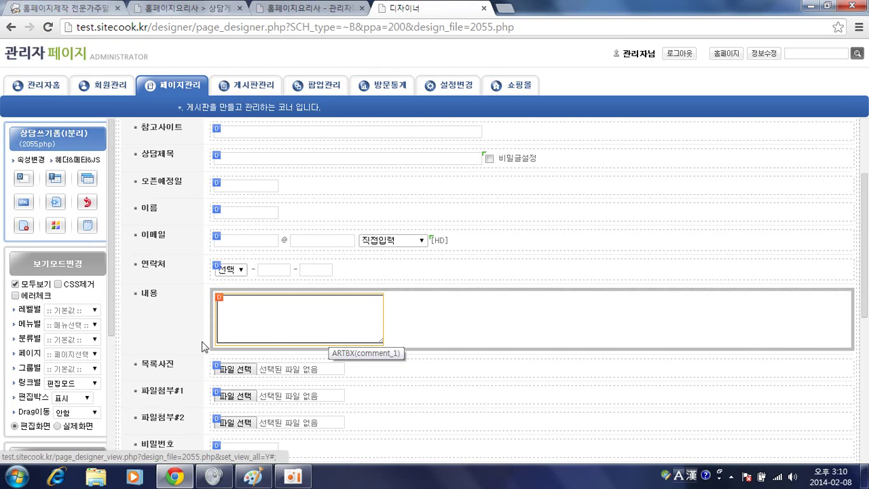
Append class="AB-textarea" to the comment_1 textarea's basic attributes and save
left_click(319, 325)
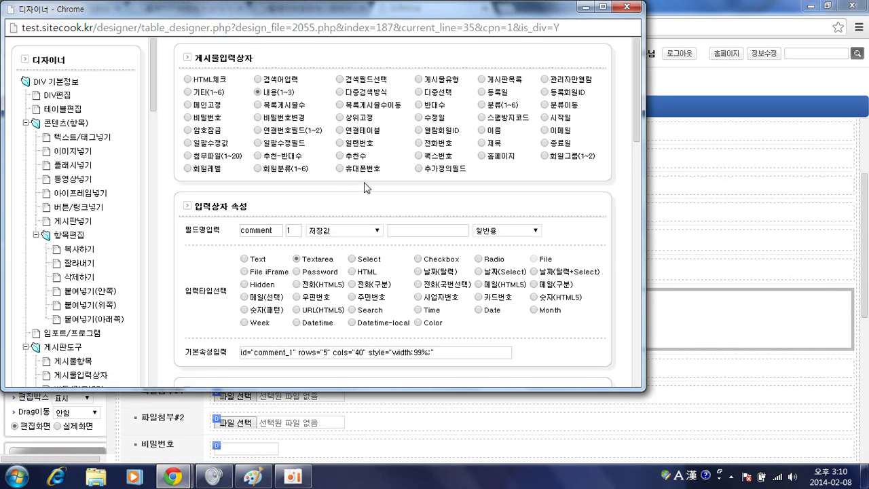
scroll(296, 271, "down", 1)
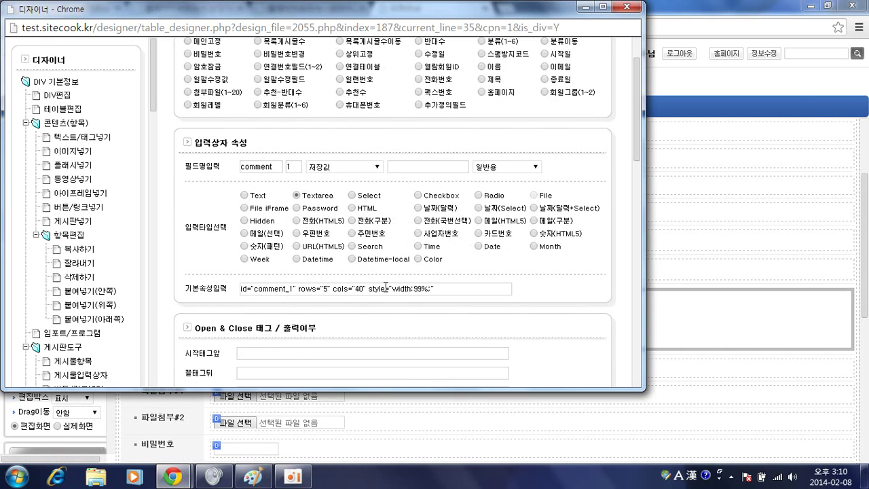
left_click(440, 287)
type("class=\"AB-textarea")
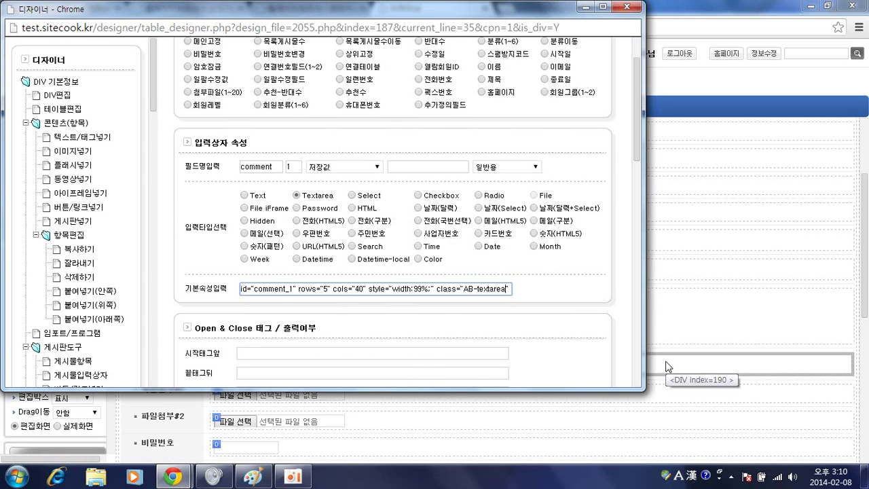
key("Return")
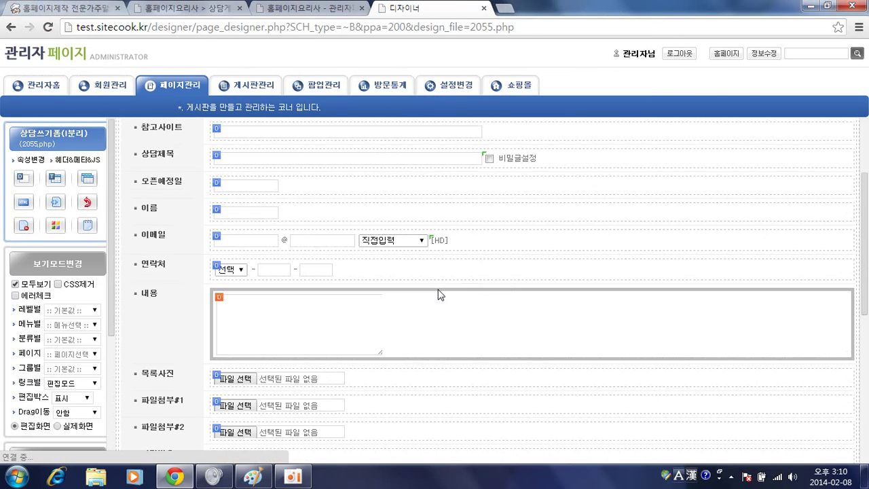
left_click(277, 303)
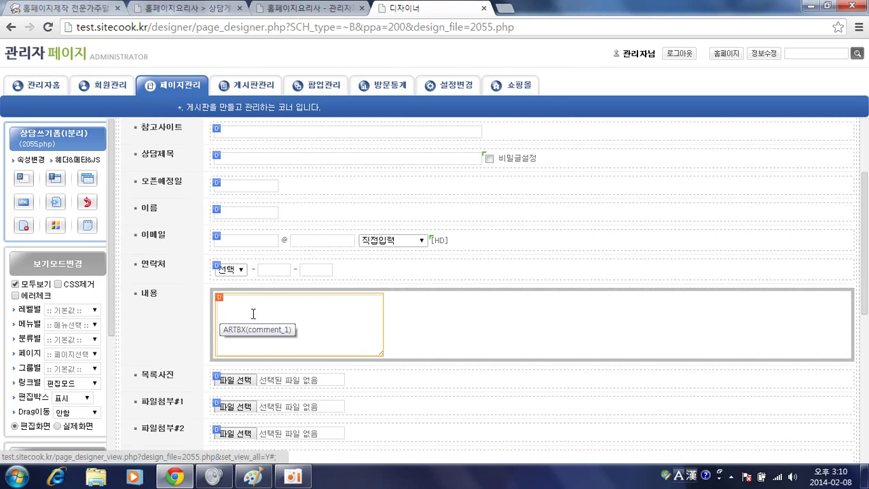
Delete the 목록사진 row, then switch to the reference form image in Paint
scroll(193, 318, "down", 1)
left_click(217, 313)
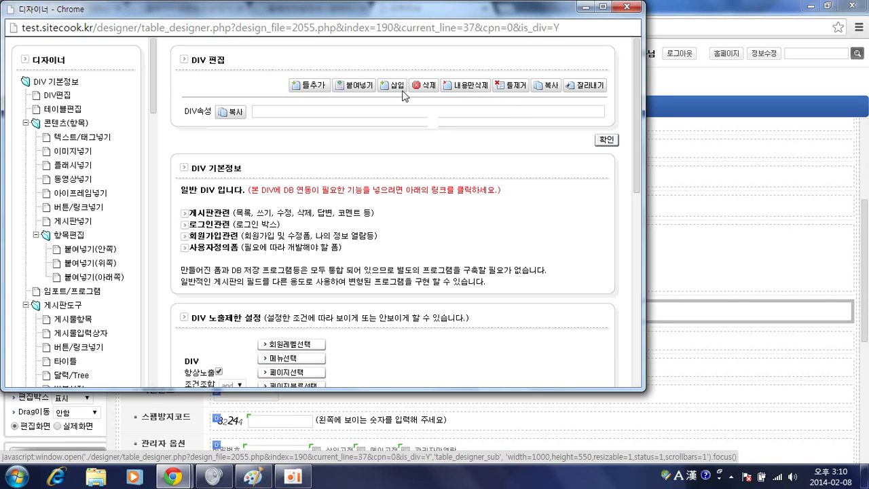
left_click(425, 85)
left_click(355, 104)
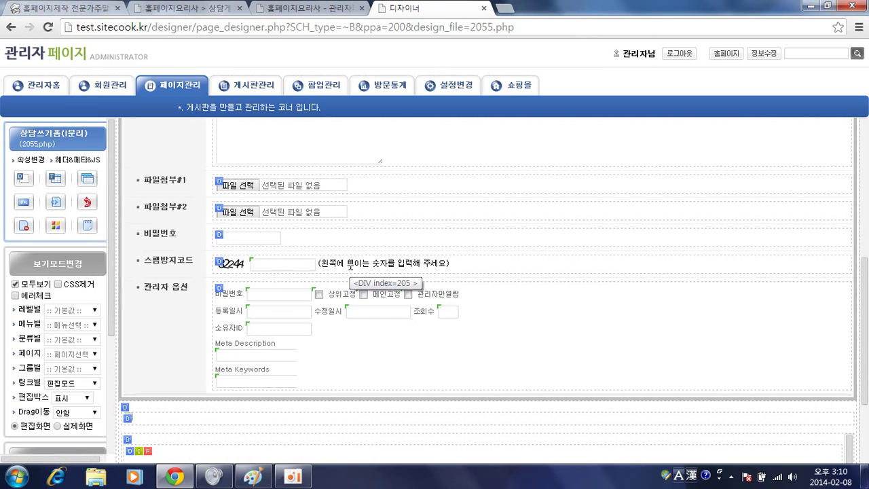
scroll(375, 284, "up", 1)
scroll(376, 284, "up", 2)
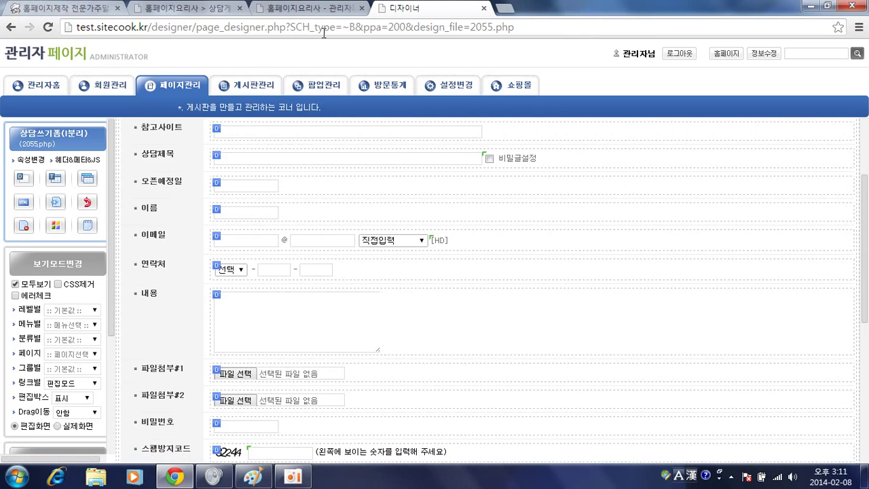
key("alt+Tab")
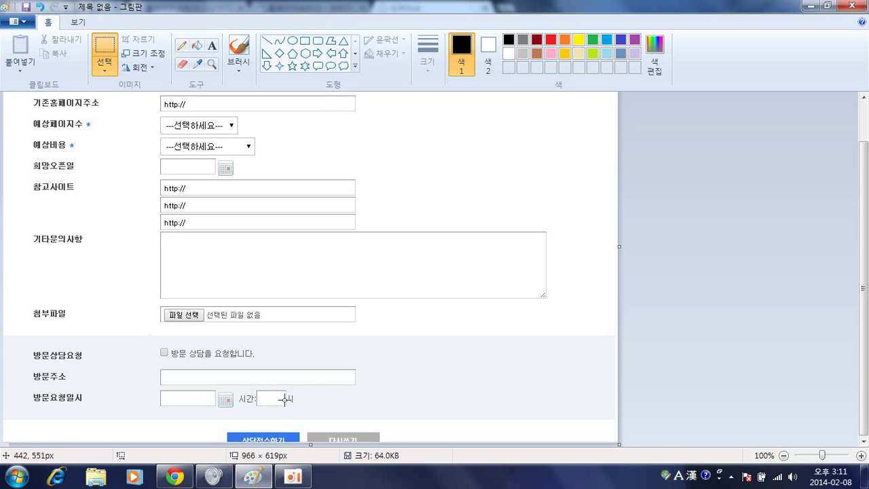
Back in the browser, glance at the 게시판관리 board list, then return to the designer tab
key("alt+Tab")
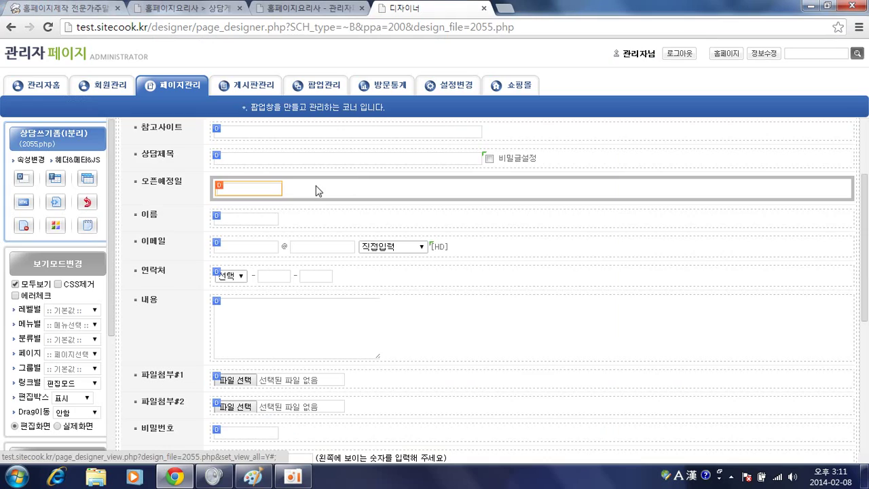
left_click(316, 9)
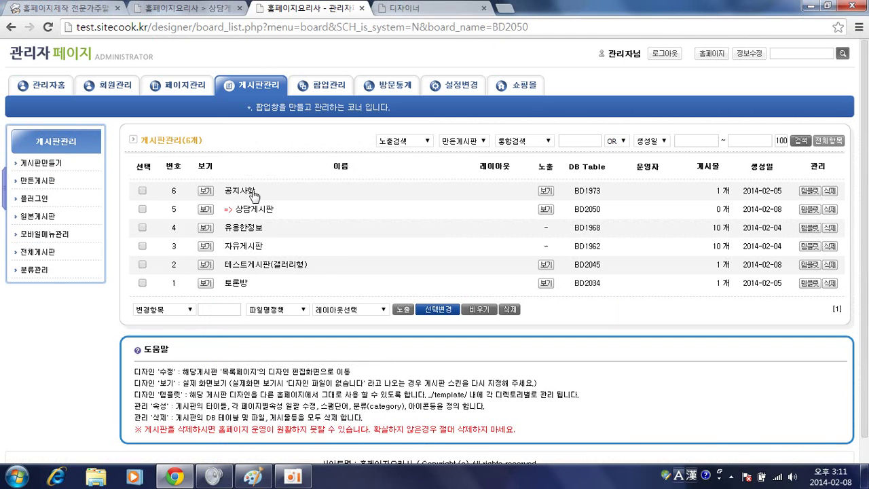
key("ctrl+Tab")
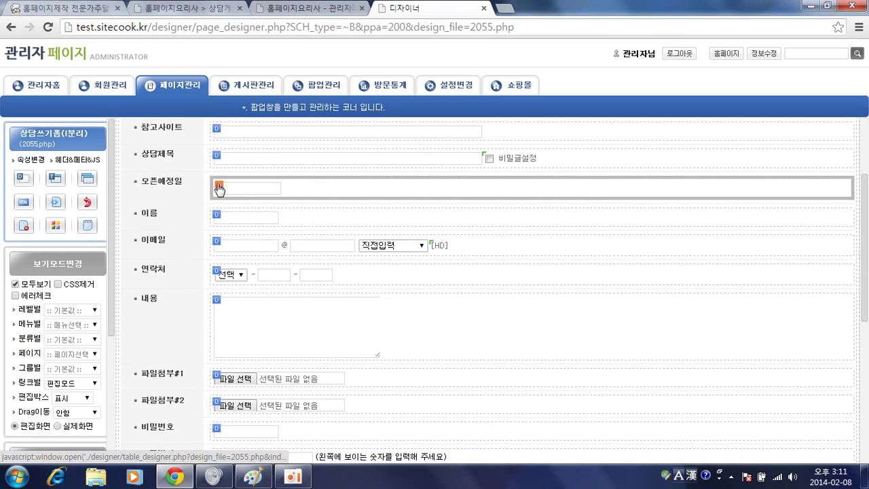
Copy the 오픈예정일 row's DIV to the clipboard
left_click(218, 187)
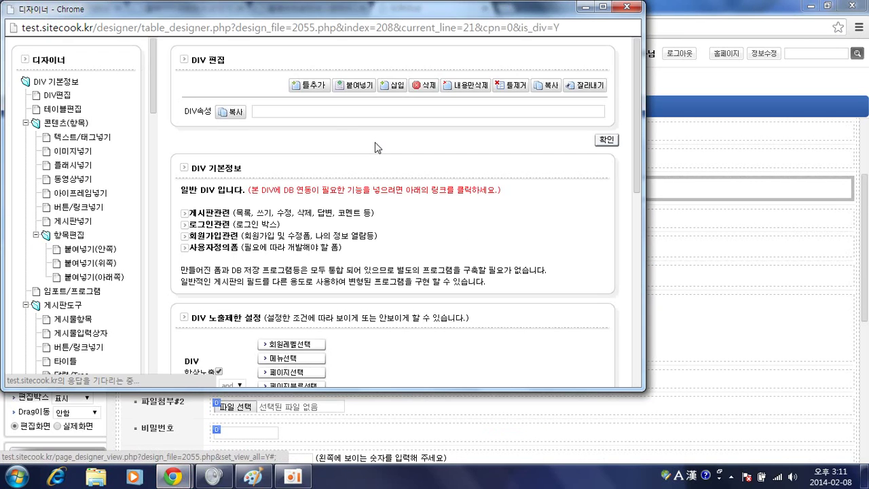
left_click(231, 112)
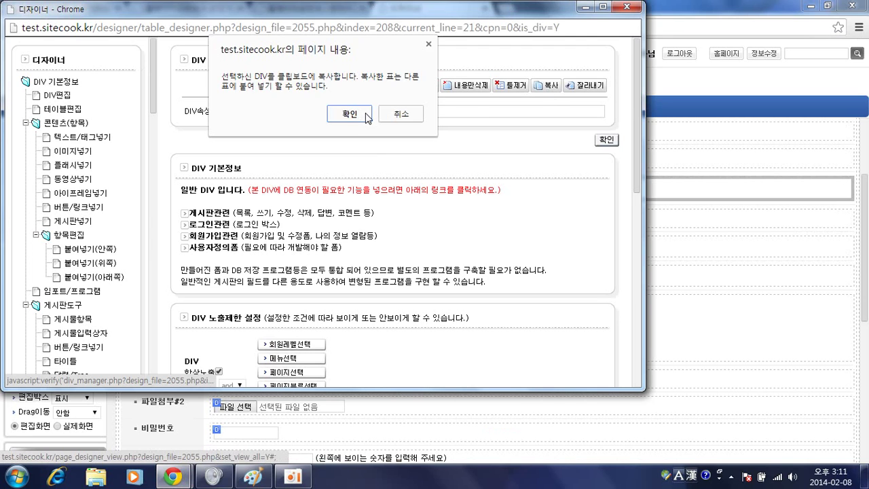
left_click(396, 113)
Paste the copied row 아래쪽, directly below the 파일첨부#2 row
scroll(222, 277, "down", 3)
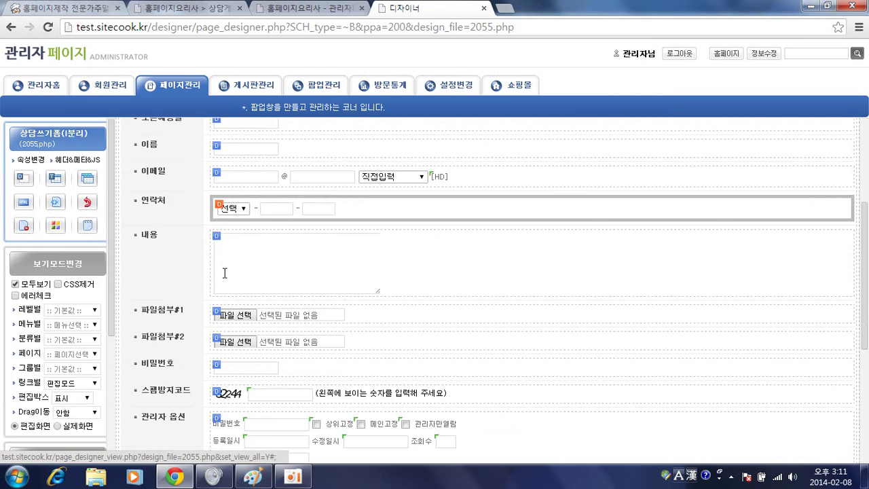
left_click(218, 209)
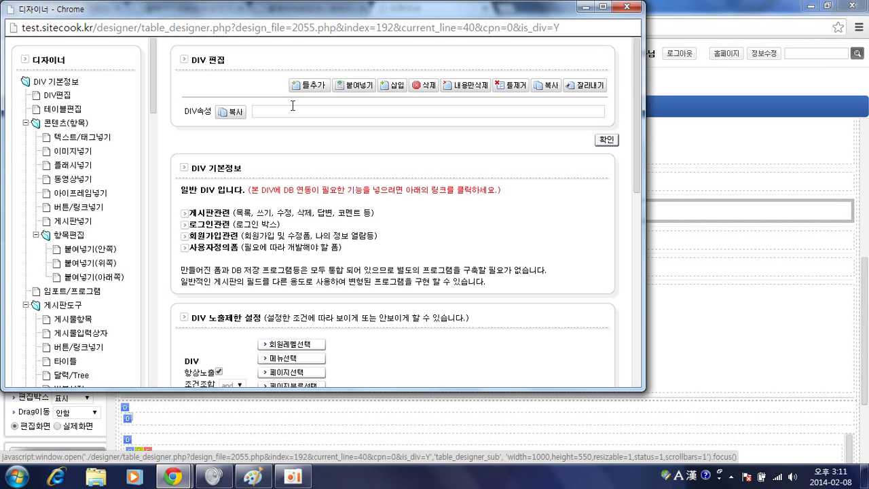
left_click(353, 88)
left_click(245, 112)
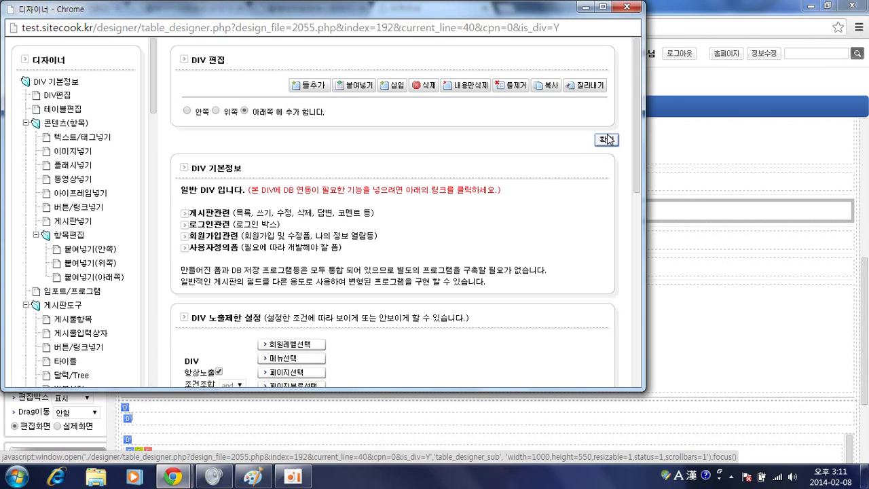
left_click(606, 139)
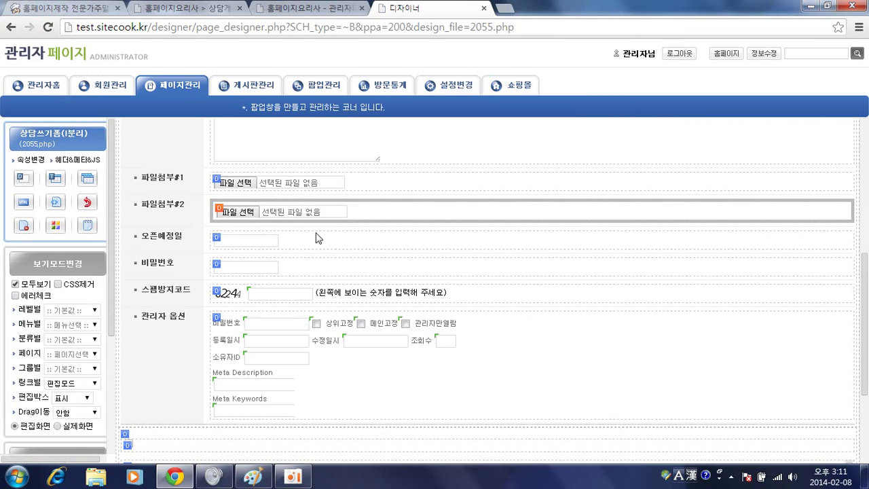
Compare with the reference form, then change the pasted row's label from 오픈예정일 to 방문상담일시
key("alt+Tab")
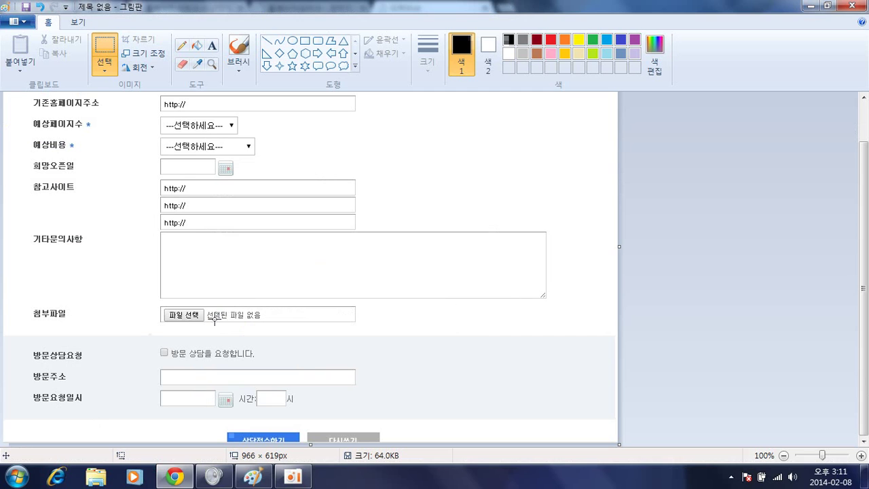
key("alt+Tab")
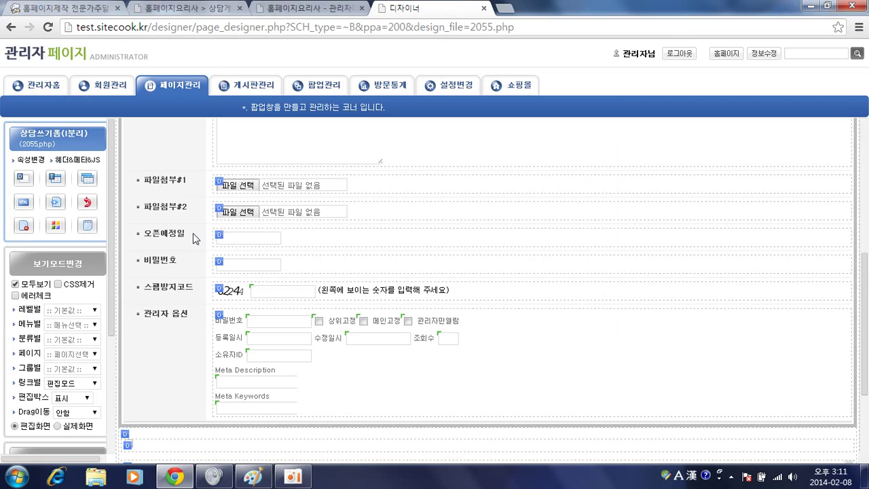
key("alt+Tab")
key("alt+Tab")
left_click(218, 235)
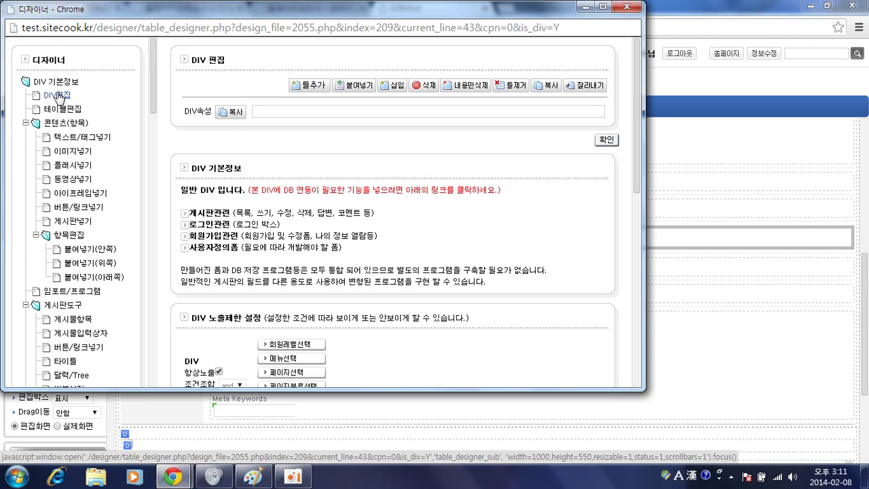
double_click(493, 265)
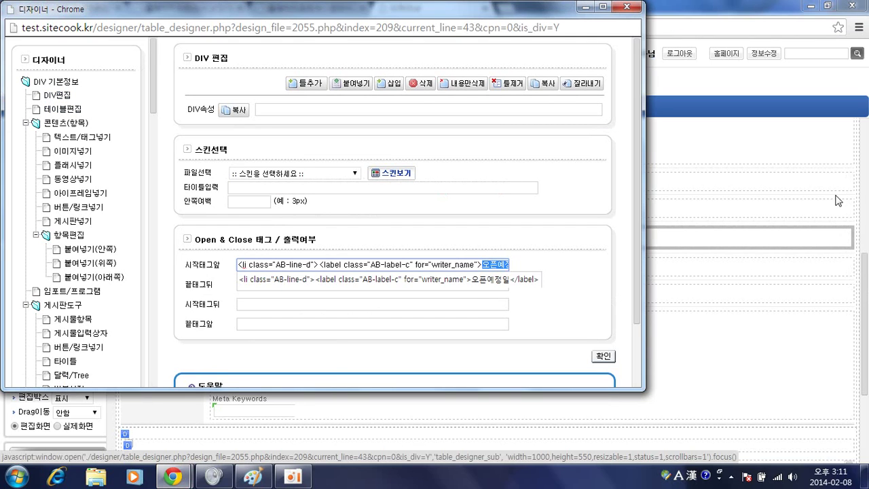
type("q")
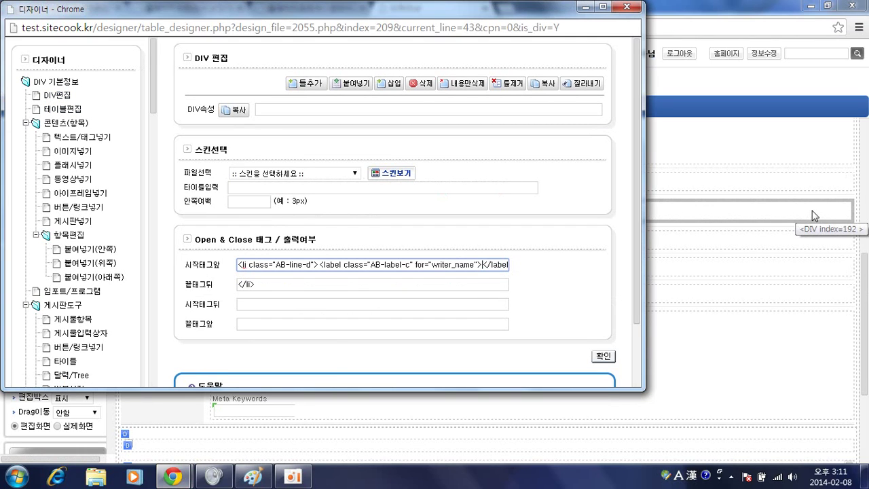
type("병ㅁ")
type("문상담일시")
key("Return")
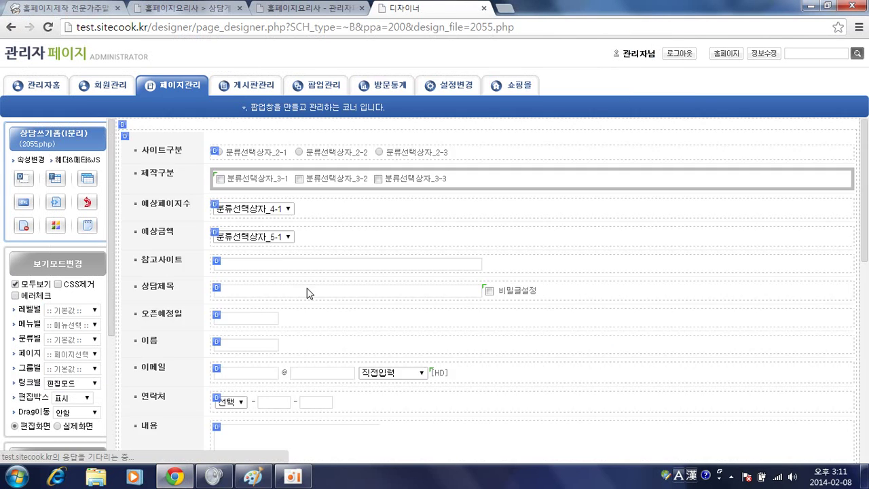
Review the 방문상담일시 date field's attribute settings and confirm them with 확인
left_click(256, 244)
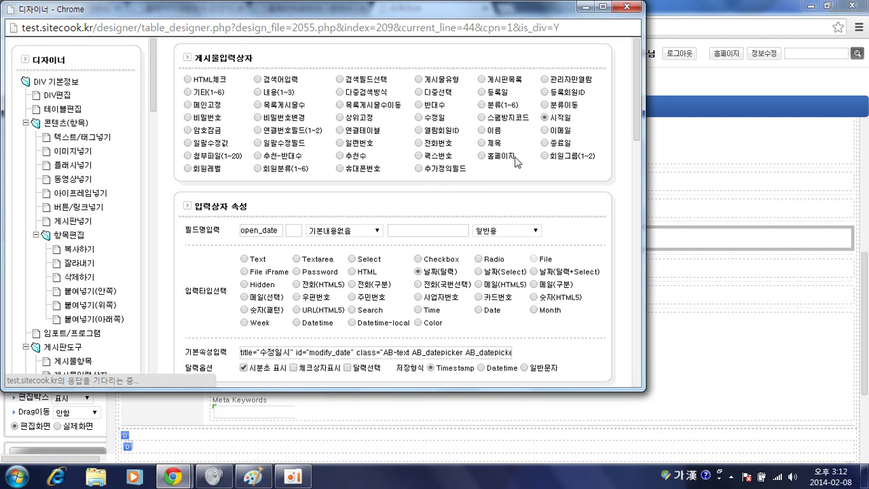
scroll(473, 207, "down", 2)
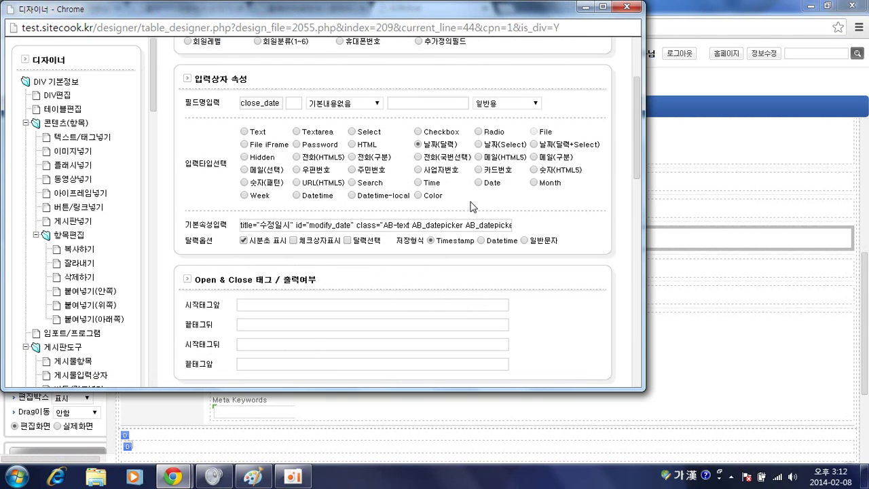
scroll(457, 198, "down", 1)
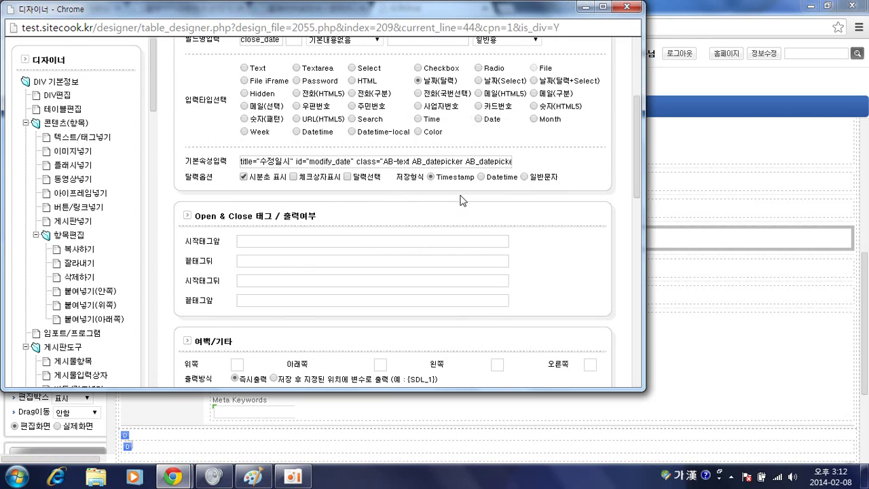
left_click_drag(488, 159, 577, 171)
left_click(618, 30)
scroll(599, 178, "down", 4)
left_click(574, 224)
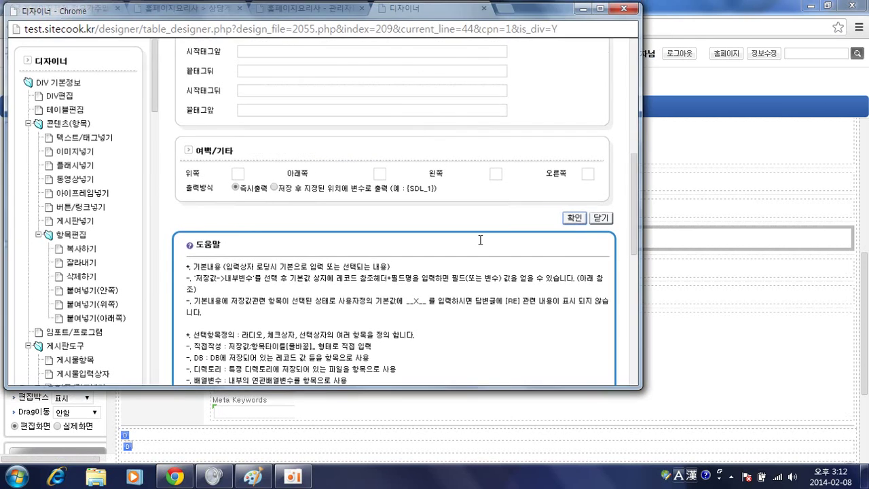
left_click(329, 7)
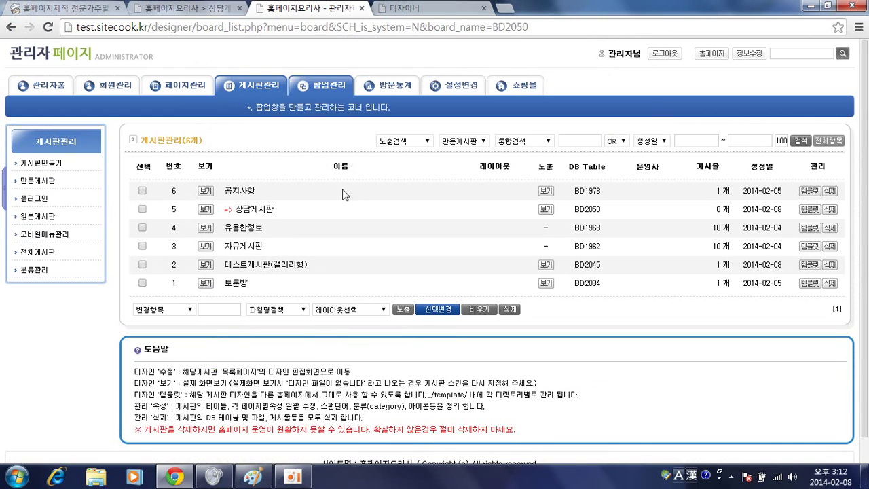
Reload the live consultation form and pick a day in the 방문상담일시 date picker
left_click(195, 8)
scroll(174, 381, "down", 2)
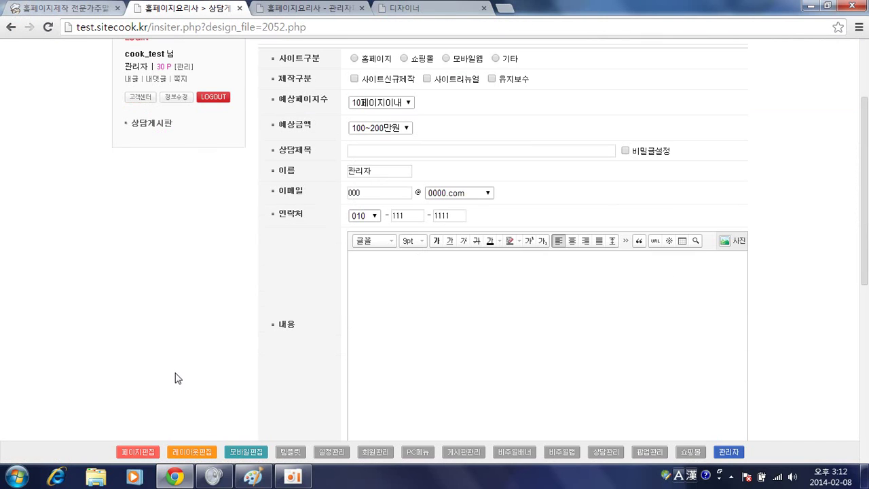
key("F5")
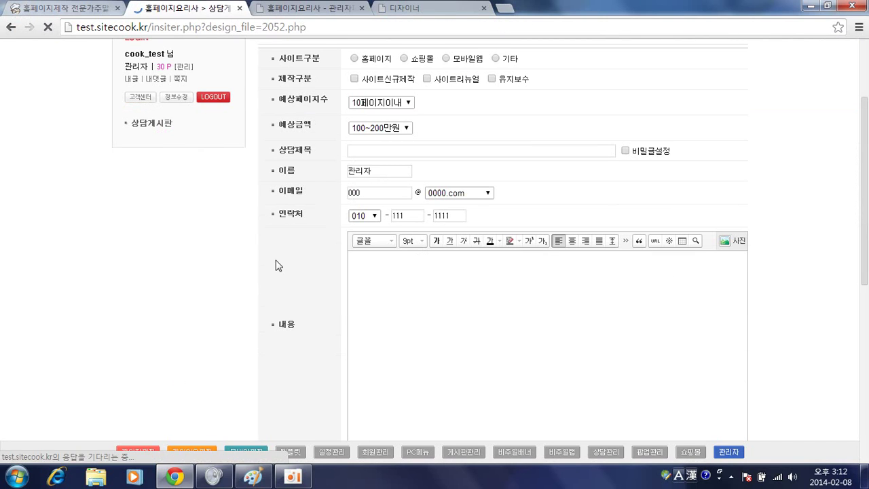
left_click(518, 144)
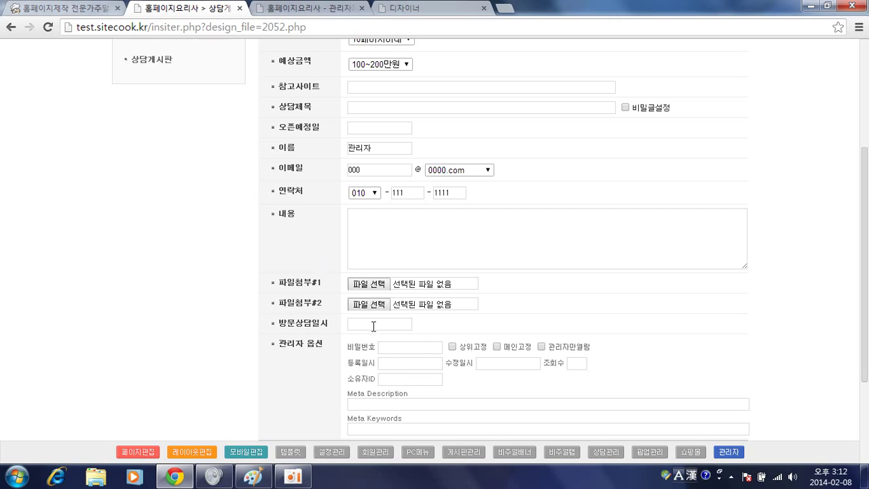
left_click(373, 325)
left_click(426, 390)
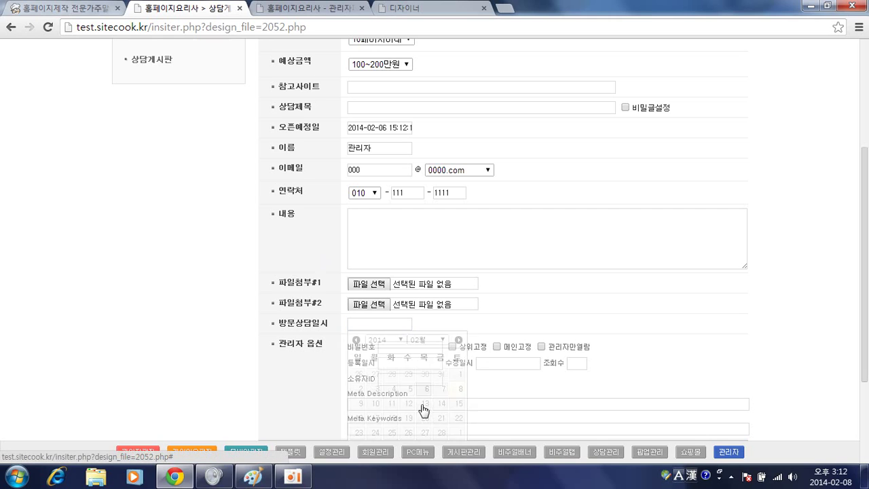
left_click(391, 325)
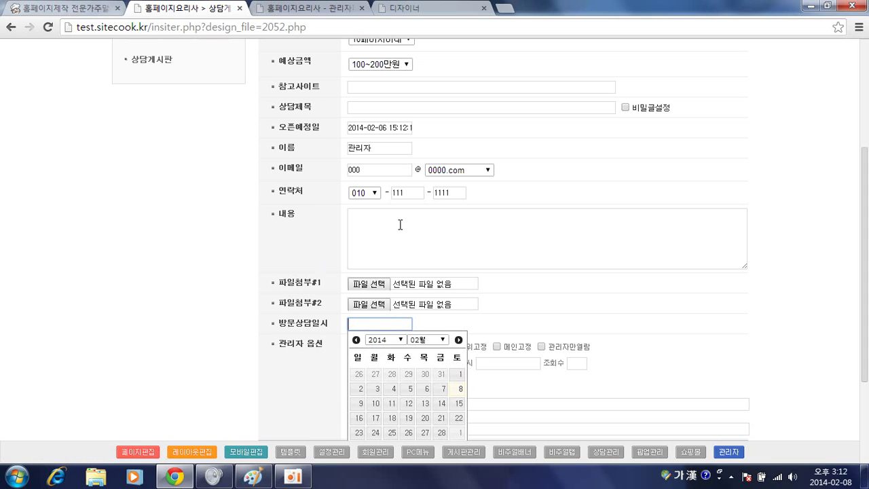
Back in the designer, open the 오픈예정일 row's field settings
left_click(345, 9)
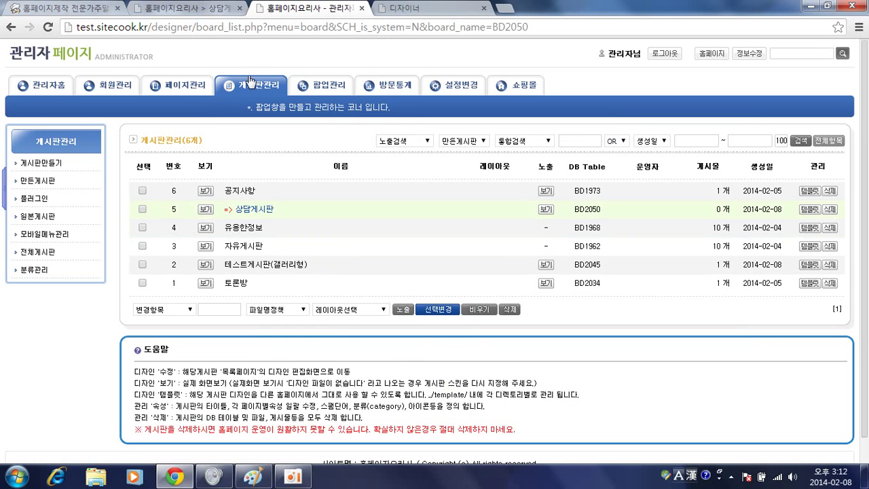
left_click(204, 7)
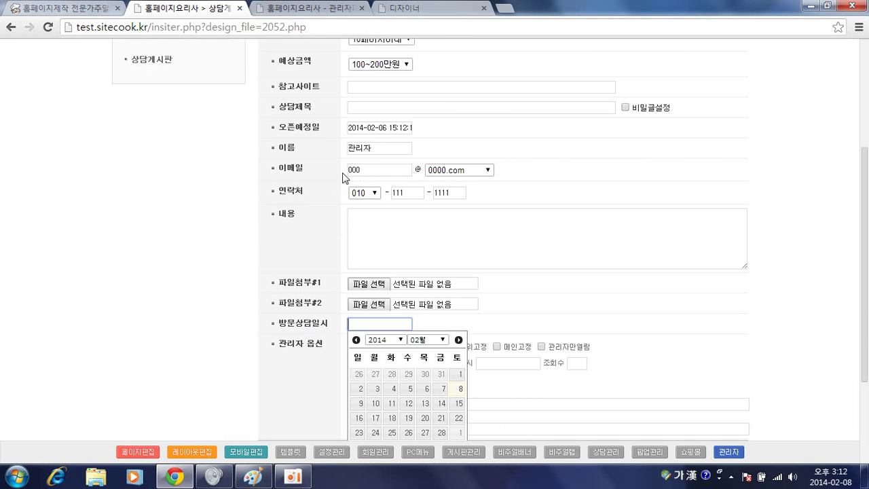
left_click(295, 11)
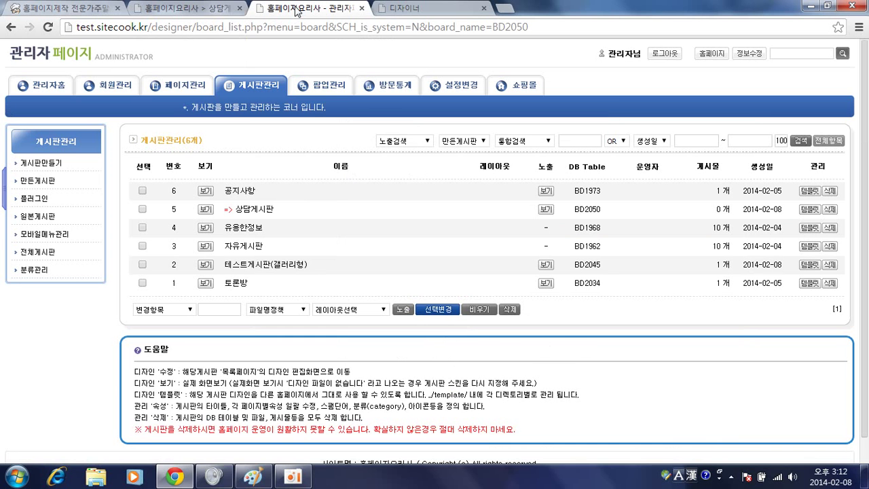
left_click(404, 8)
scroll(262, 241, "up", 3)
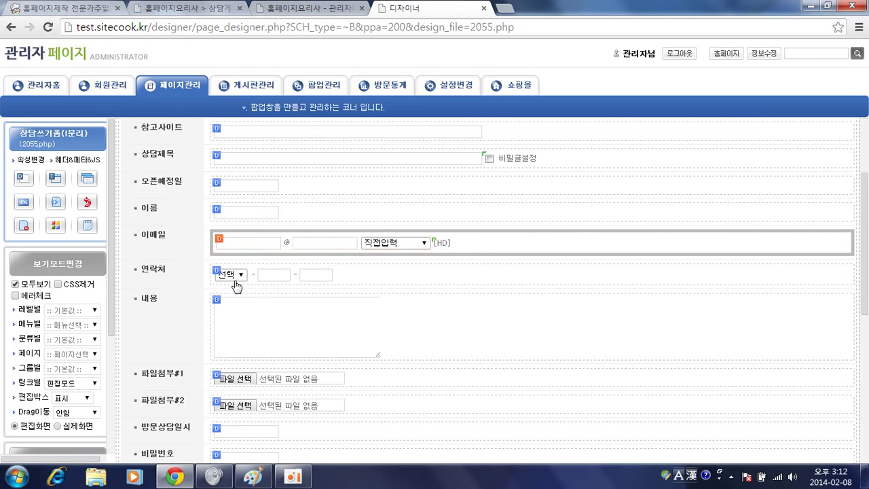
left_click(241, 190)
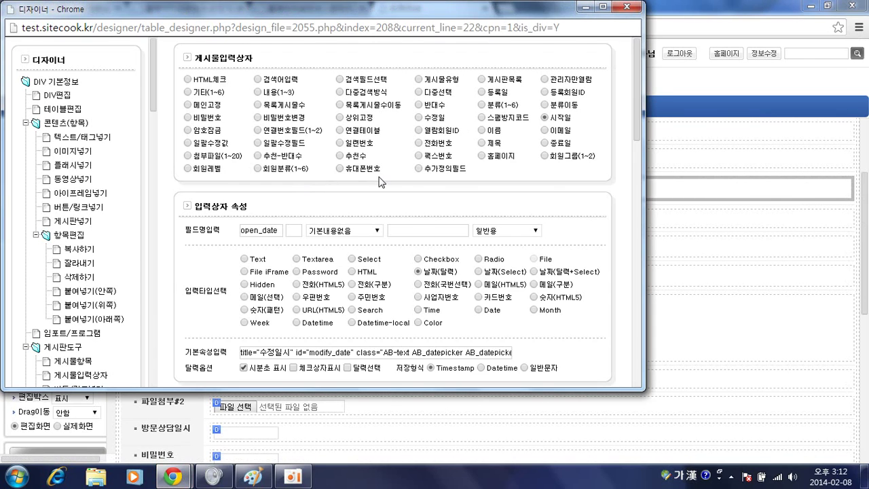
Replace modify_date with open_date in the 오픈예정일 field's attributes and save
scroll(379, 181, "down", 2)
double_click(326, 224)
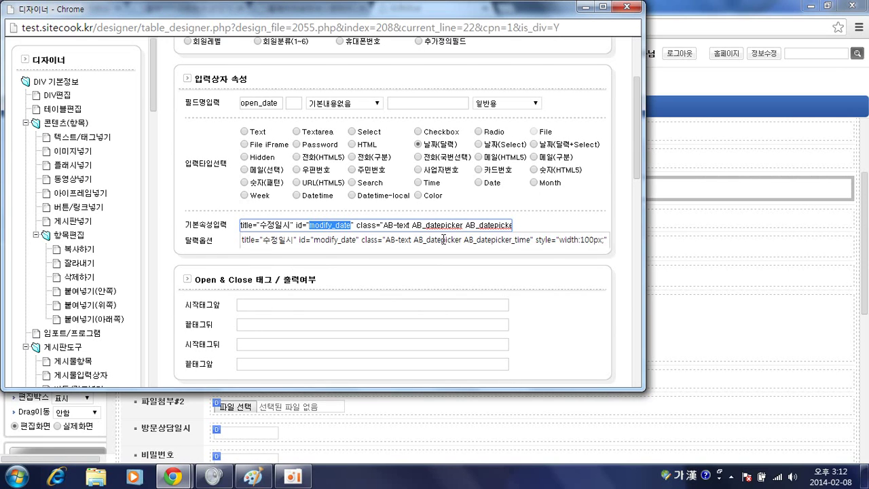
scroll(441, 227, "up", 2)
scroll(444, 216, "down", 1)
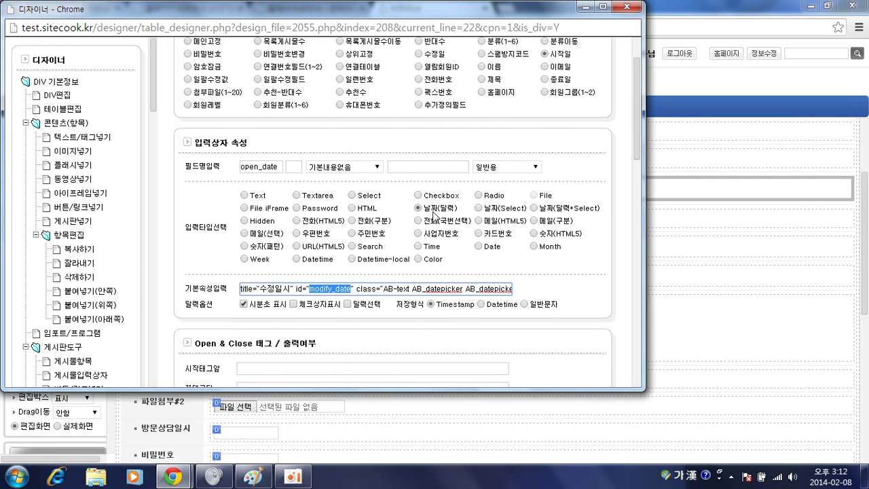
double_click(275, 170)
key("ctrl+c")
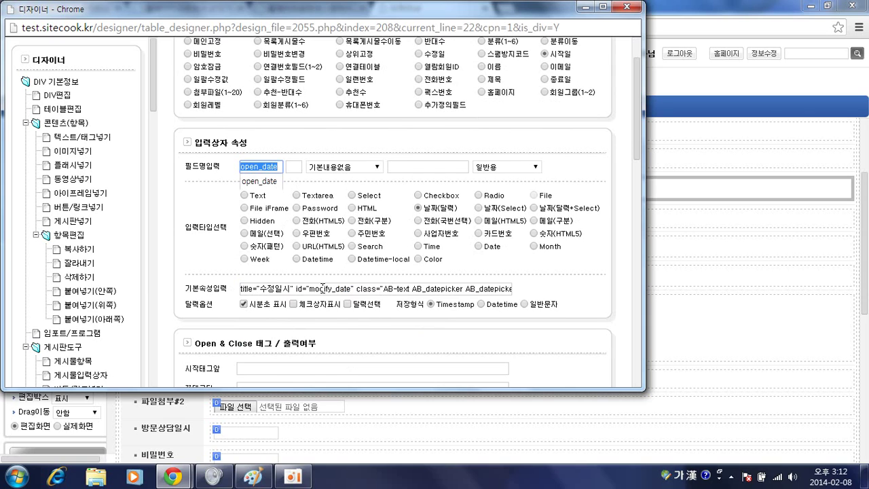
double_click(323, 288)
key("ctrl+v")
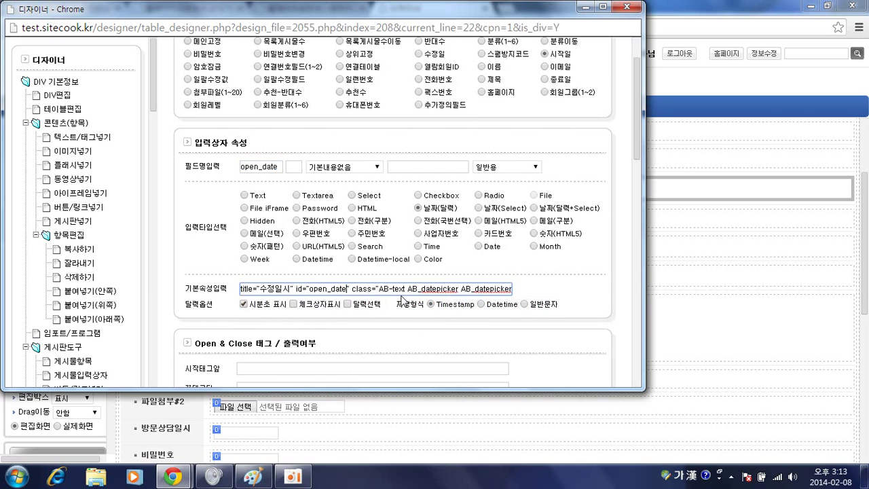
scroll(503, 301, "down", 3)
left_click(577, 346)
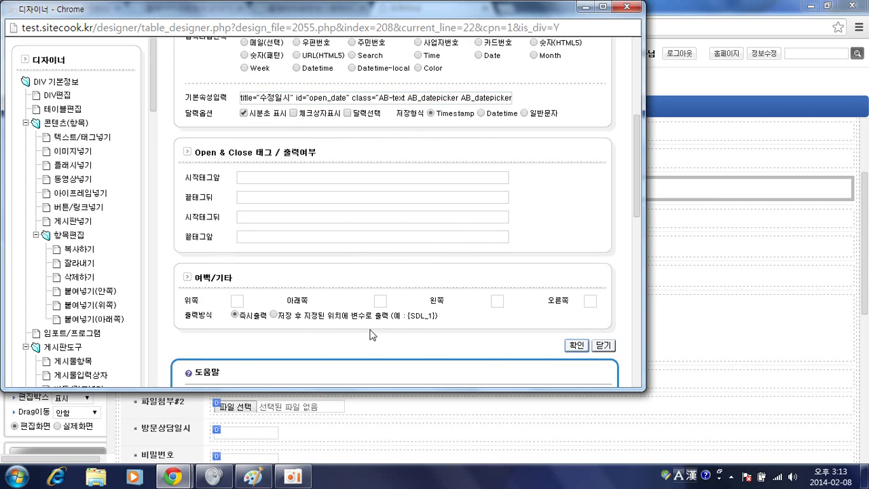
In the 방문상담일시 field's attributes, replace modify_date with close_date and apply
scroll(304, 319, "down", 4)
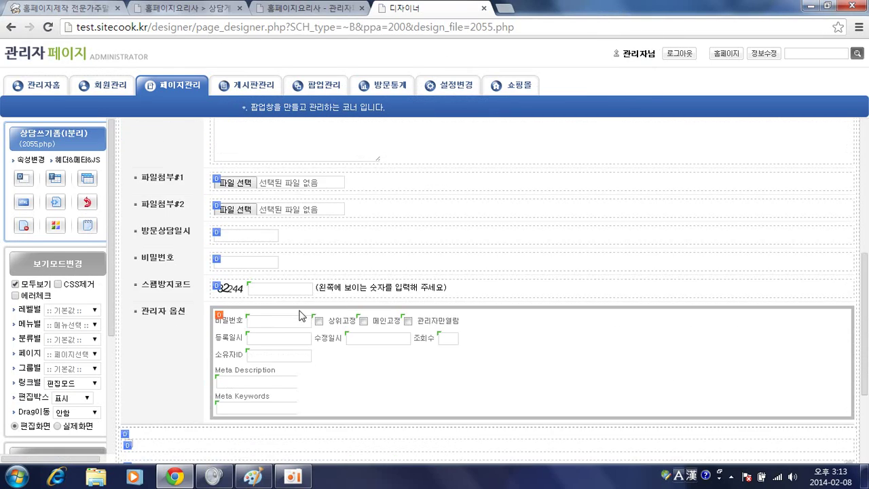
left_click(255, 176)
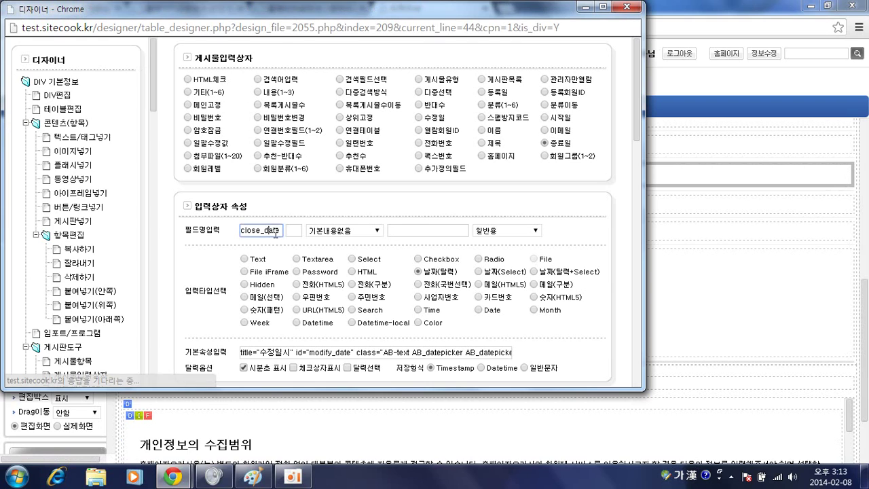
double_click(270, 232)
key("ctrl+c")
scroll(308, 244, "down", 2)
double_click(318, 225)
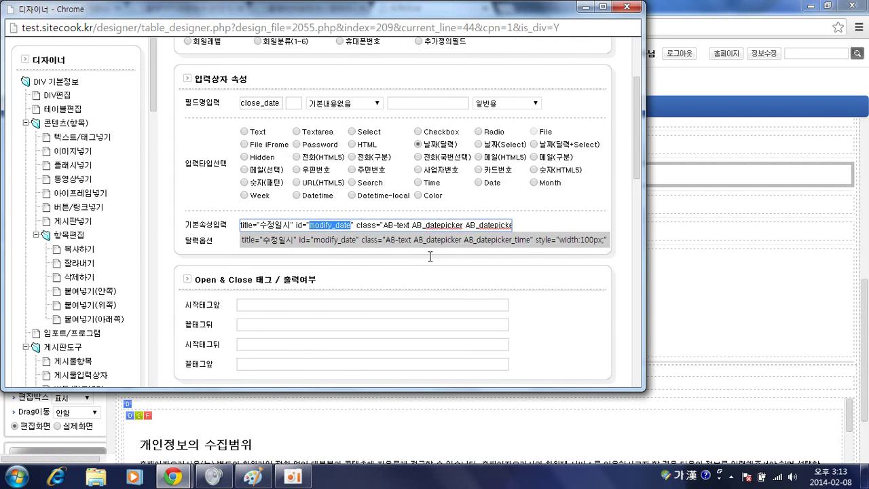
key("ctrl+v")
key("Return")
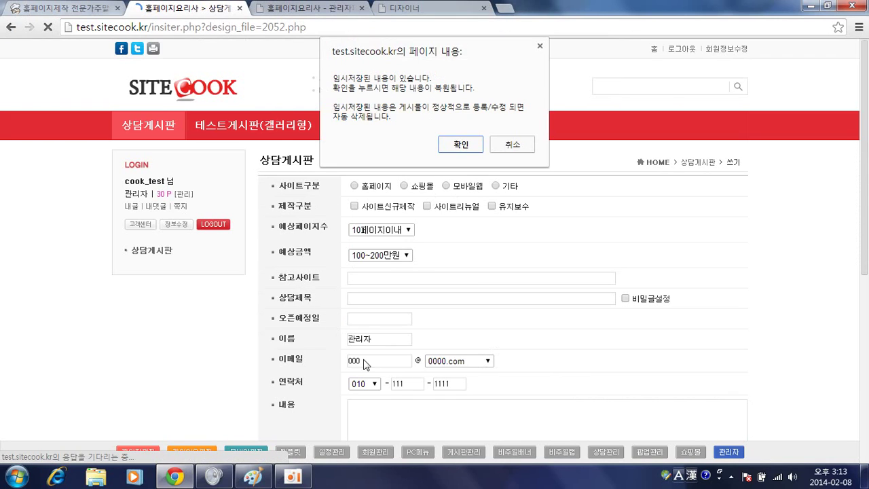
Dismiss the draft prompt and pick February 6 (2014-02-06) in the 방문상담일시 calendar
left_click(483, 144)
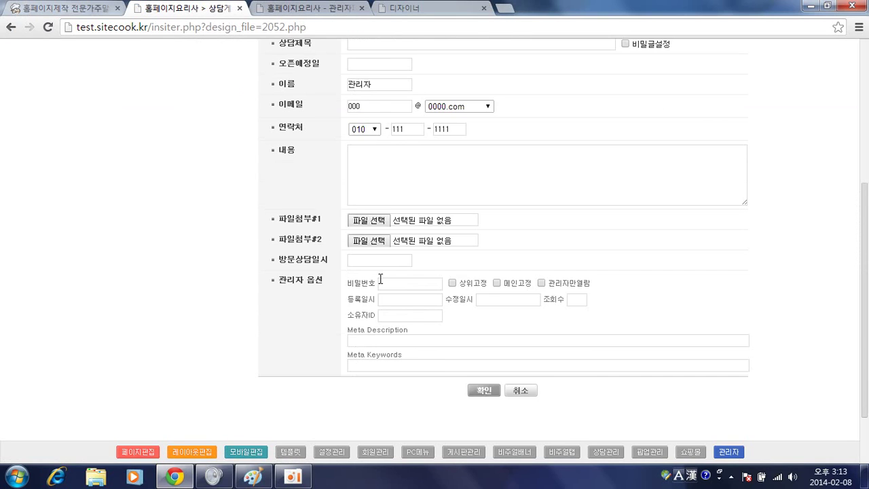
left_click(372, 263)
left_click(427, 327)
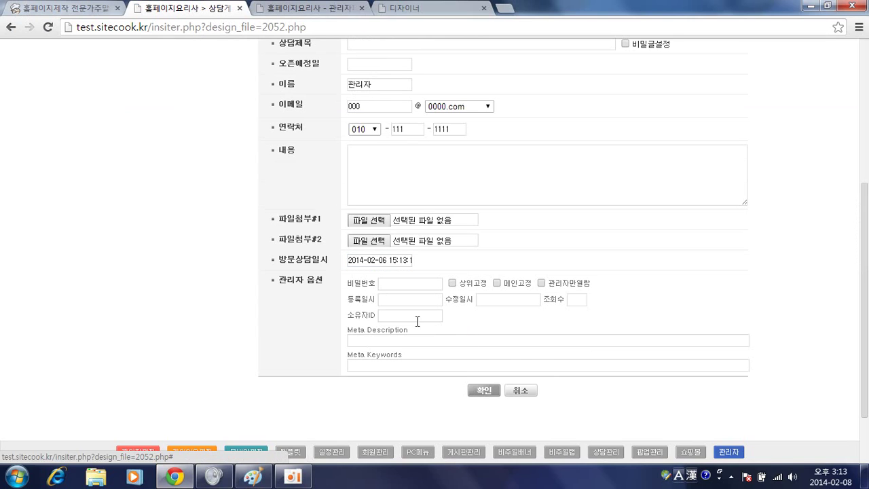
left_click(393, 260)
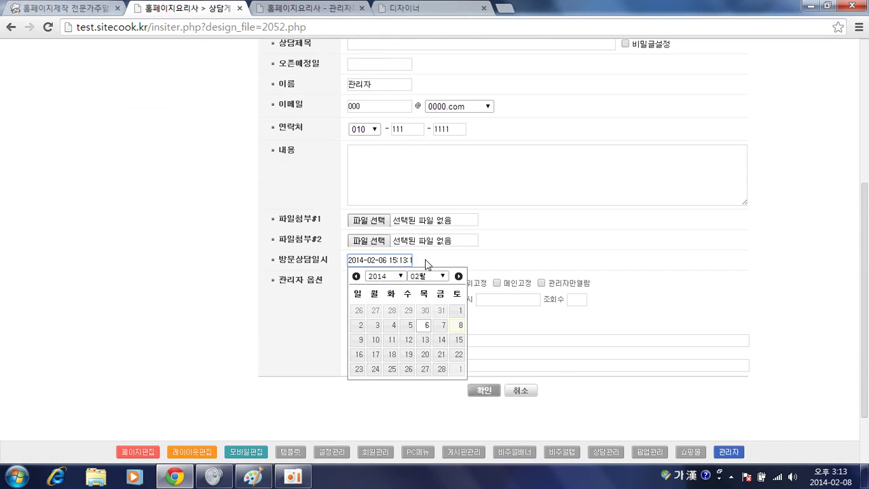
left_click(454, 259)
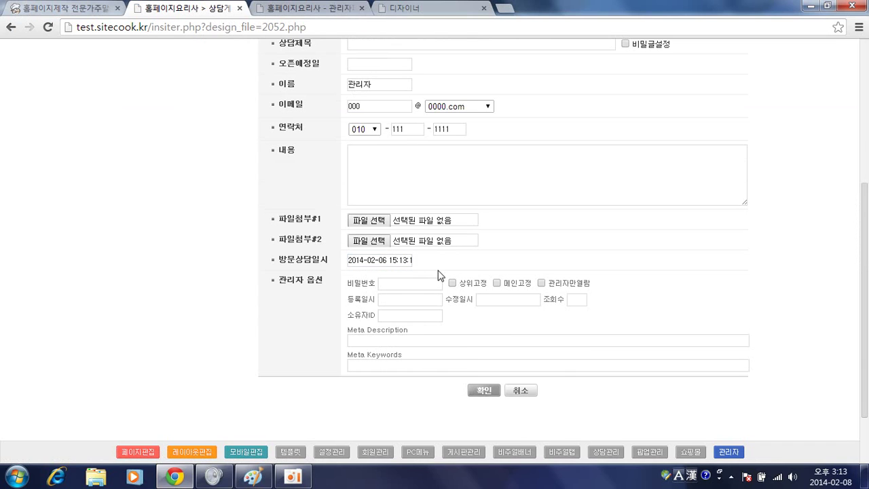
left_click(327, 12)
left_click(397, 8)
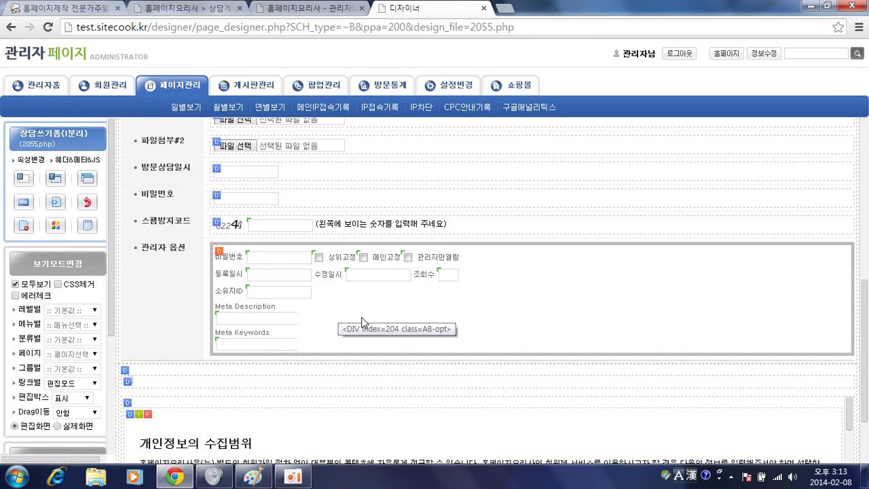
Copy the 조회수 input box and paste it below the 방문상담일시 date field
left_click(448, 279)
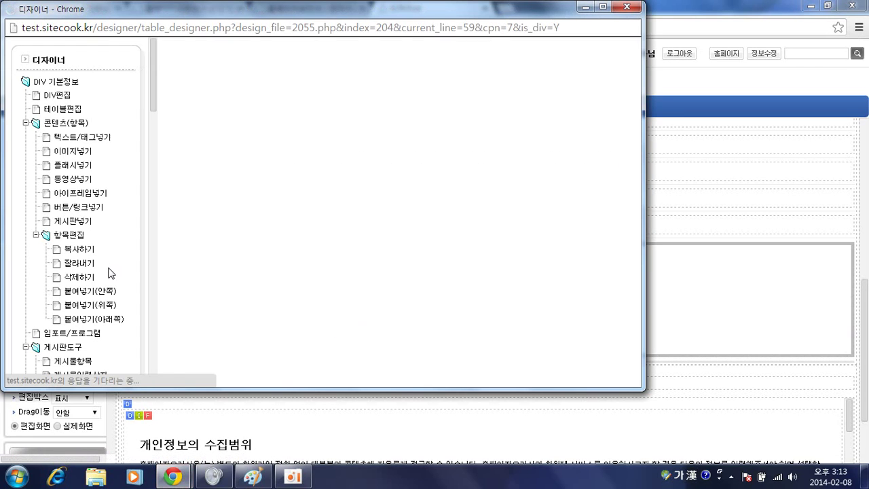
left_click(80, 249)
left_click(350, 108)
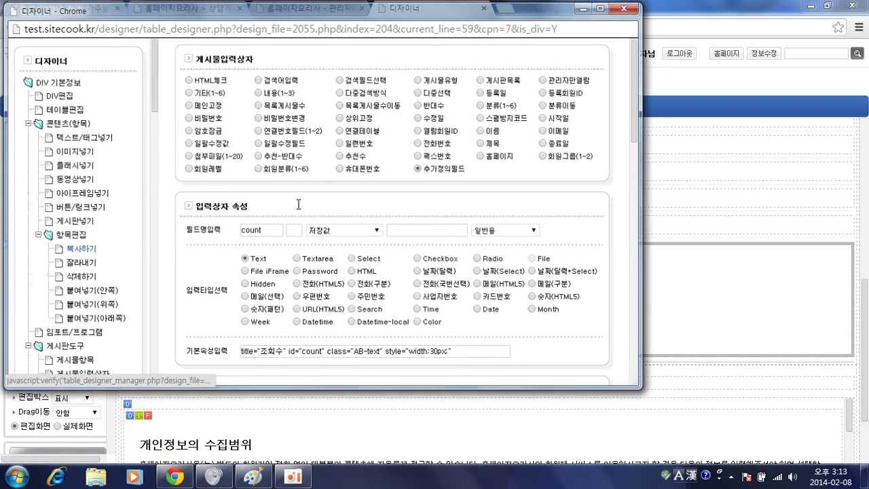
left_click(238, 178)
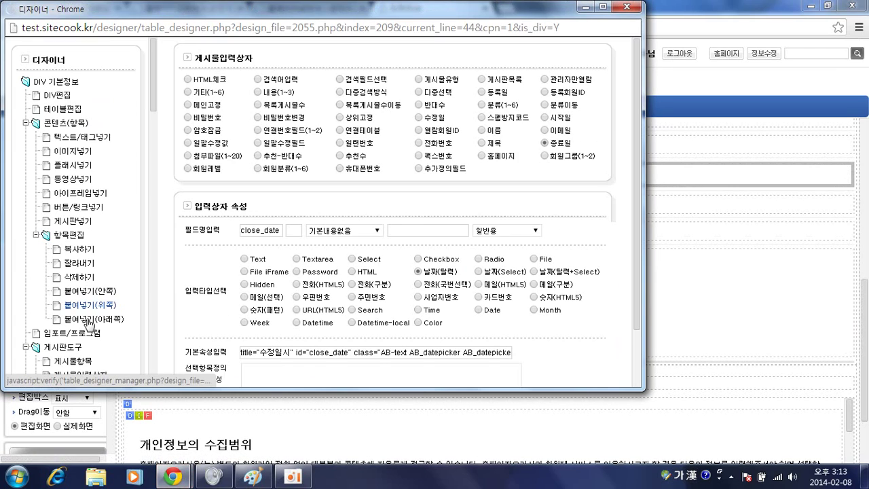
left_click(88, 319)
left_click(351, 109)
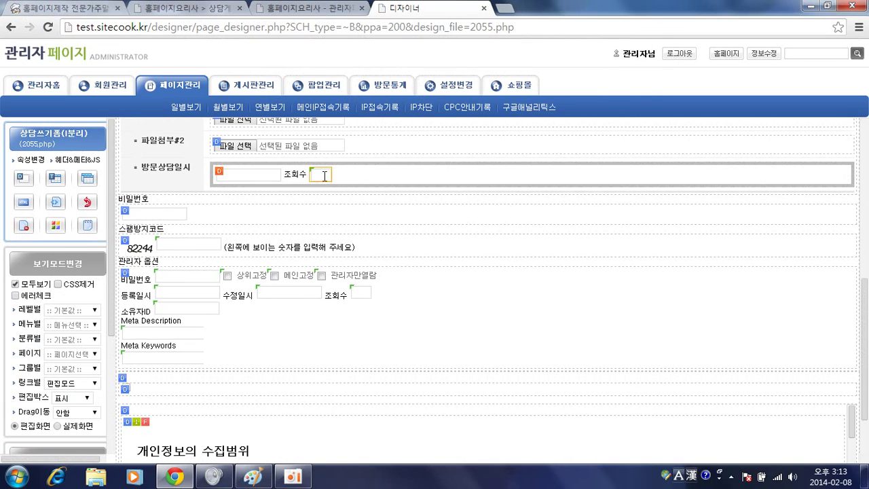
Set the pasted box to store in 기타(1~6) field etc number 1, and save
left_click(325, 176)
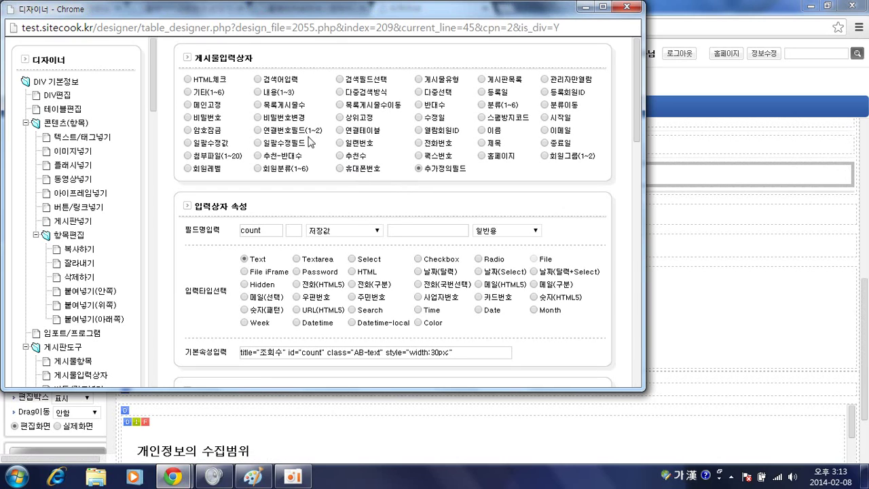
left_click(188, 93)
left_click(295, 231)
type("1")
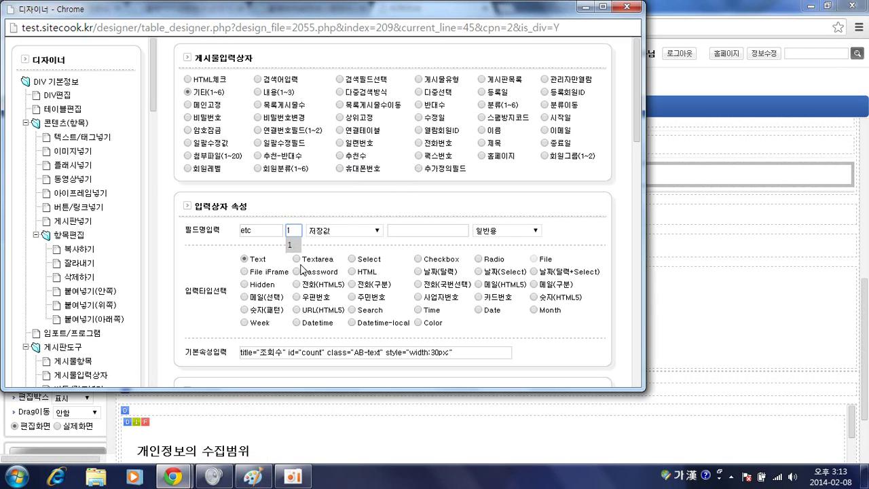
scroll(363, 299, "down", 1)
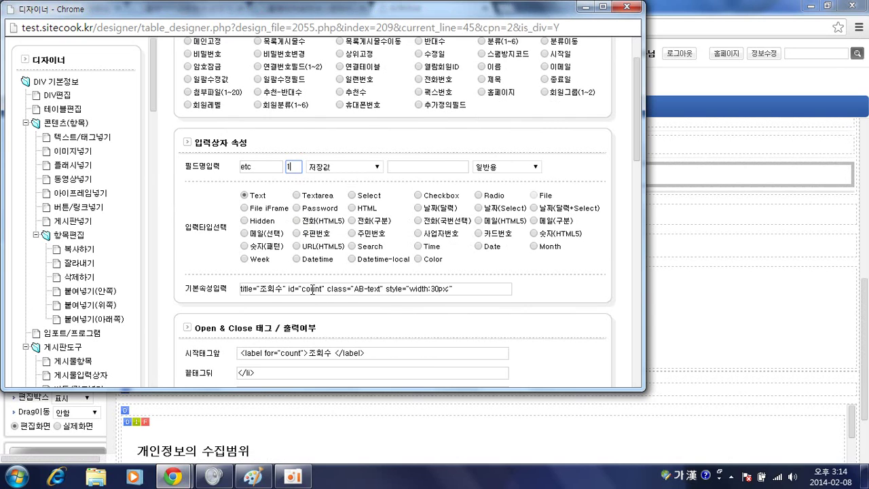
scroll(353, 293, "down", 1)
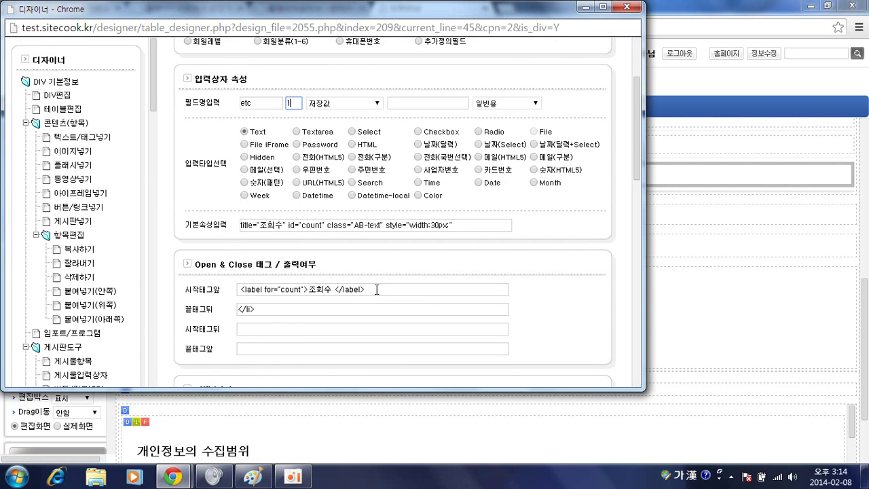
scroll(377, 289, "down", 3)
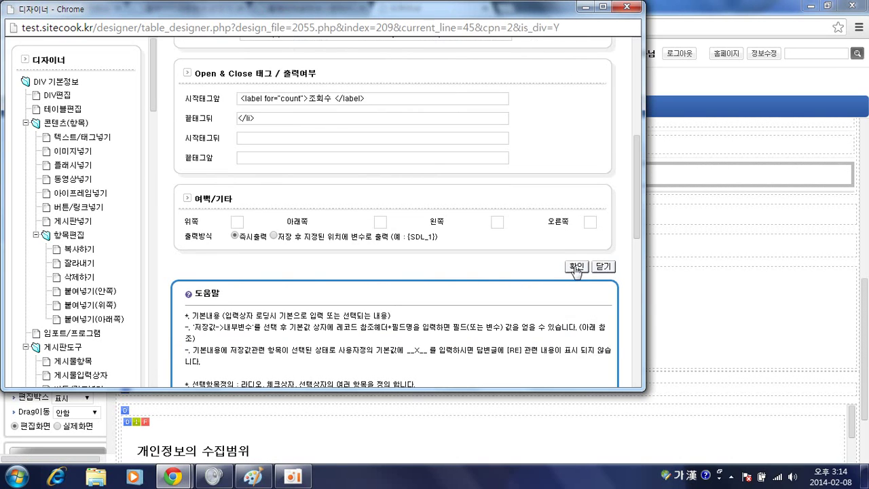
left_click(576, 267)
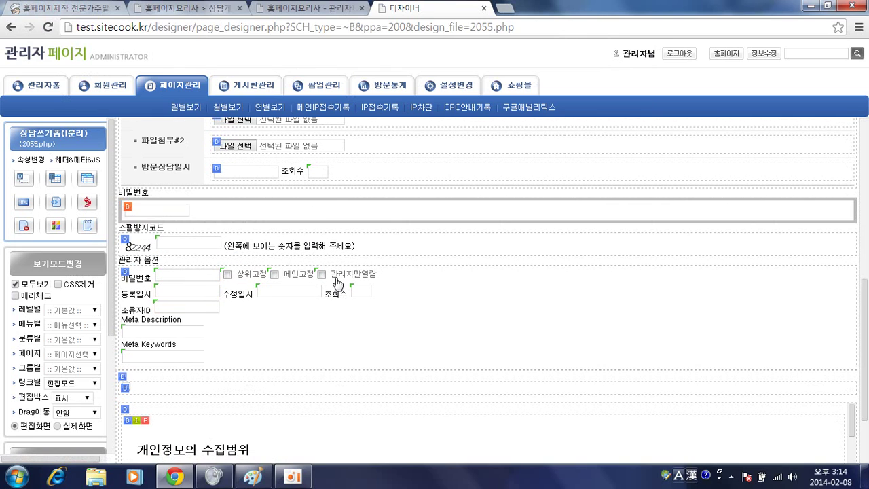
Delete the </li> closing tag from the copied box's 끝태그뒤 setting and save
left_click(314, 181)
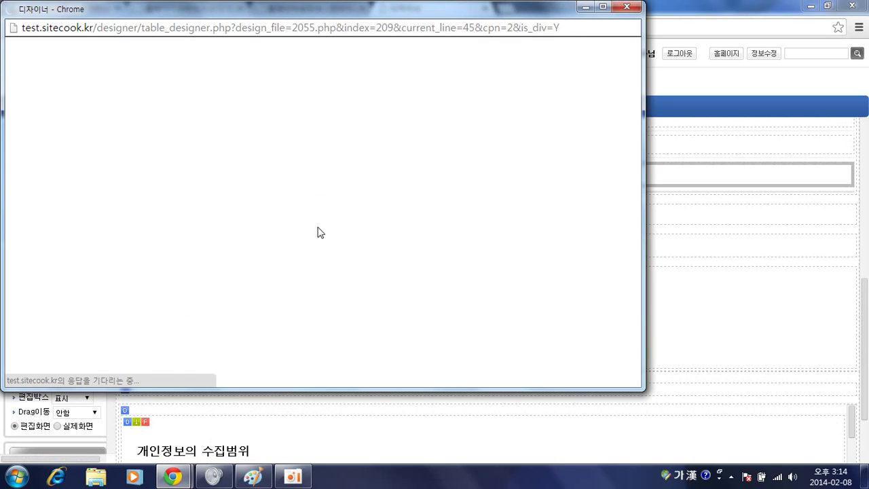
scroll(347, 277, "down", 2)
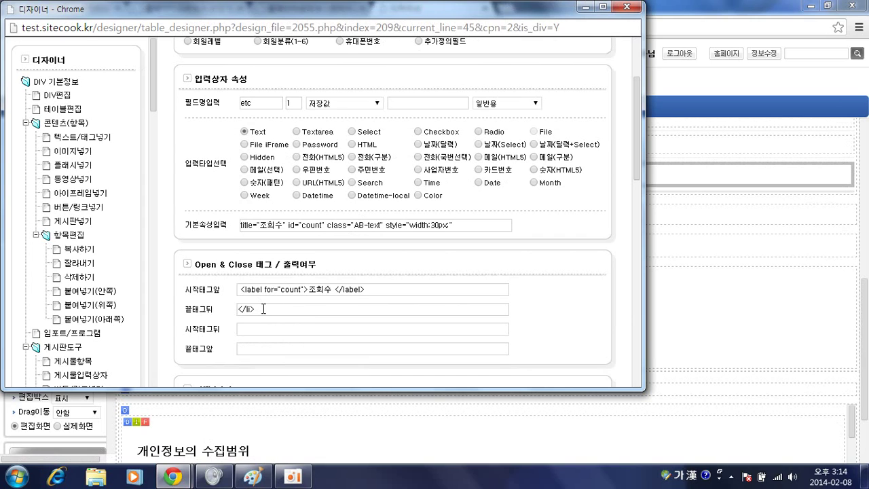
triple_click(318, 285)
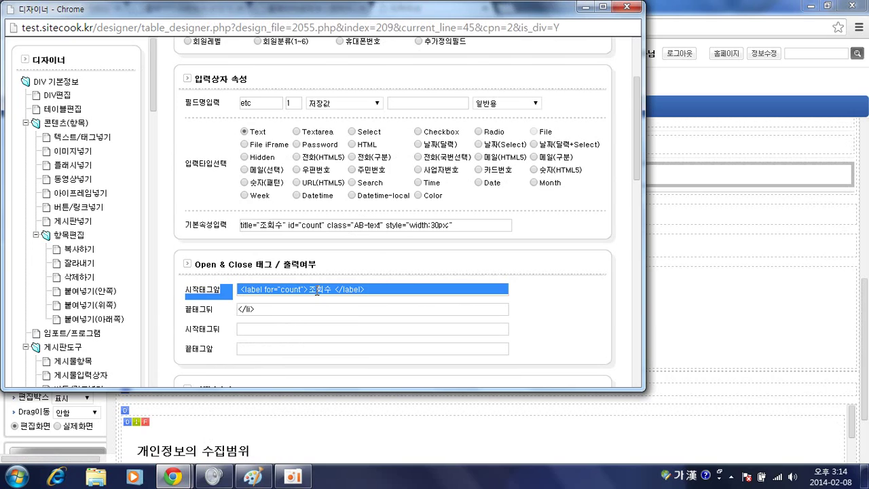
left_click(318, 290)
left_click(317, 309)
double_click(278, 309)
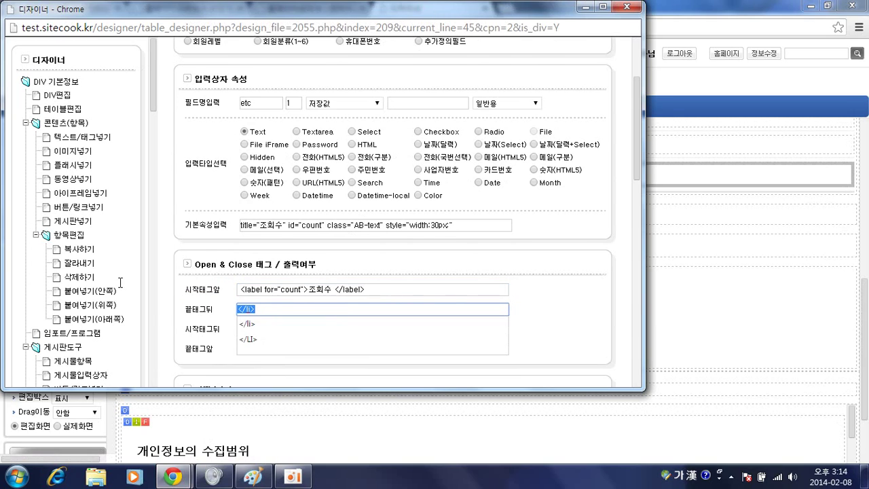
key("BackSpace")
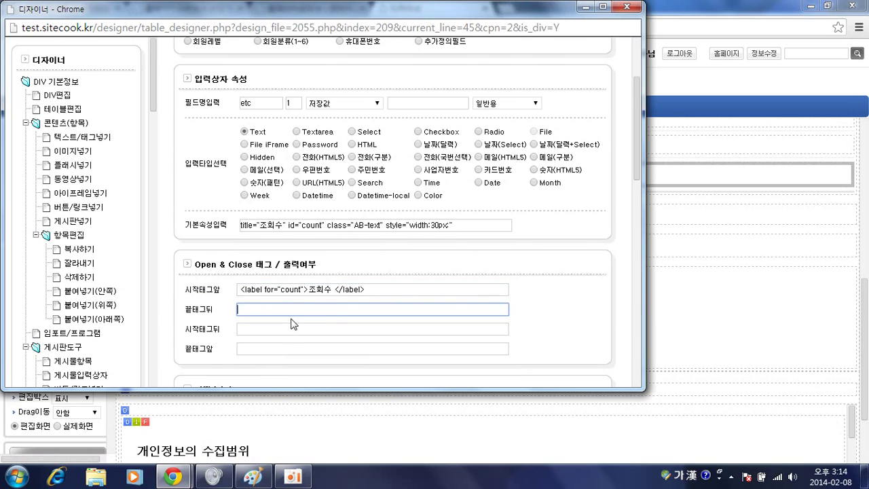
scroll(462, 286, "down", 3)
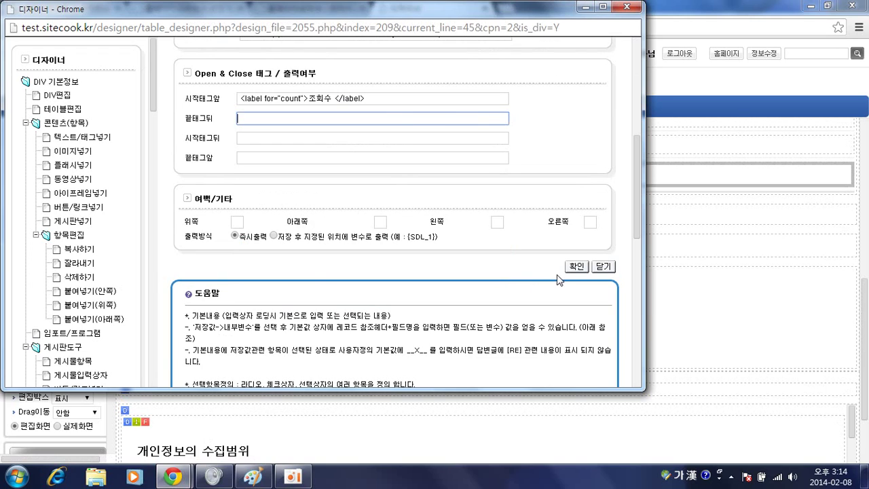
left_click(573, 265)
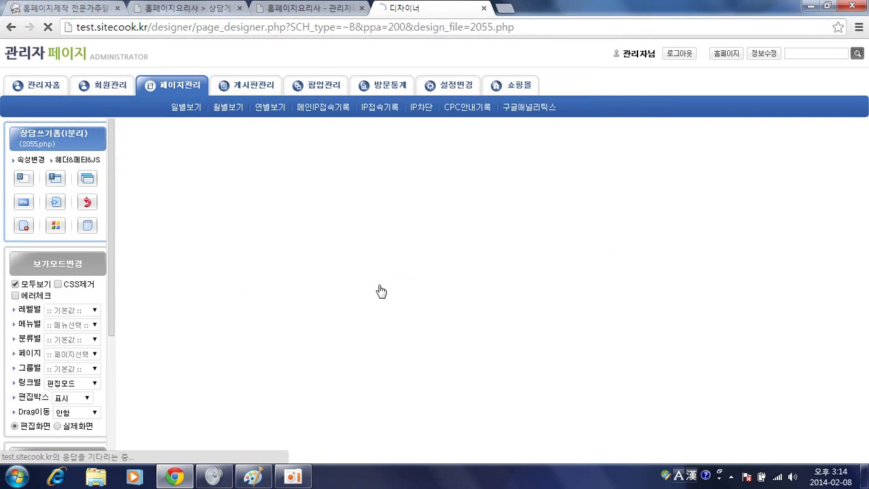
Review the updated 방문상담일시 row and reopen the copied box's settings
scroll(240, 258, "down", 1)
scroll(198, 330, "up", 4)
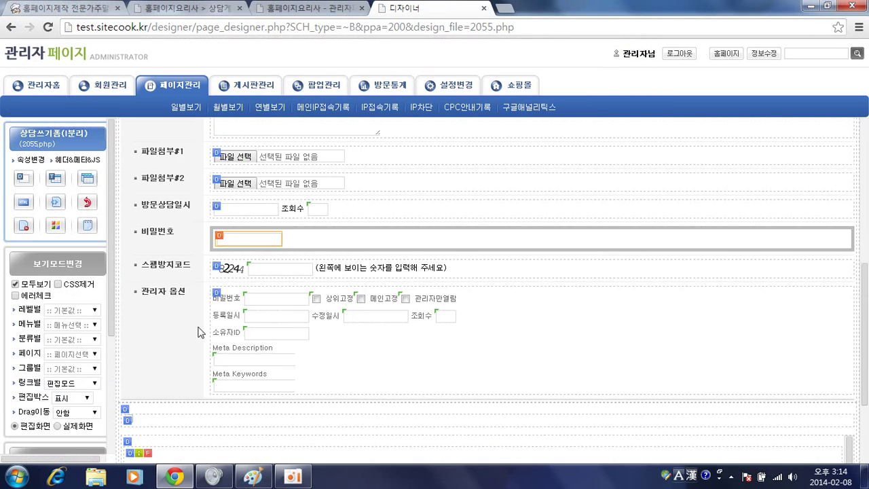
left_click(255, 310)
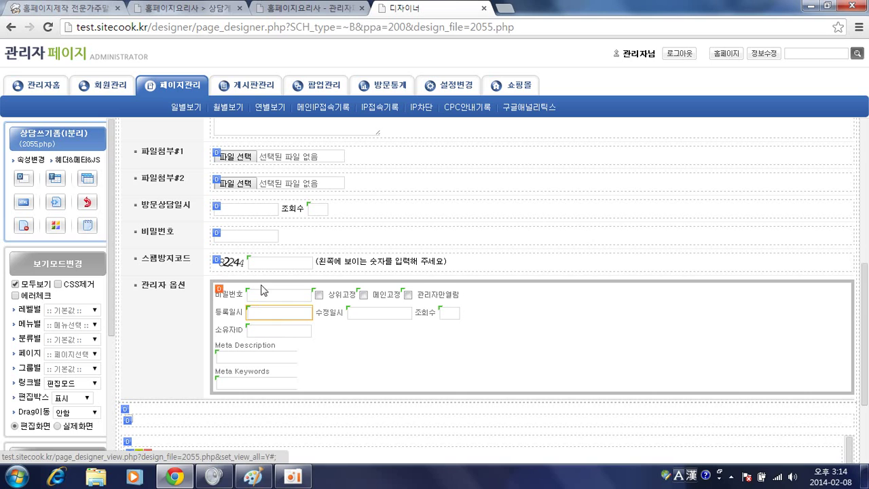
left_click(391, 327)
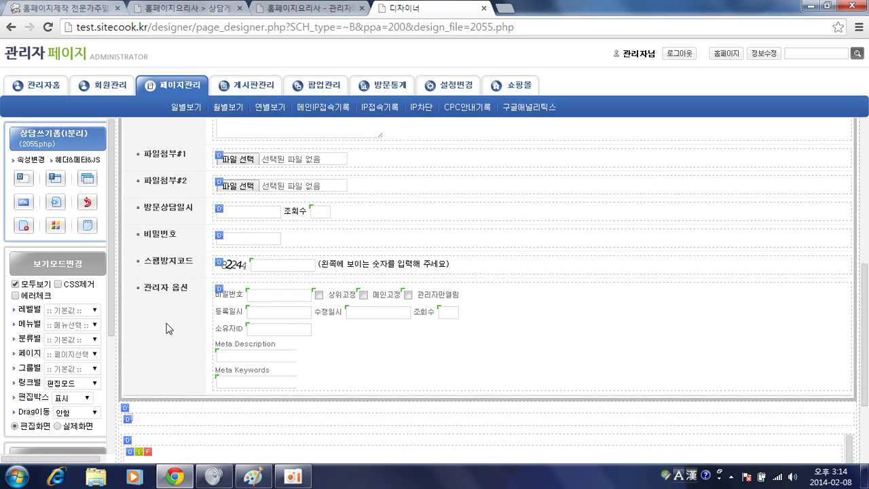
double_click(314, 209)
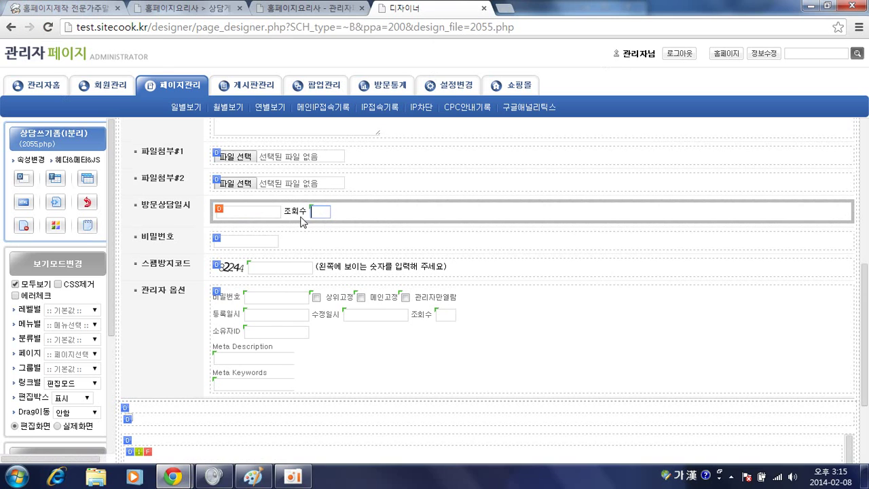
Relabel the copied box from 조회수 to 시간 and save
key("alt+Tab")
scroll(408, 224, "down", 3)
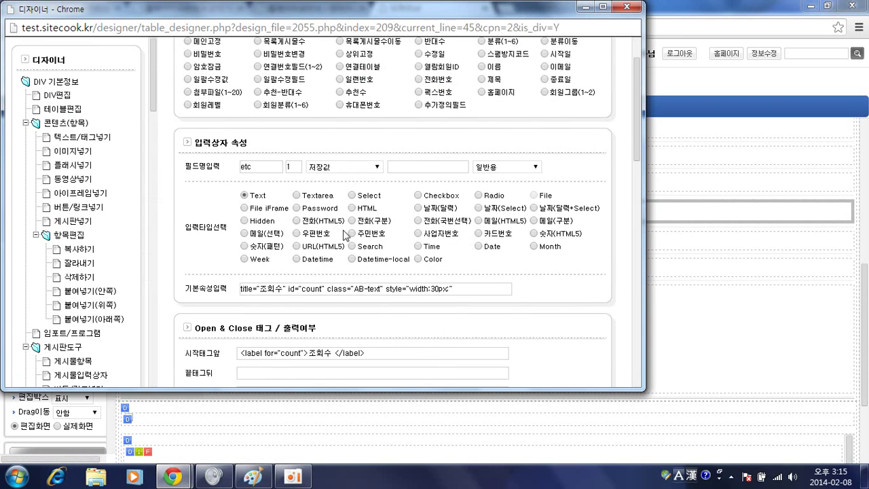
double_click(317, 289)
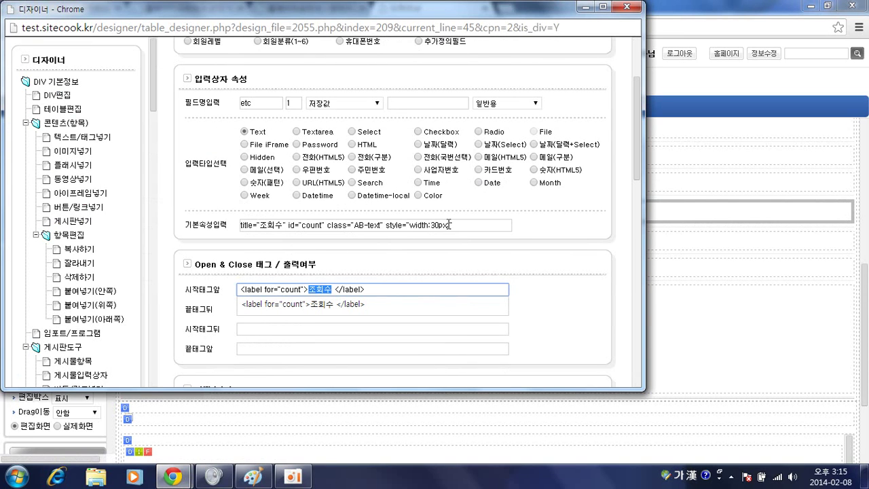
type("시간")
scroll(462, 237, "down", 3)
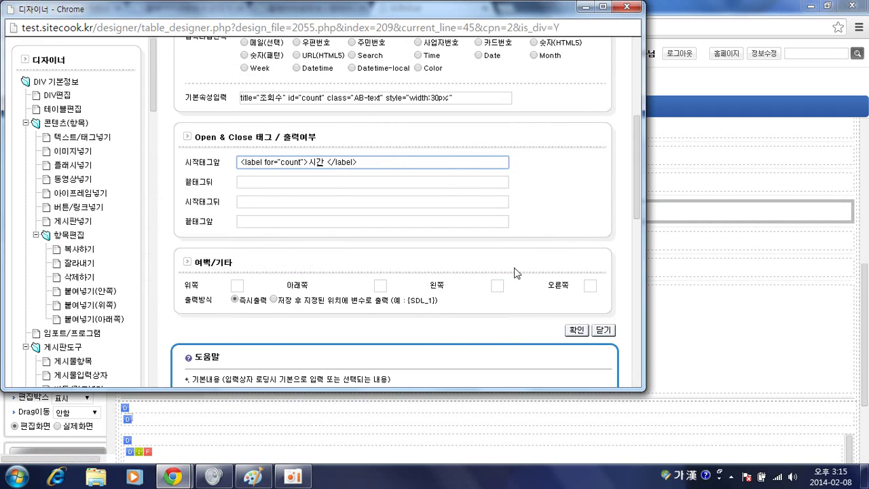
left_click(575, 329)
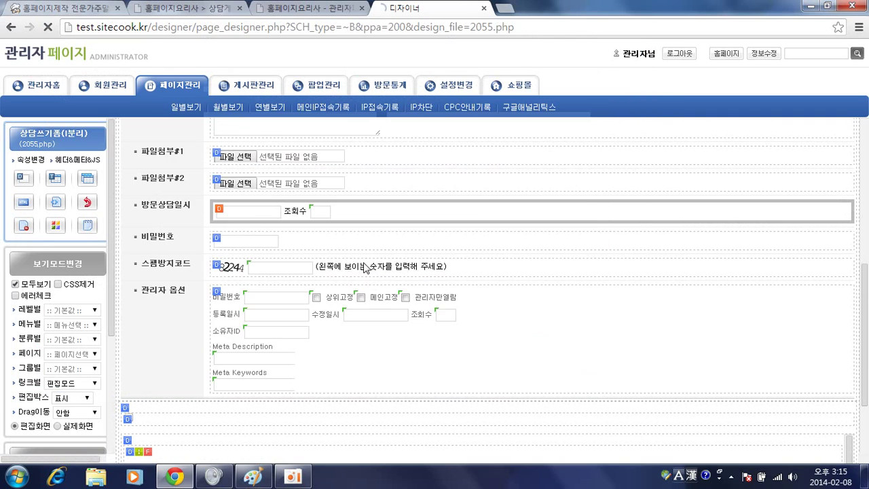
Delete the AB_datepicker_time class from the close_date field's attributes and save
double_click(263, 211)
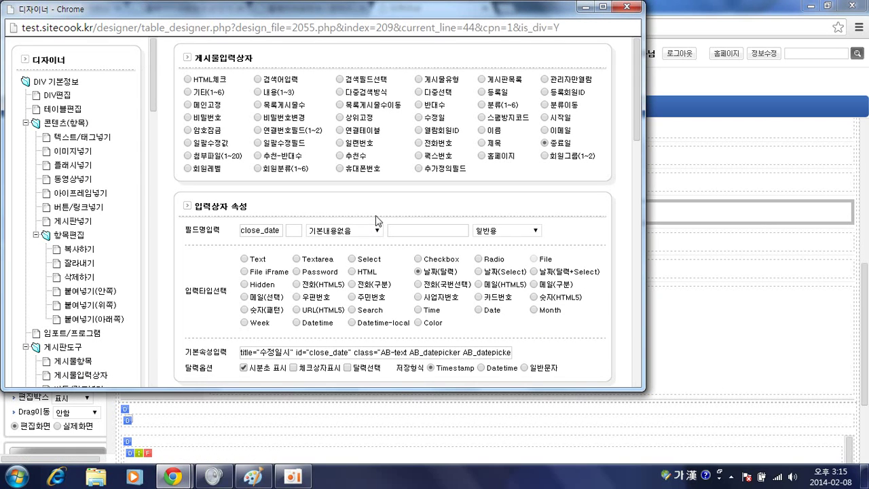
scroll(378, 216, "down", 1)
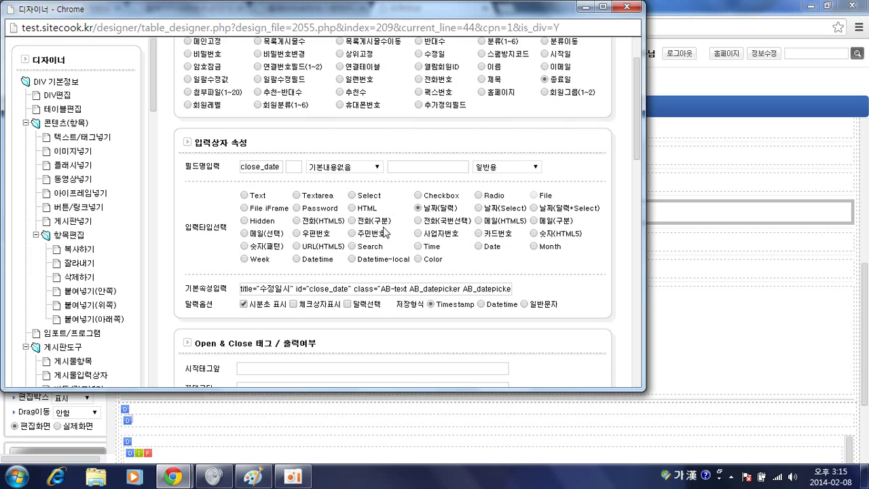
double_click(476, 288)
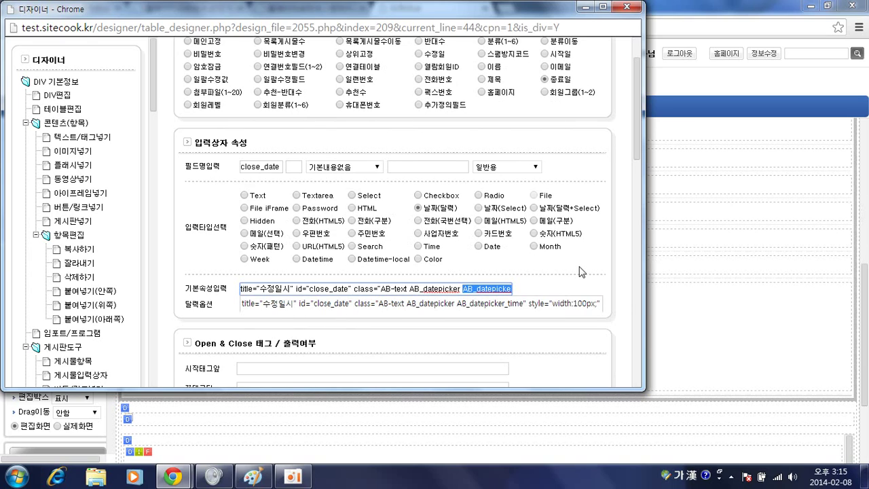
key("shift+End")
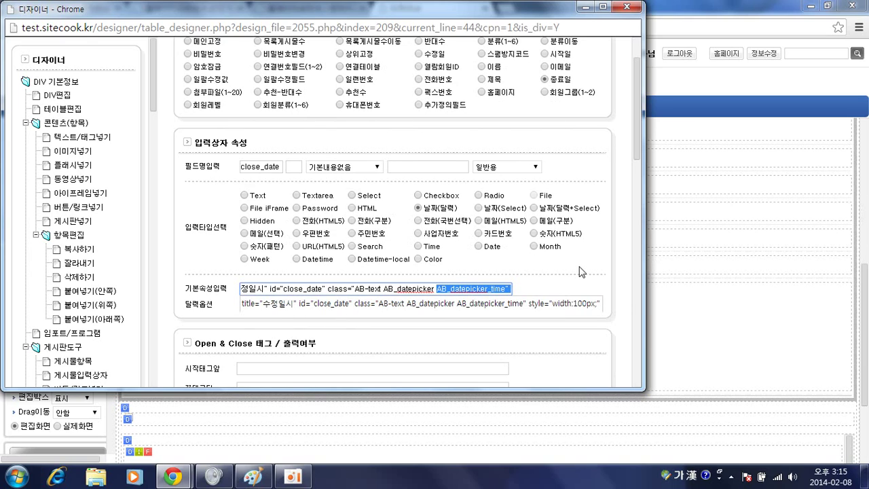
key("BackSpace")
key("BackSpace")
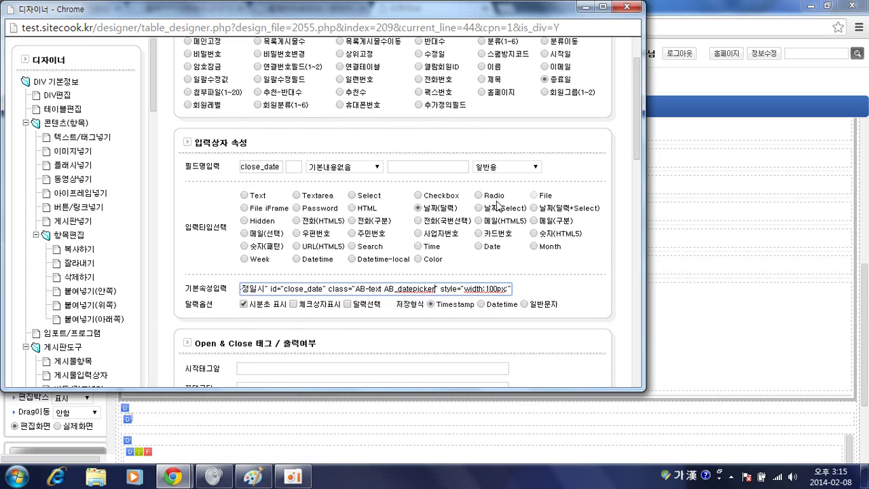
scroll(506, 216, "down", 3)
left_click(576, 346)
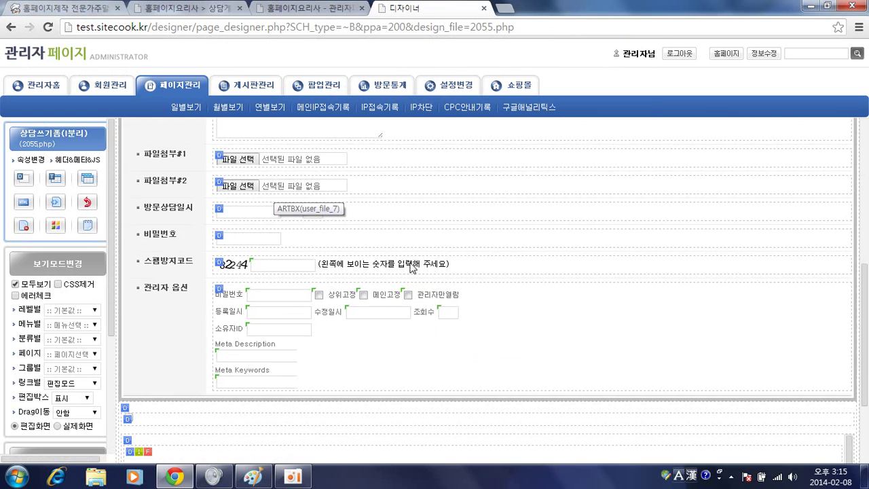
left_click(331, 13)
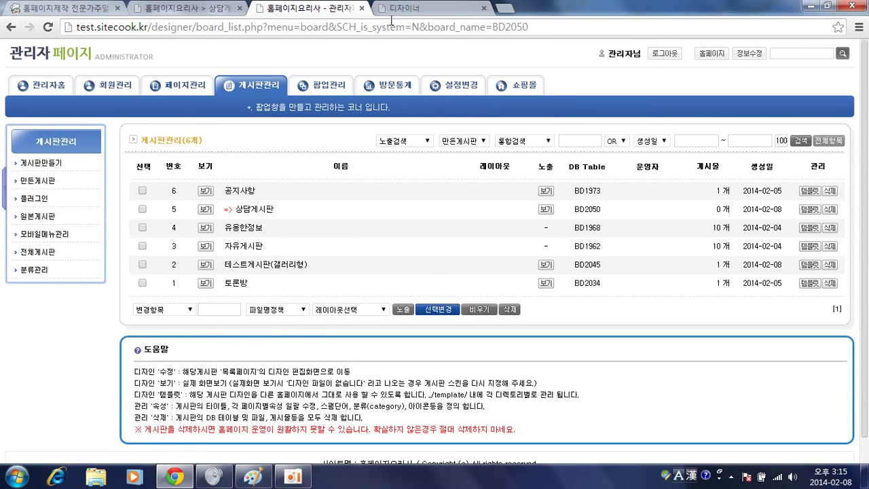
left_click(408, 13)
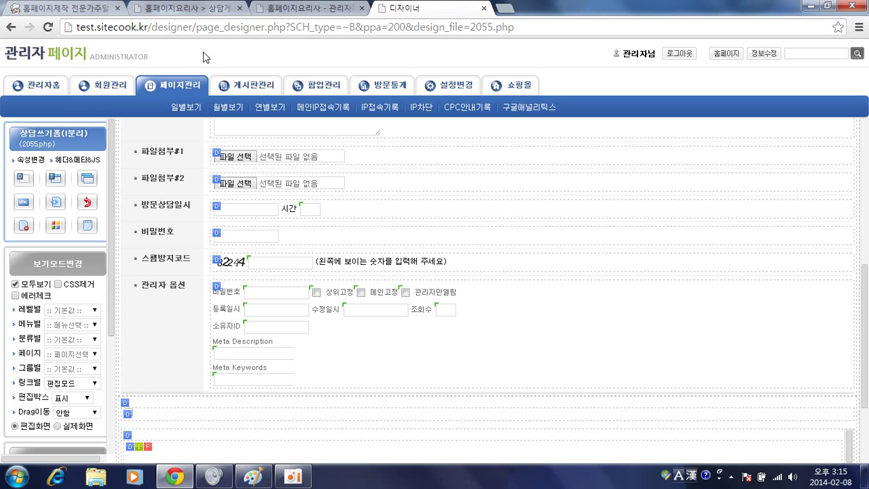
left_click(309, 17)
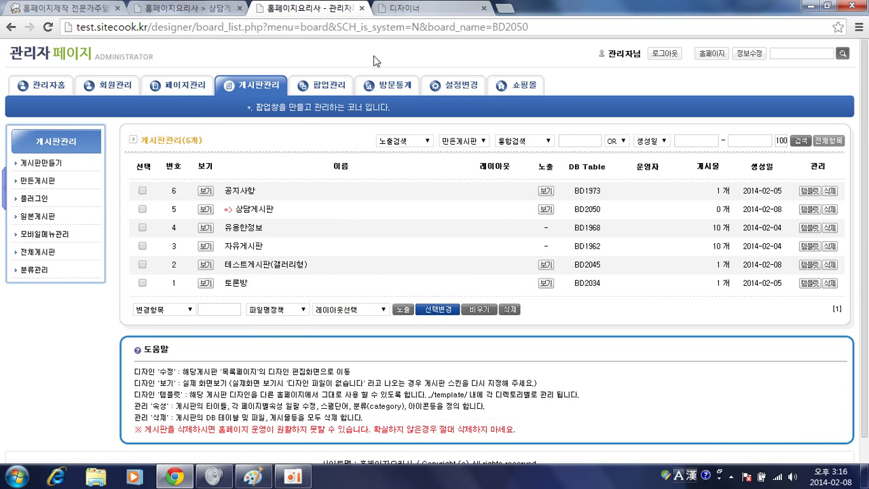
left_click(418, 10)
scroll(265, 215, "up", 3)
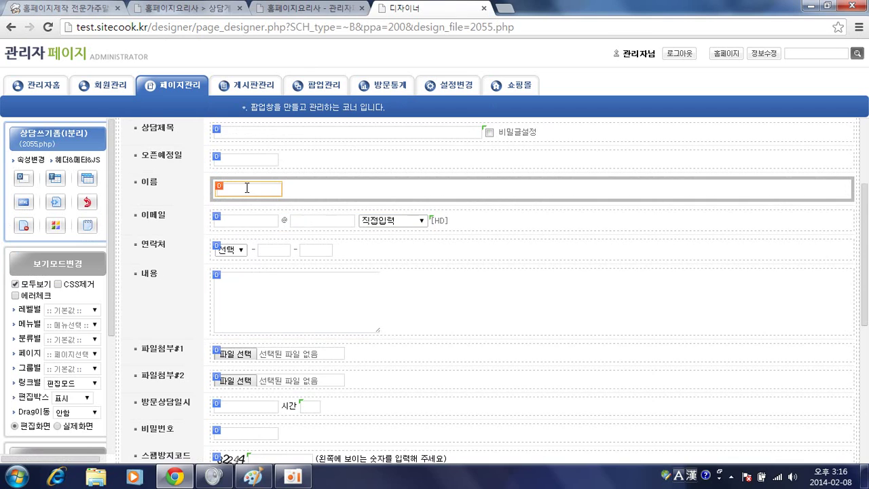
scroll(248, 197, "up", 1)
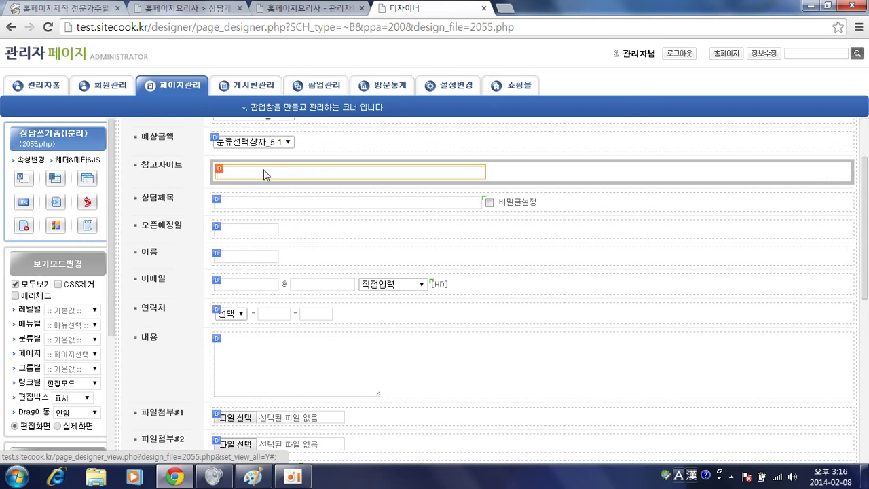
left_click(266, 171)
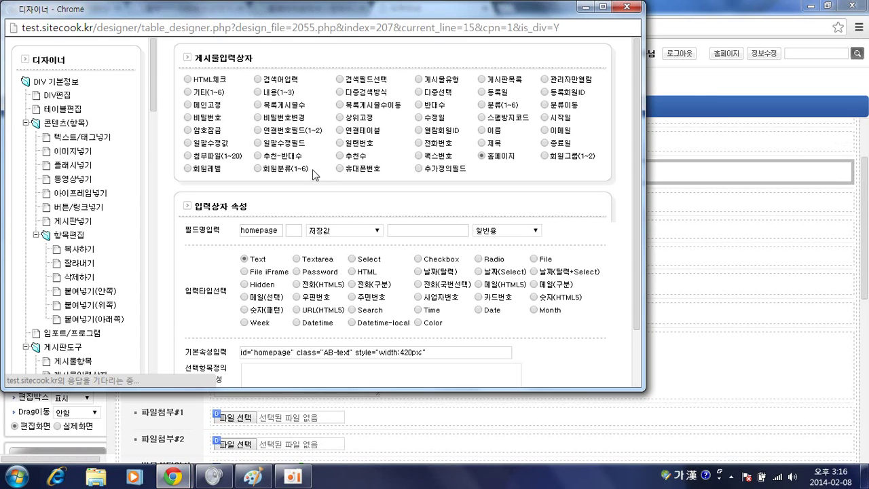
scroll(387, 196, "down", 1)
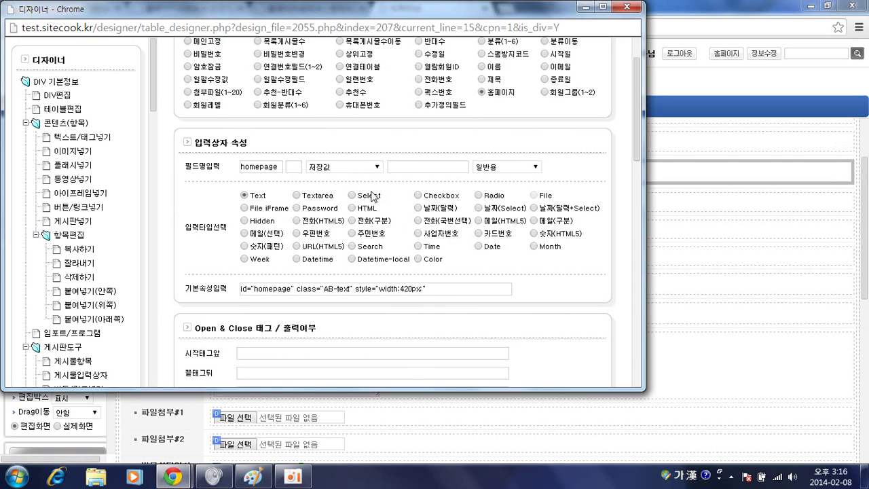
left_click(360, 170)
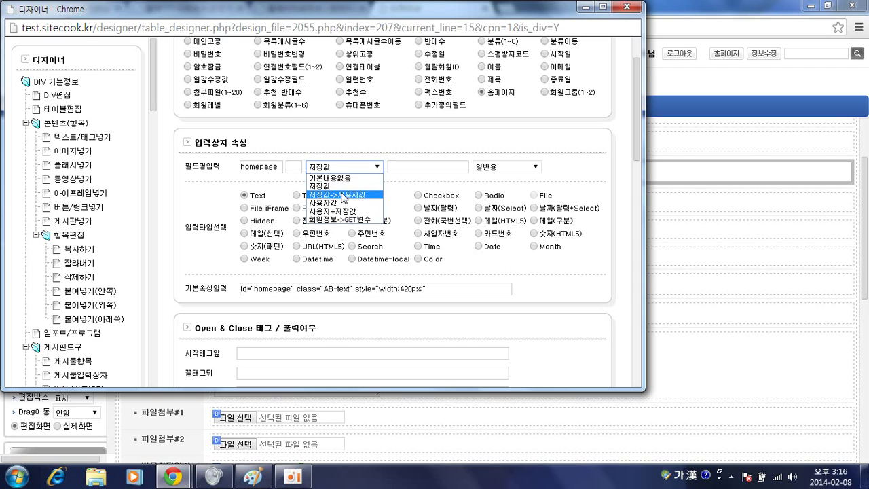
left_click(344, 195)
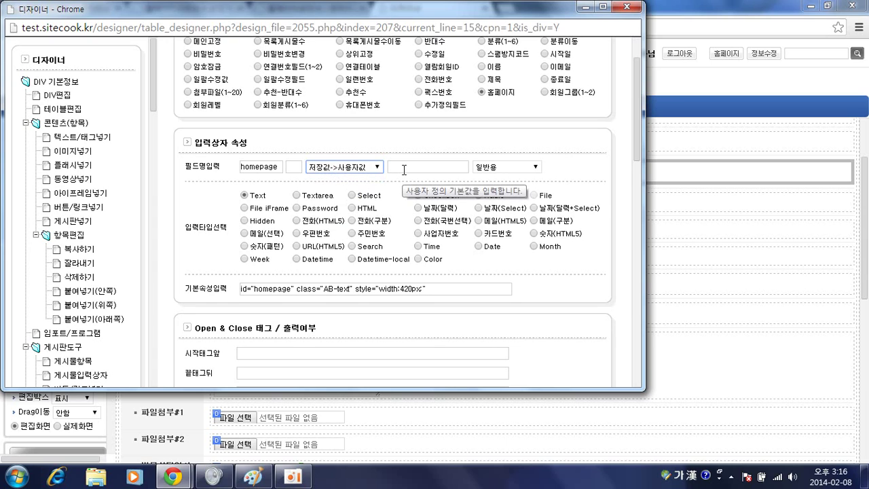
left_click(423, 167)
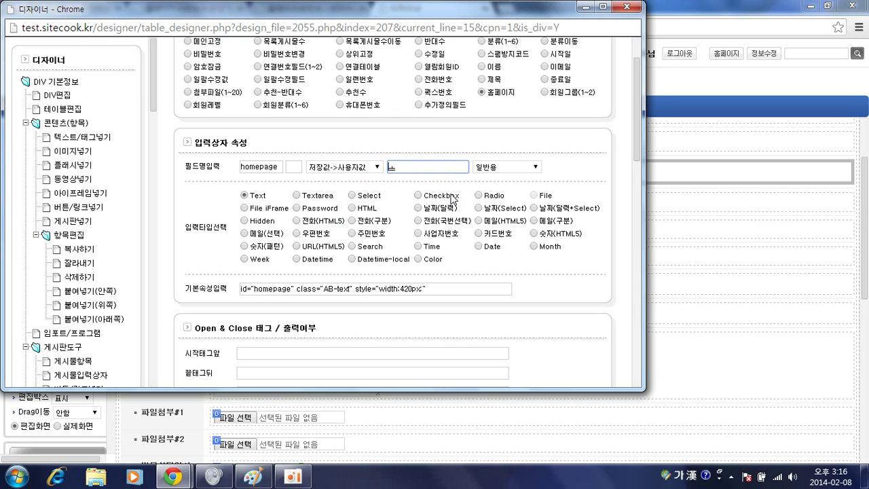
key("Hangul")
scroll(482, 204, "down", 4)
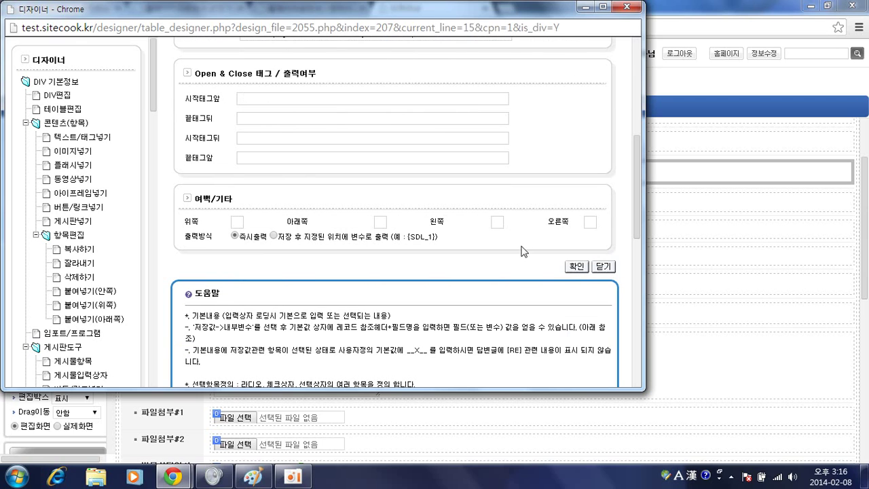
left_click(572, 268)
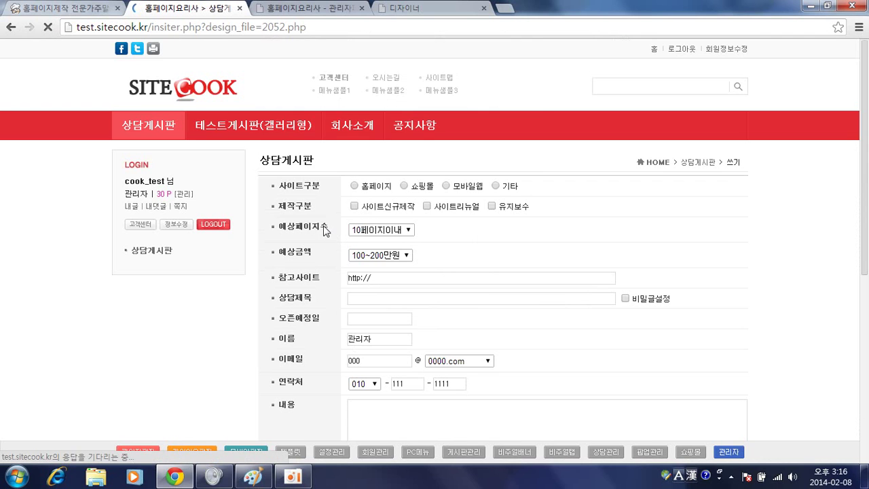
left_click(465, 145)
scroll(438, 236, "down", 4)
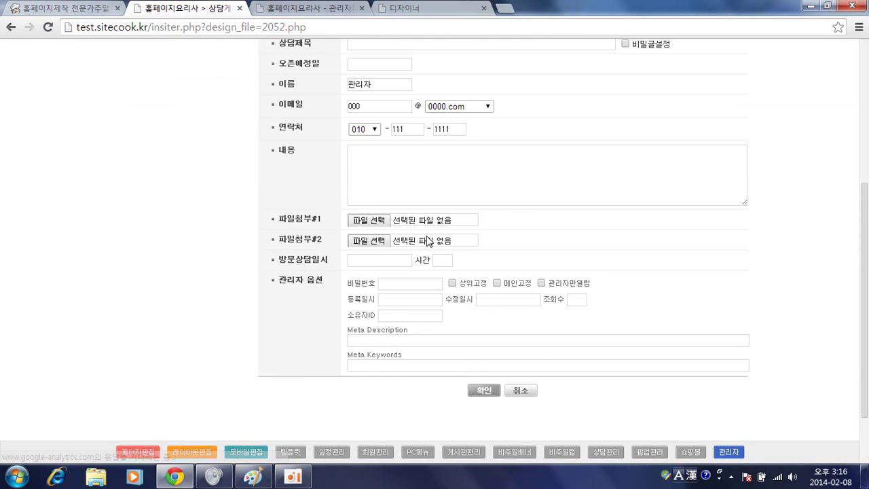
scroll(427, 235, "up", 1)
scroll(428, 236, "up", 1)
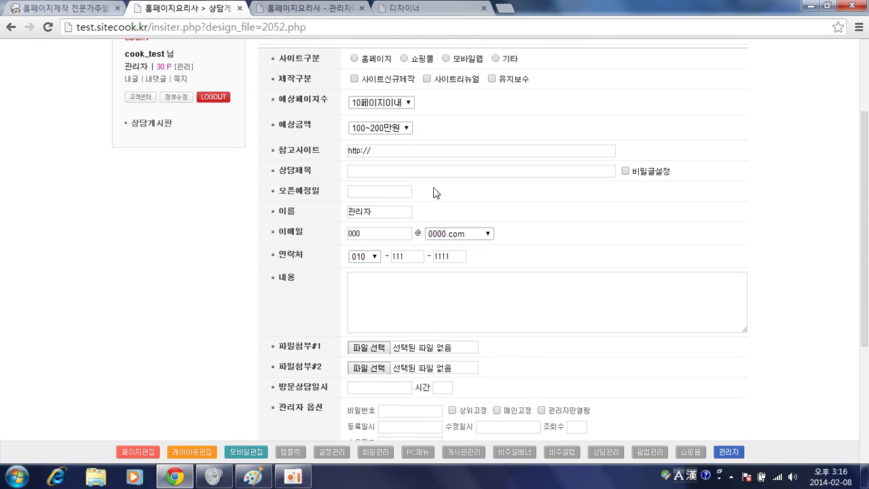
left_click(383, 173)
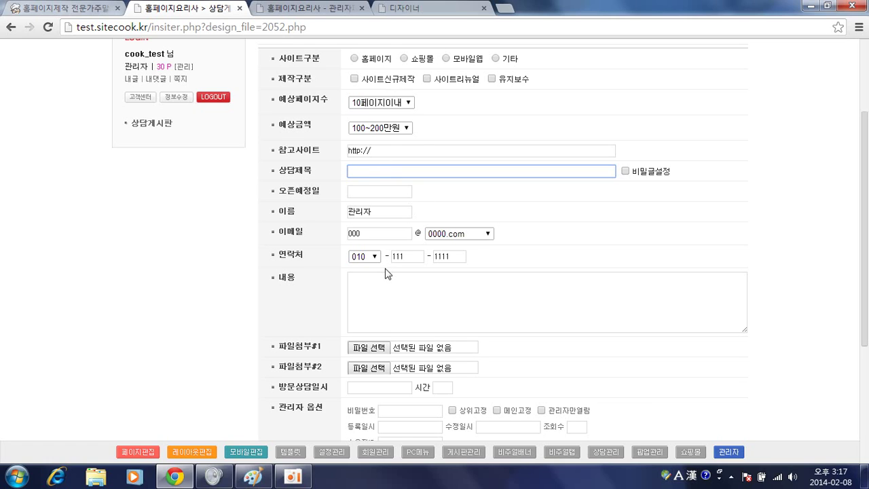
left_click(382, 149)
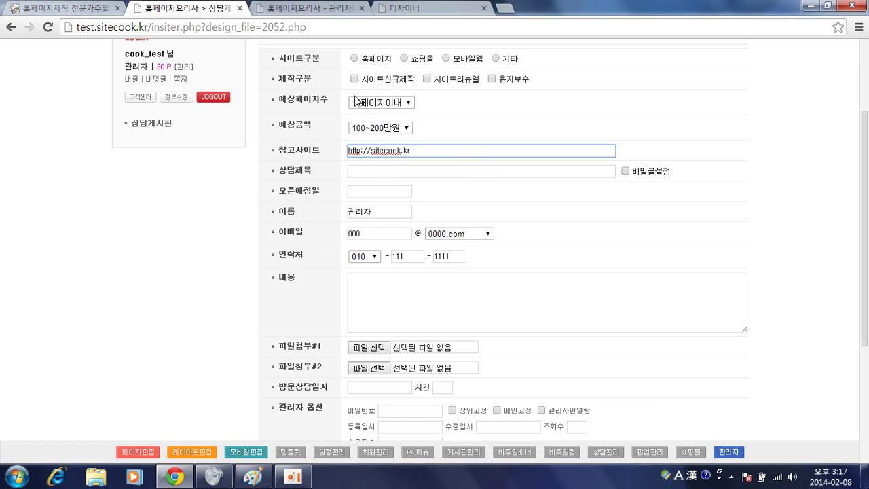
left_click(355, 59)
left_click(354, 80)
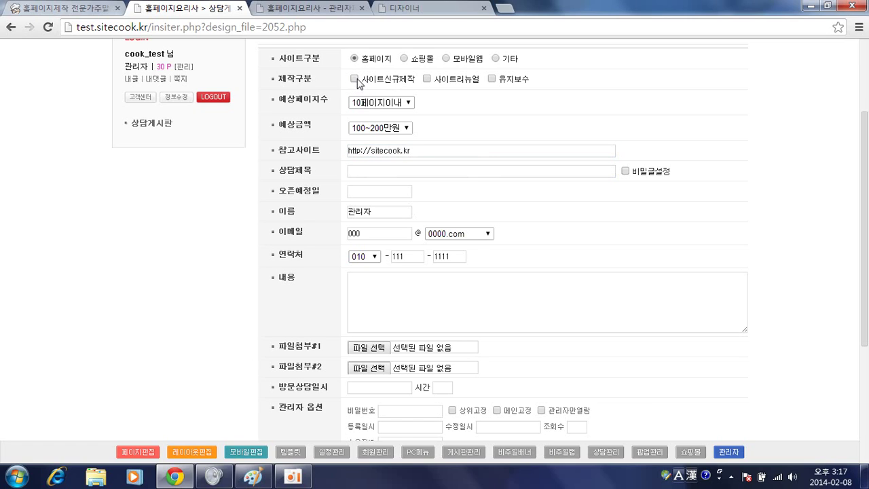
Enter title 22, pick 2014-01-29 for both dates, and choose a file for 파일첨부#1
left_click(379, 170)
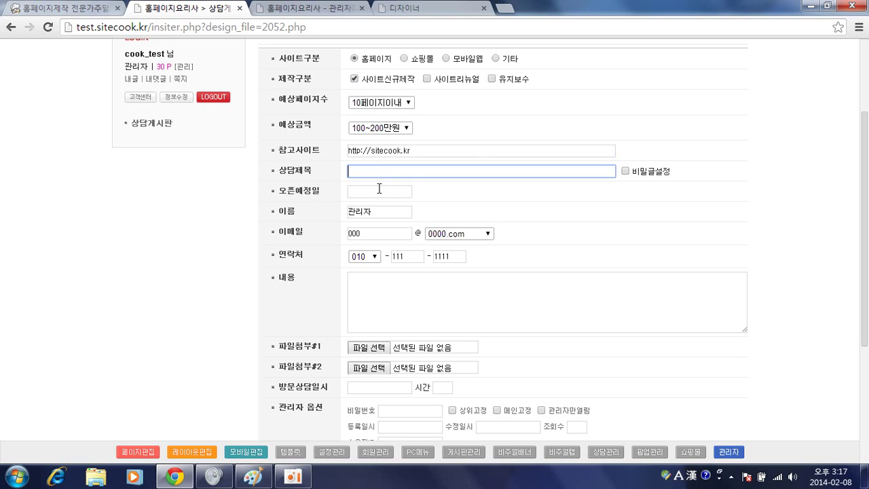
type("22")
left_click(380, 191)
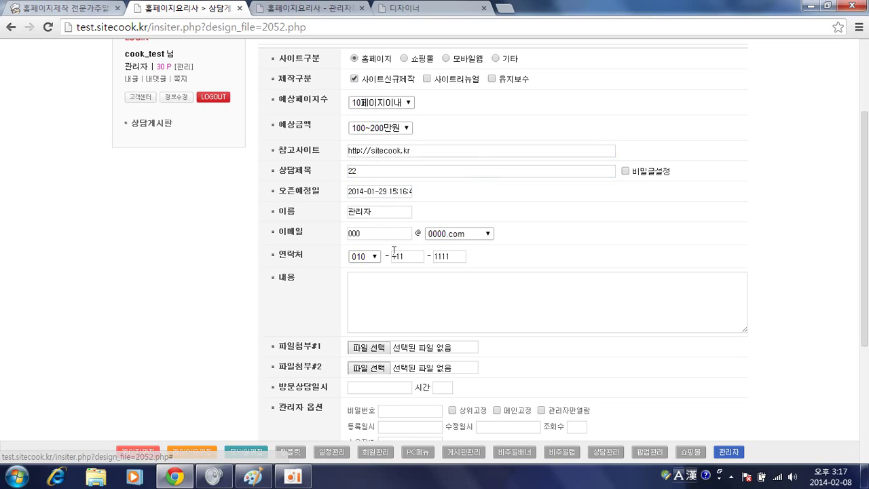
left_click(380, 388)
scroll(407, 224, "down", 2)
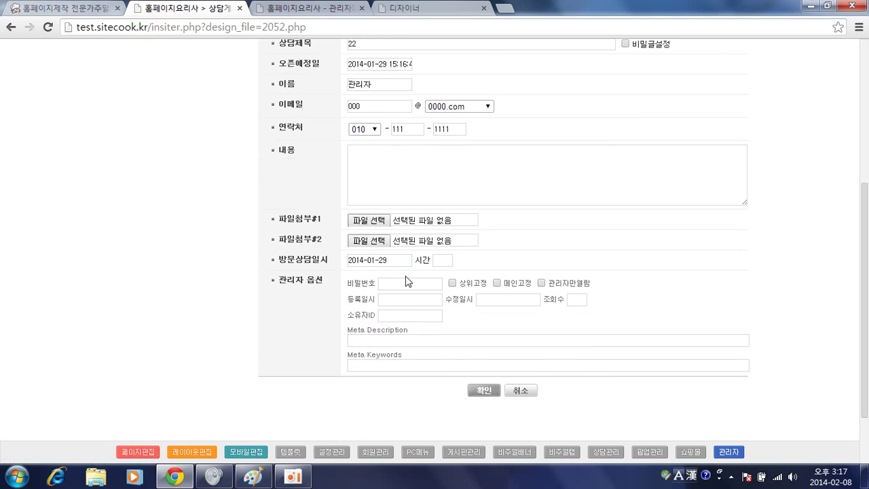
left_click(370, 220)
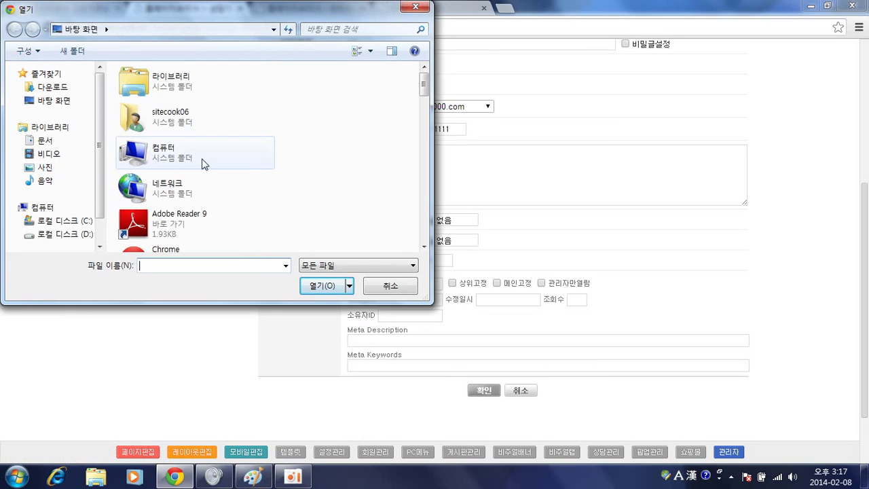
Attach 제목 없음.jpg from the Pictures library as the first file
double_click(170, 87)
double_click(165, 128)
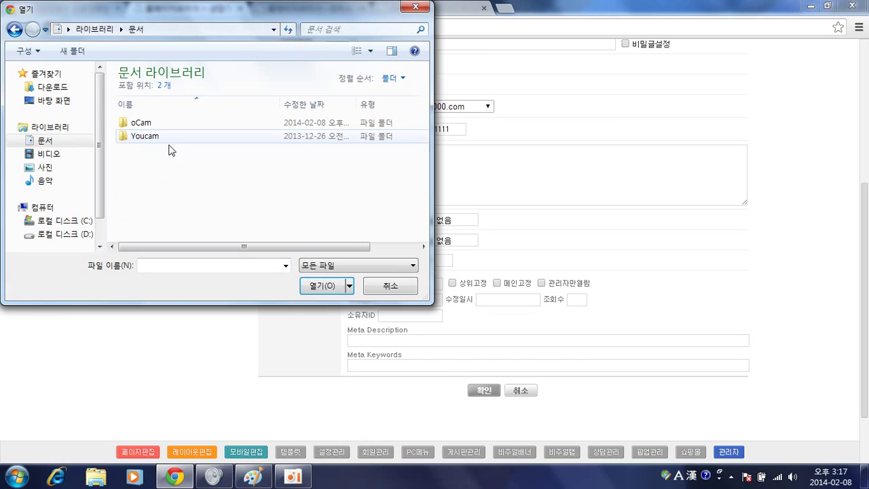
left_click(153, 143)
double_click(153, 140)
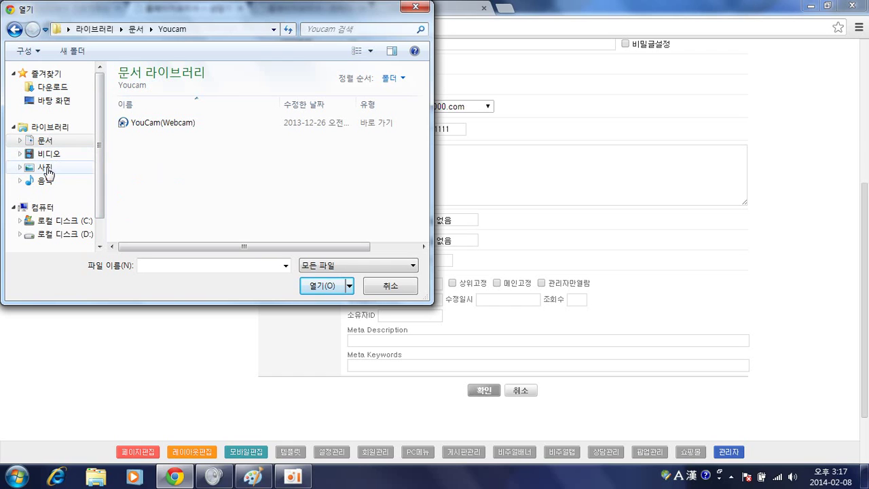
left_click(46, 170)
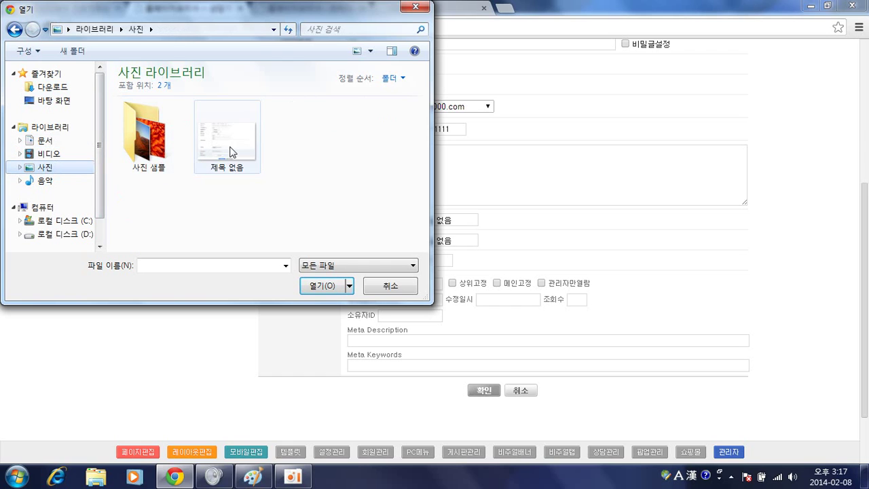
double_click(231, 152)
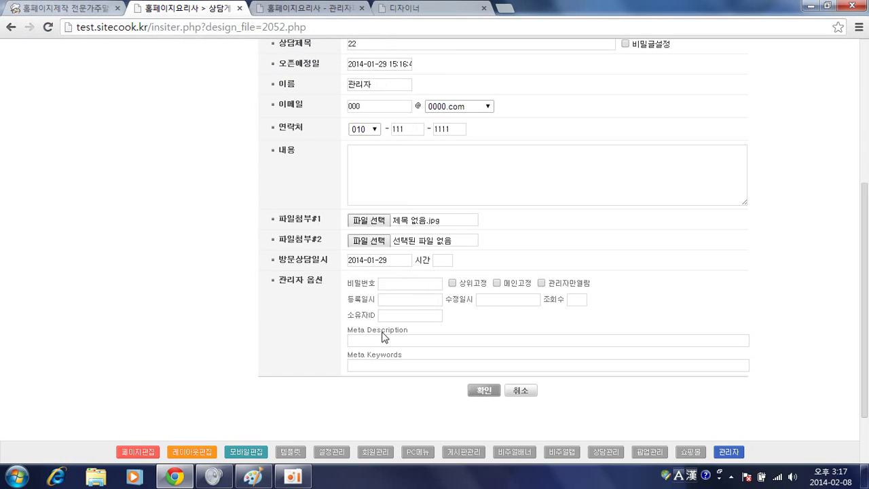
Add the content '테스트 입니다.' and submit the post with 확인
left_click(483, 391)
left_click(502, 125)
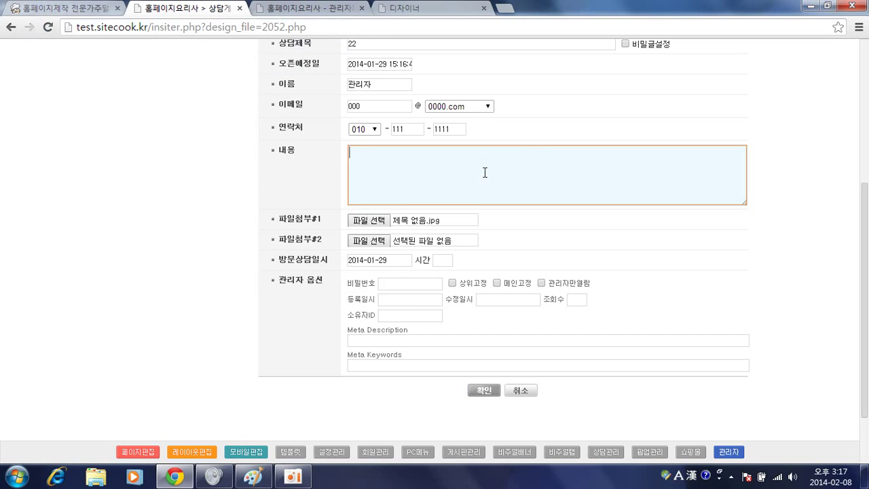
key("Hangul")
type("테스트 입니다.")
left_click(490, 393)
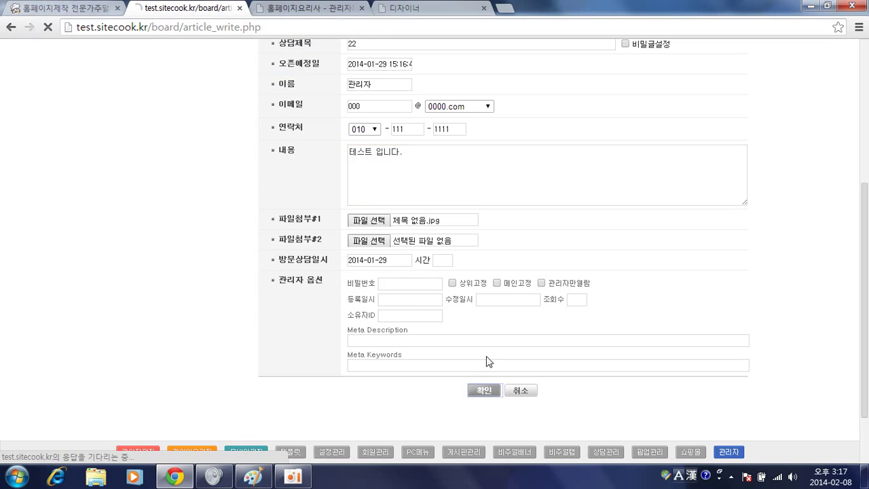
Close the '등록되었습니다.' alert so the site returns to its home page
left_click(513, 109)
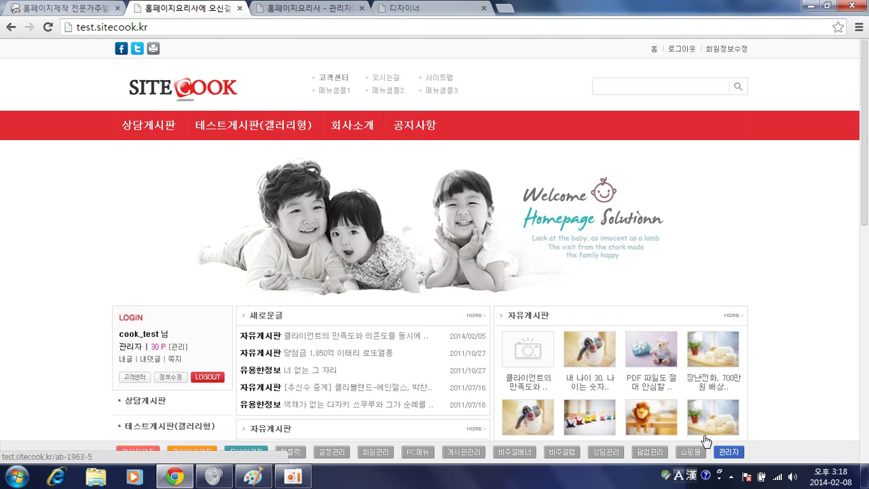
Go to 상담게시판's 글쓰기 page and load it (2052.php) in the page designer
scroll(448, 353, "down", 2)
scroll(441, 334, "down", 1)
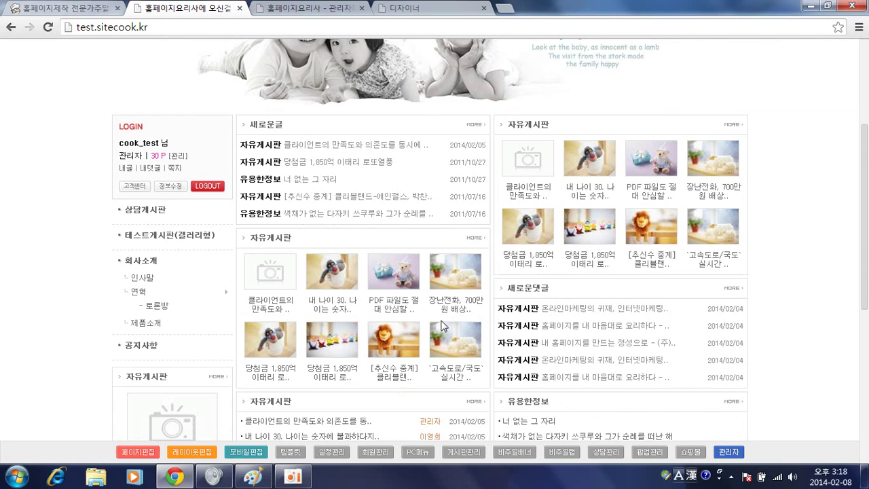
scroll(795, 382, "down", 3)
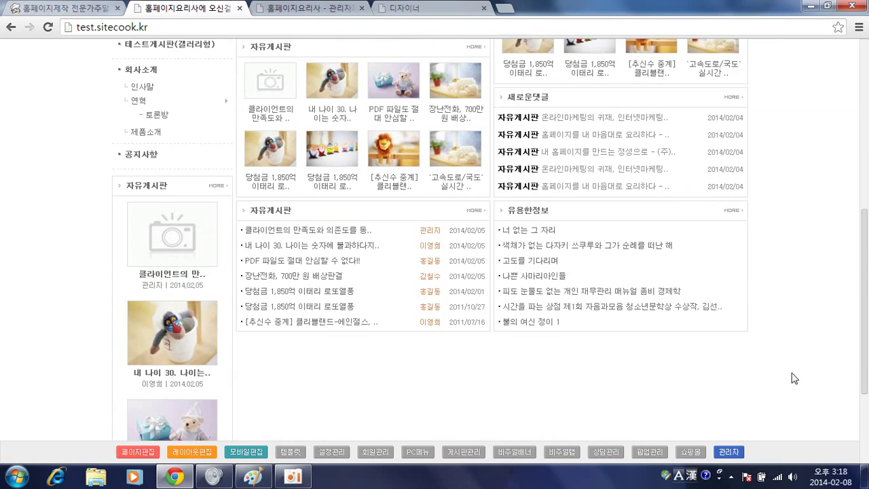
scroll(682, 350, "down", 1)
scroll(598, 292, "down", 1)
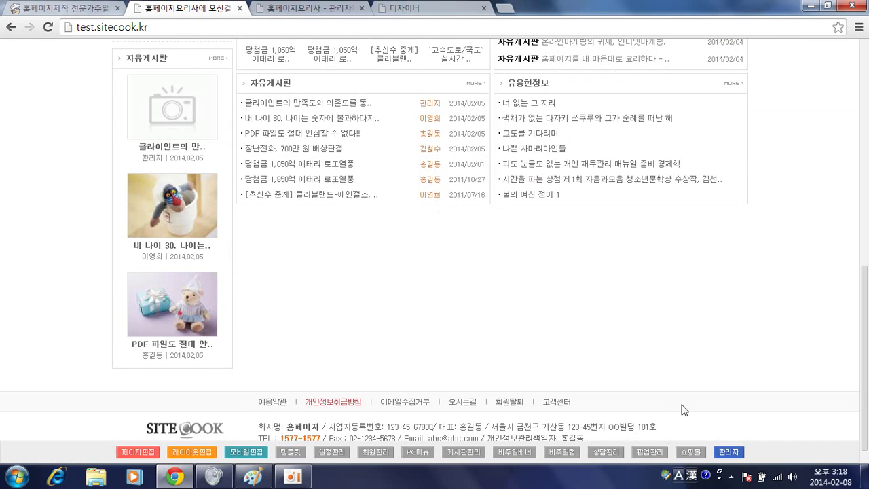
scroll(316, 310, "up", 5)
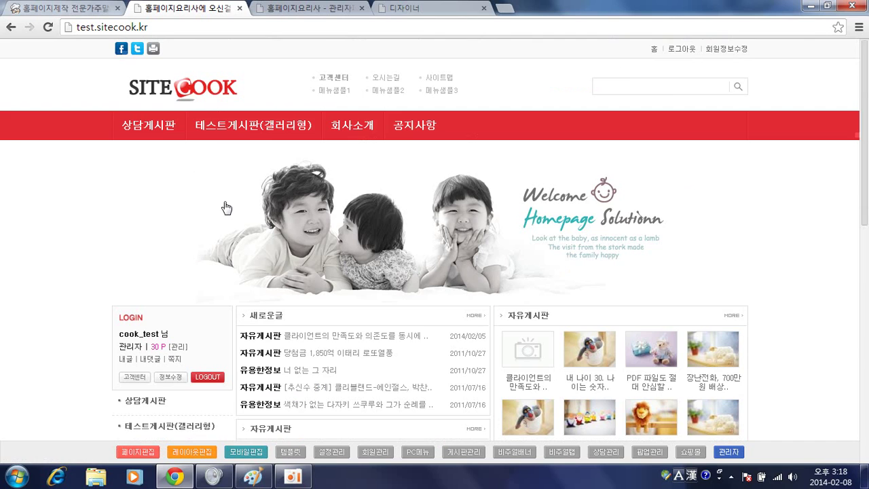
left_click(156, 125)
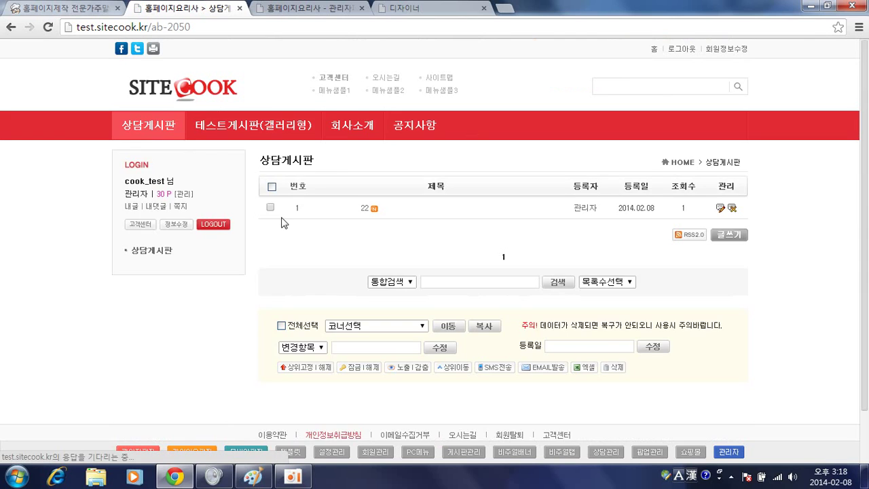
left_click(728, 234)
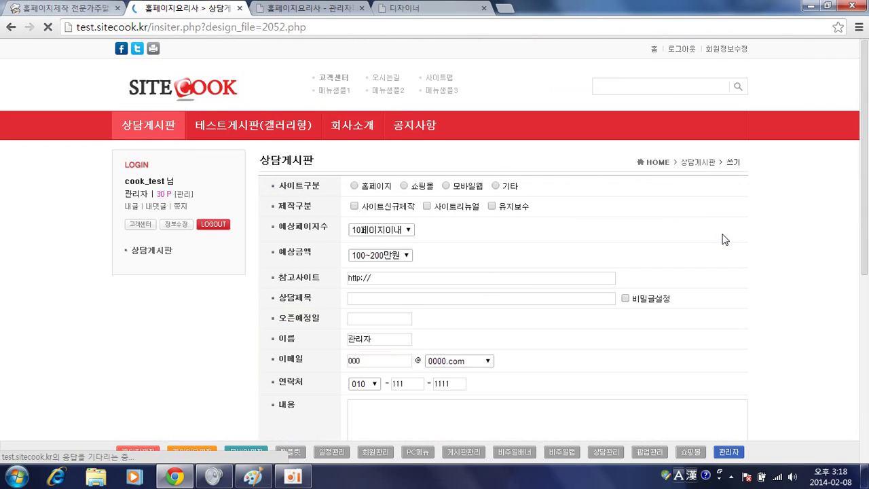
left_click(187, 451)
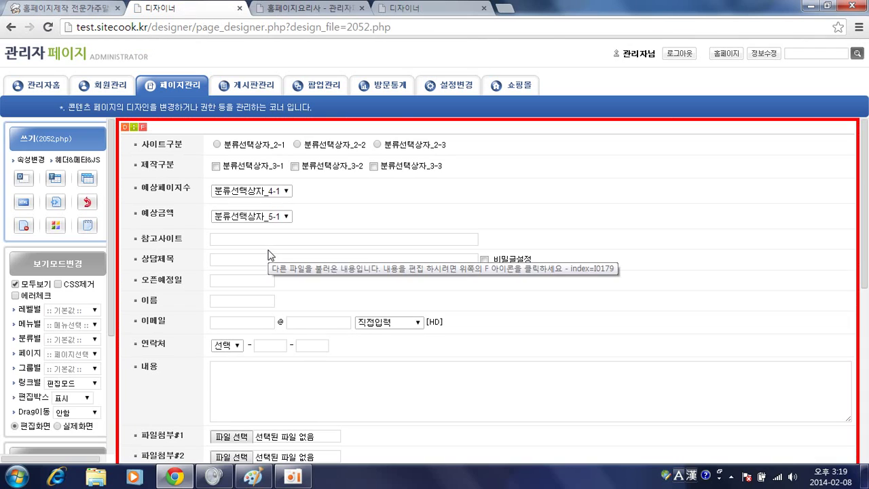
Set the write form's 기본설정 to 페이지이동 with target 시스템 › 전환페이지 (switch.php)
left_click(125, 128)
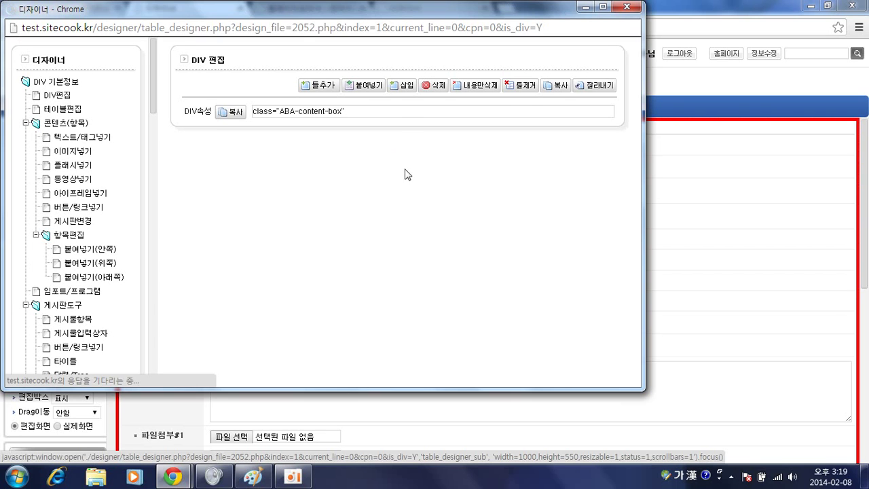
left_click(536, 251)
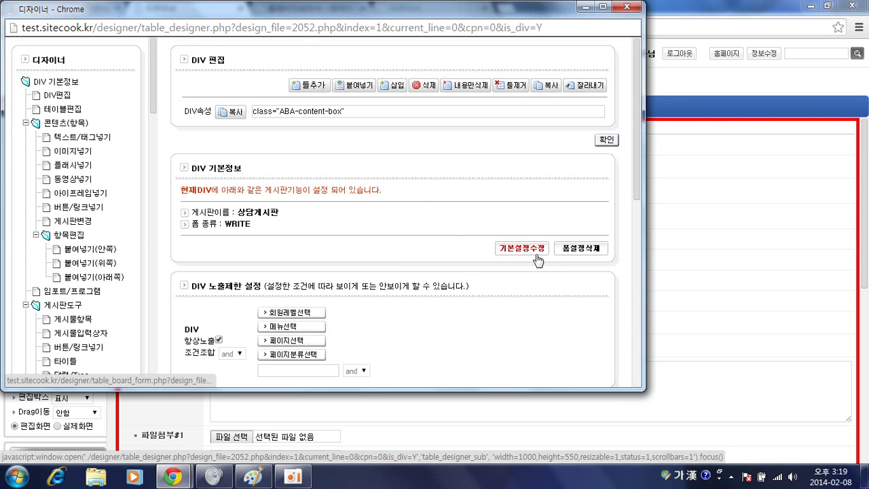
scroll(390, 166, "down", 5)
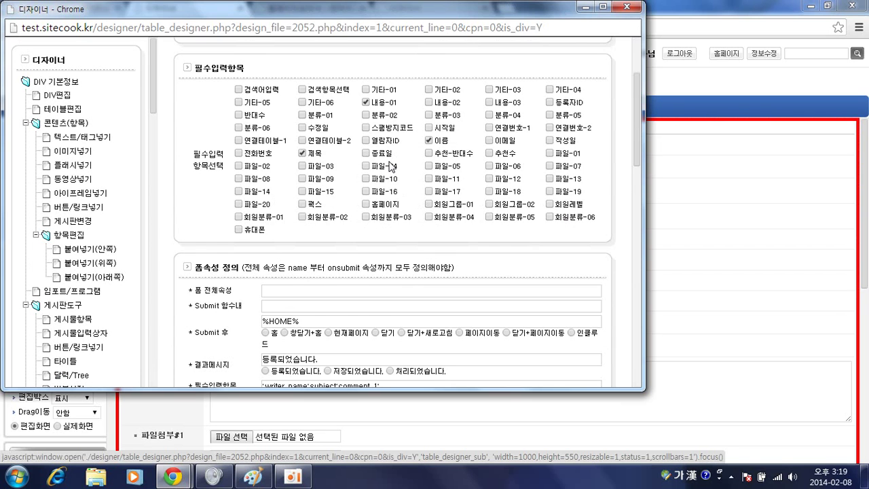
left_click(464, 143)
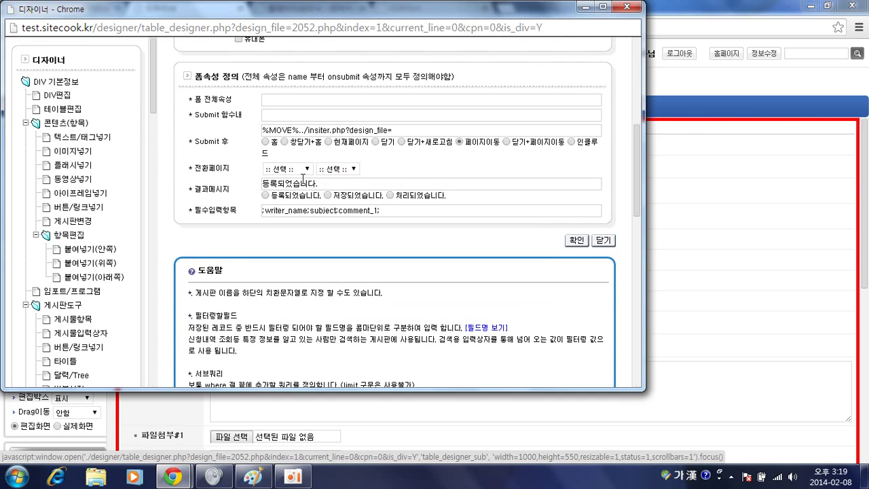
left_click(295, 173)
left_click(295, 173)
left_click(288, 174)
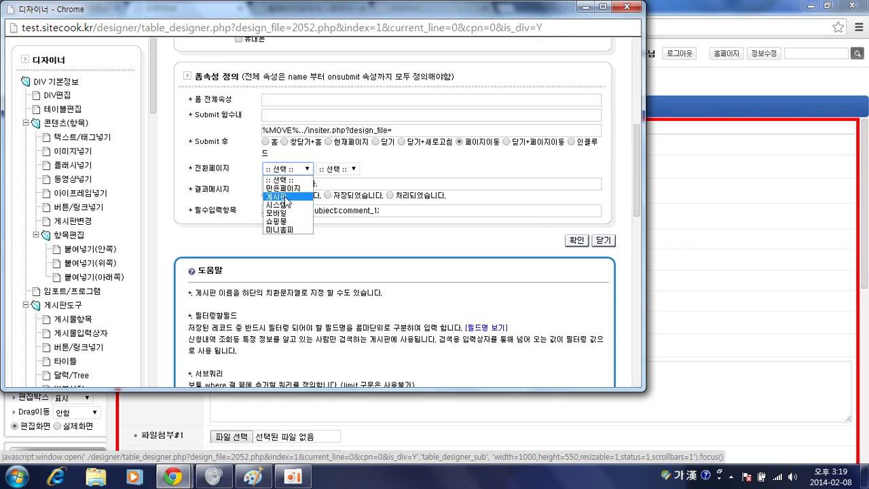
left_click(287, 185)
left_click(342, 173)
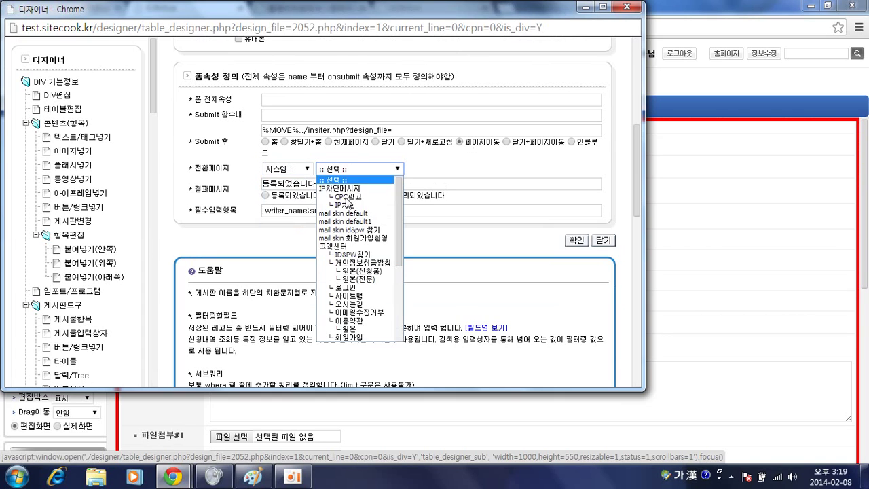
scroll(349, 260, "down", 3)
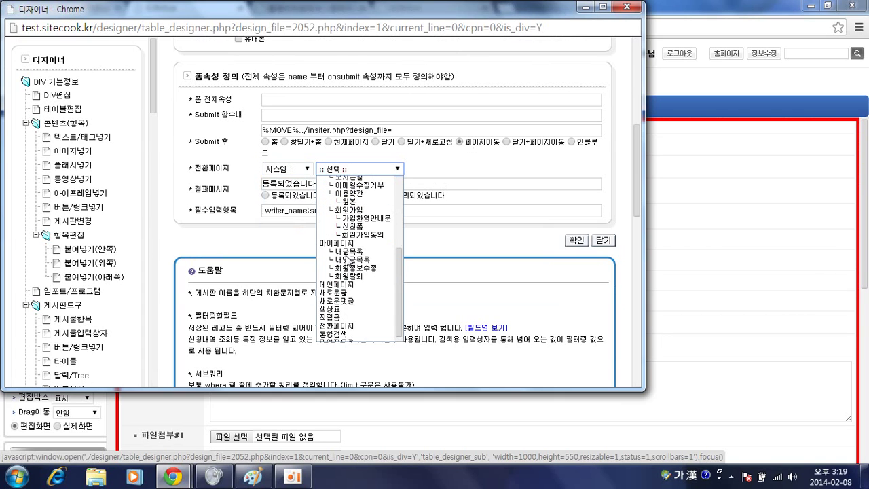
left_click(343, 326)
Empty the 결과메시지 field and save the form settings
left_click(370, 181)
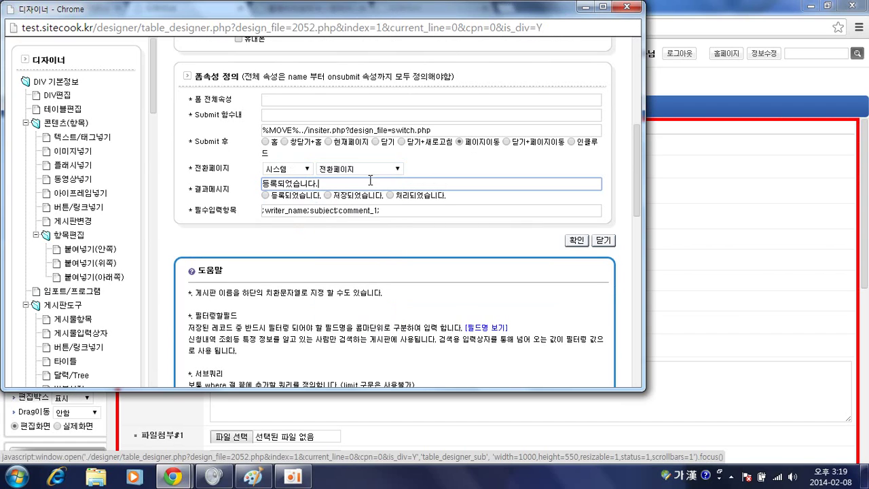
left_click_drag(326, 184, 215, 181)
key("BackSpace")
left_click(577, 241)
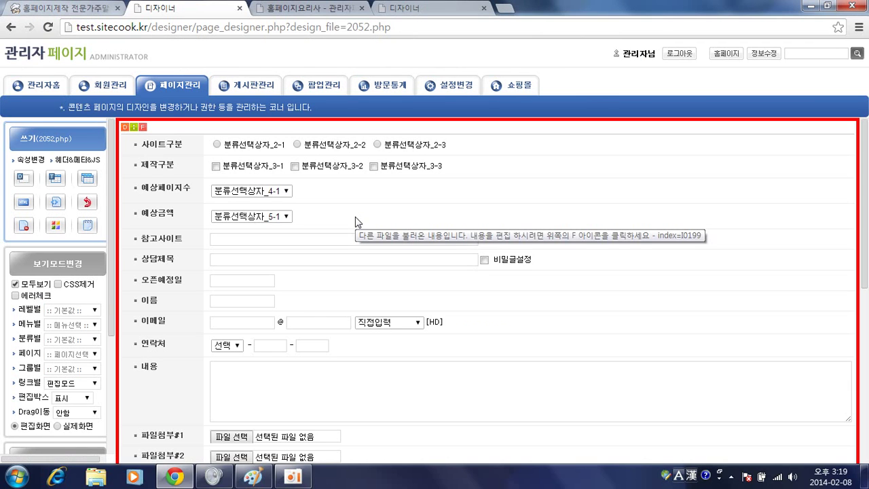
View post 22 on 상담게시판, then load its view page (2051.php) in the page designer
key("alt+Left")
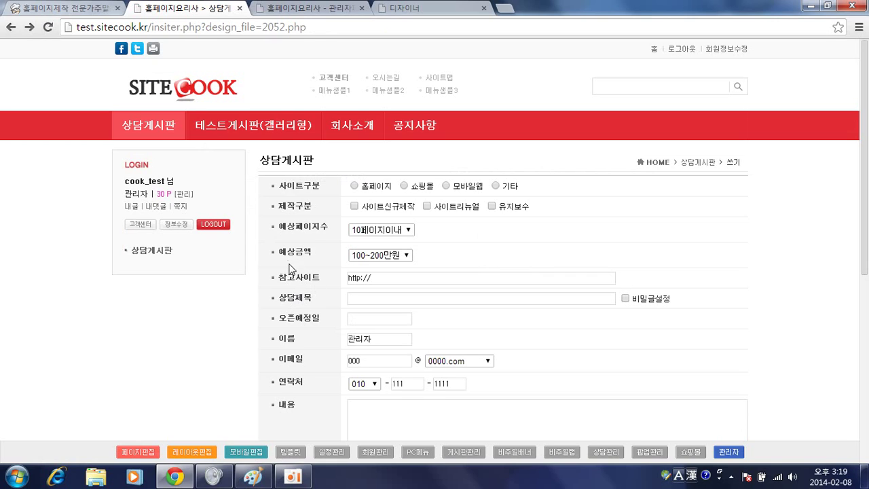
left_click(156, 127)
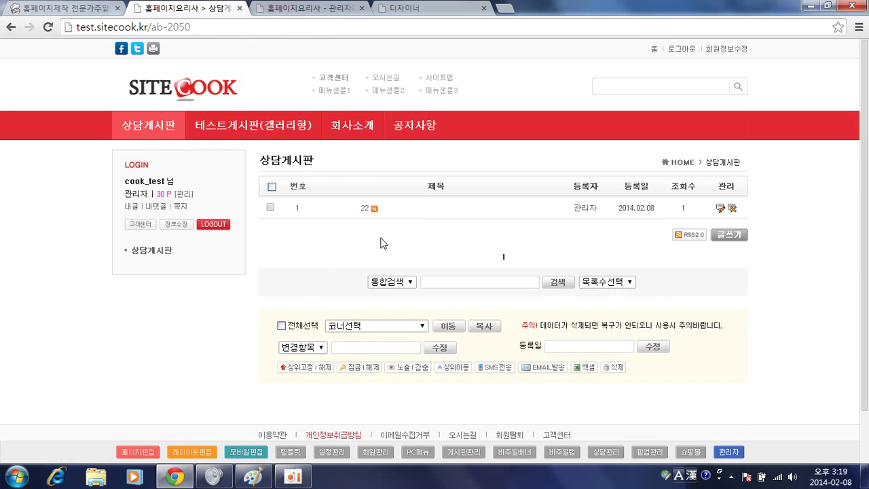
left_click(365, 208)
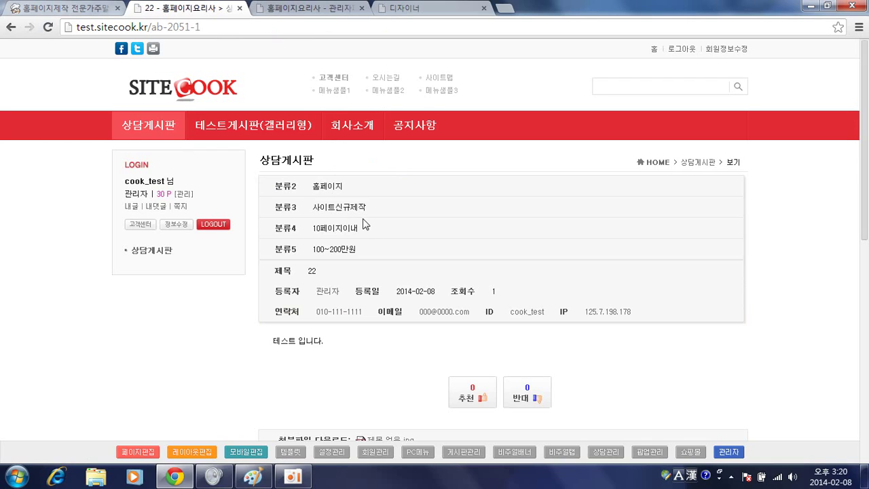
scroll(429, 272, "down", 1)
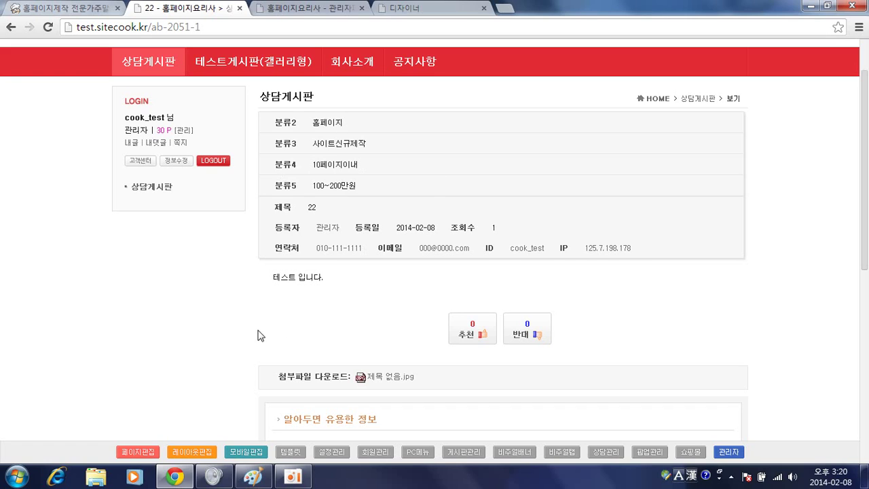
left_click(144, 451)
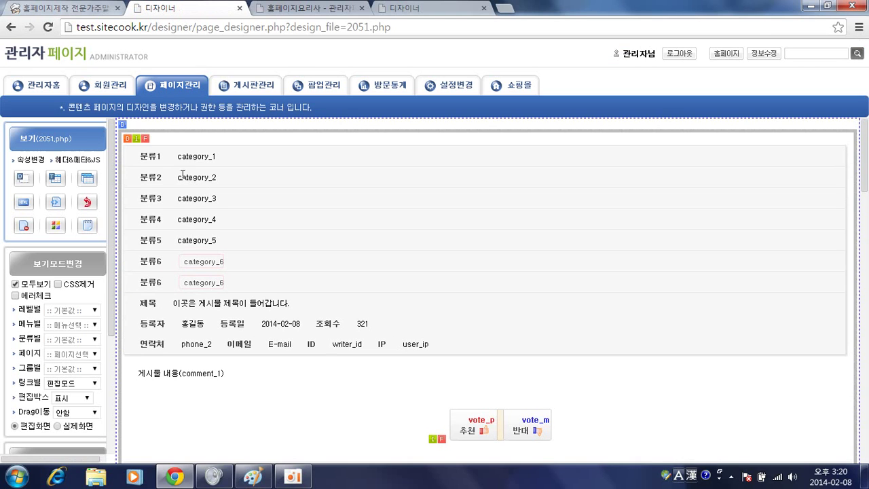
Apply 임포트해제 to the imported consult_vf.php block on the view page
left_click(128, 140)
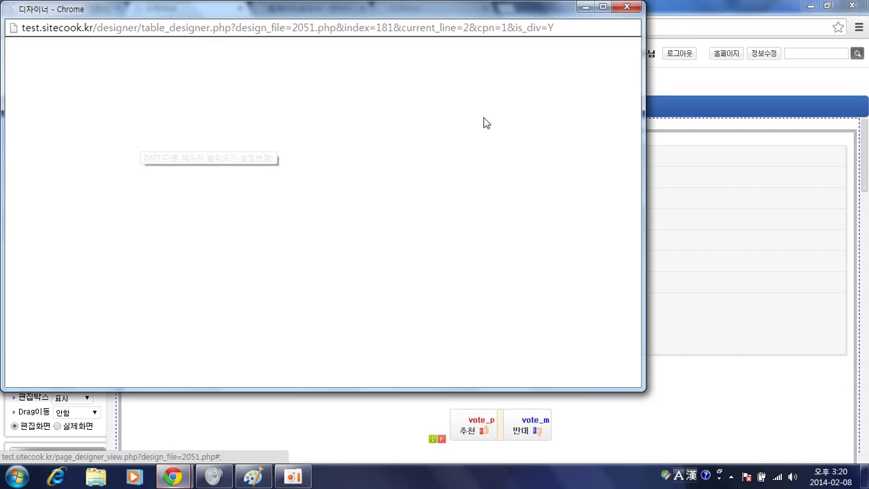
left_click(580, 82)
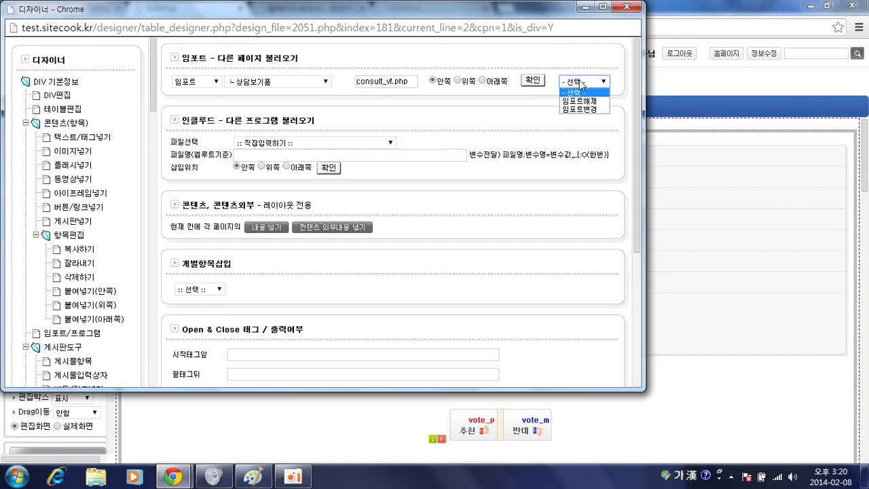
left_click(580, 100)
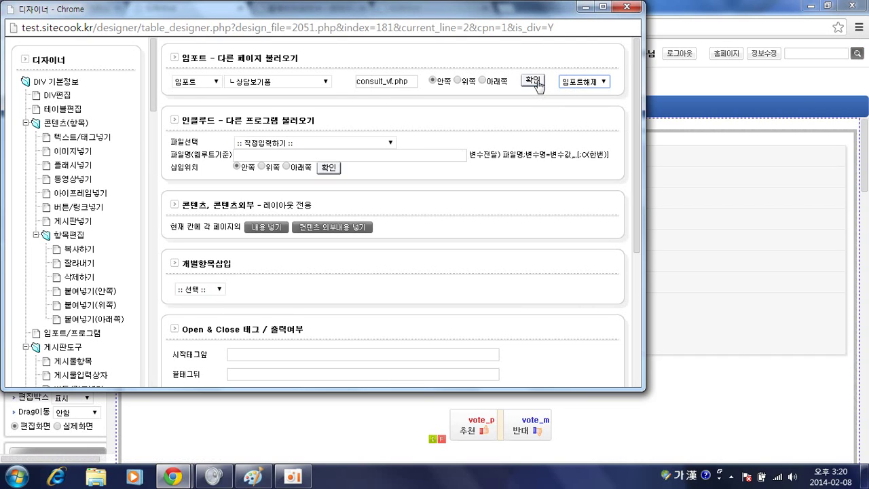
left_click(534, 81)
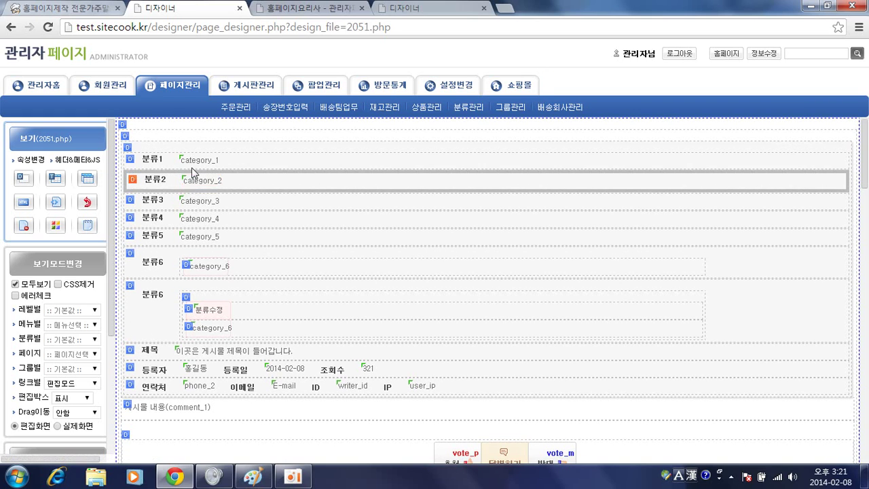
Cut the first category row out of the view layout, checking the reference consultation form
left_click(180, 162)
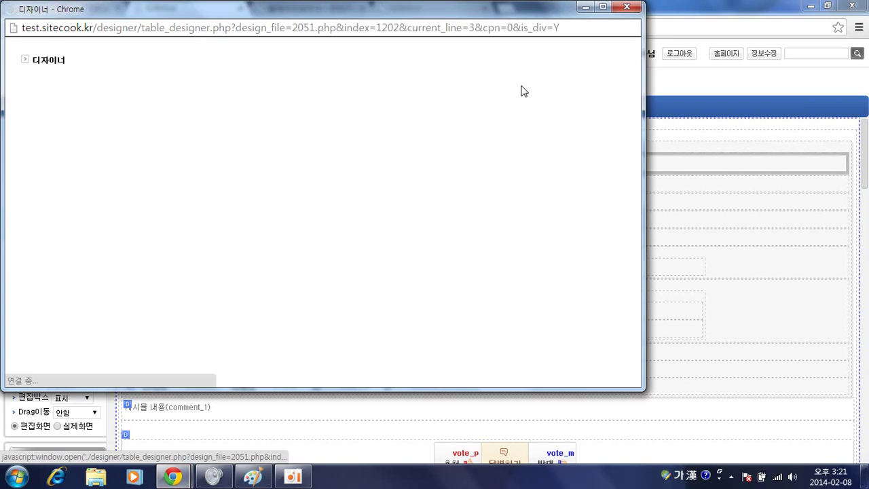
left_click(581, 86)
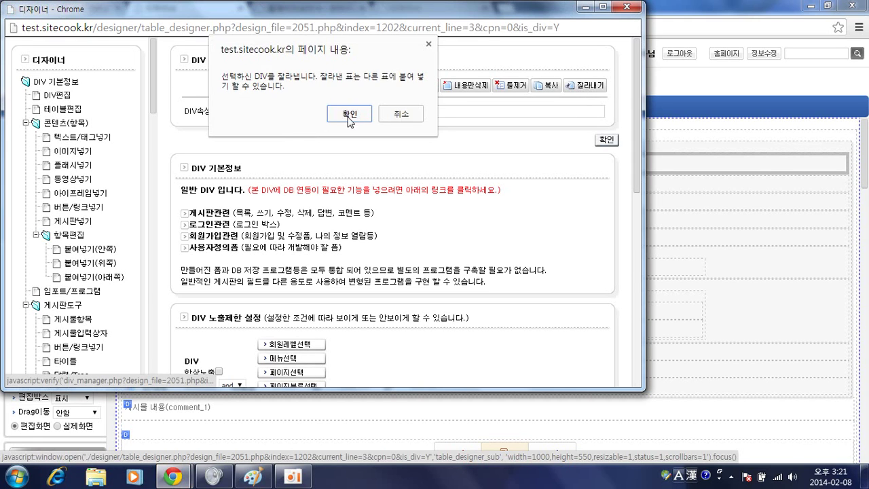
left_click(349, 114)
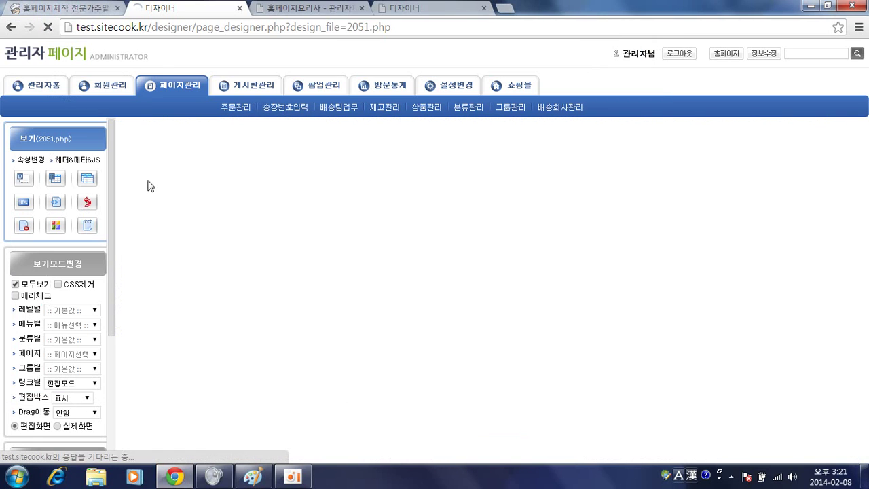
key("alt+Tab")
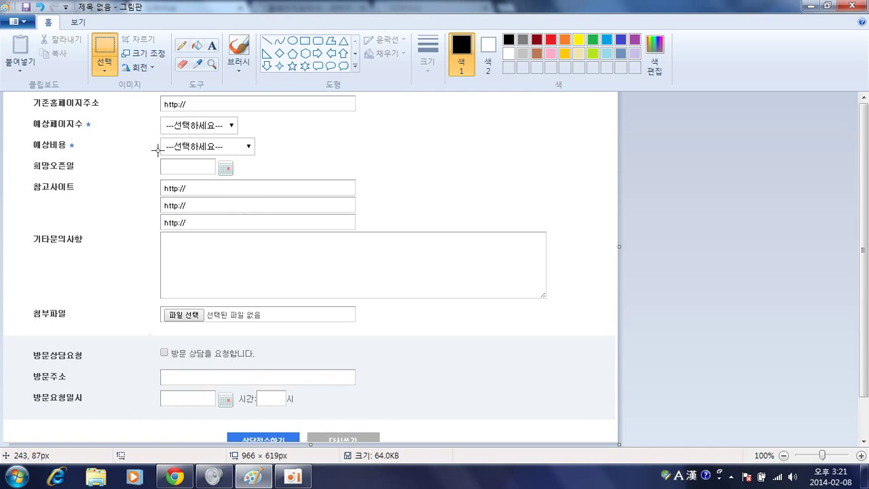
scroll(158, 150, "up", 2)
key("alt+Tab")
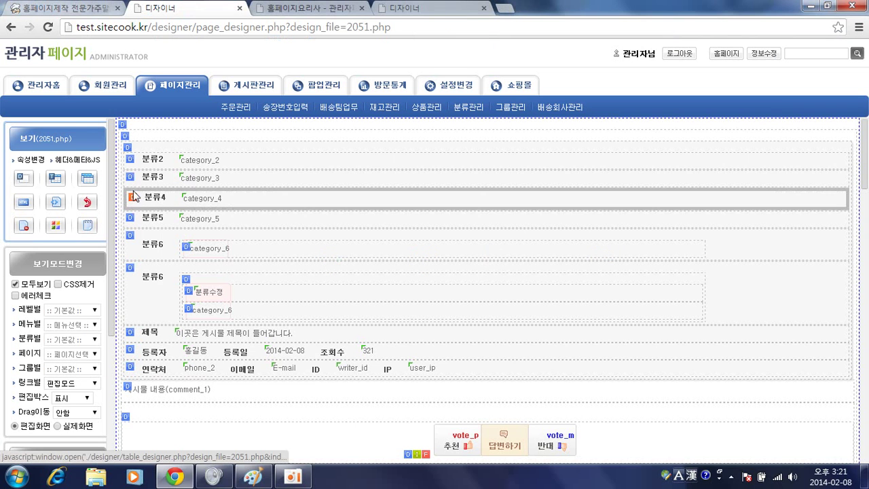
Change the 분류2 row's 시작태그앞 label to 사이트구분
left_click(133, 164)
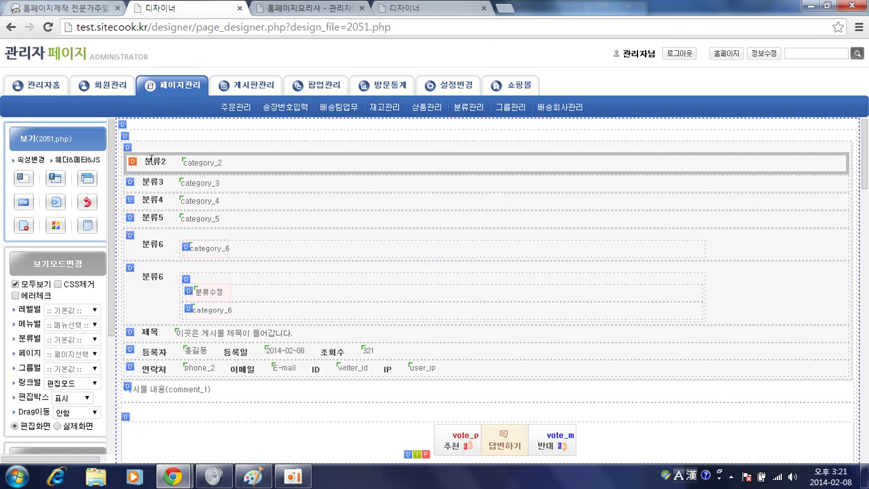
left_click(132, 161)
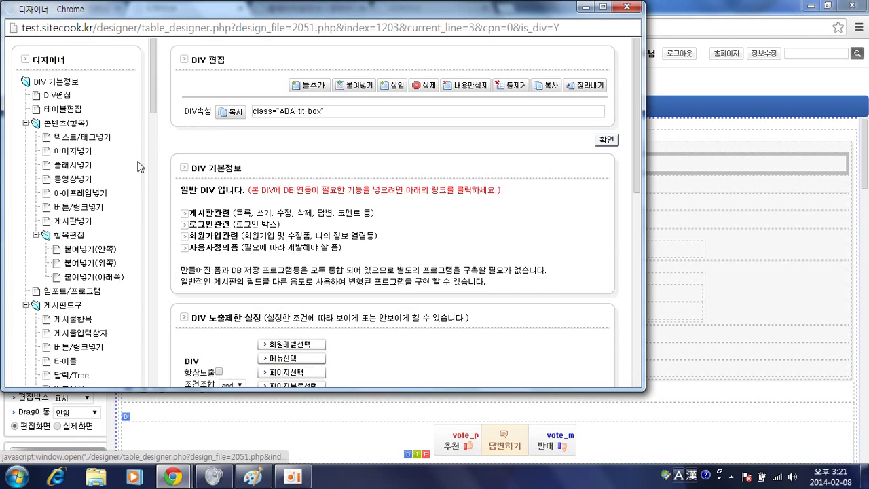
left_click(55, 96)
scroll(398, 263, "down", 3)
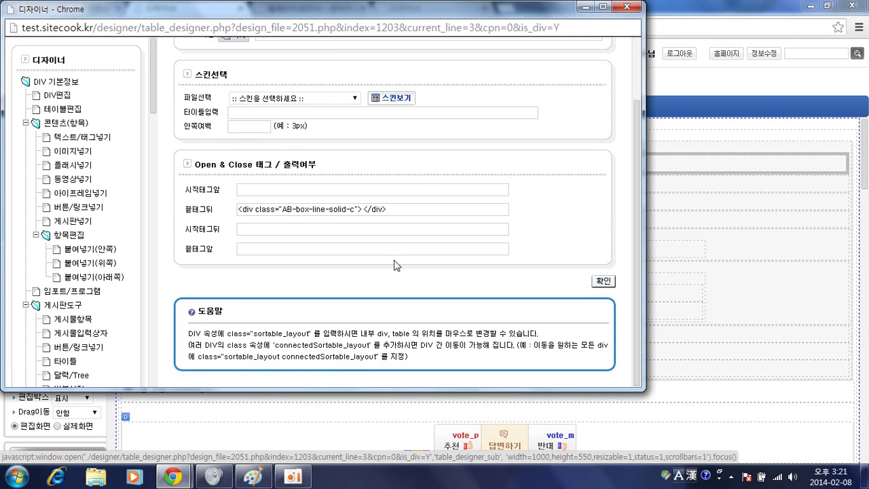
scroll(427, 167, "up", 3)
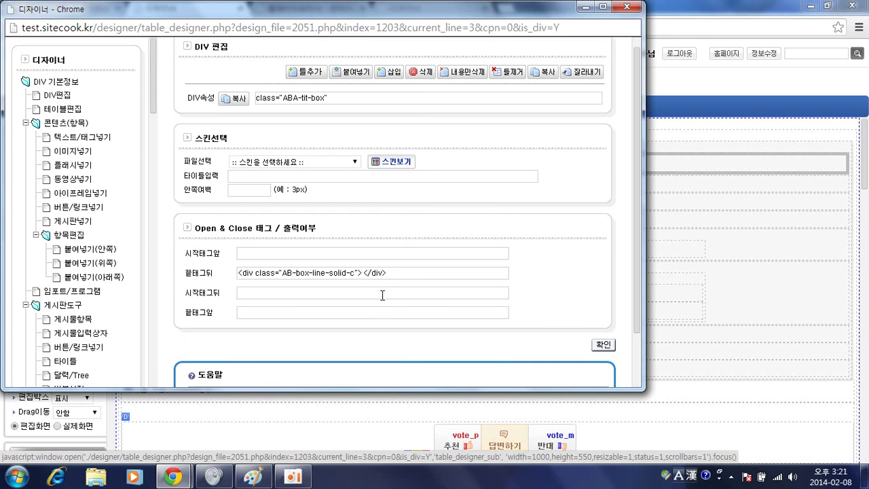
key("alt+Tab")
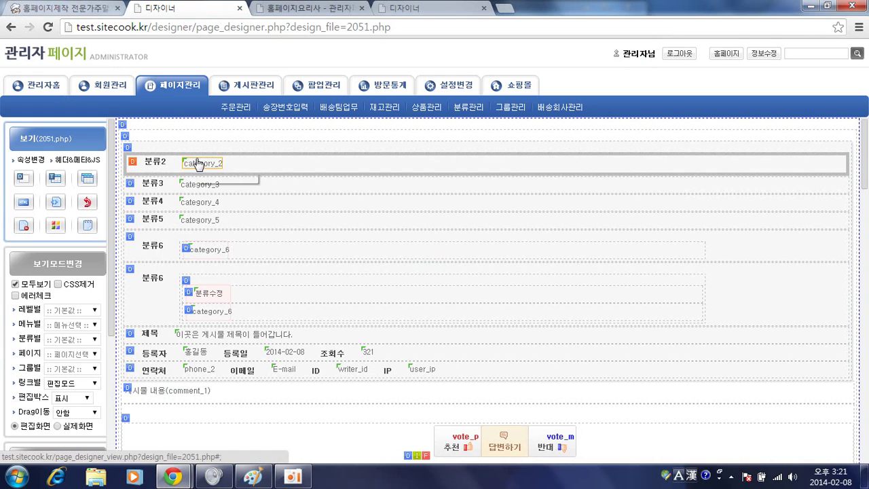
key("alt+Tab")
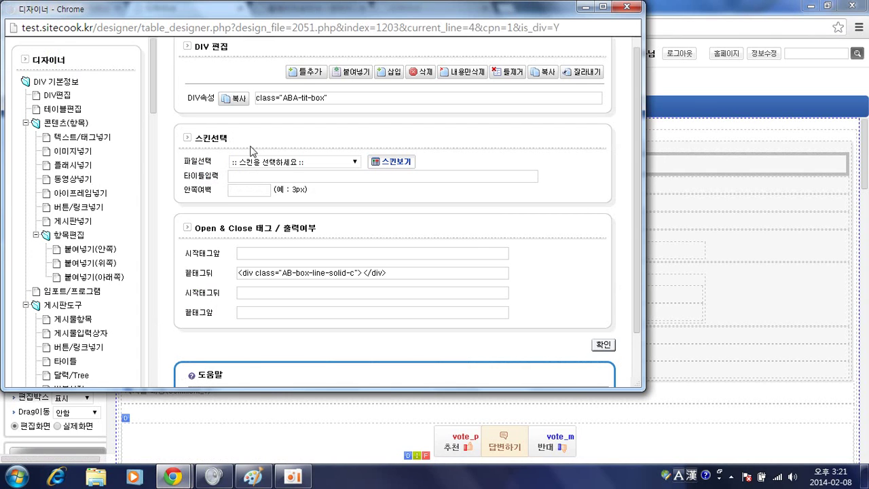
scroll(275, 158, "down", 2)
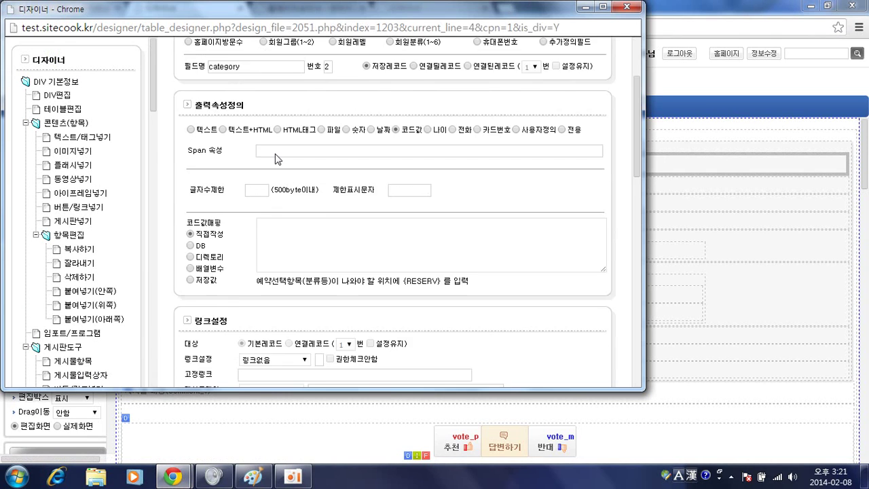
scroll(275, 159, "down", 4)
double_click(288, 226)
key("Hangul")
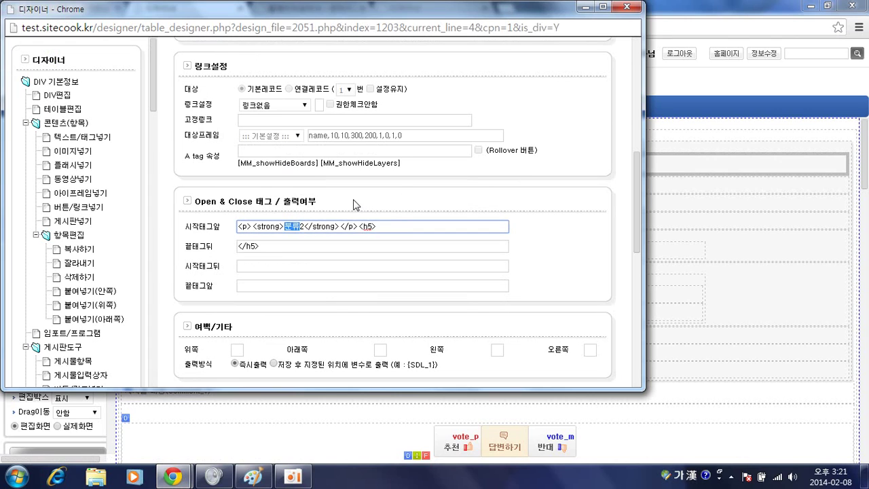
key("BackSpace")
type("사이트구분")
key("Return")
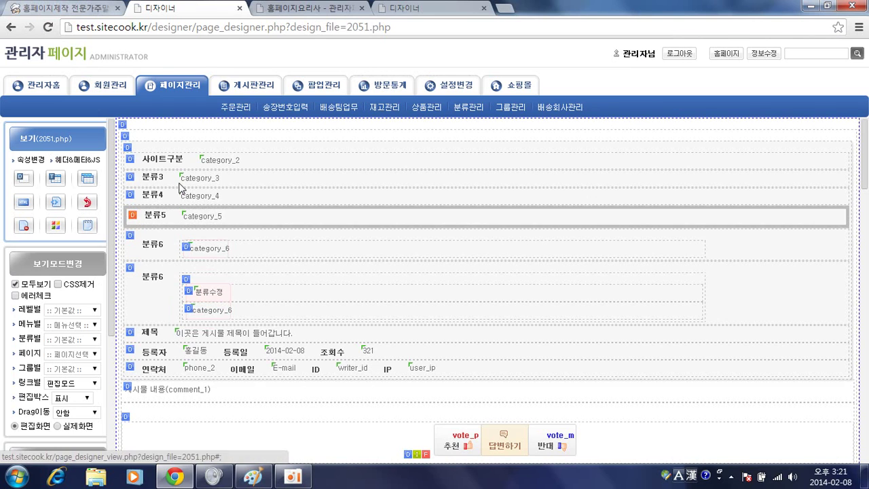
Relabel the category_3 row from 분류3 to 제작구분
left_click(195, 219)
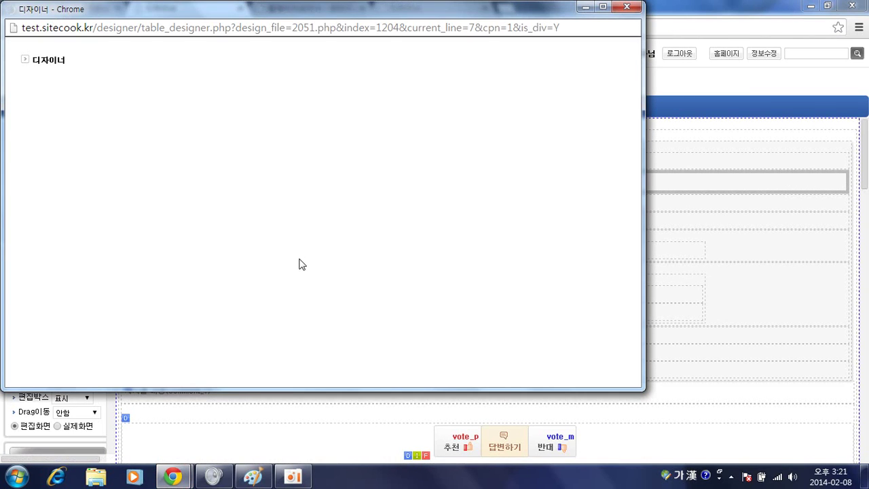
scroll(258, 270, "down", 2)
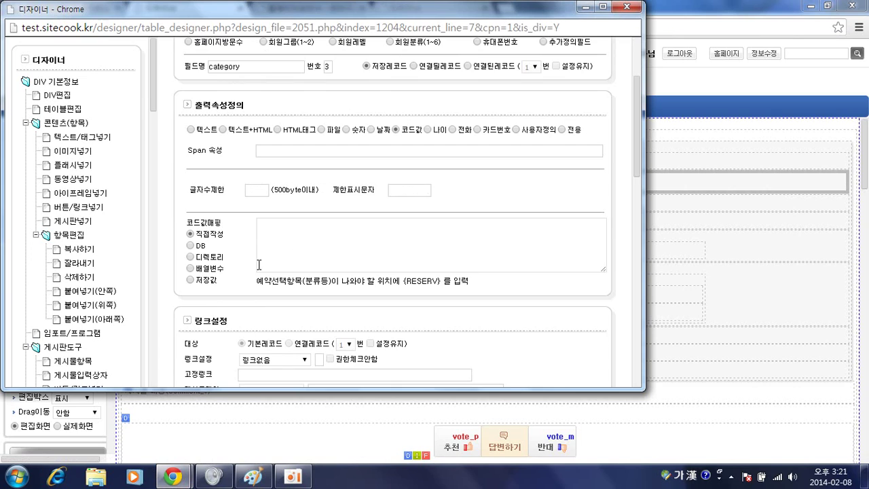
scroll(284, 186, "down", 3)
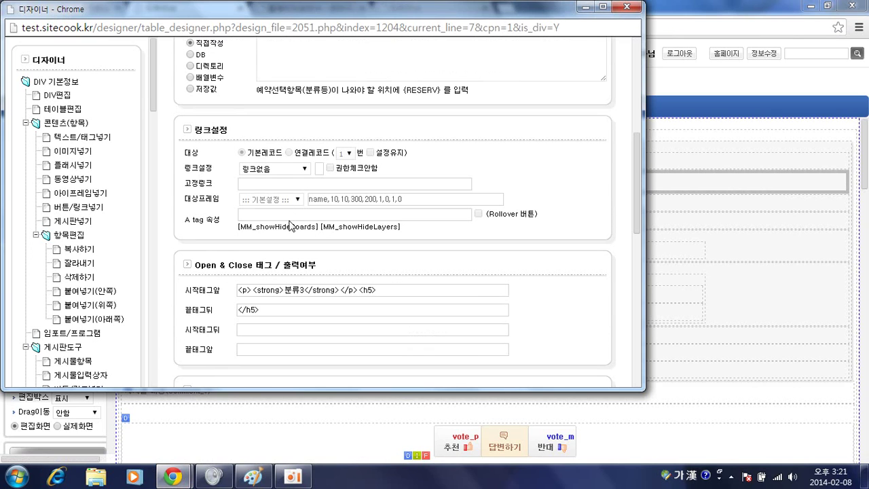
double_click(296, 290)
type("제작구분")
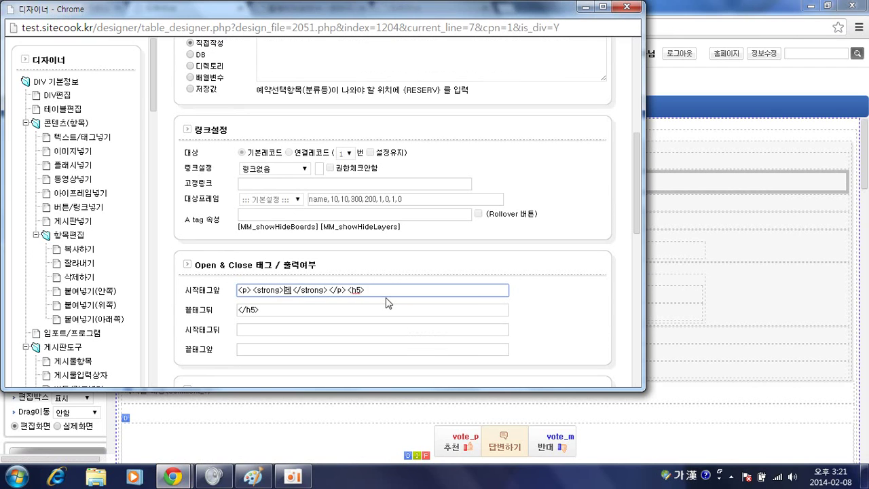
key("Return")
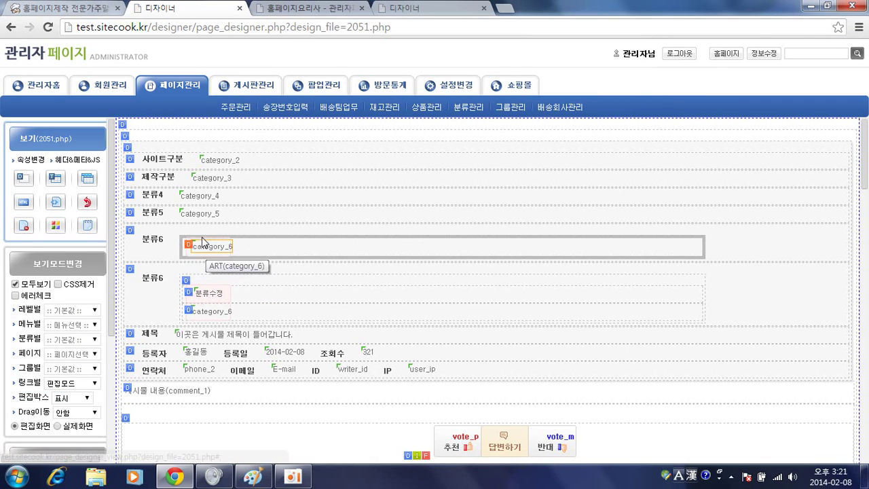
key("alt+Tab")
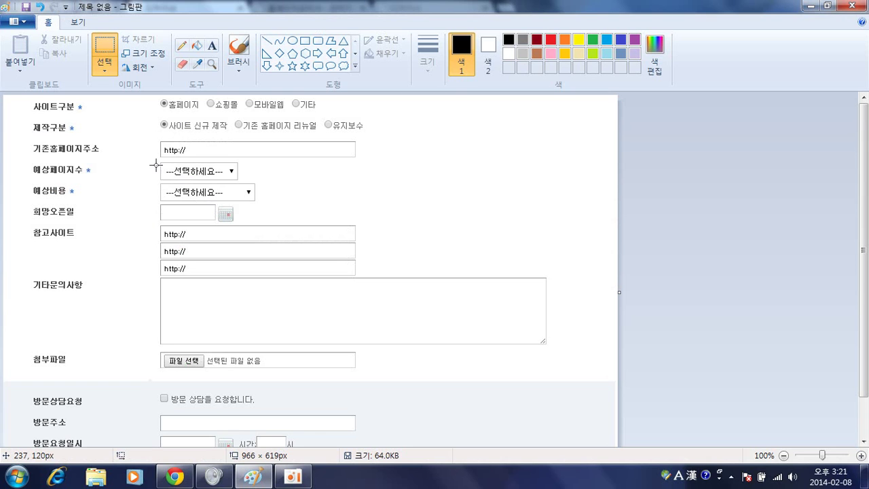
key("alt+Tab")
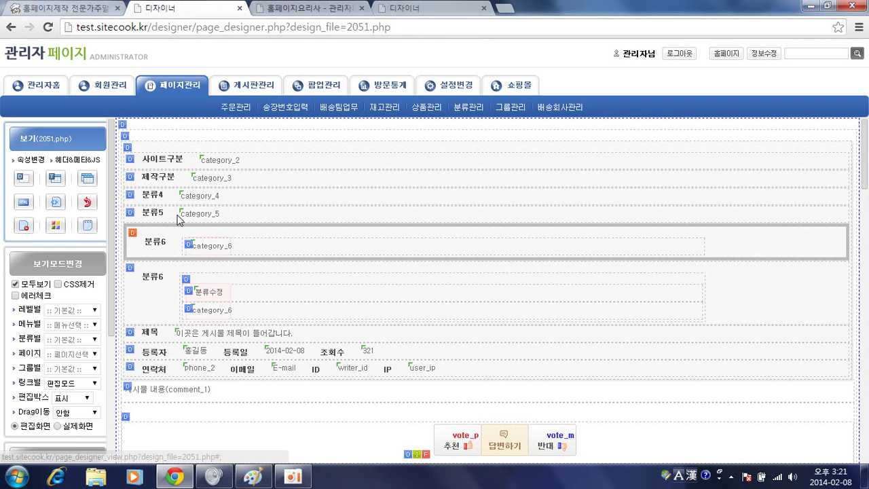
Relabel the category_4 row from 분류4 to 예상페이지수
left_click(202, 199)
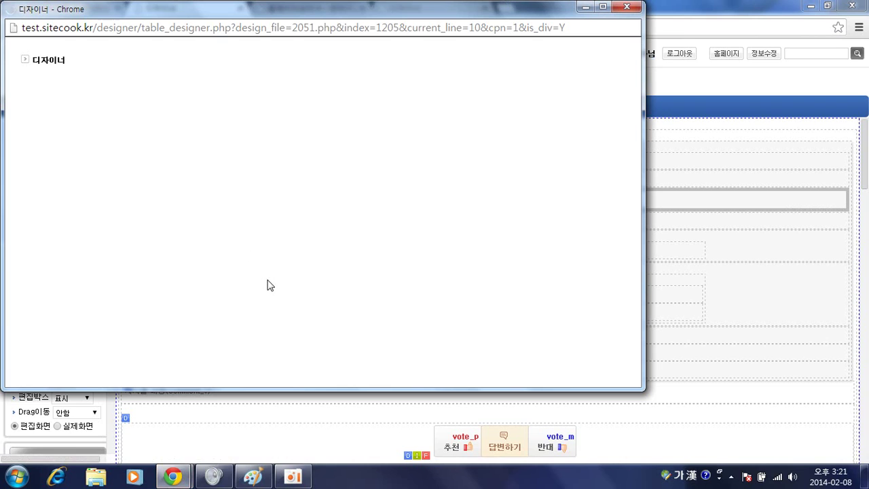
scroll(270, 283, "down", 3)
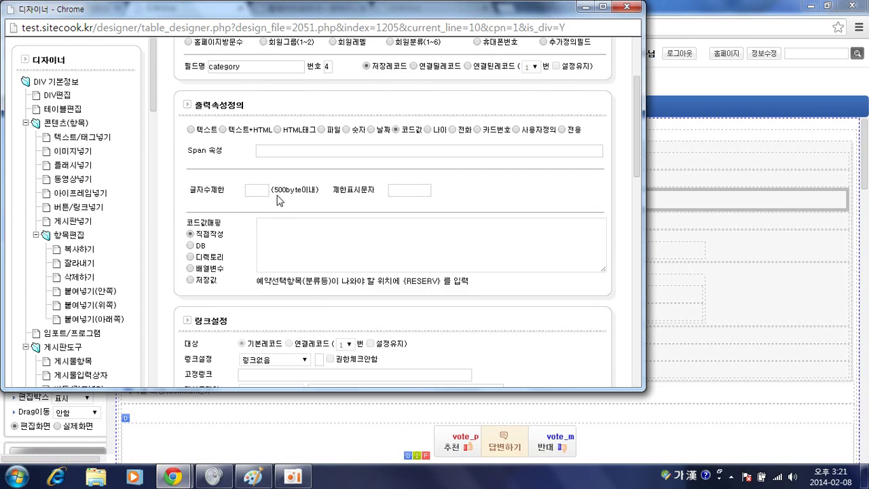
double_click(295, 354)
key("BackSpace")
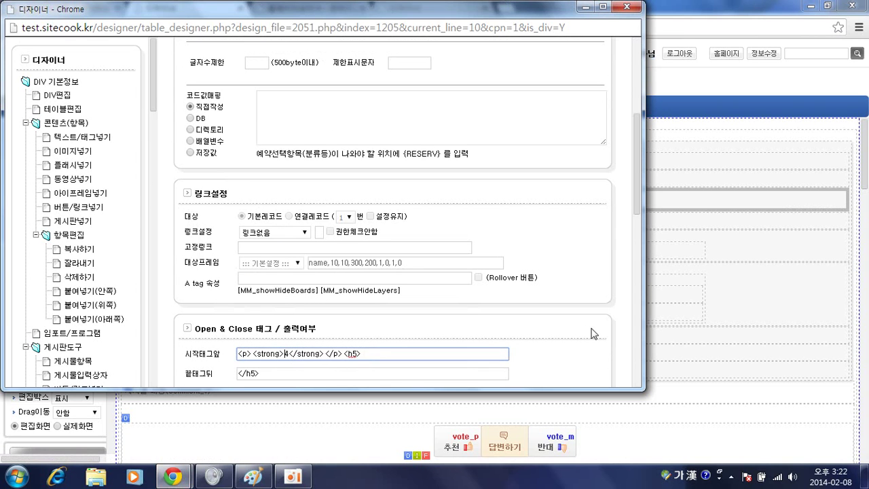
type("ㅇㅖ상페이지수")
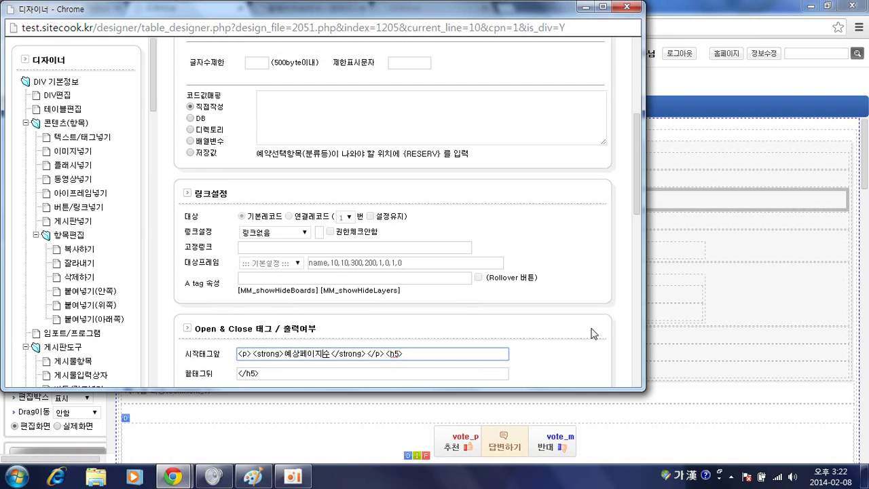
key("Return")
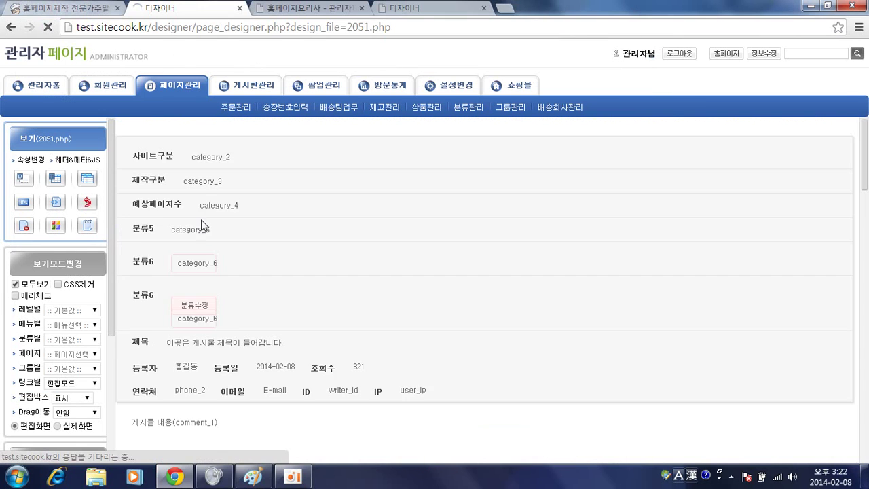
Relabel the category_5 row from 분류5 to 예상비용
double_click(203, 218)
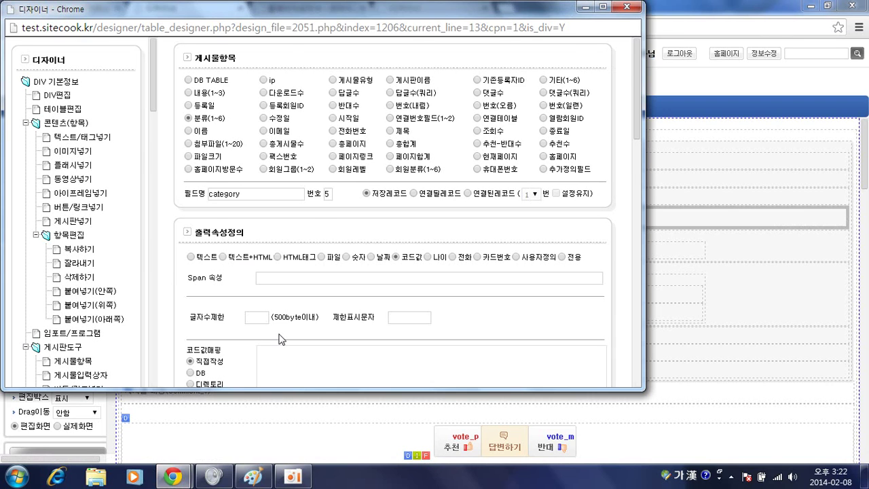
scroll(281, 339, "down", 2)
scroll(281, 359, "down", 4)
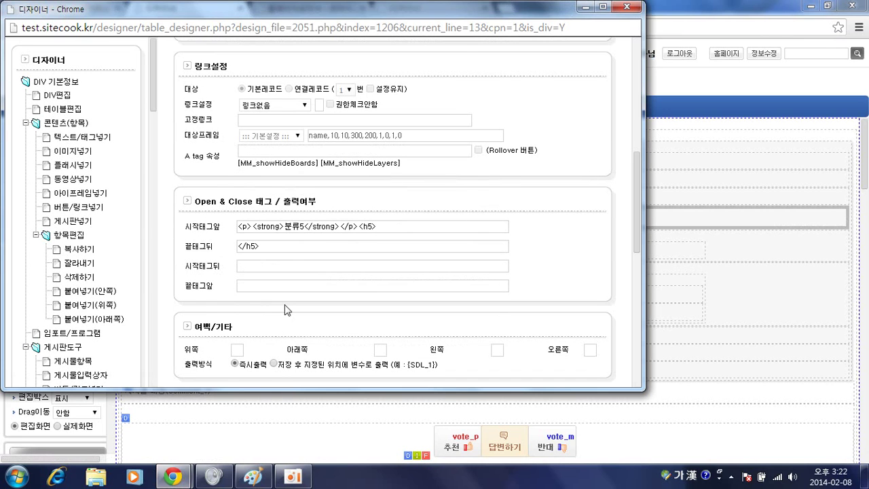
double_click(295, 229)
type("ㅇ")
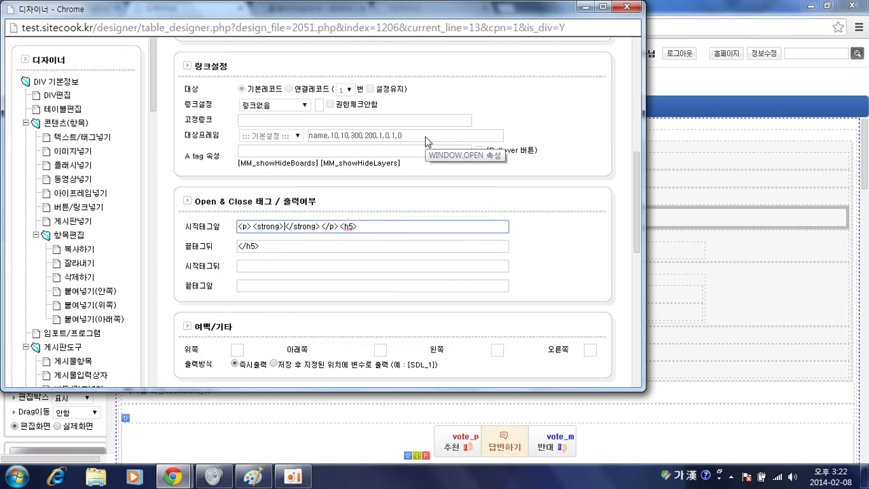
type("예상비용")
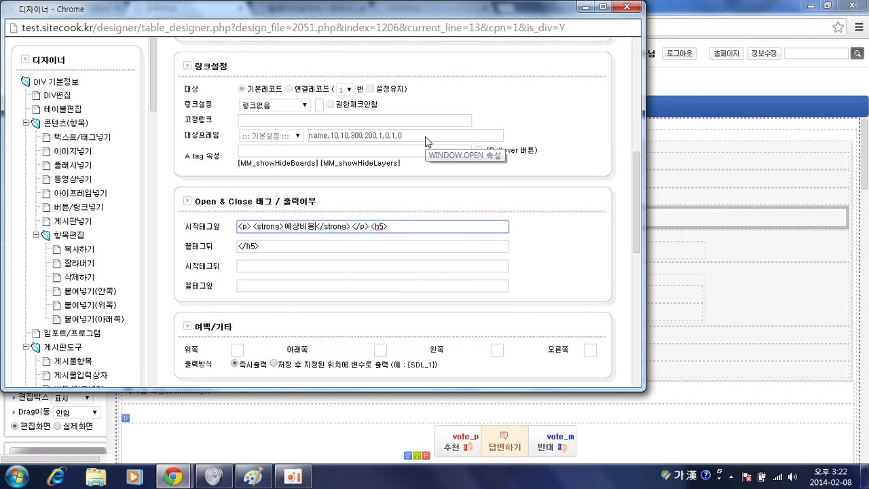
key("Return")
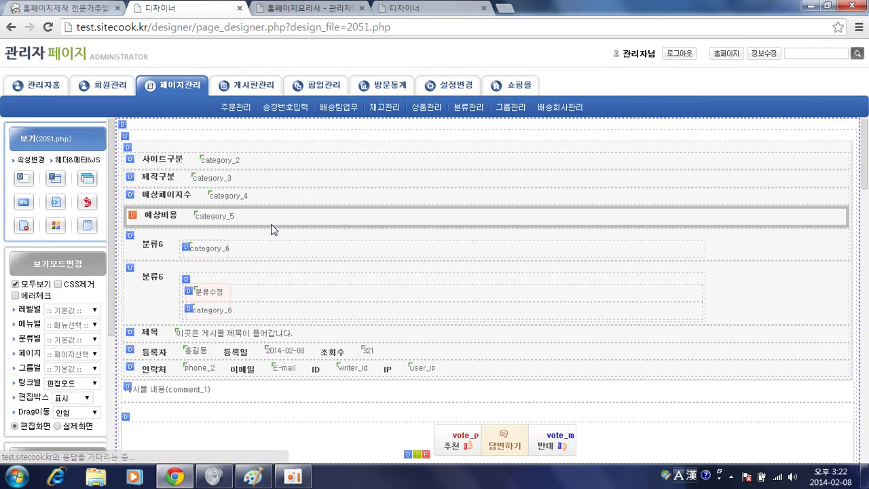
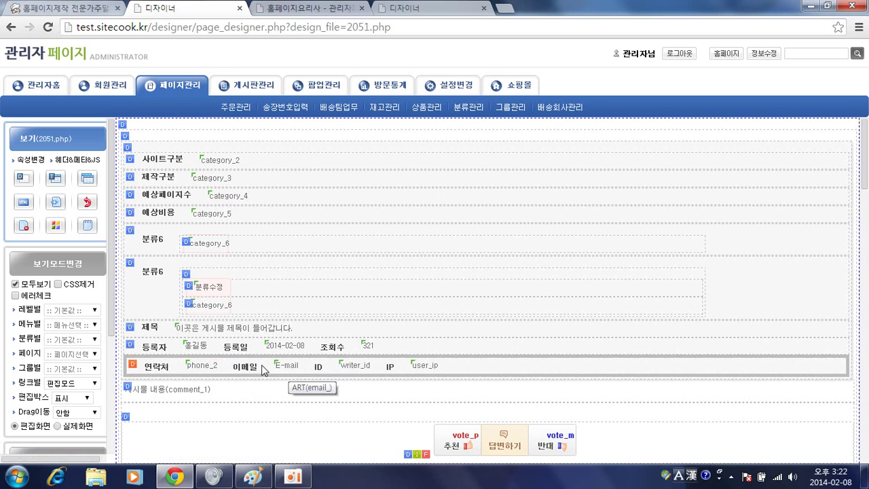
Copy the 연락처 contact row and paste the copy directly below the original
left_click(133, 369)
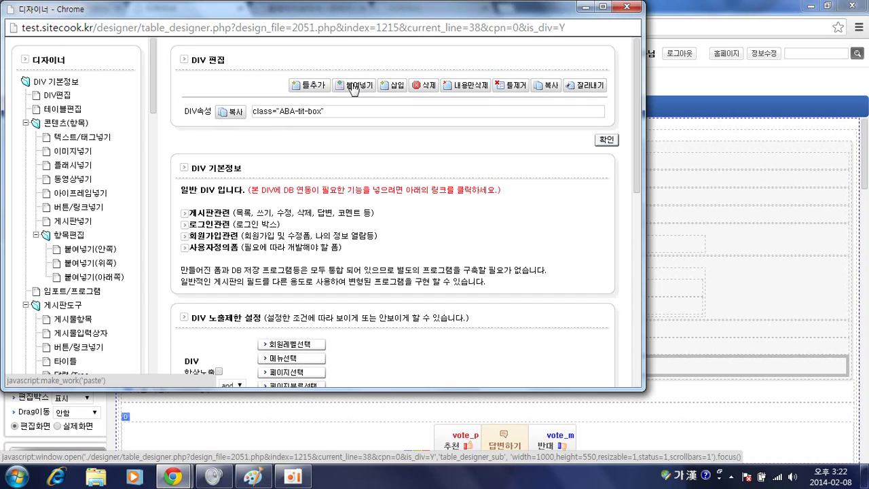
left_click(548, 87)
left_click(356, 112)
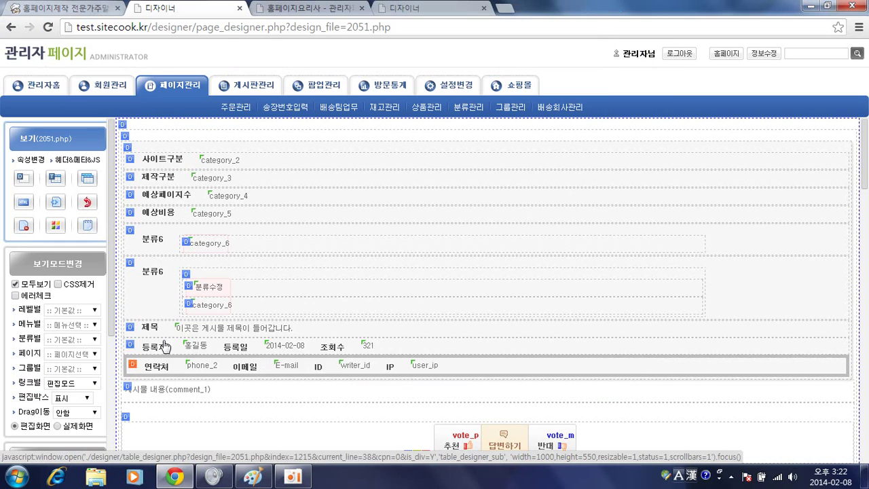
left_click(132, 368)
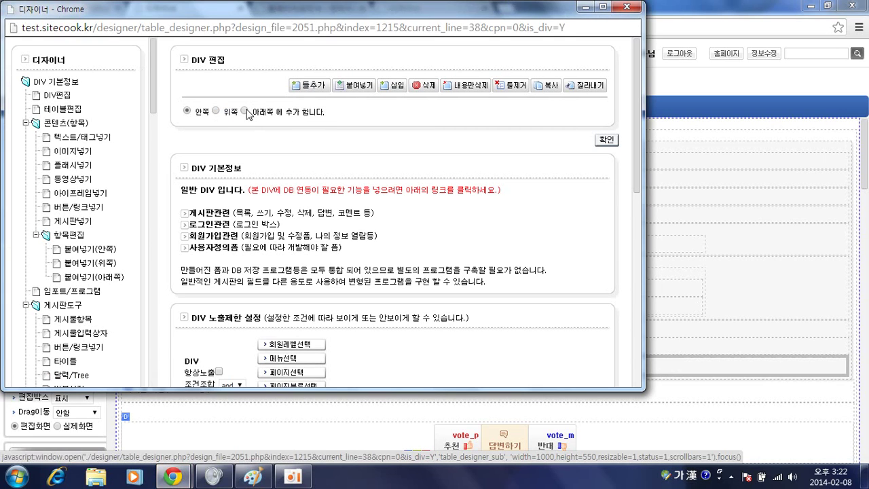
left_click(632, 7)
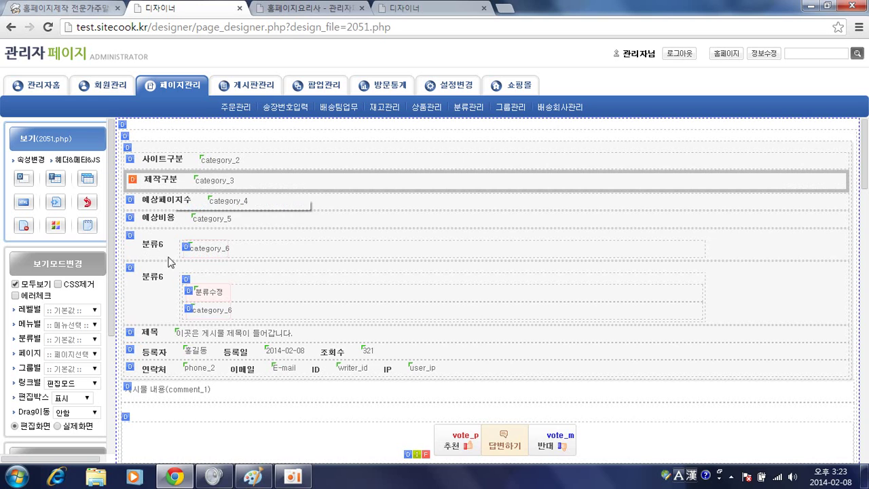
left_click(132, 367)
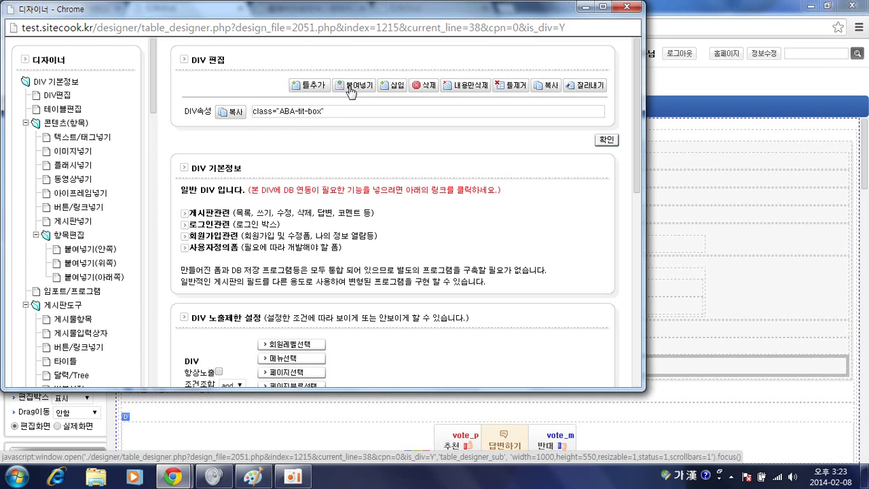
left_click(549, 87)
left_click(348, 113)
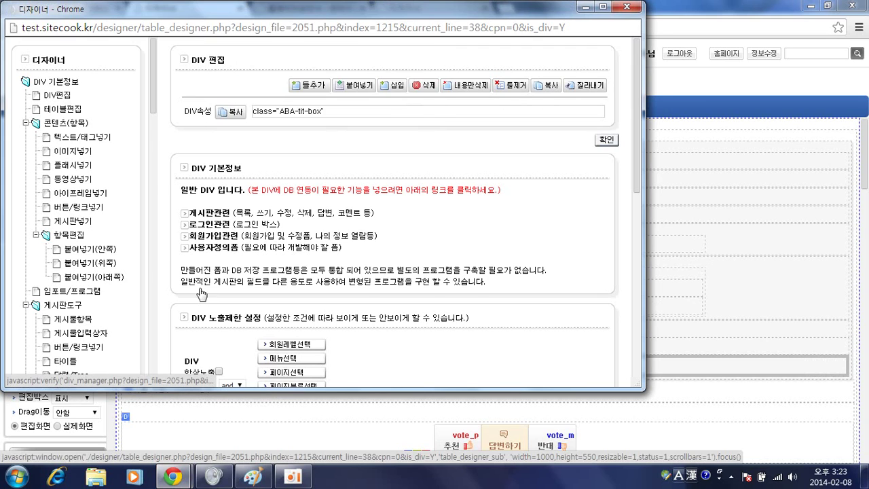
left_click(134, 366)
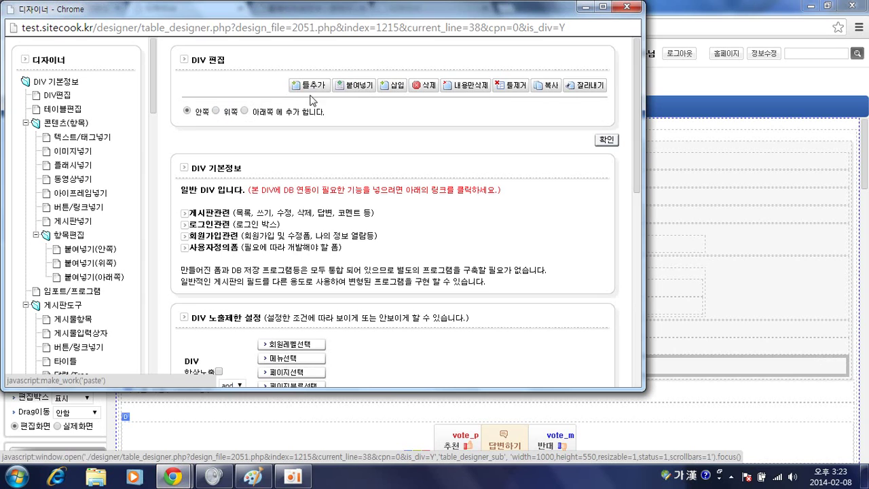
left_click(605, 139)
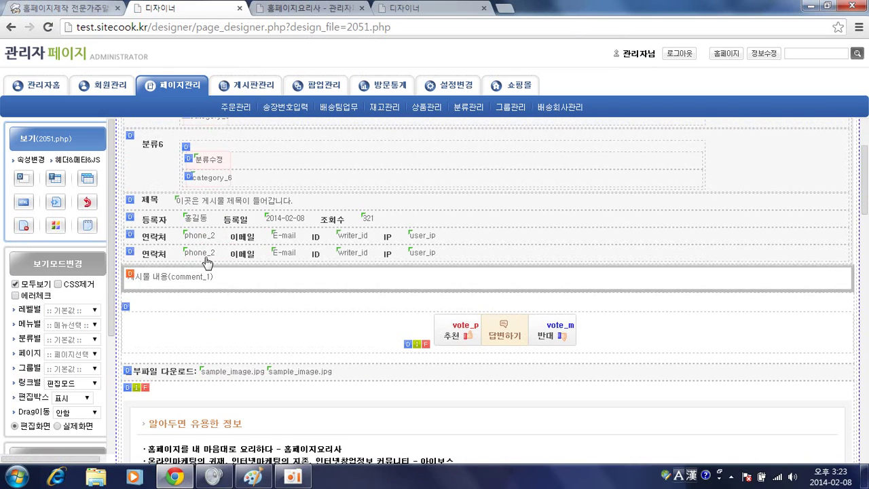
Switch the copied row's field to 시작일 open_date as a Y-m-d H:i:s date with no link
key("alt+Tab")
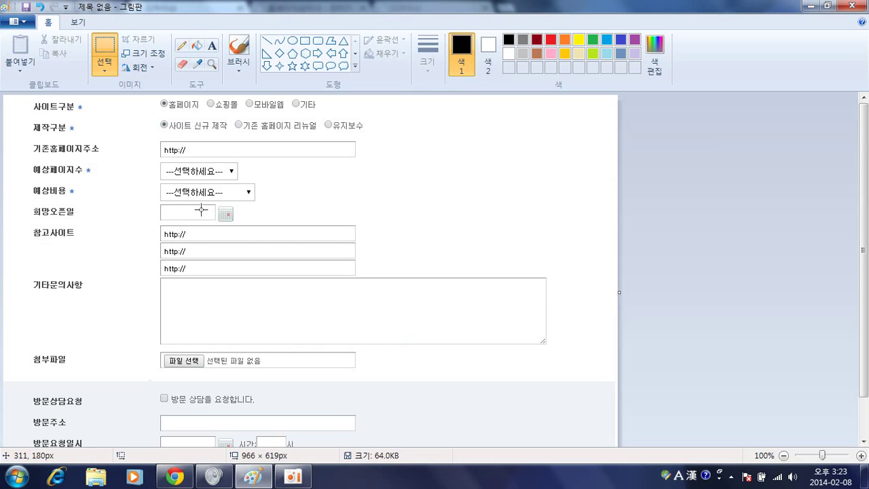
scroll(190, 240, "down", 2)
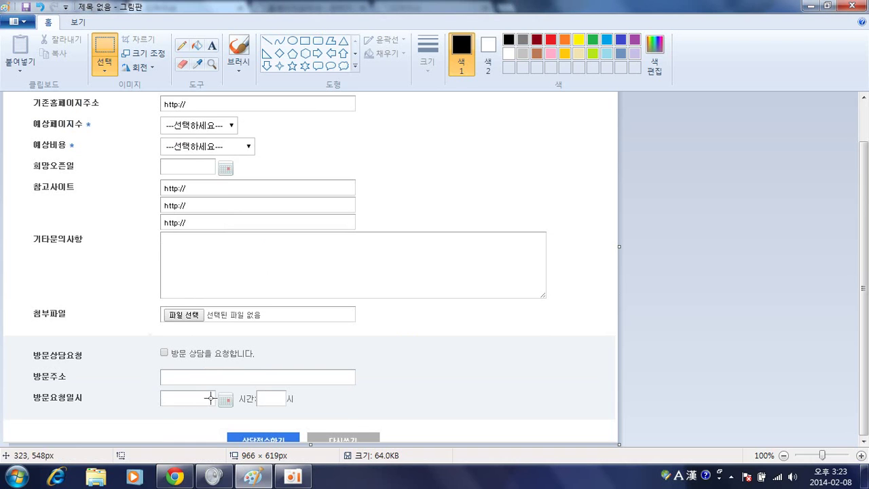
key("alt+Tab")
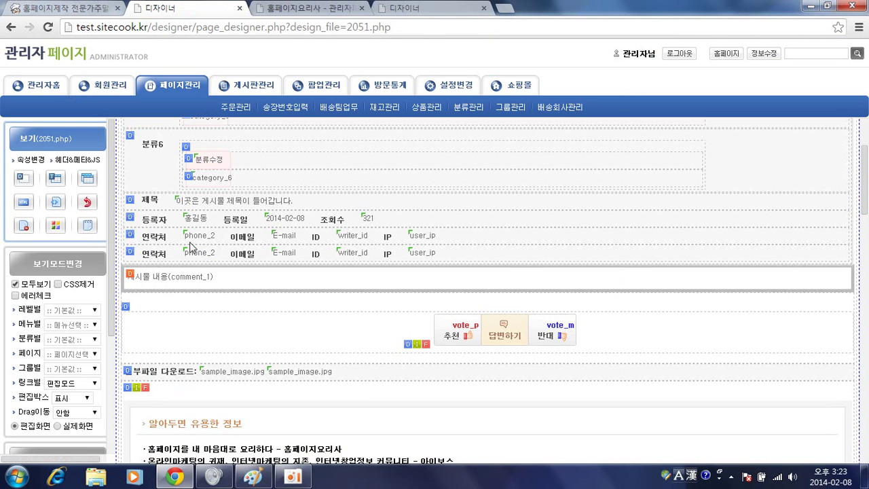
double_click(200, 254)
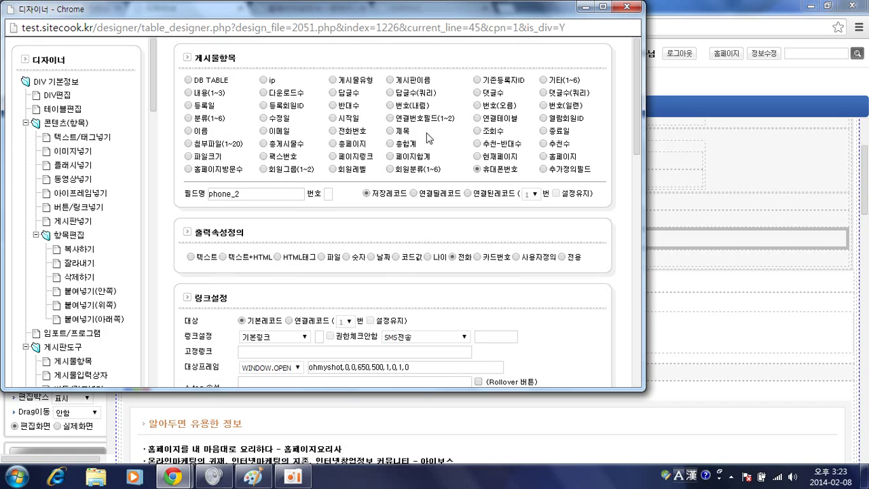
left_click(332, 117)
left_click(370, 258)
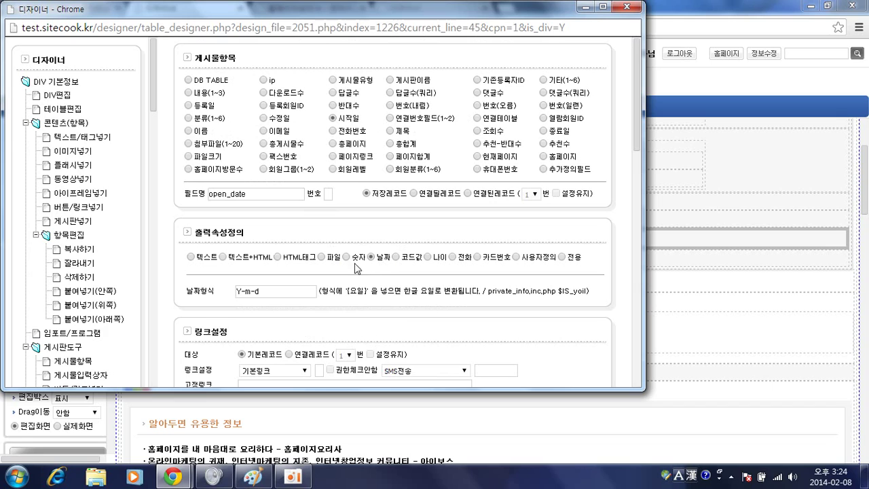
left_click(256, 288)
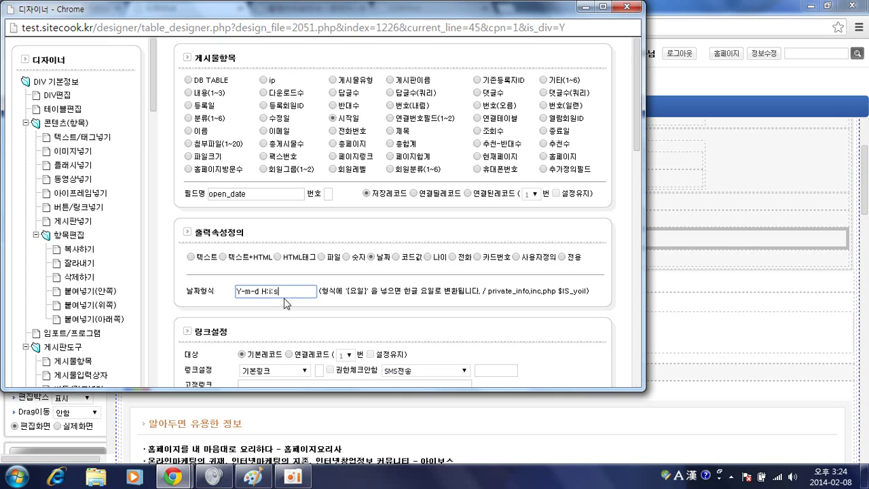
scroll(312, 291, "down", 2)
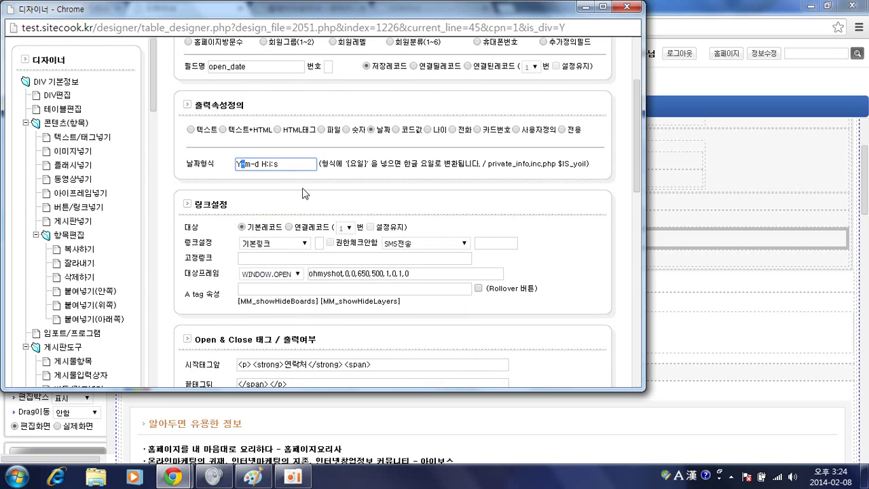
scroll(305, 194, "down", 1)
scroll(338, 210, "up", 1)
left_click(314, 419)
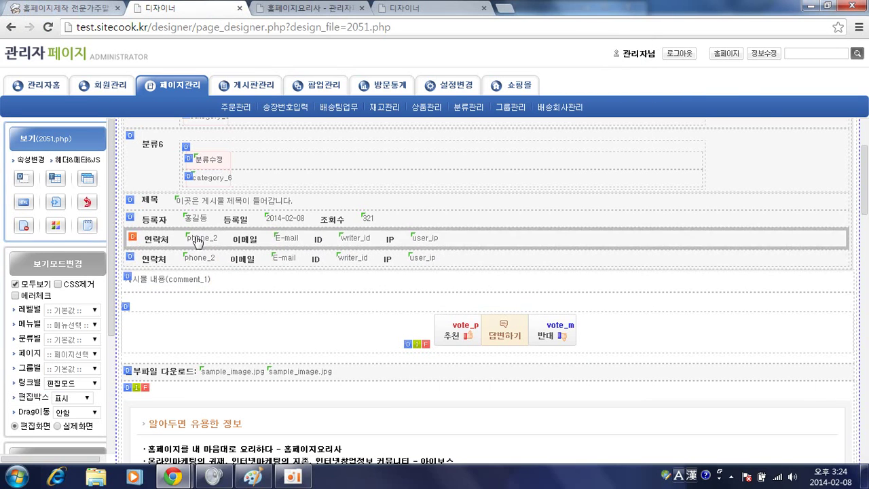
left_click(217, 242)
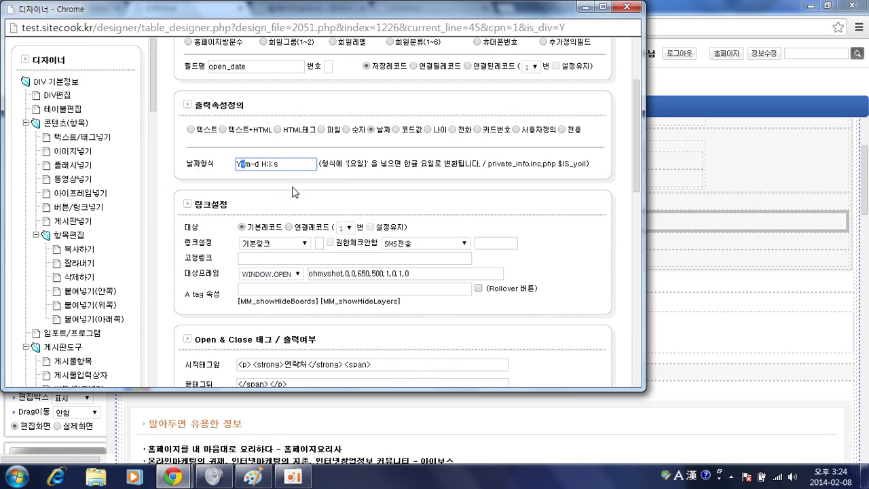
left_click(275, 246)
left_click(273, 262)
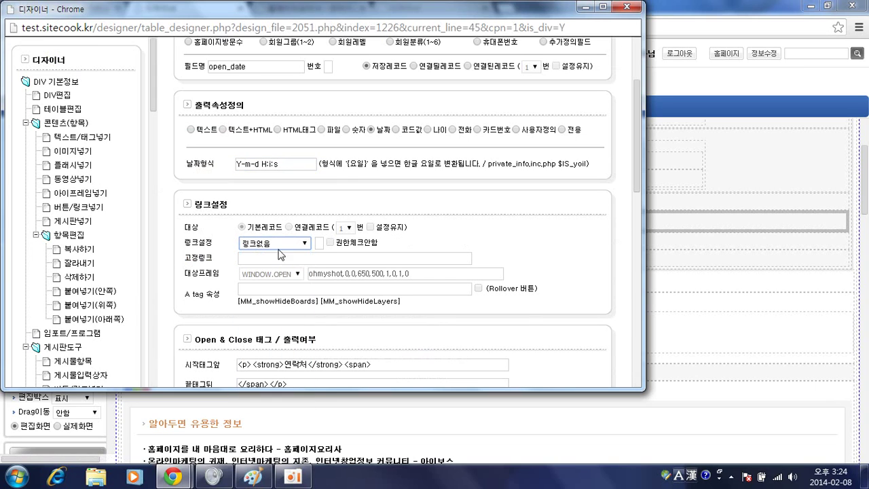
Rename the row's label from 연락처 to 희망오픈일 and save the field settings
scroll(399, 217, "down", 5)
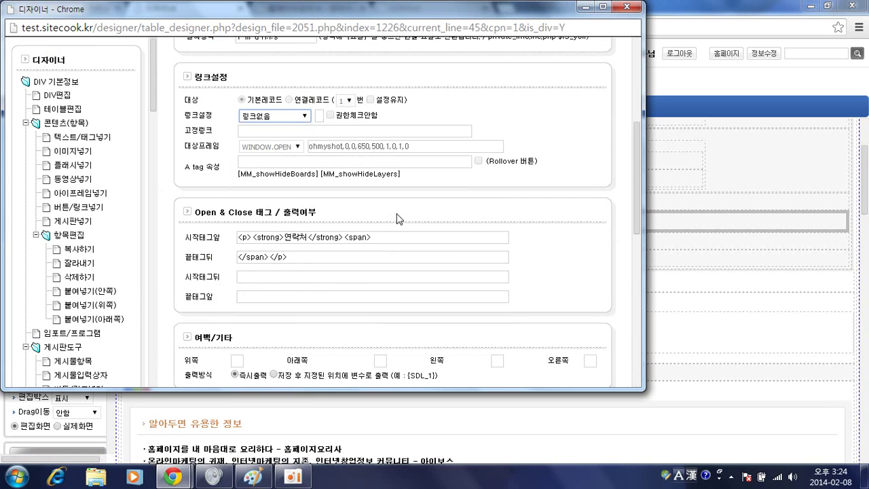
scroll(309, 139, "up", 1)
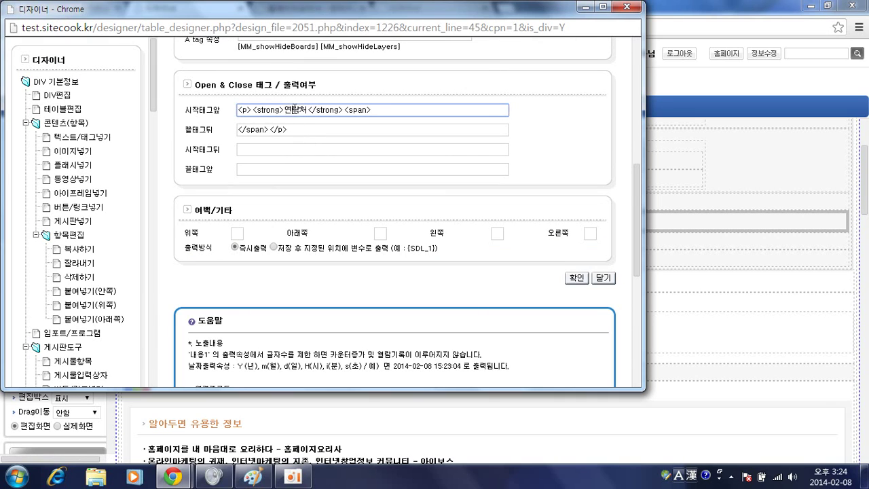
double_click(295, 110)
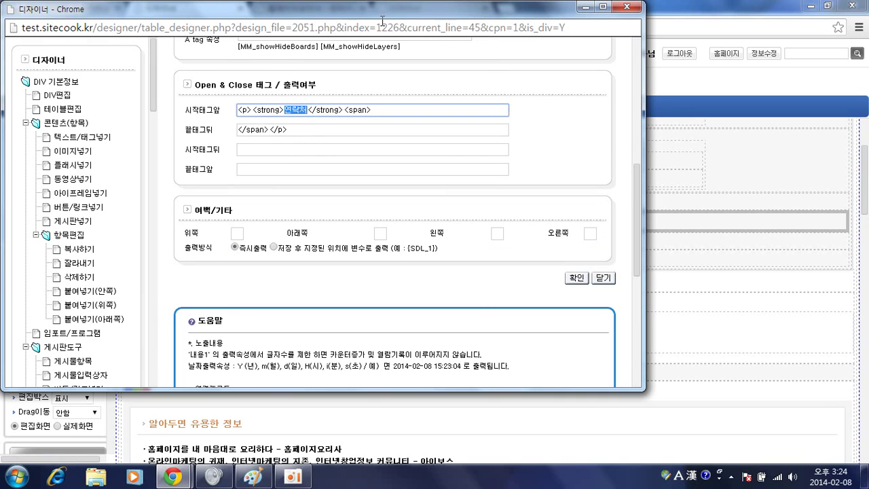
key("alt+Tab")
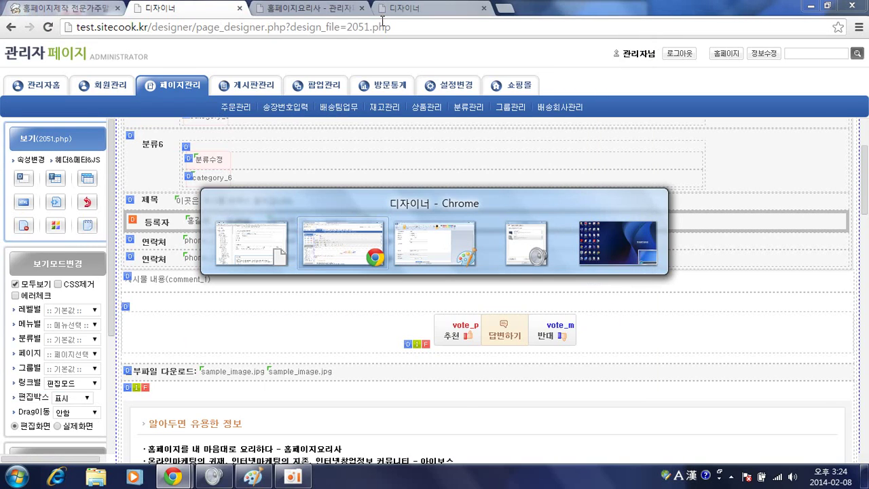
key("Tab")
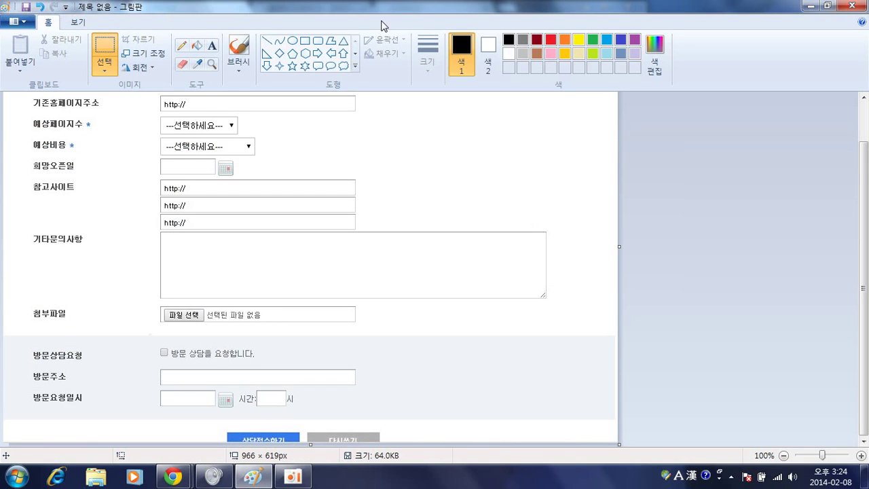
key("alt+Tab")
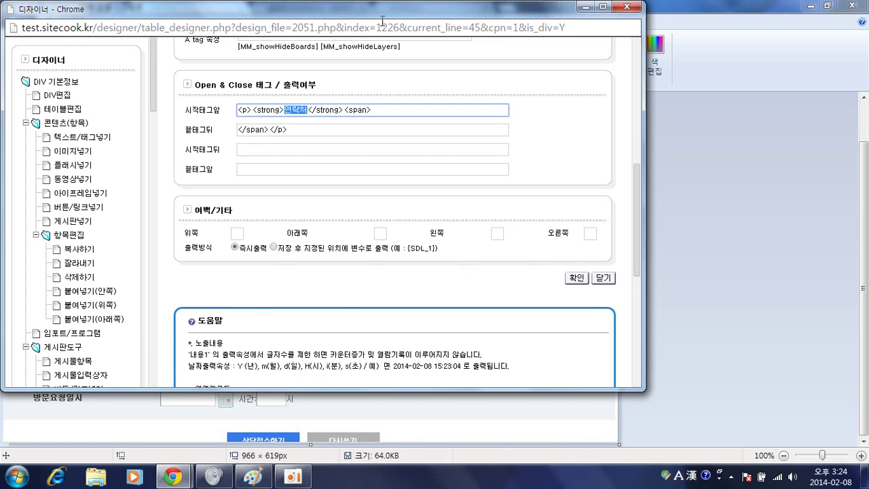
type("gmlak")
key("BackSpace")
key("BackSpace")
key("BackSpace")
key("BackSpace")
key("BackSpace")
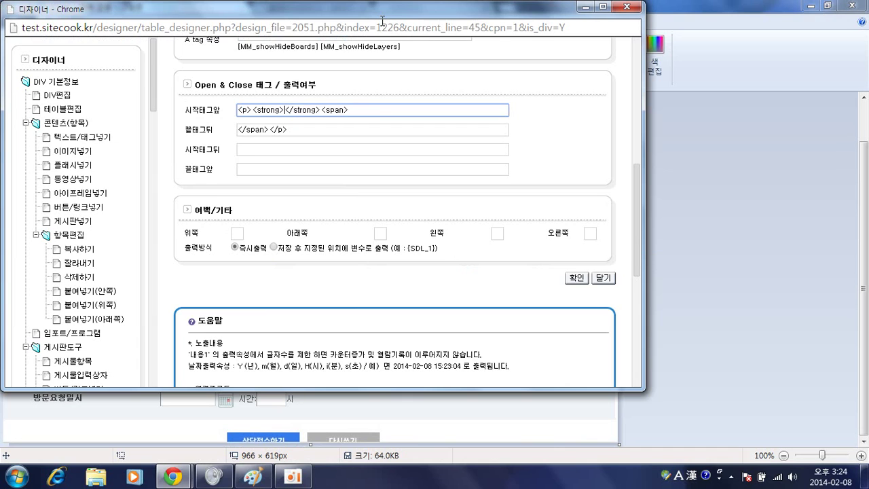
key("Hangul")
type("희망요픈이")
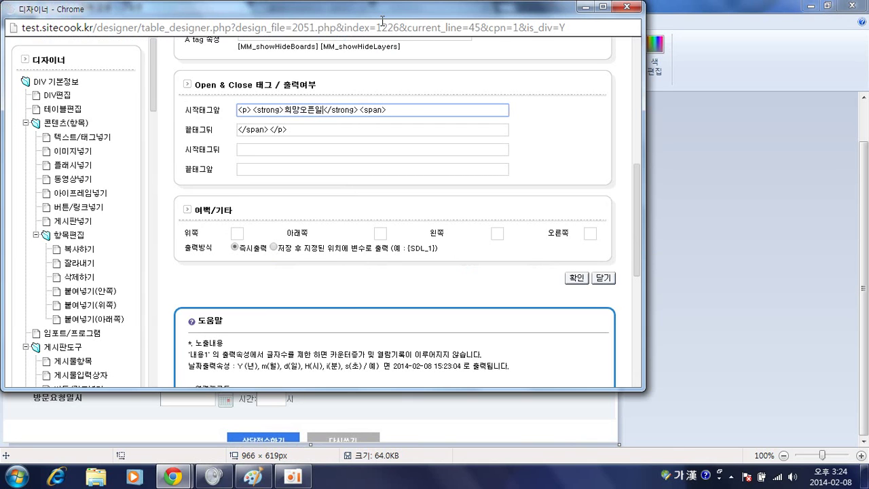
key("Return")
key("alt+Tab")
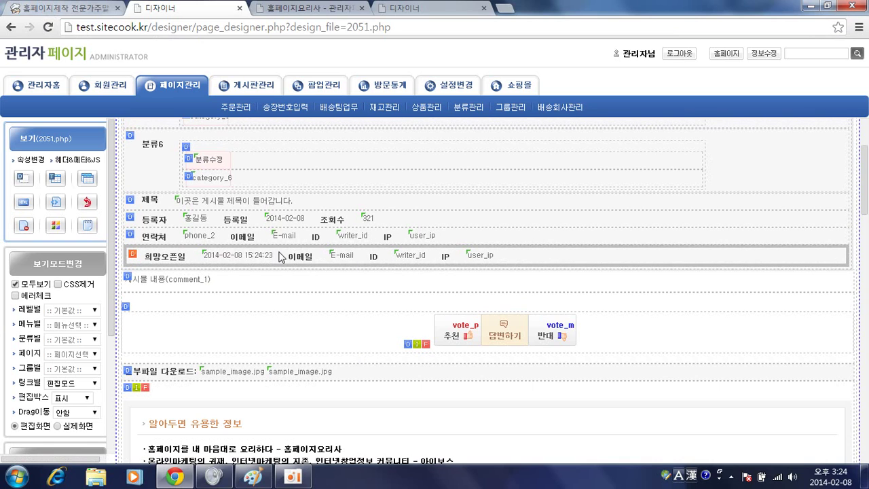
Copy the 희망오픈일 date item and paste it into the E-mail item's spot
left_click(258, 258)
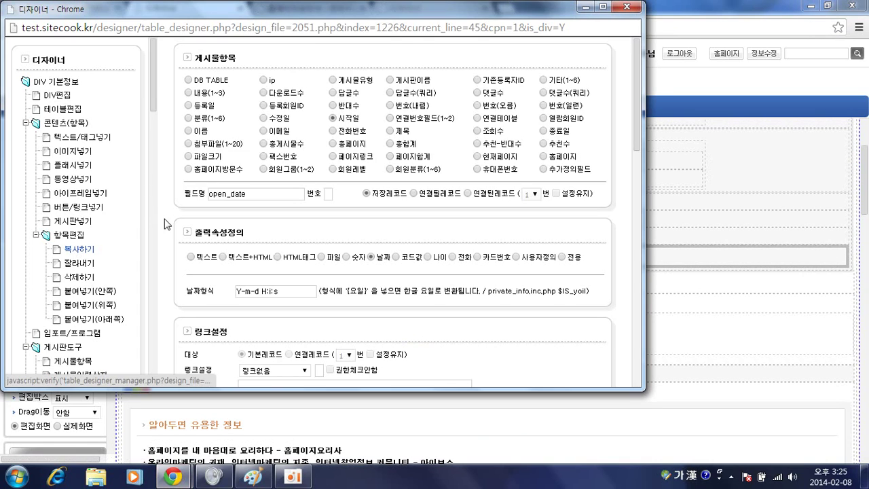
left_click(340, 110)
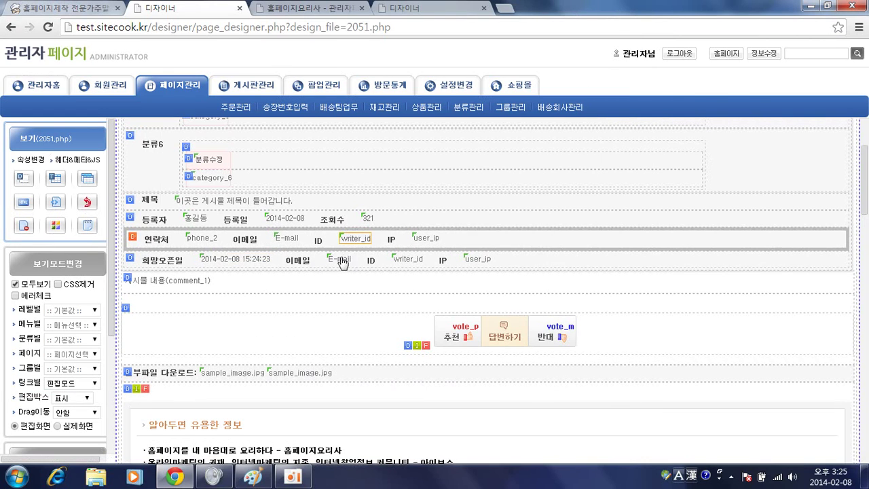
left_click(343, 262)
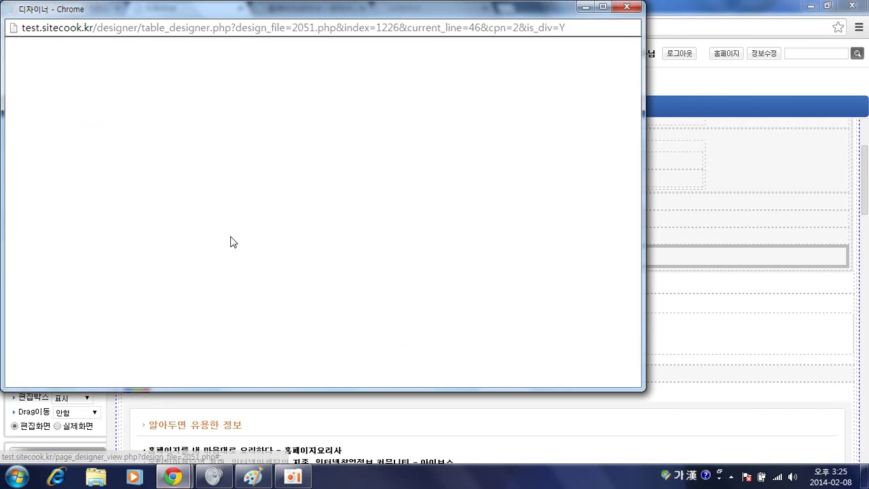
left_click(101, 292)
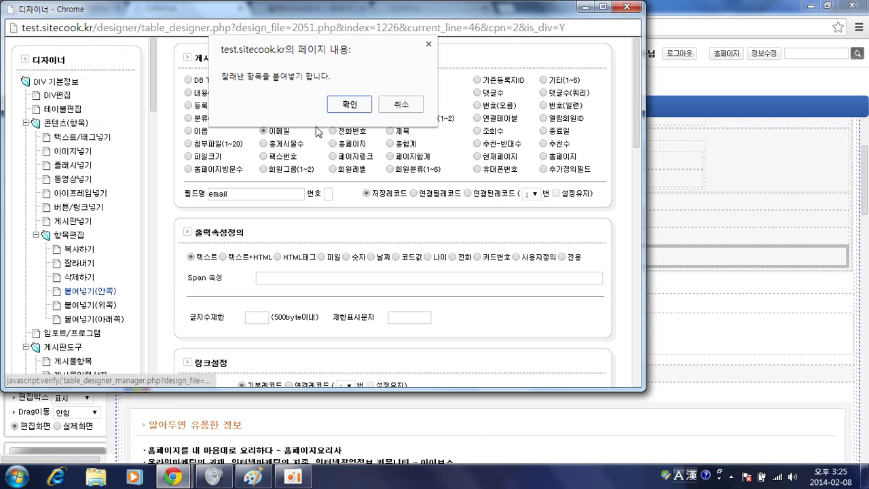
left_click(345, 109)
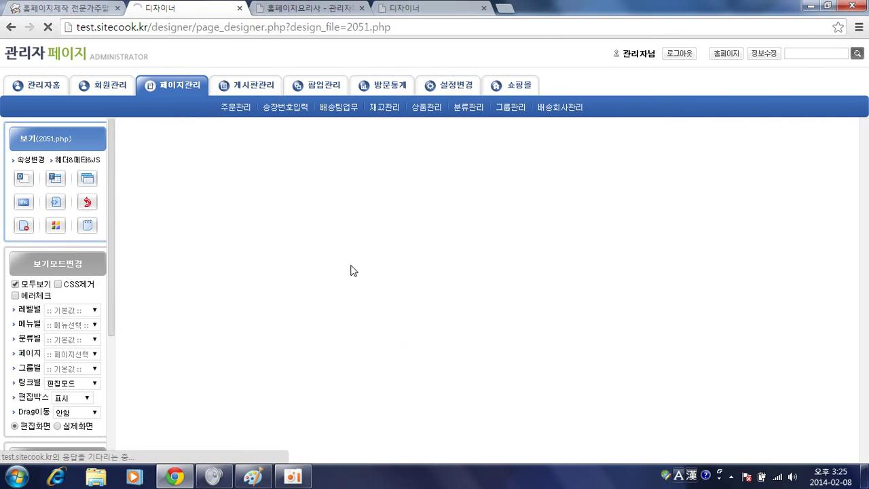
Point the copied date item at 종료일 close_date and remove ' H:i:s' from its format
scroll(345, 276, "down", 2)
left_click(370, 259)
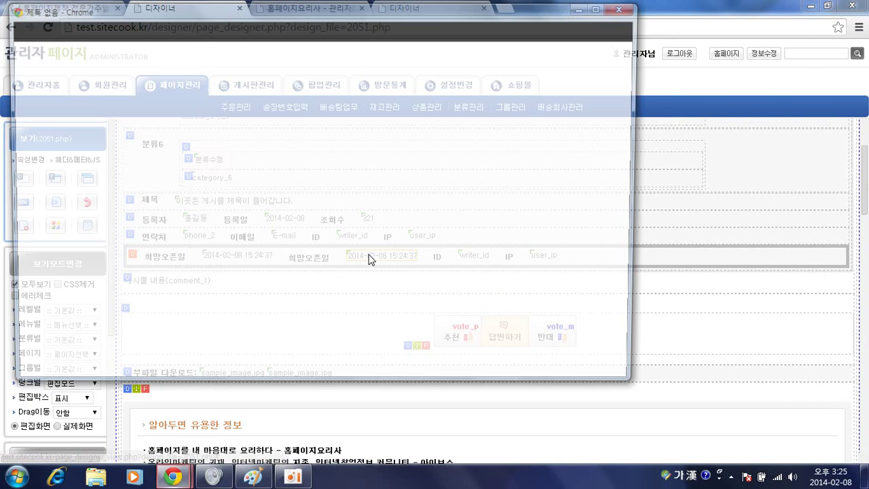
key("alt+Tab")
key("Tab")
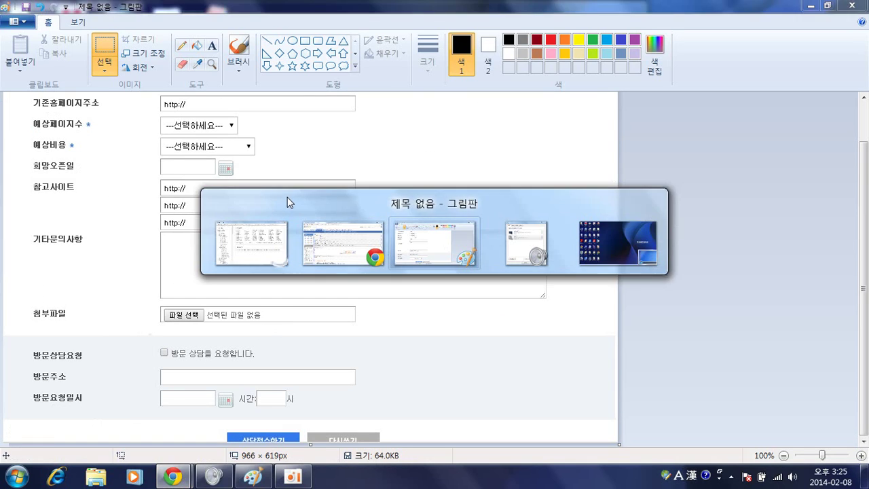
key("alt+Tab")
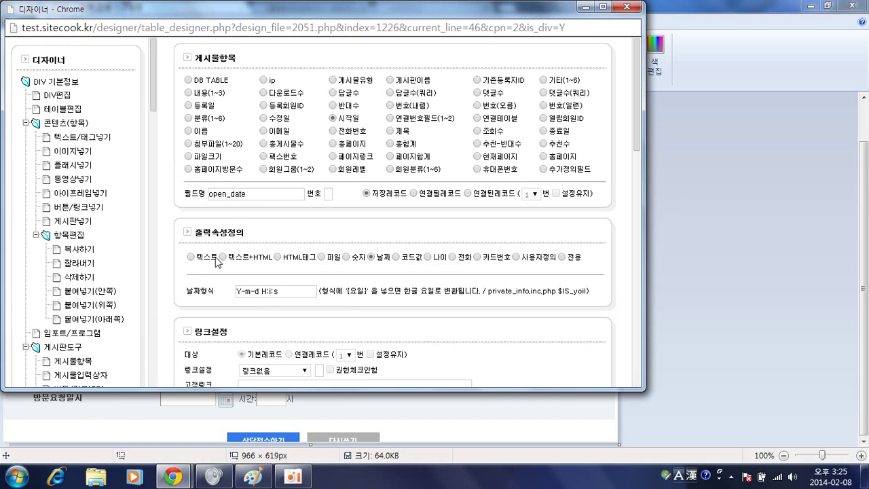
left_click(270, 193)
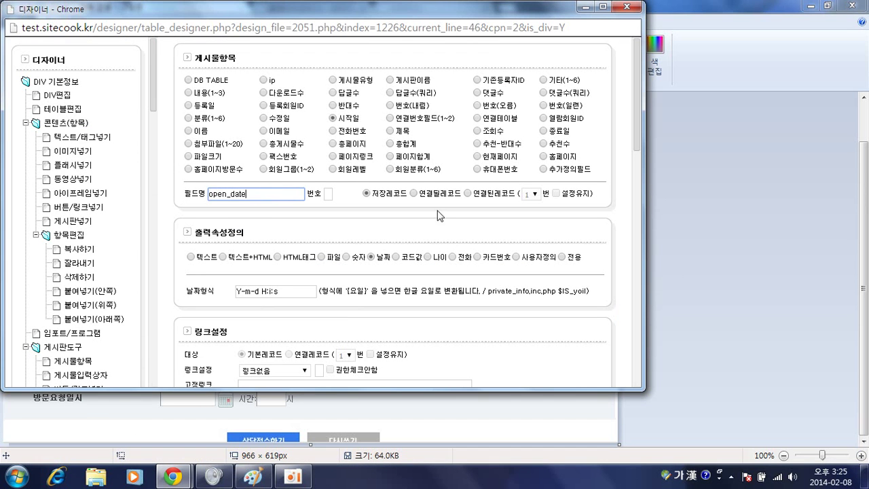
left_click(544, 130)
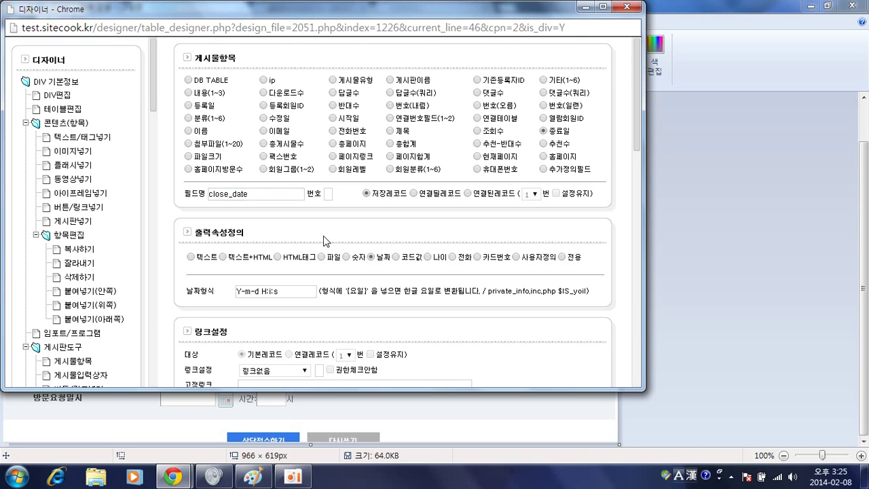
scroll(319, 240, "down", 2)
left_click_drag(260, 159, 354, 165)
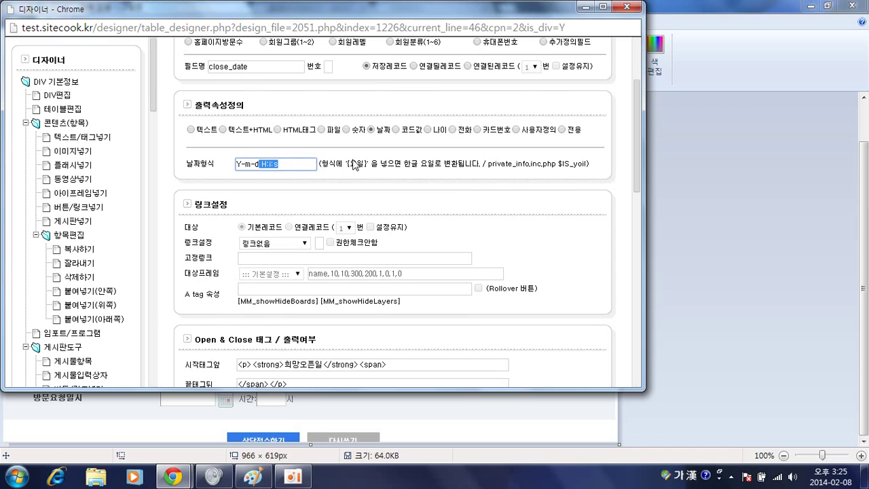
key("BackSpace")
Relabel the copied item from 희망오픈일 to 방문예정일 and save it
scroll(299, 183, "down", 2)
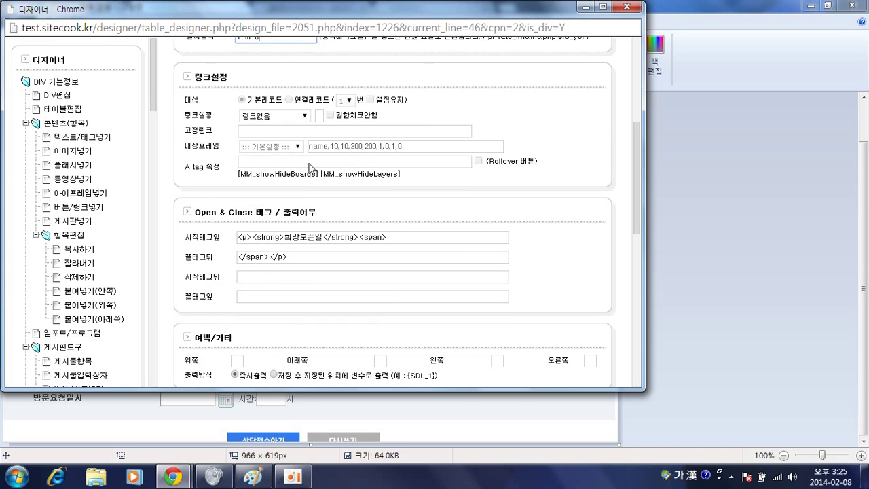
double_click(307, 238)
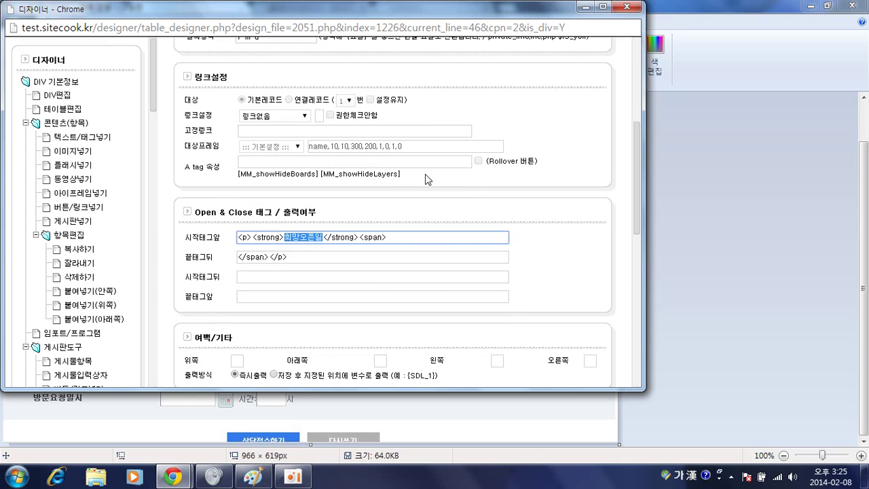
type("방문")
type("예정일")
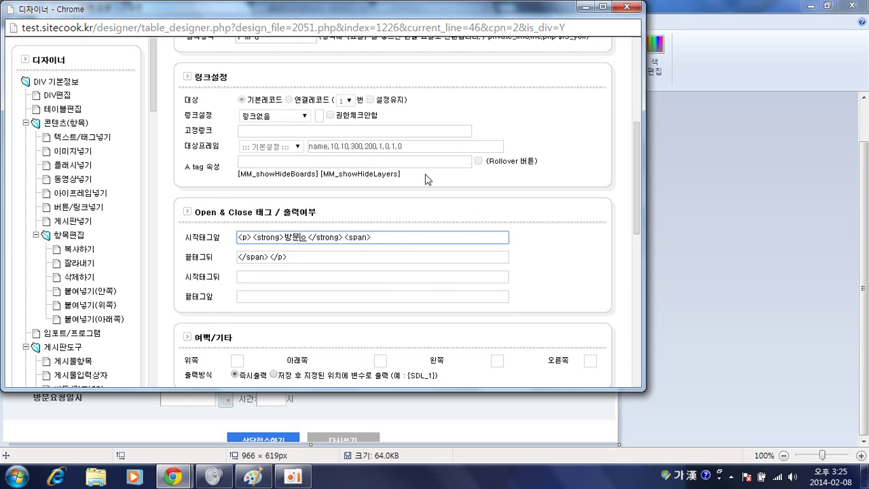
scroll(429, 197, "down", 1)
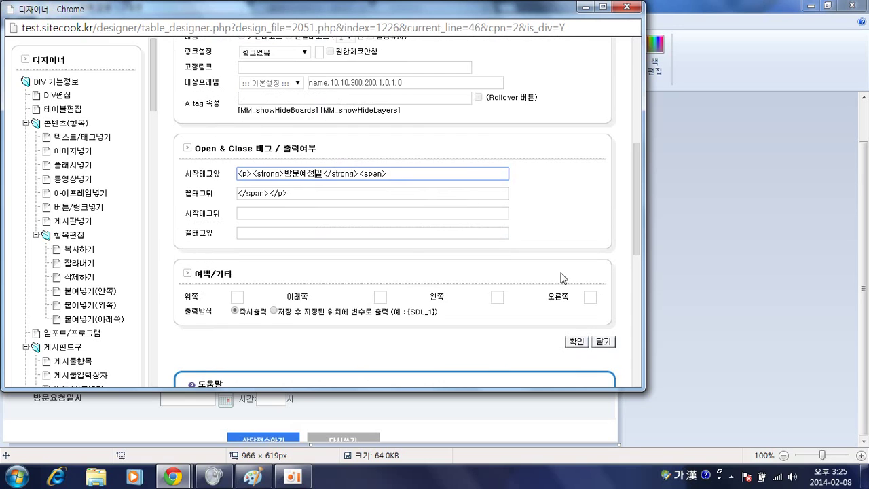
left_click(574, 343)
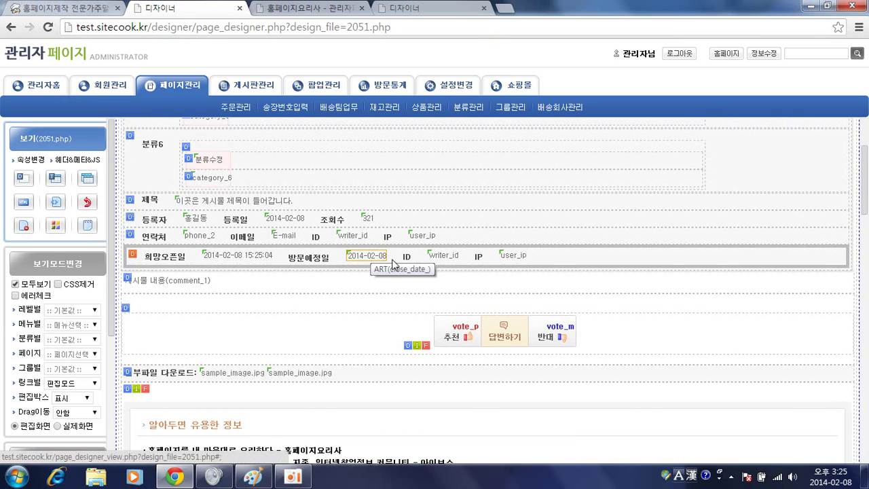
Review the ID item and the new 방문예정일 item's settings
left_click(443, 257)
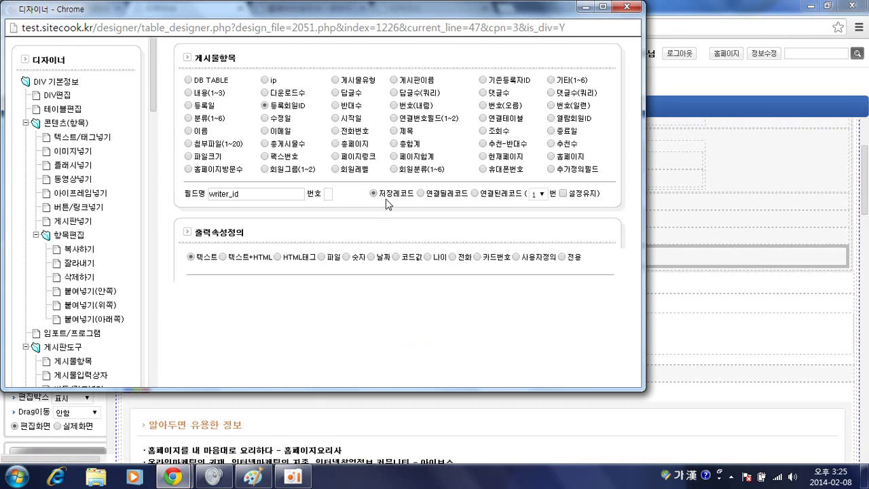
scroll(385, 199, "down", 1)
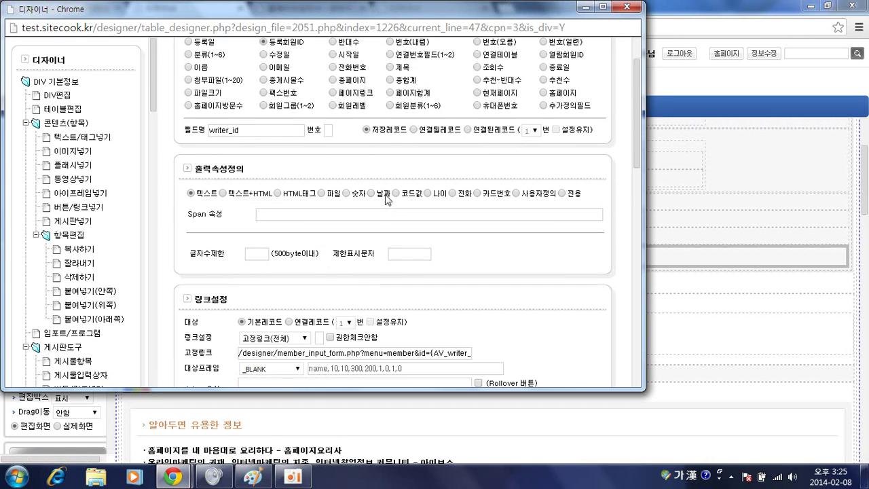
key("alt+Tab")
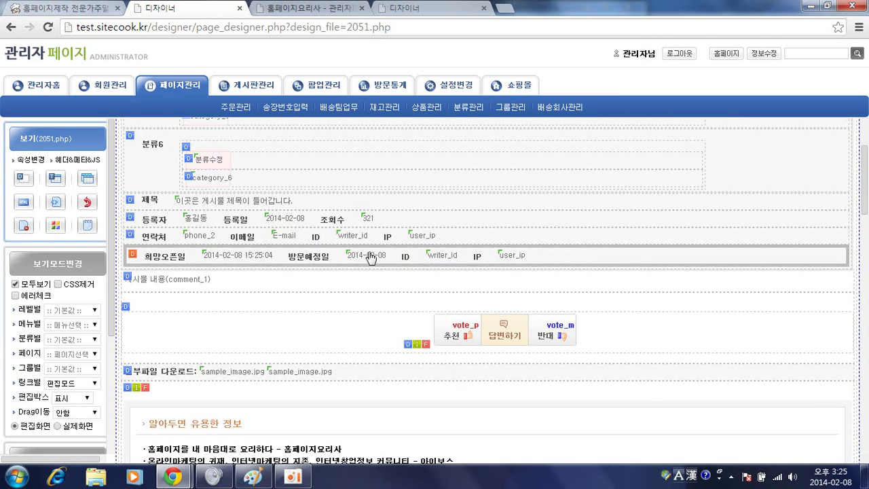
left_click(369, 257)
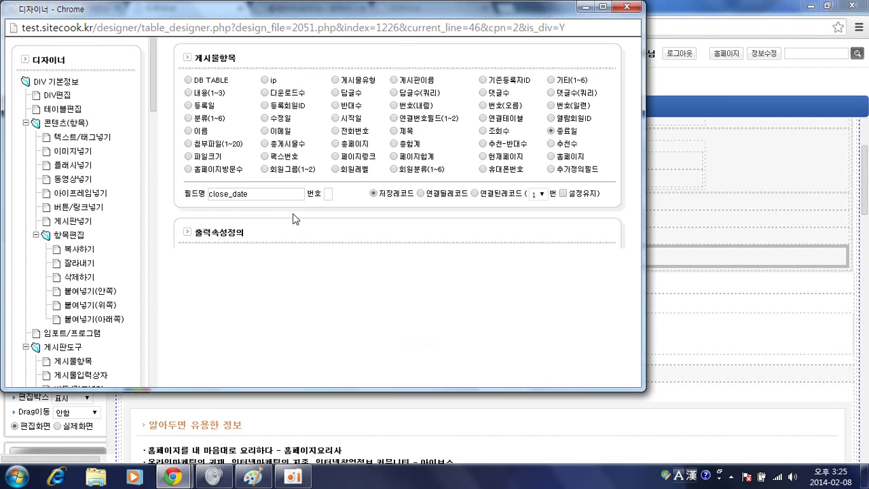
scroll(303, 204, "down", 2)
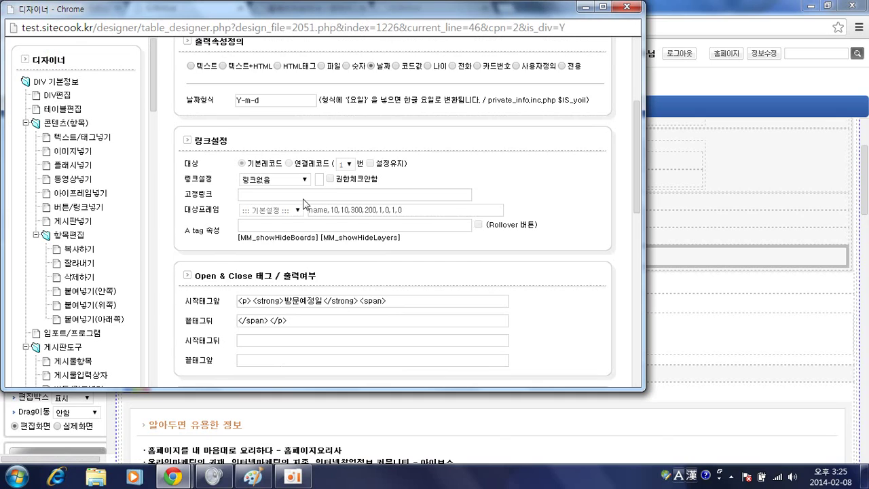
scroll(303, 202, "down", 1)
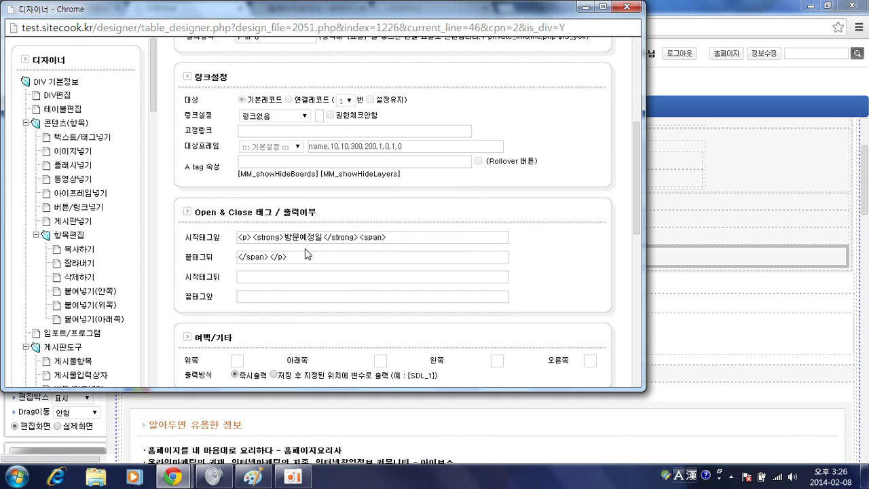
key("alt+Tab")
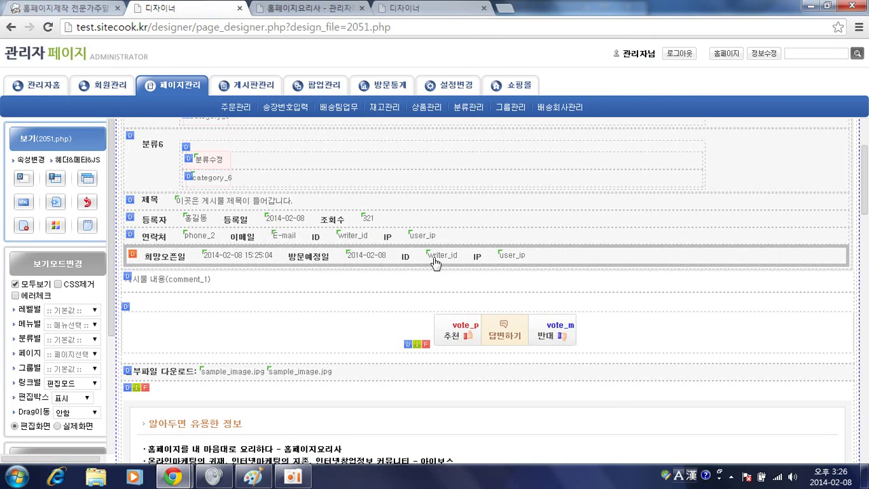
Change the ID item to extra field 기타 number 1 with 링크없음, labelled 시간
left_click(430, 260)
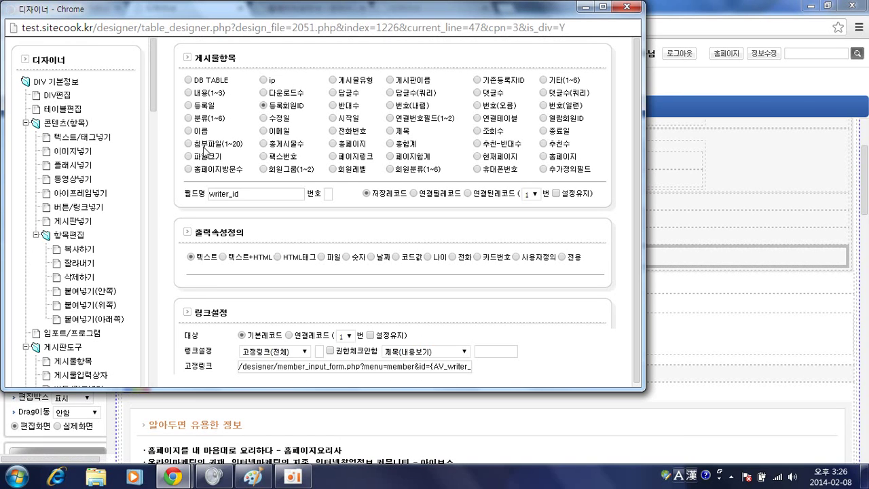
scroll(254, 102, "down", 1)
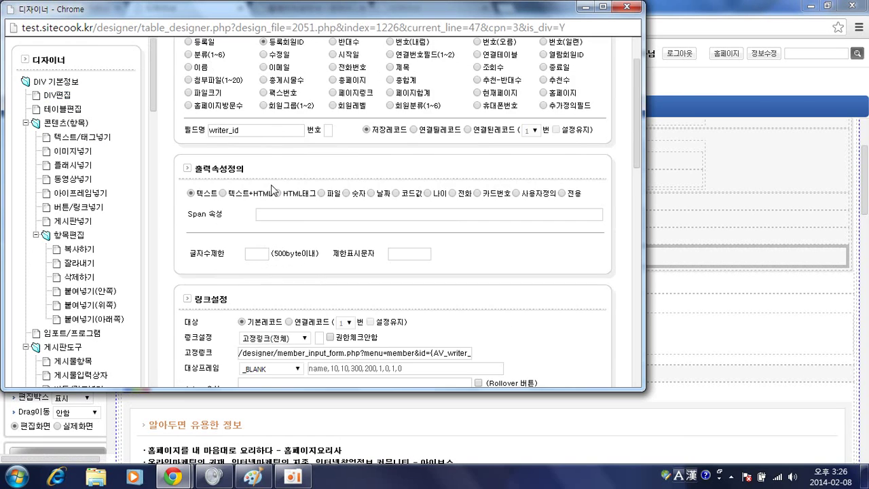
scroll(254, 102, "up", 1)
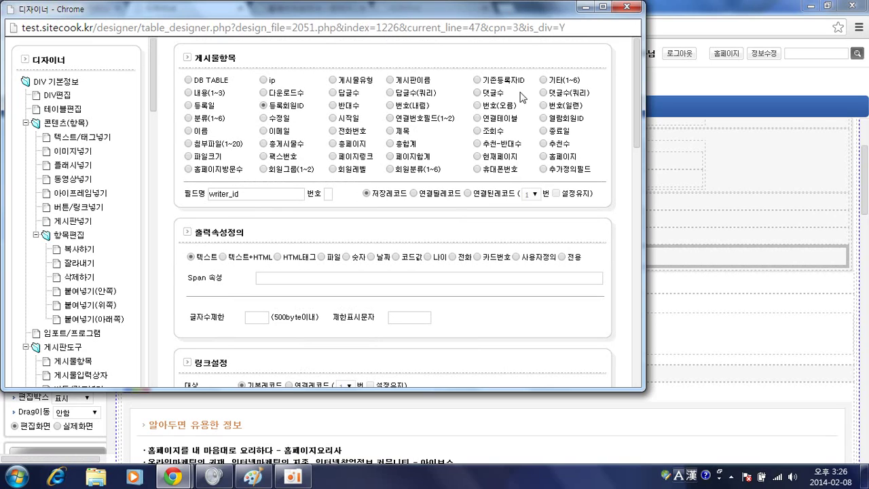
left_click(543, 80)
left_click(327, 195)
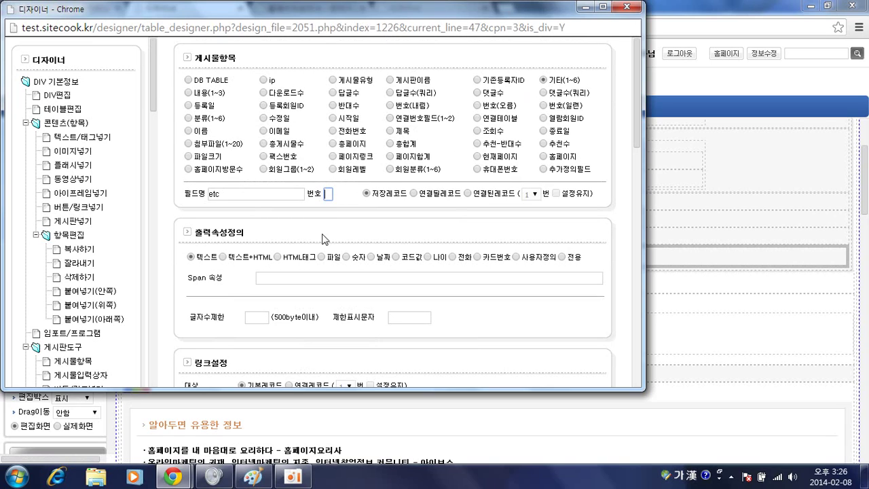
type("1")
scroll(379, 208, "down", 1)
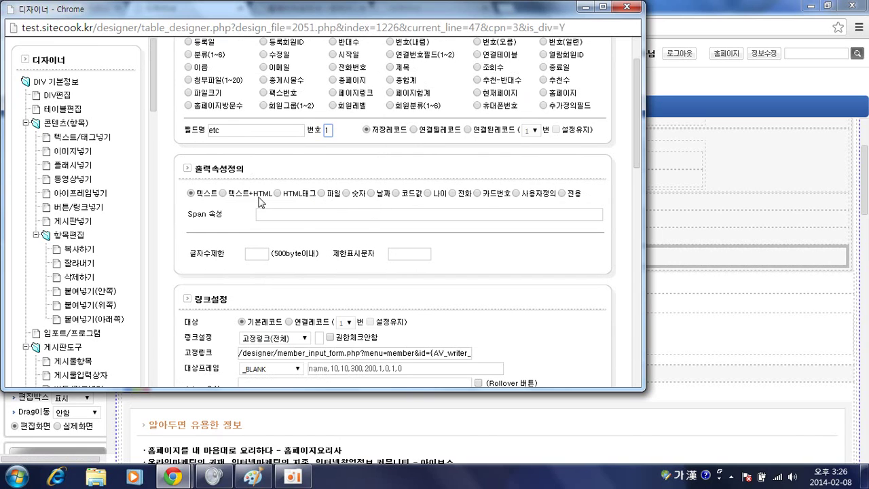
scroll(260, 201, "down", 2)
left_click(268, 214)
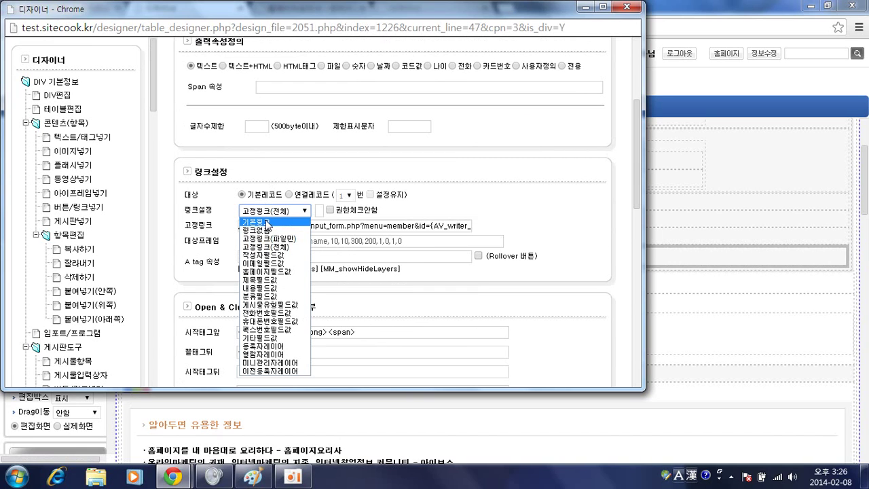
left_click(268, 231)
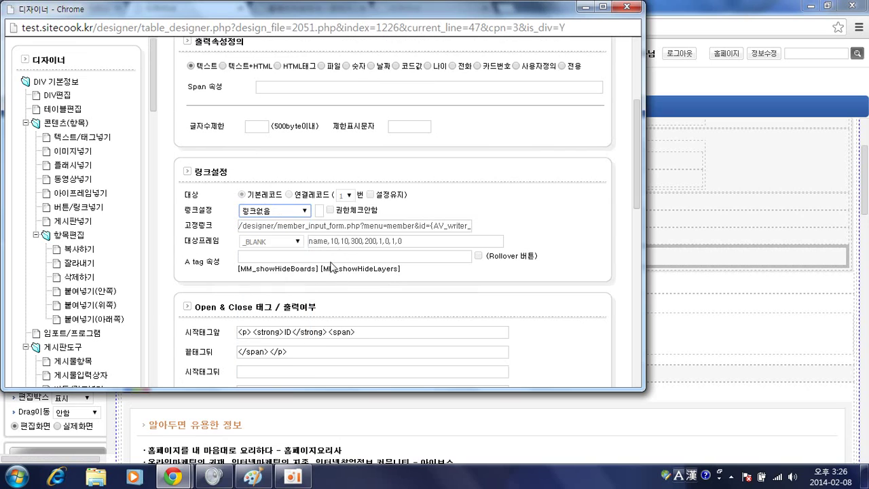
double_click(286, 332)
type("시간")
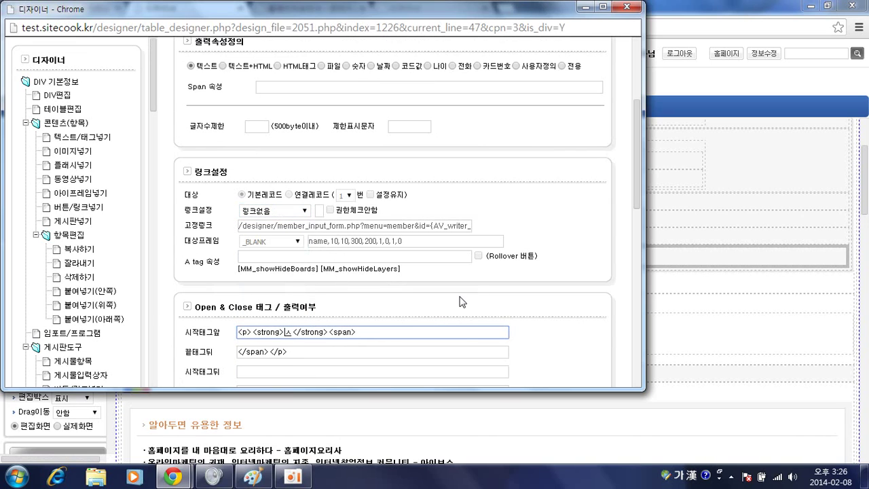
scroll(434, 265, "down", 3)
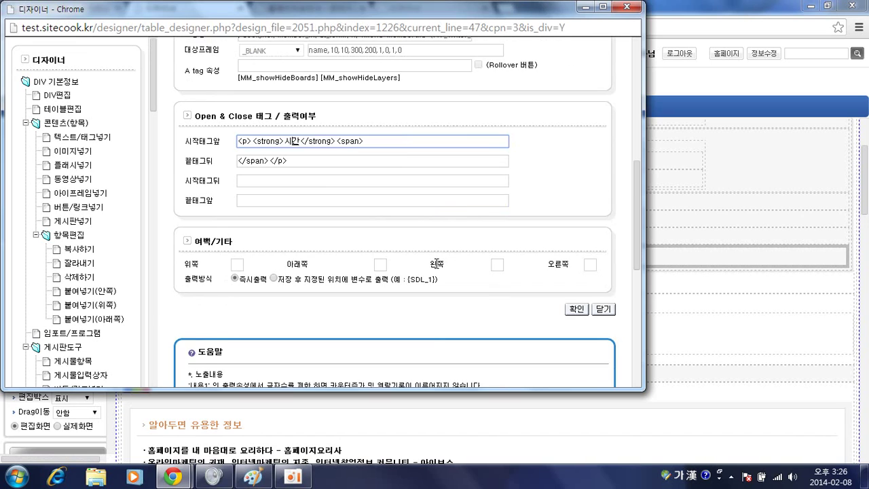
left_click(574, 313)
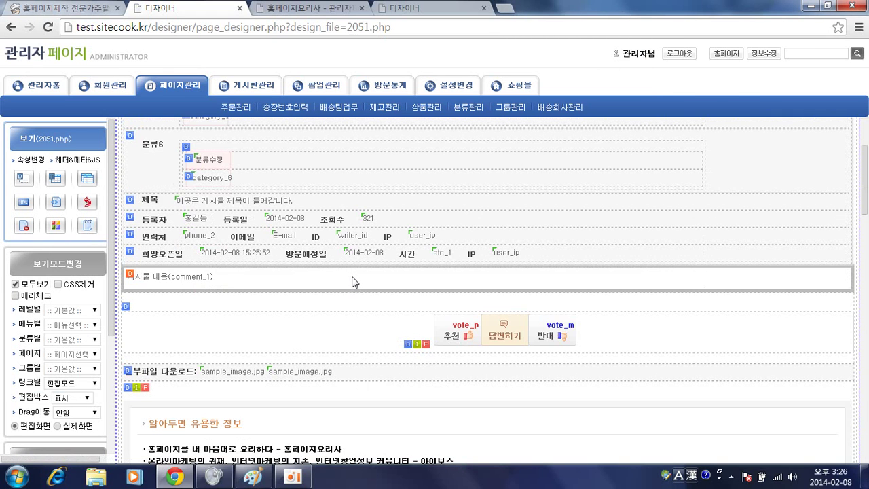
Preview consultation post 22 on the live site and open its edit form
left_click(275, 9)
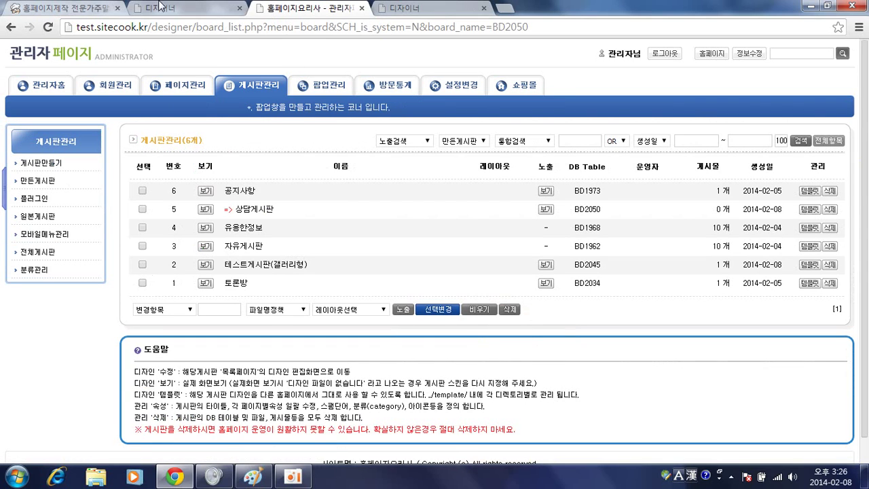
left_click(421, 8)
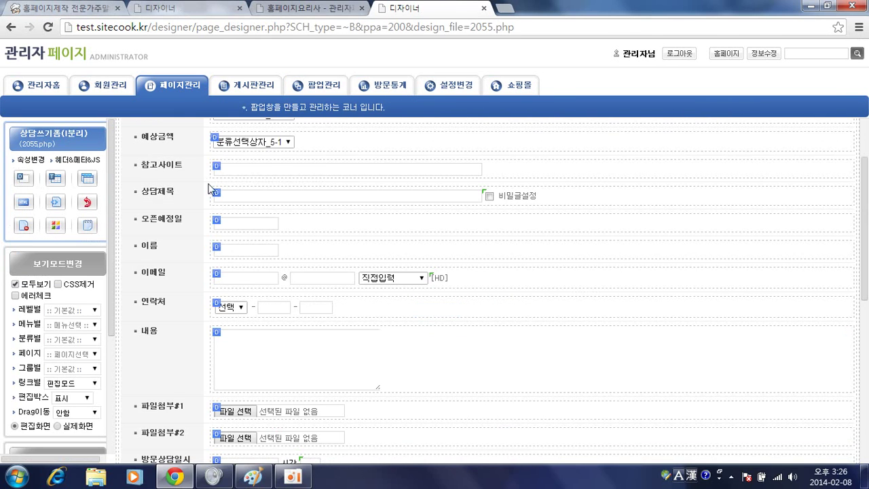
left_click(194, 8)
left_click(101, 85)
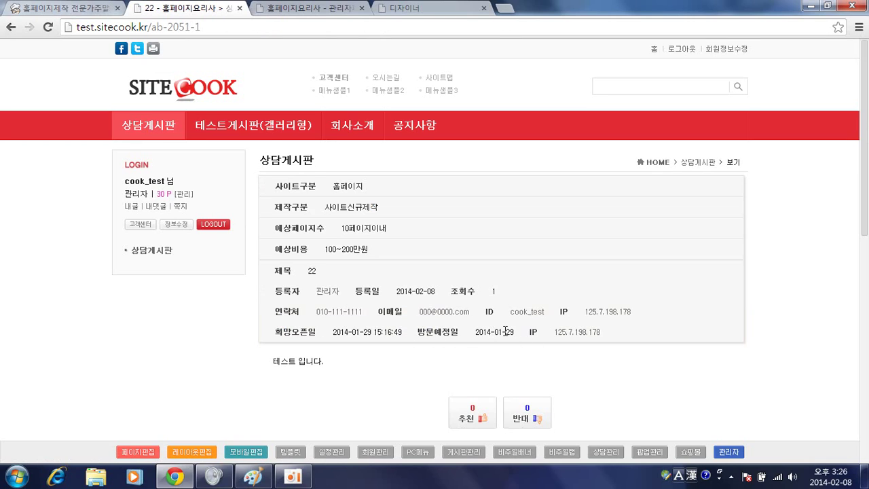
scroll(506, 331, "down", 5)
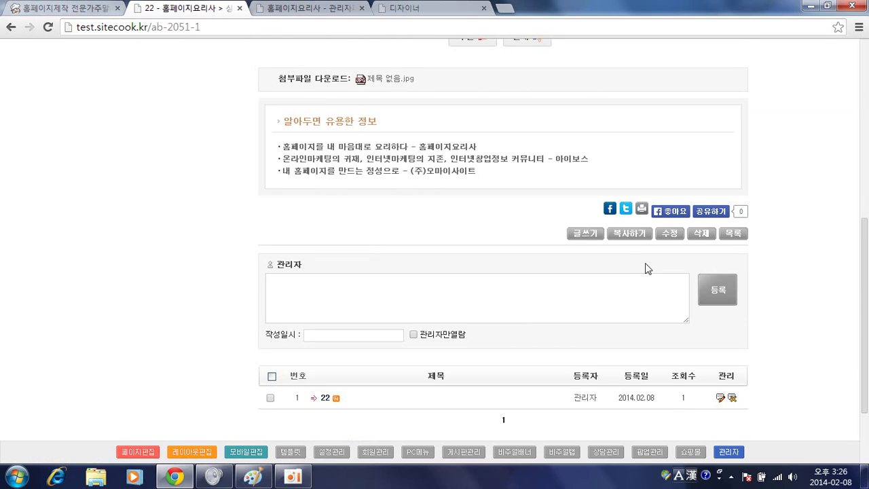
left_click(668, 235)
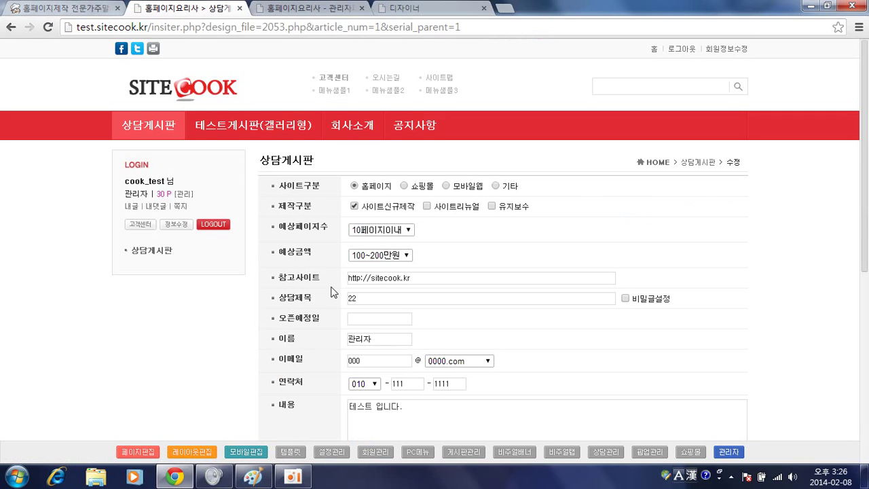
scroll(332, 292, "down", 3)
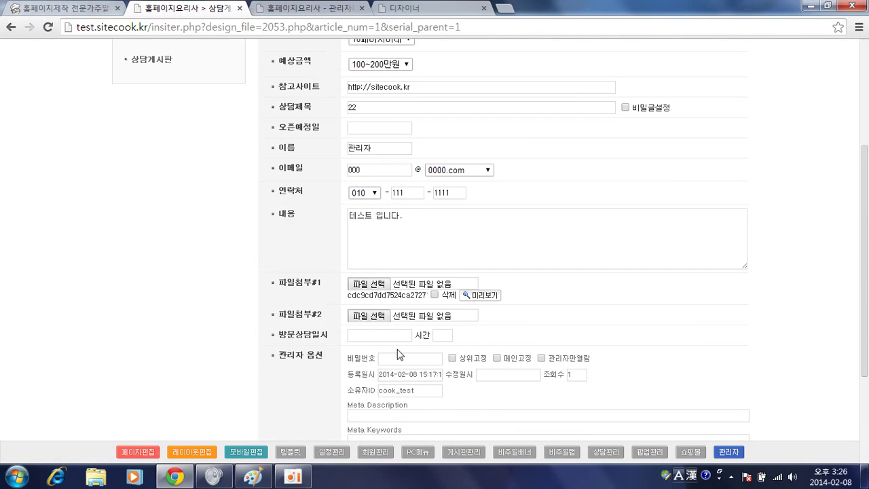
Set 오픈예정일 to February 12, 방문상담일시 to February 13, time 15, and save
left_click(437, 334)
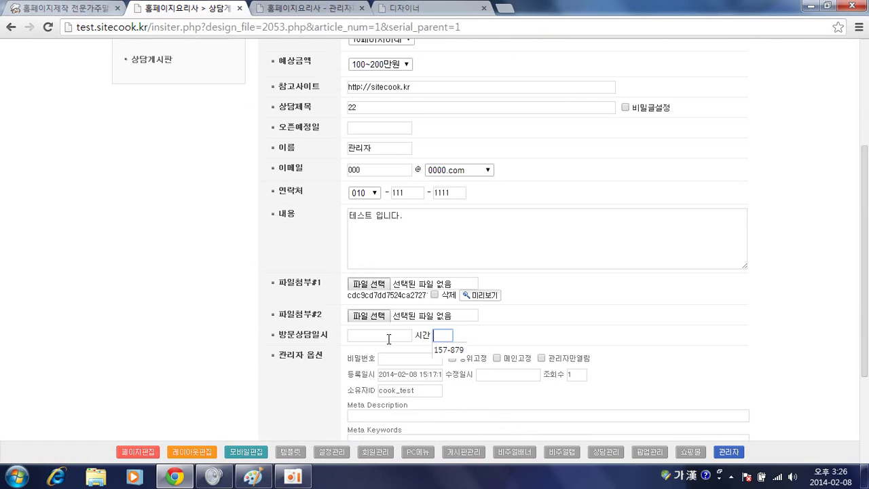
left_click(381, 127)
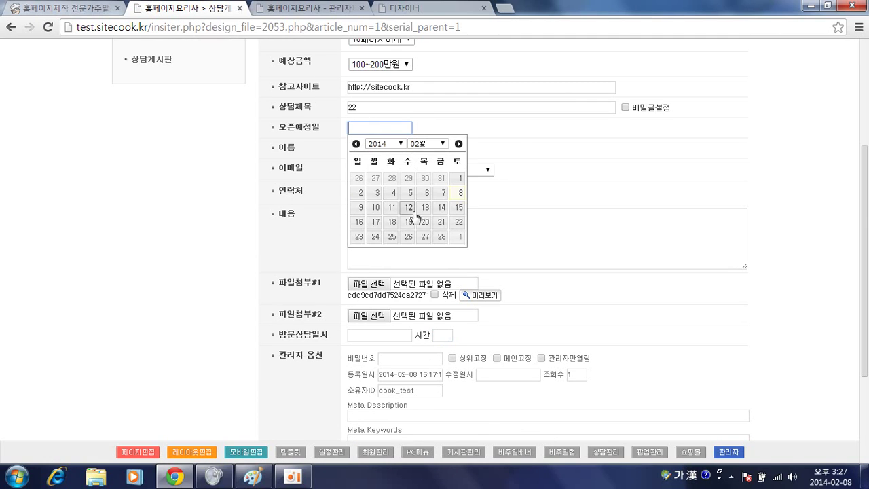
left_click(409, 209)
left_click(380, 334)
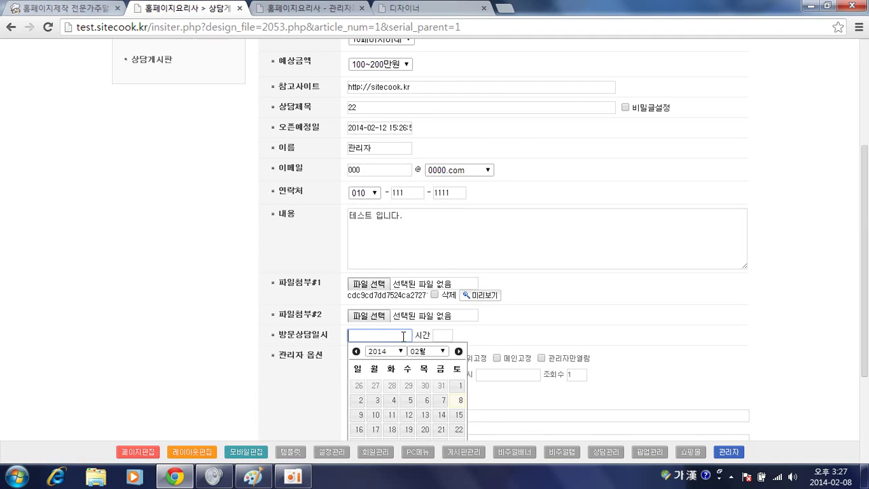
left_click(425, 415)
left_click(445, 335)
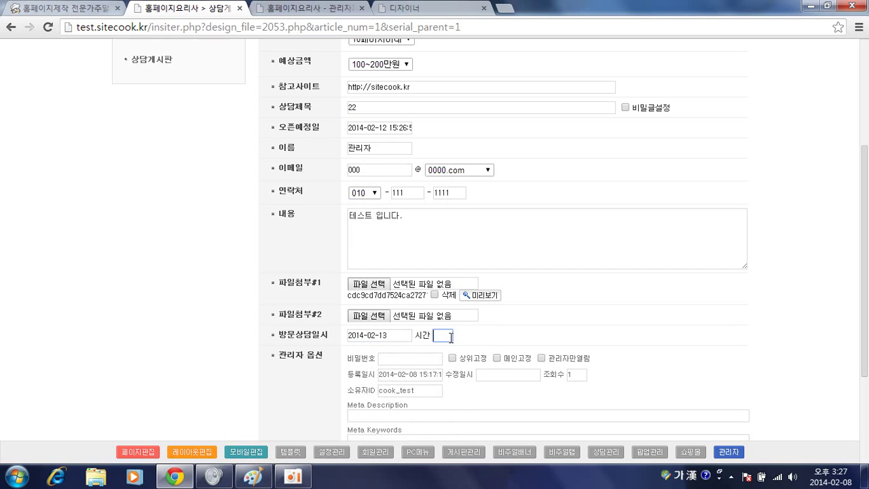
type("15")
scroll(455, 336, "down", 2)
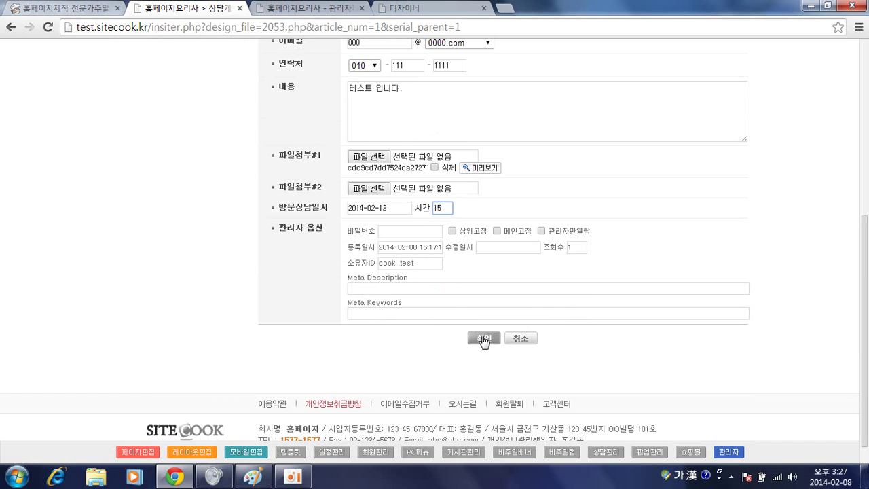
left_click(483, 339)
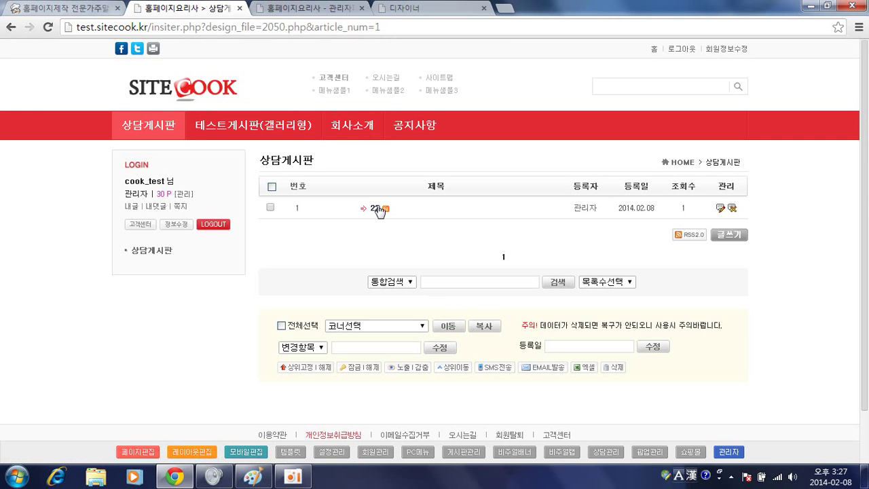
Open post 22 to check its saved dates and time
left_click(375, 209)
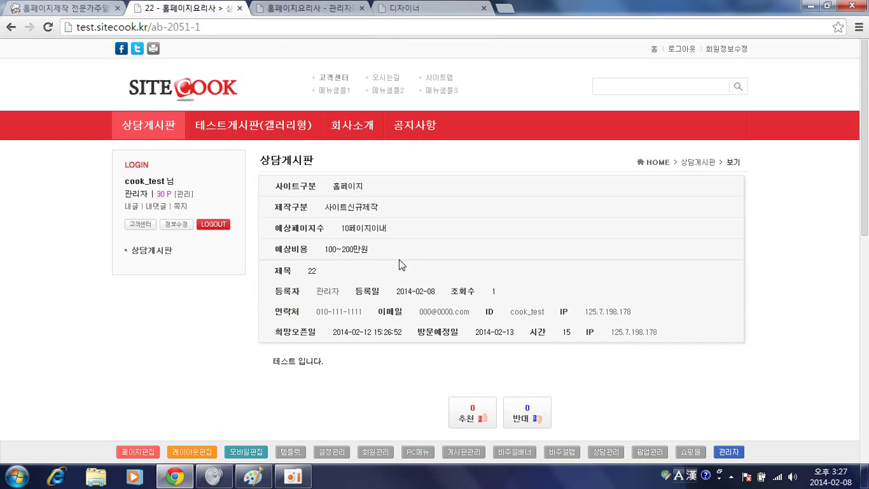
scroll(401, 265, "down", 1)
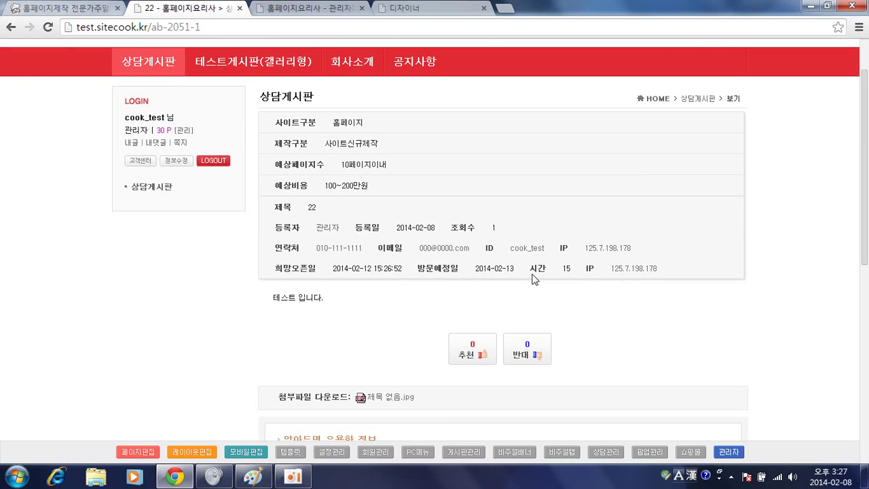
scroll(411, 265, "down", 2)
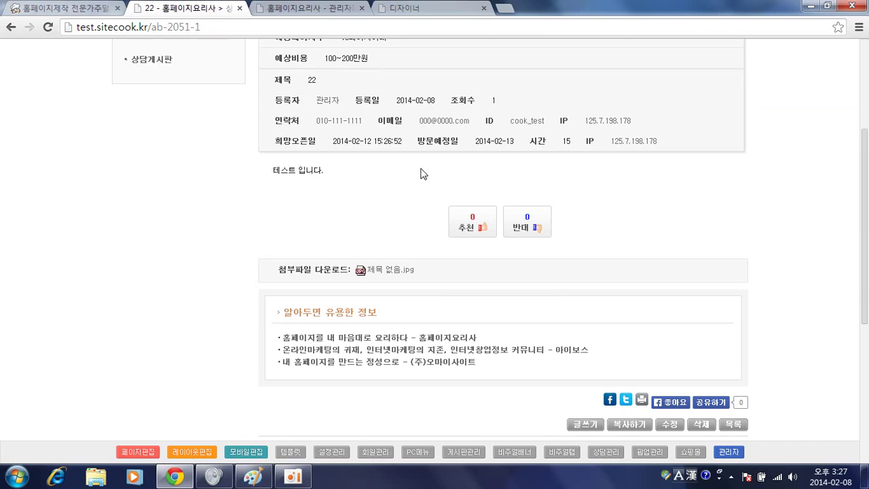
Open post 22's edit form and load its 2055.php layout in the page designer
left_click(673, 428)
scroll(290, 266, "down", 2)
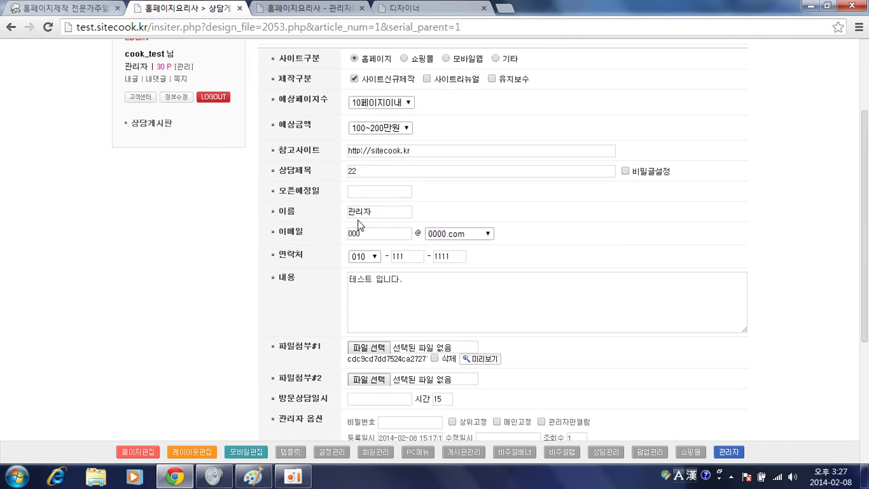
scroll(378, 224, "down", 1)
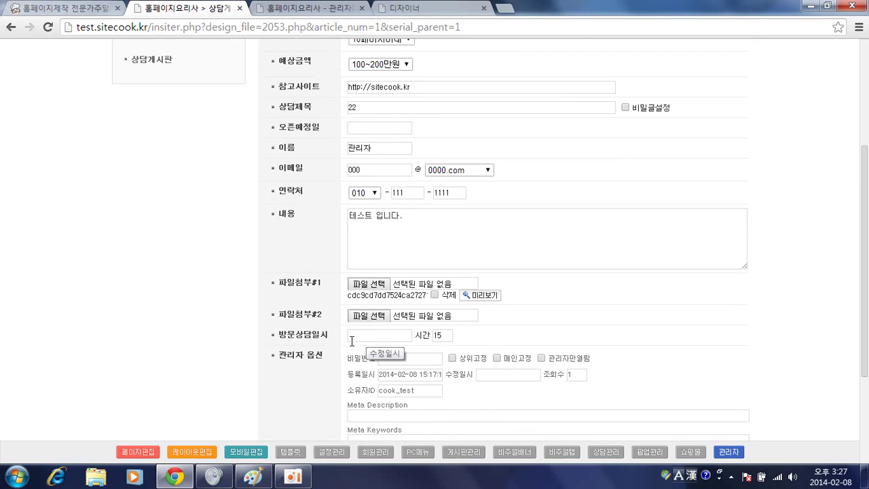
left_click(142, 452)
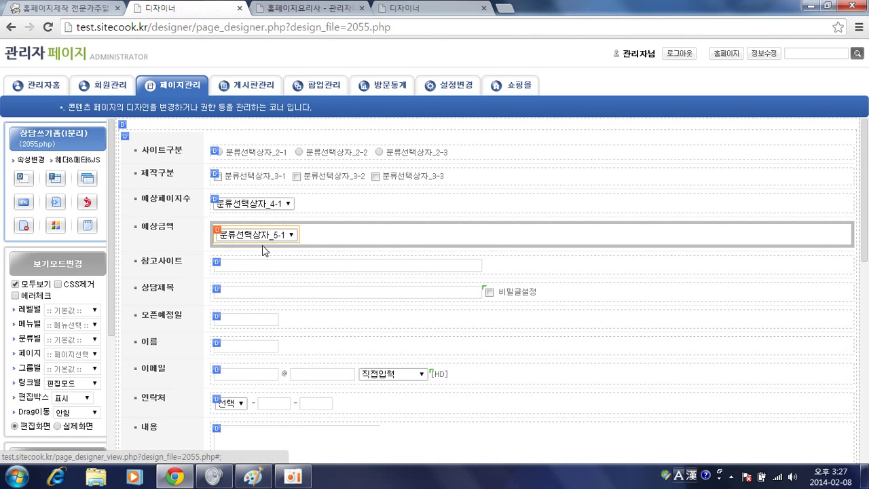
Set the 오픈예정일 field's default value to 저장값 and apply it
scroll(263, 250, "down", 2)
left_click(242, 190)
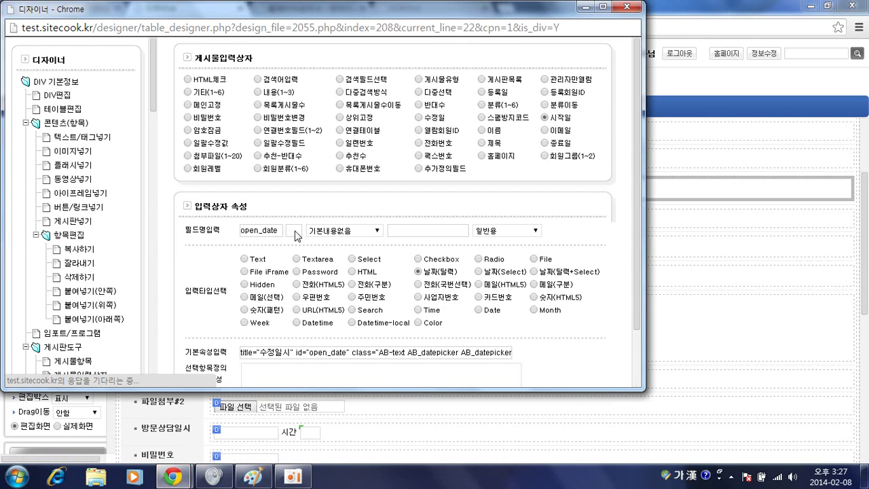
left_click(341, 234)
left_click(369, 244)
left_click(414, 230)
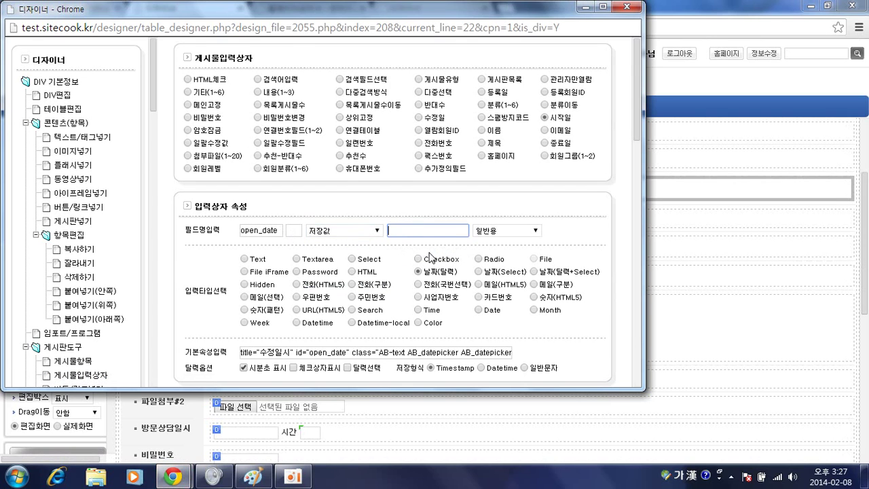
scroll(429, 256, "down", 5)
left_click(575, 281)
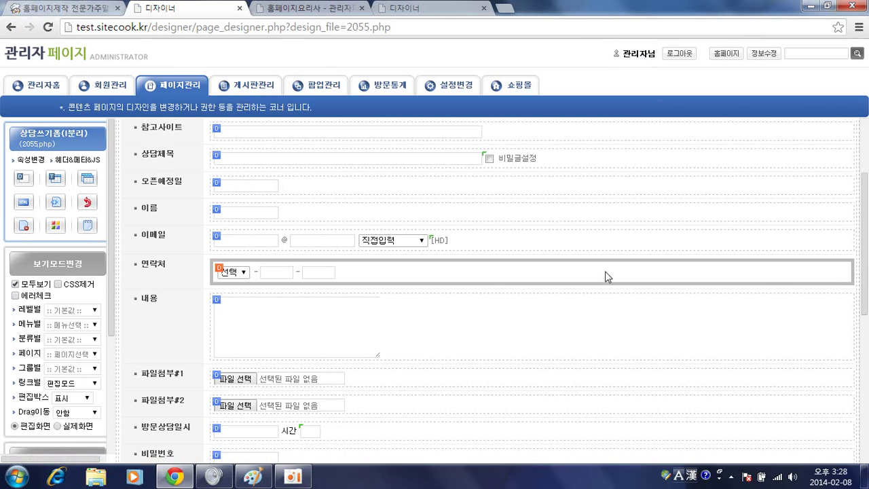
Set the 방문상담일시 field's default value to 저장값 as well
scroll(408, 246, "down", 2)
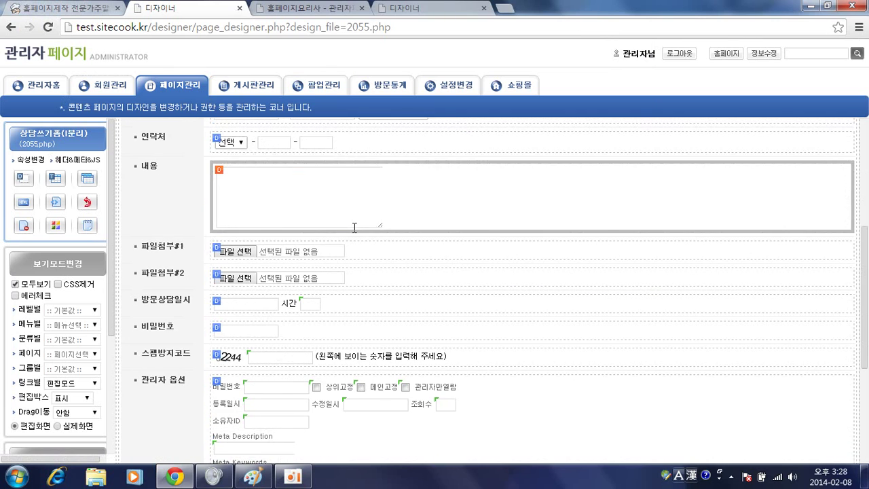
scroll(353, 225, "down", 1)
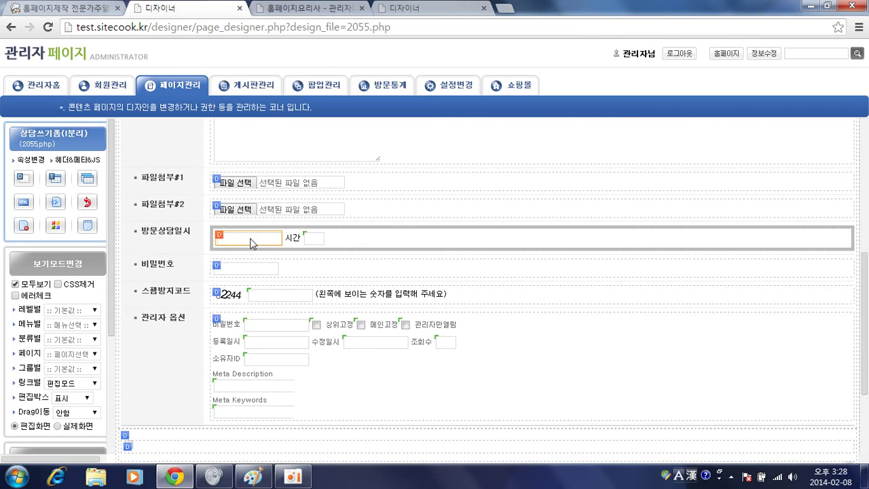
double_click(252, 243)
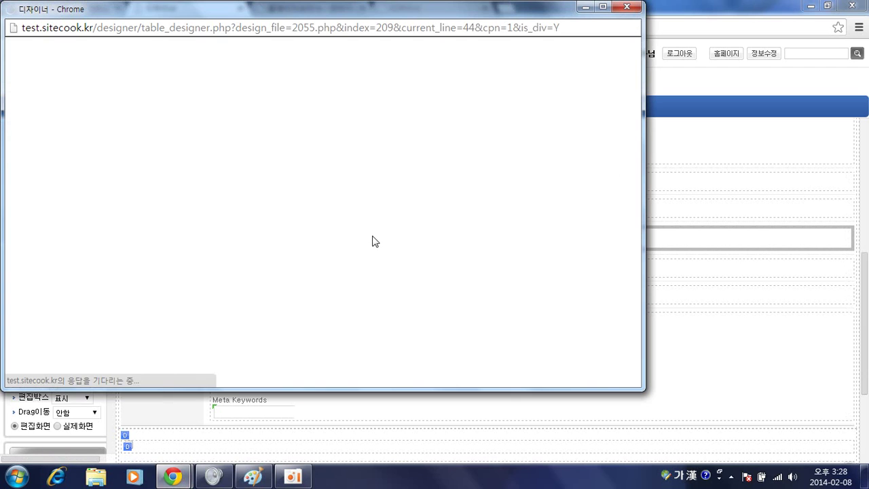
left_click(345, 231)
left_click(436, 230)
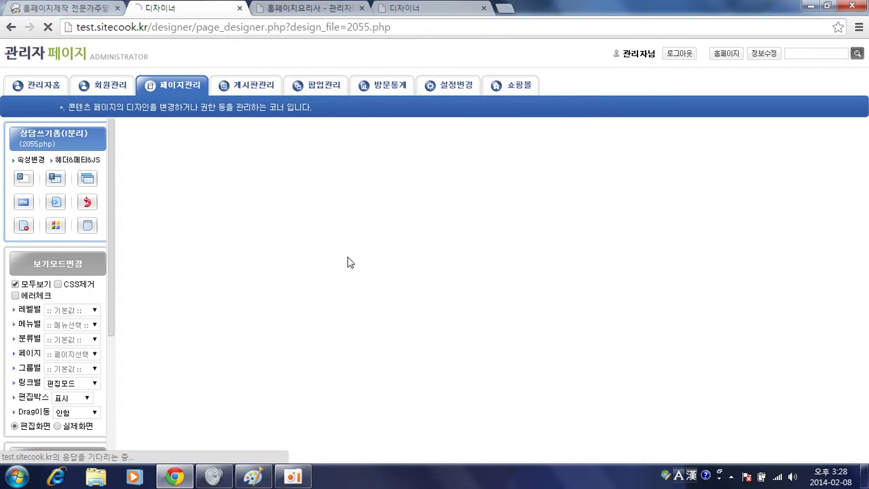
From the homepage, open post 22 in 상담게시판 and bring up its edit form
left_click(108, 59)
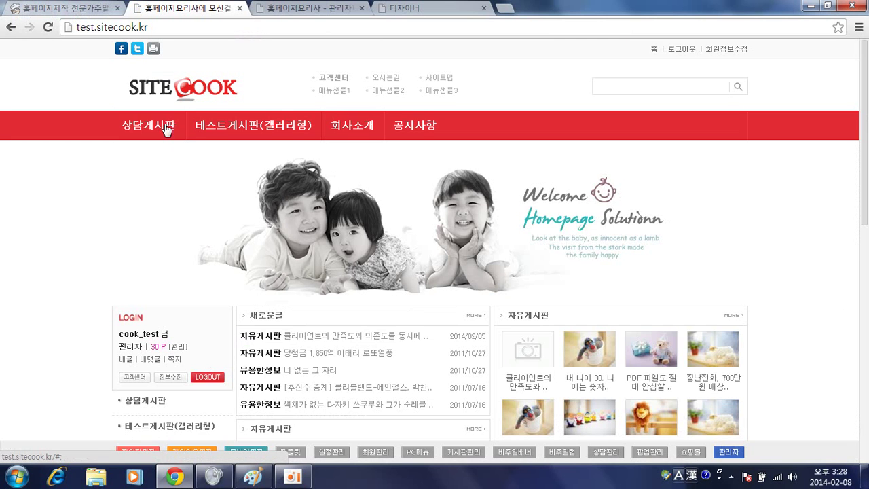
left_click(167, 129)
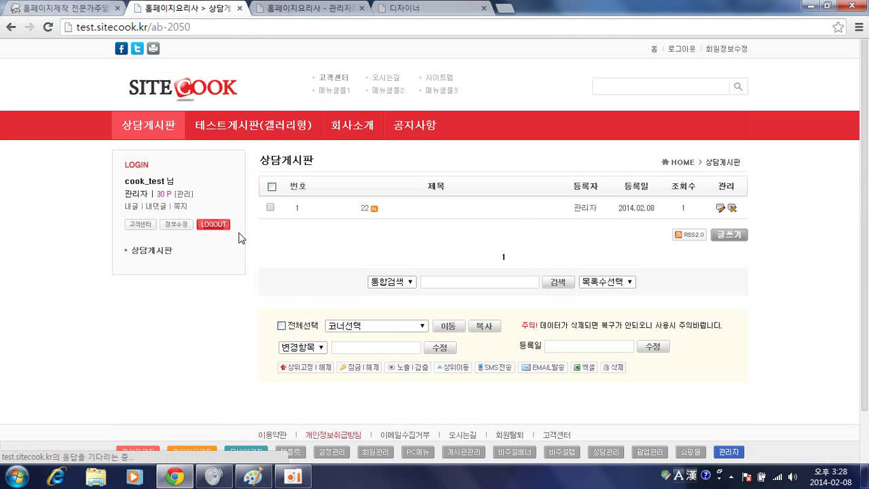
left_click(366, 212)
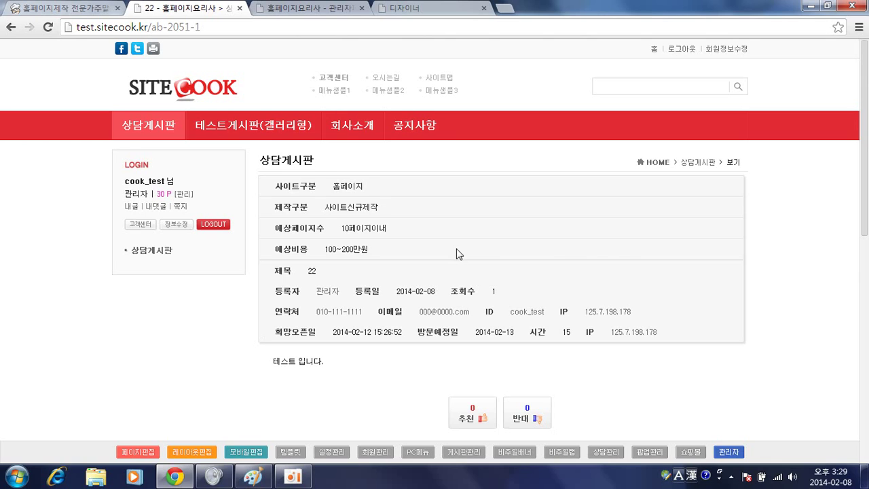
scroll(591, 319, "down", 2)
scroll(590, 319, "down", 3)
left_click(668, 299)
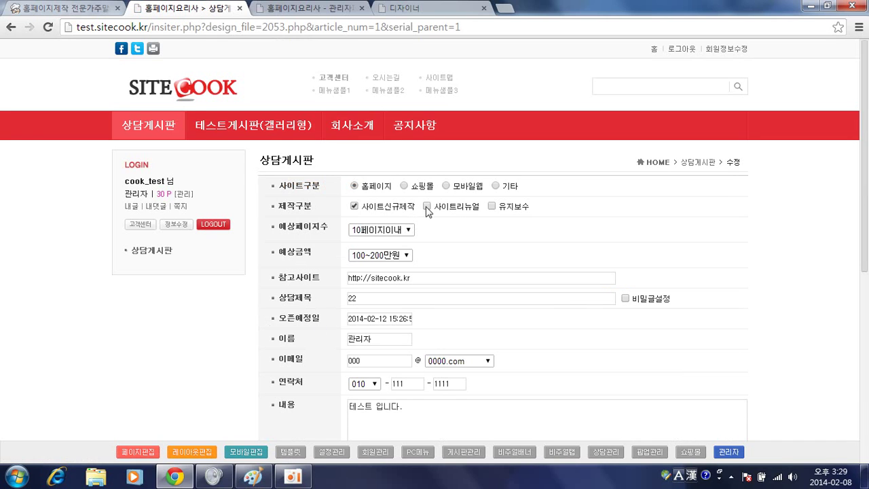
Tick 유지보수, choose 15페이지이내 pages and a 200~300만원 budget, and save post 22
left_click(490, 206)
scroll(449, 266, "down", 2)
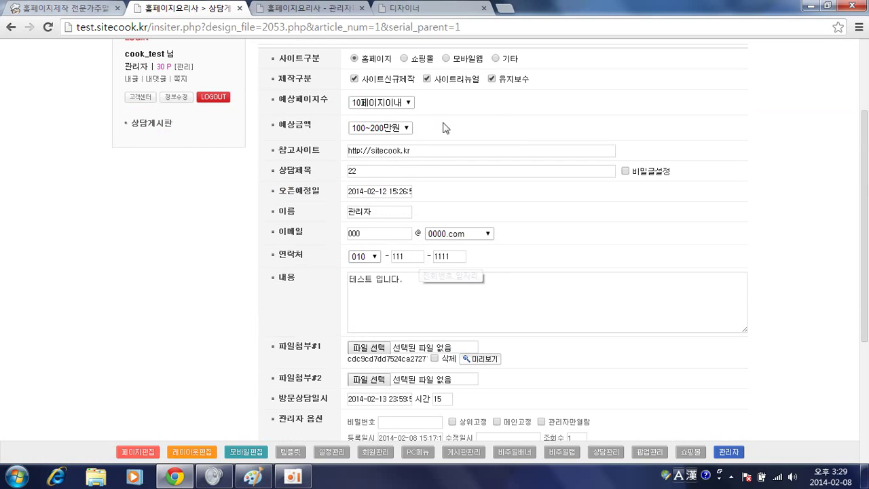
scroll(351, 190, "down", 1)
scroll(381, 133, "up", 1)
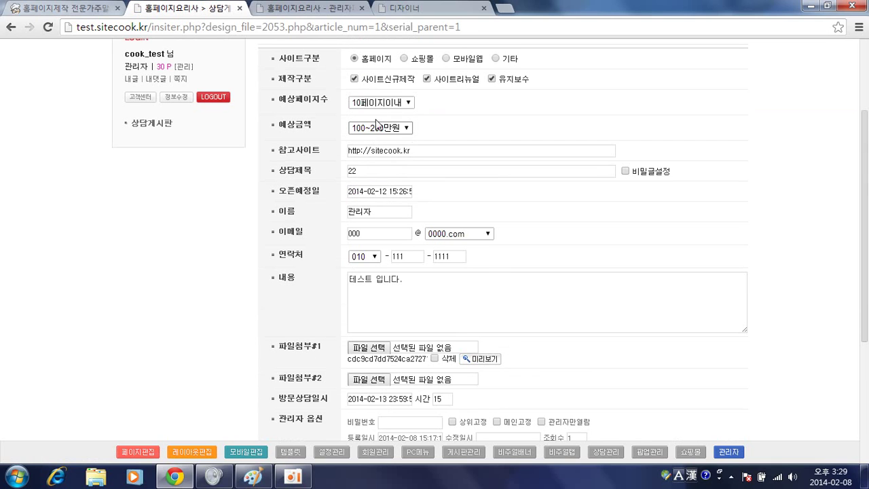
left_click(381, 102)
left_click(382, 132)
left_click(381, 128)
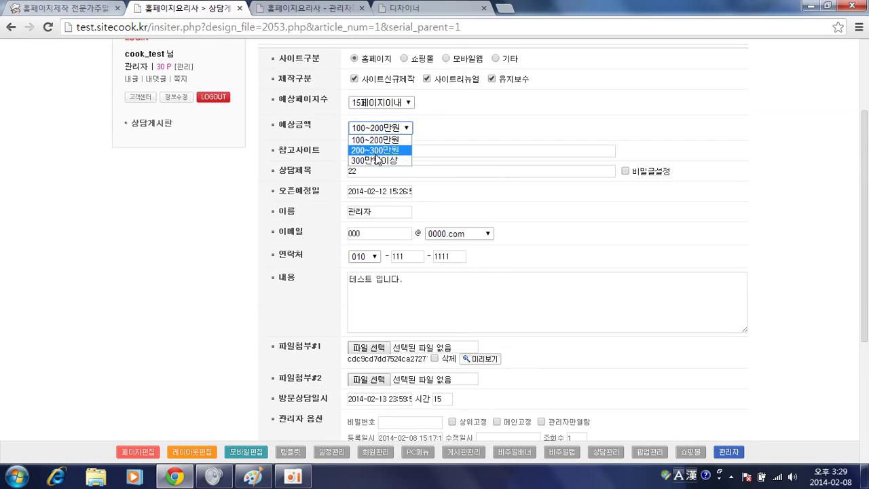
left_click(380, 145)
scroll(382, 190, "down", 3)
scroll(382, 192, "down", 1)
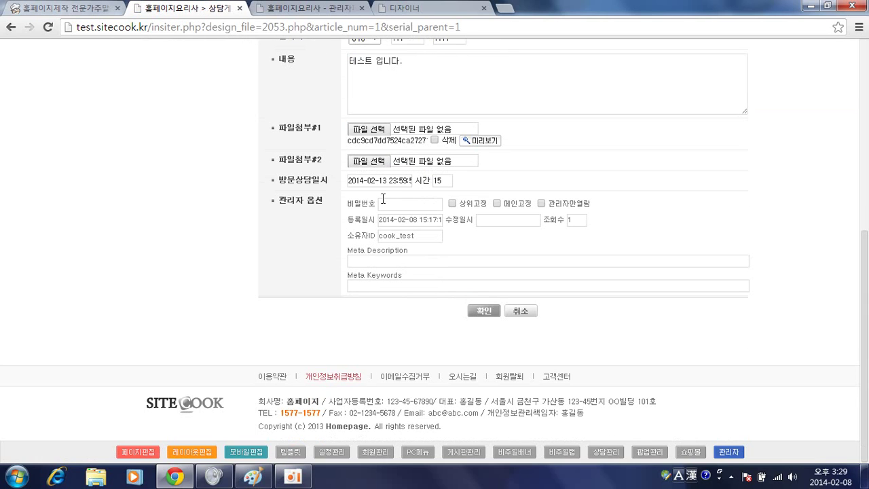
left_click(484, 311)
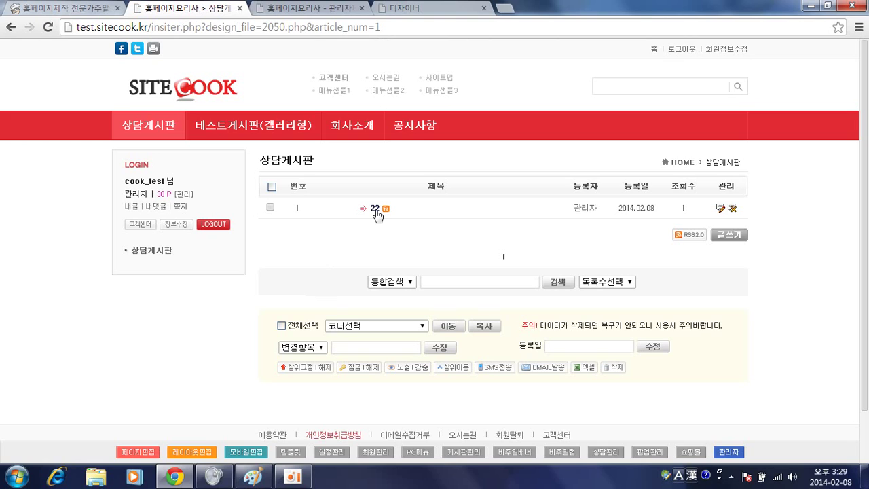
Review post 22's 200~300만원 budget, 2014-02-12 and 2014-02-13 dates and time 15, then go back to the list
left_click(374, 208)
scroll(352, 232, "down", 1)
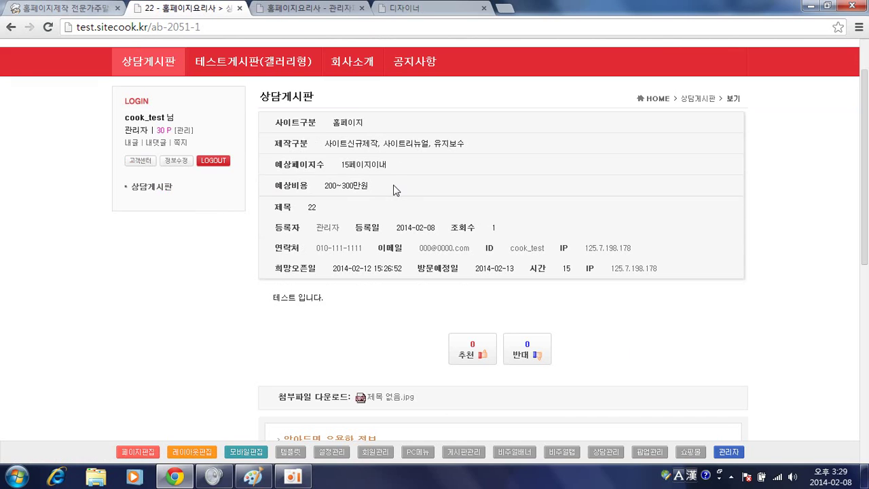
scroll(326, 227, "down", 1)
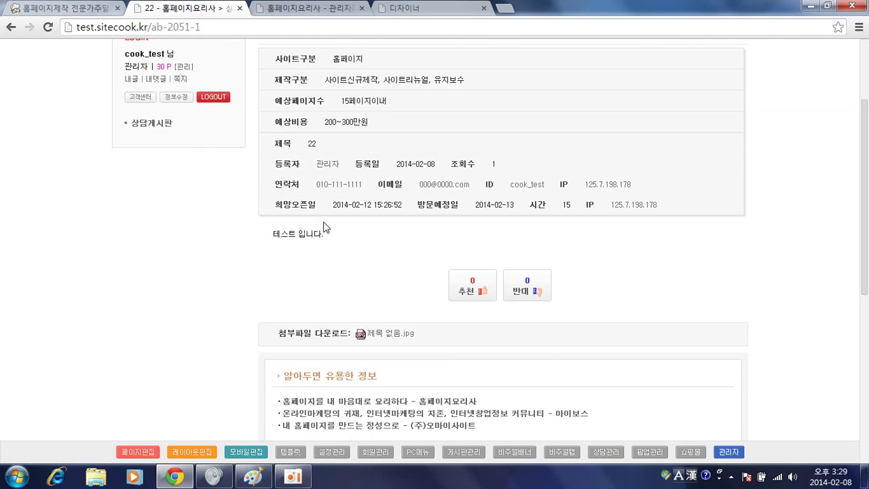
scroll(326, 231, "down", 2)
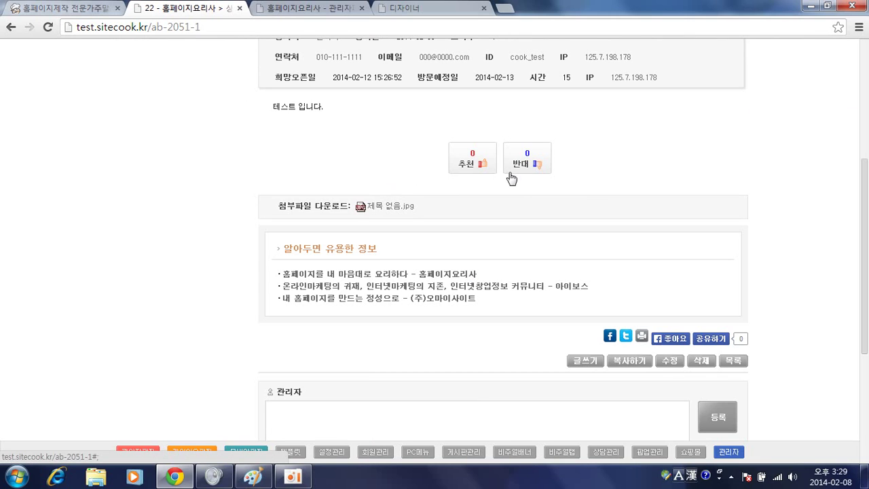
scroll(466, 304, "down", 3)
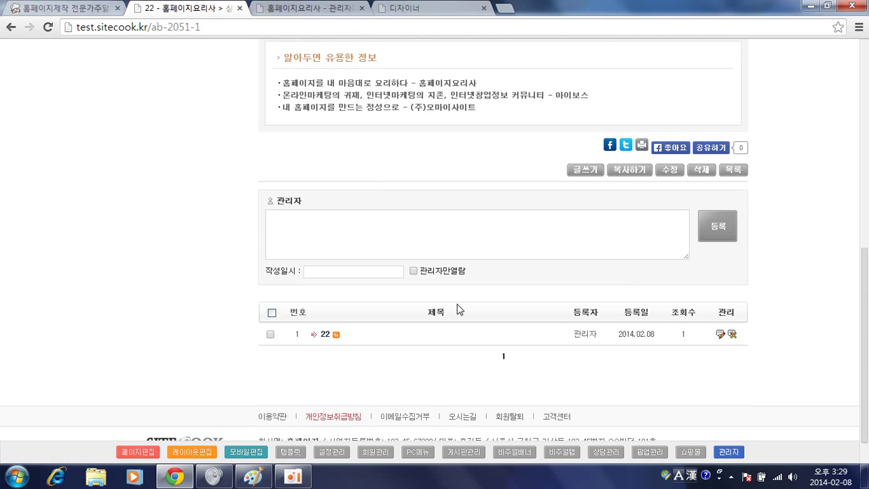
scroll(458, 307, "up", 3)
scroll(475, 306, "down", 2)
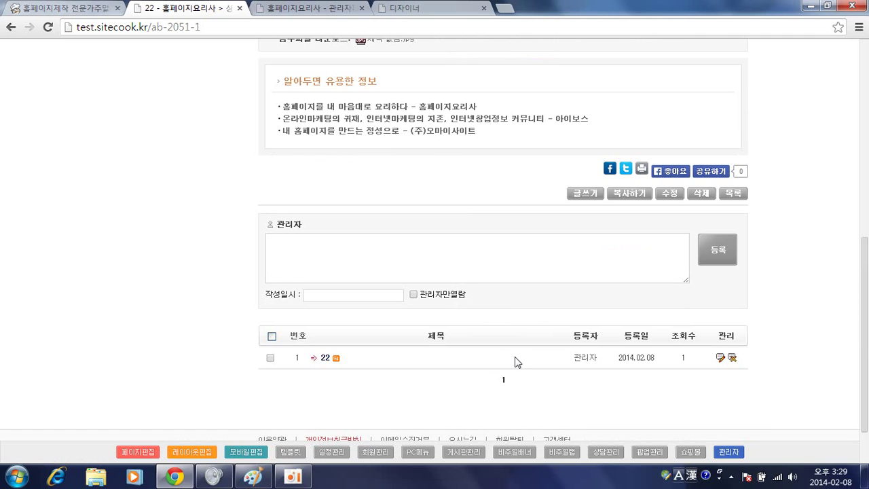
scroll(486, 324, "down", 1)
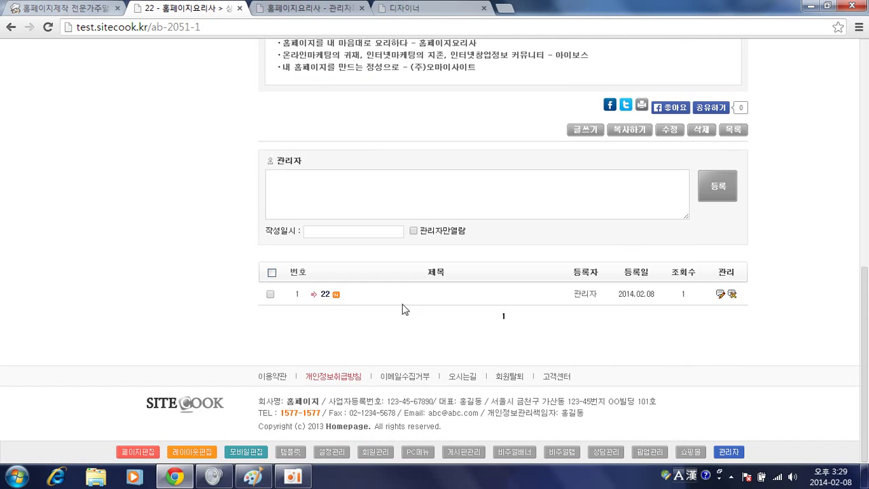
scroll(407, 296, "up", 5)
scroll(399, 260, "up", 3)
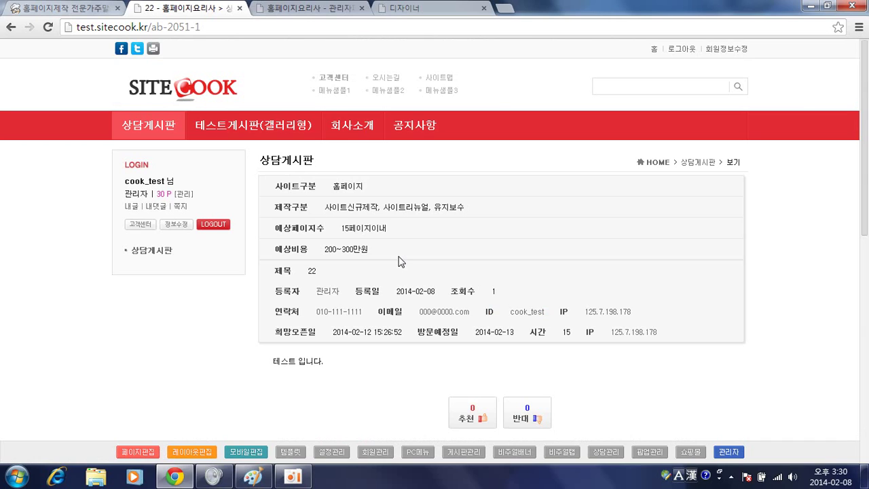
key("alt+Left")
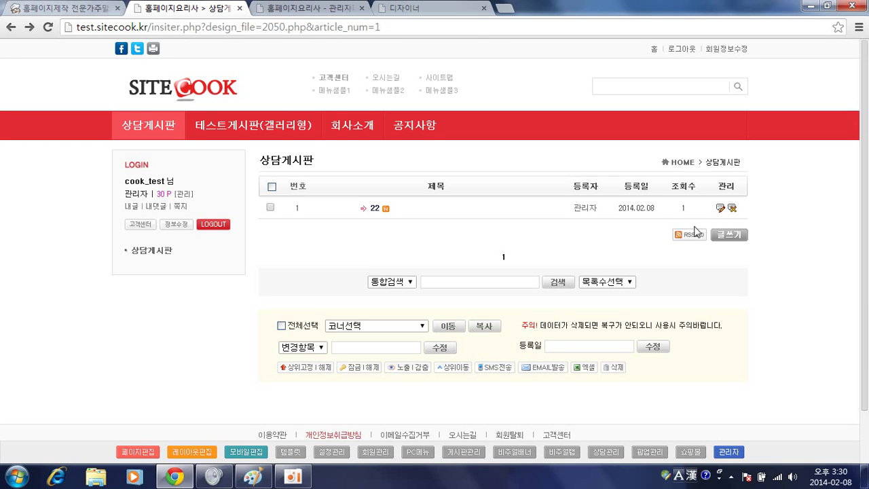
Switch the board list block's import via 임포트변경 and open the 상담목록폼 template 2056.php for editing
left_click(172, 447)
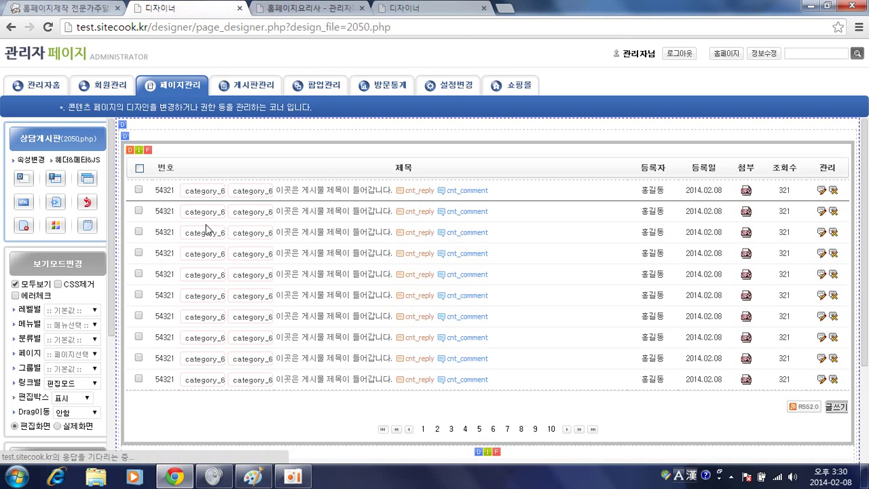
left_click(140, 151)
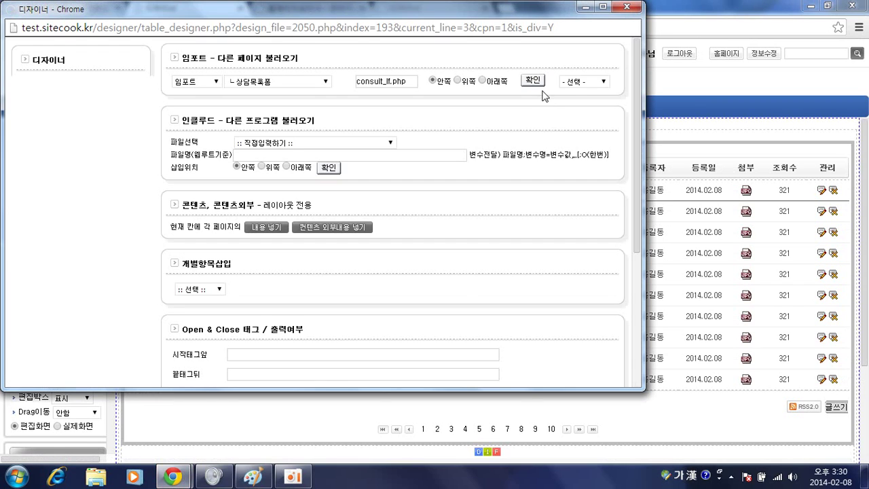
left_click(572, 85)
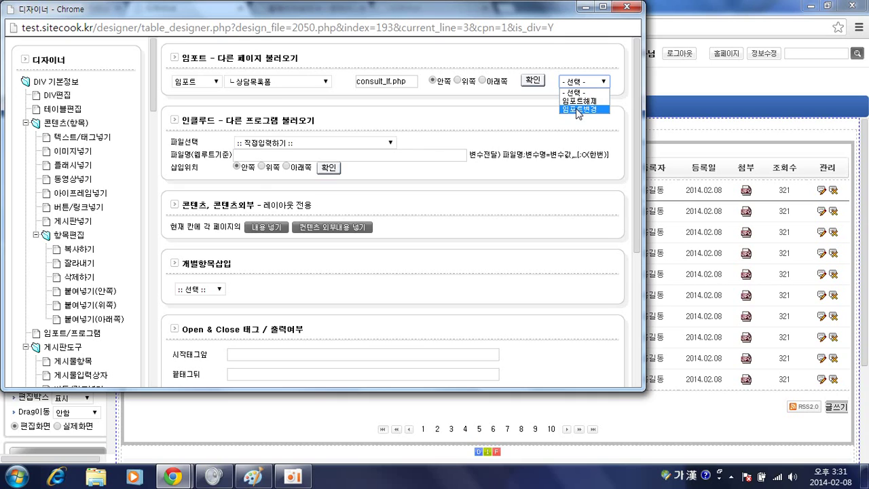
left_click(578, 110)
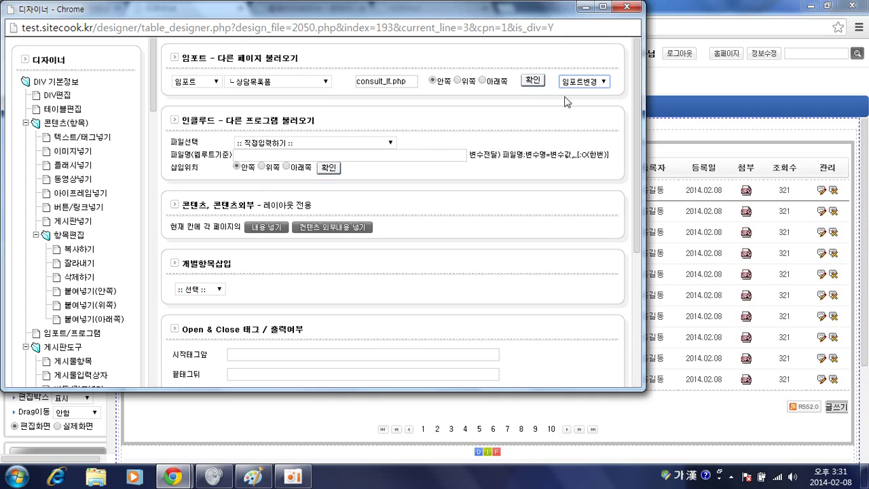
left_click(533, 81)
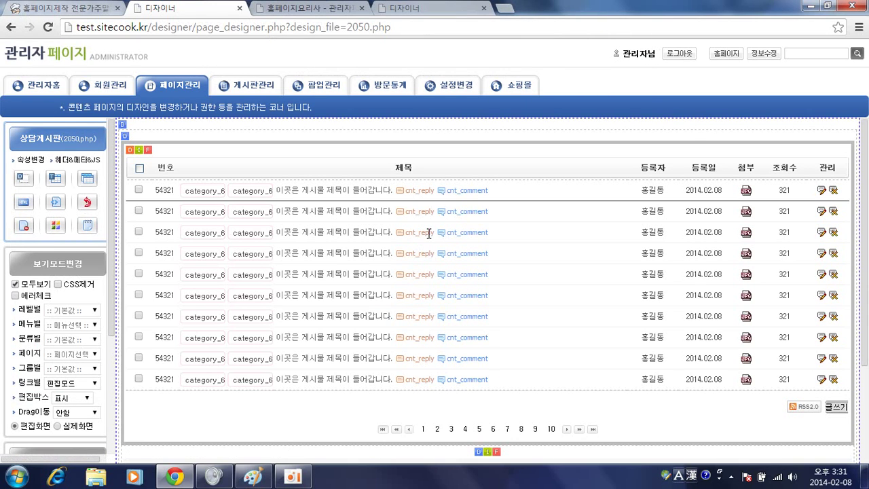
left_click(146, 150)
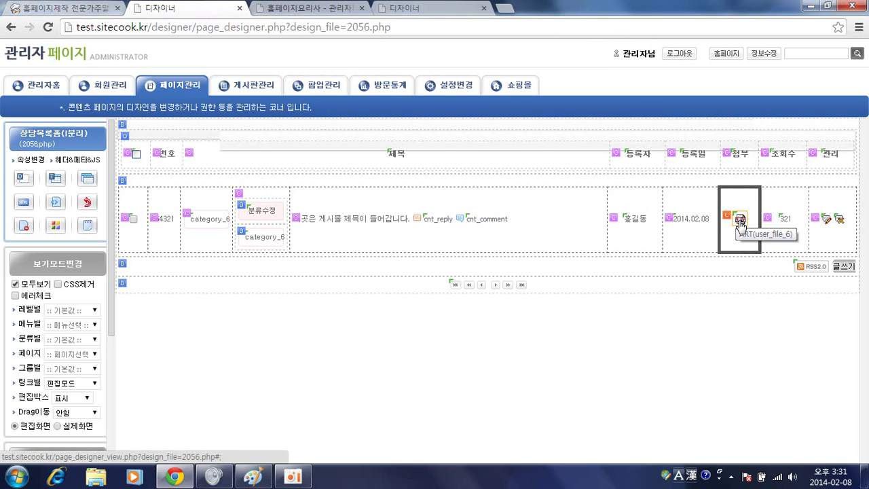
left_click(742, 226)
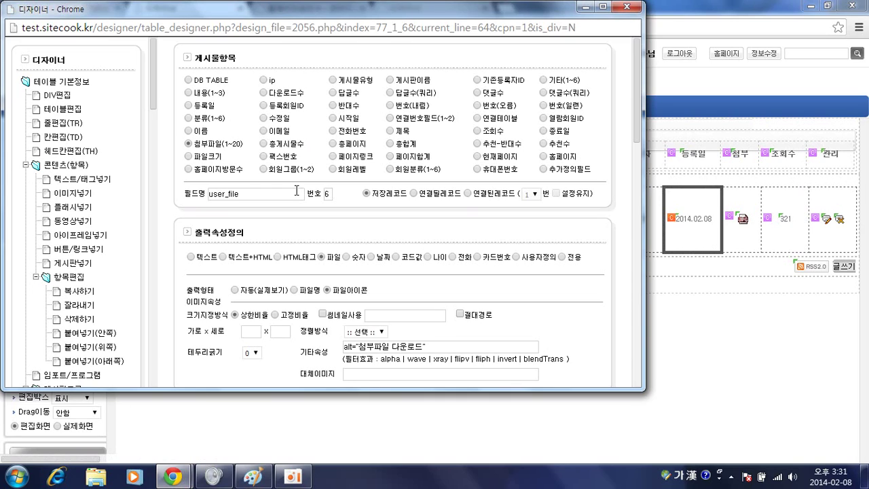
left_click(325, 193)
key("Delete")
type("6")
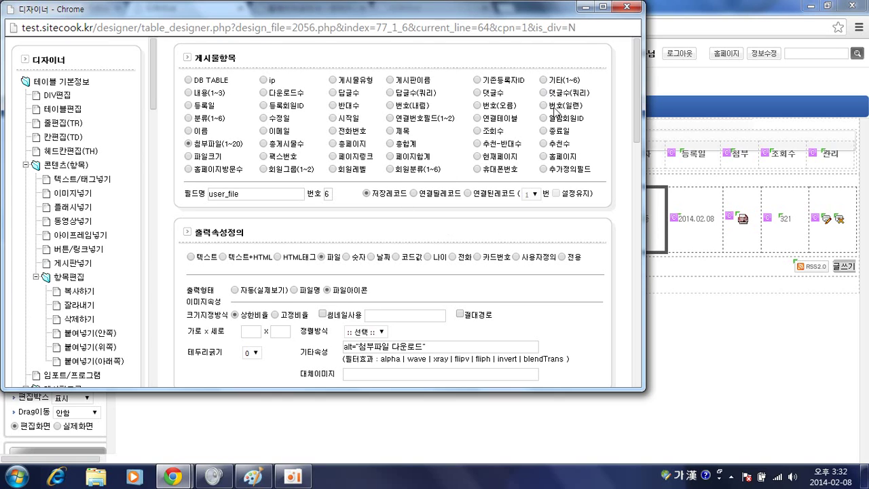
left_click(620, 9)
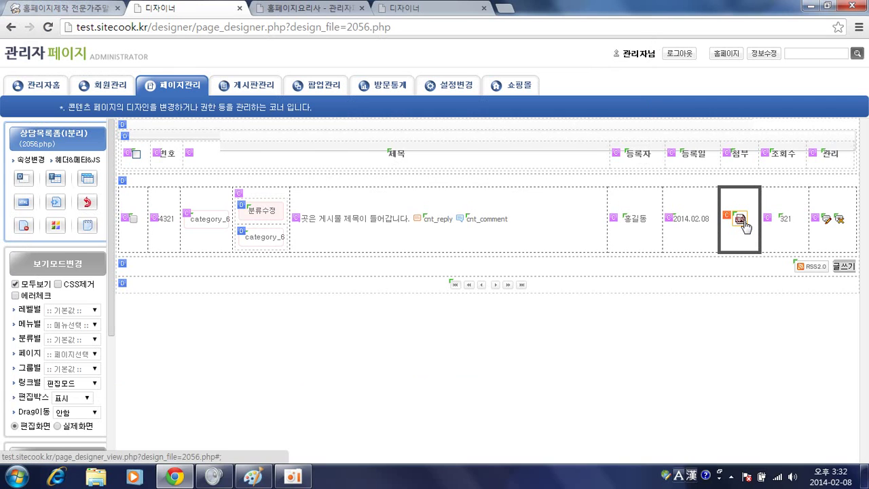
left_click(740, 219)
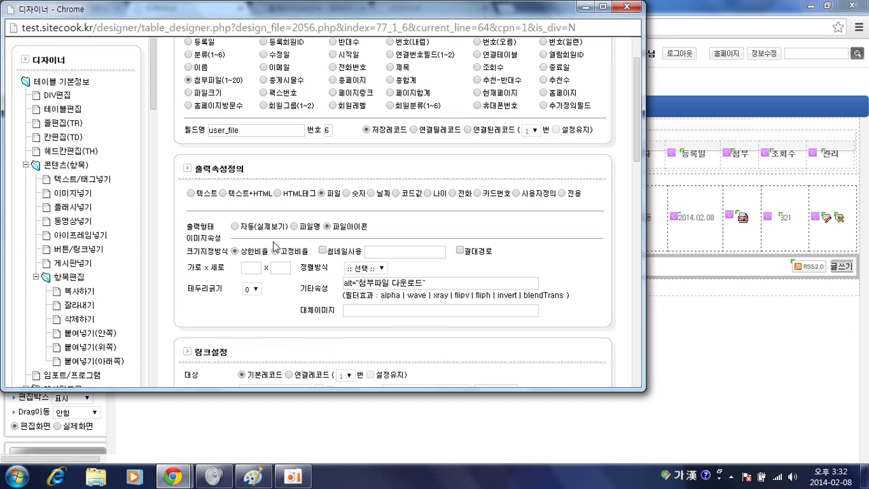
left_click(235, 226)
left_click(626, 8)
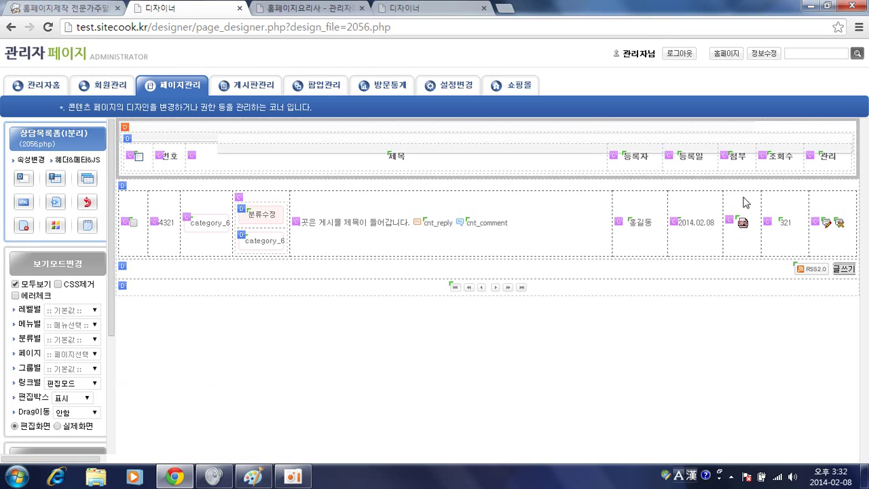
Copy the 등록일 header cell and paste a duplicate to its right
left_click(670, 163)
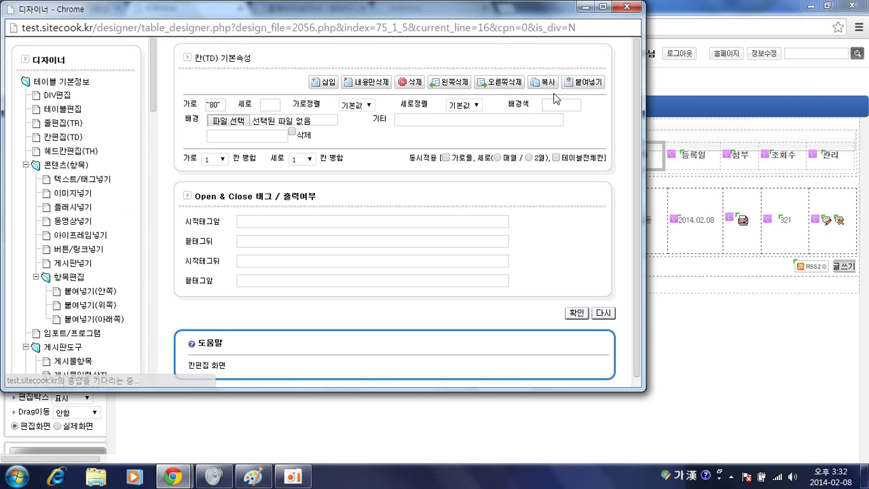
left_click(365, 108)
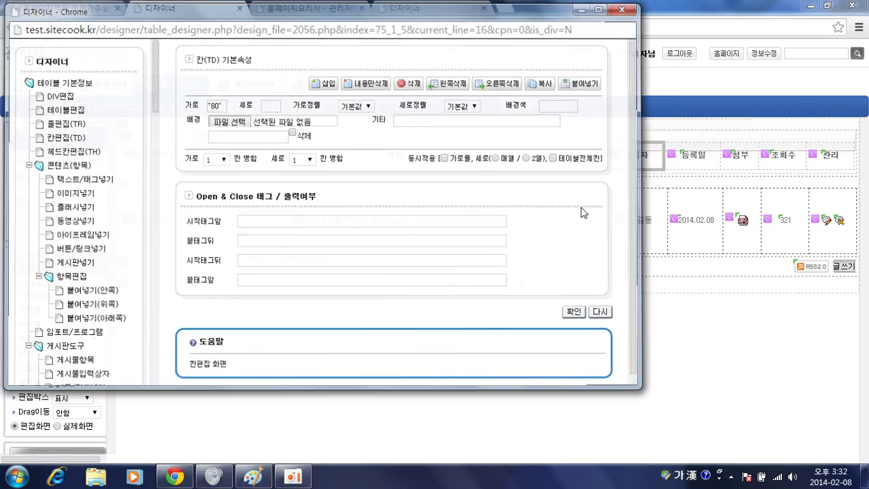
left_click(670, 155)
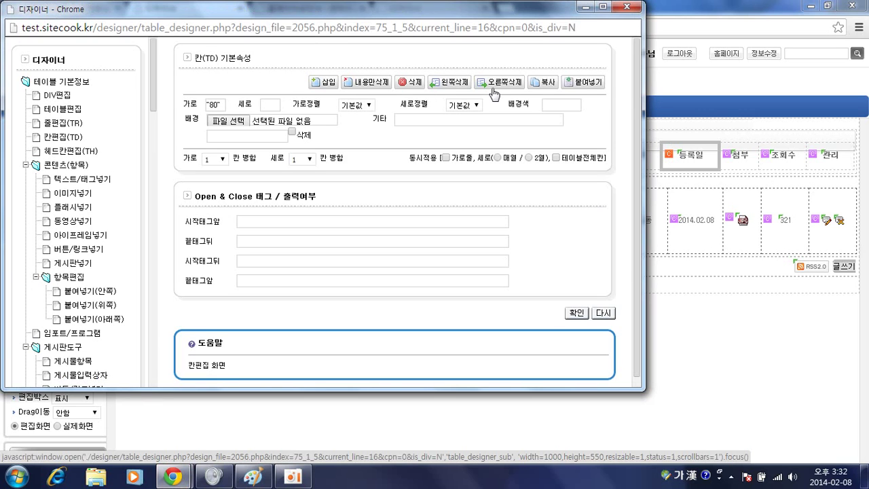
left_click(575, 83)
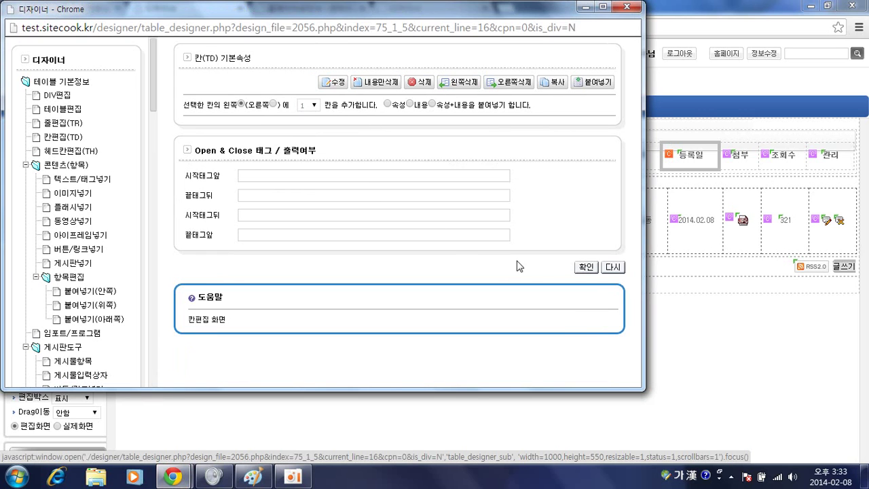
left_click(592, 269)
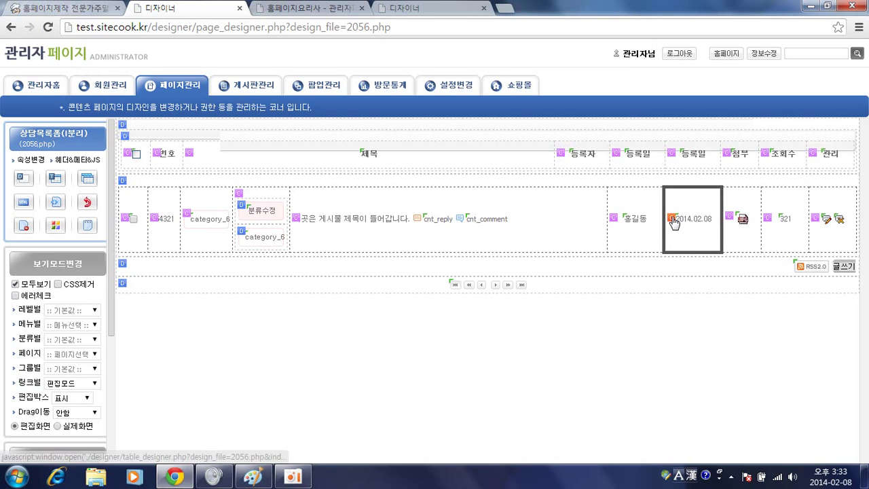
Copy the 2014.02.08 date cell and paste a duplicate beside it in the data row
left_click(673, 223)
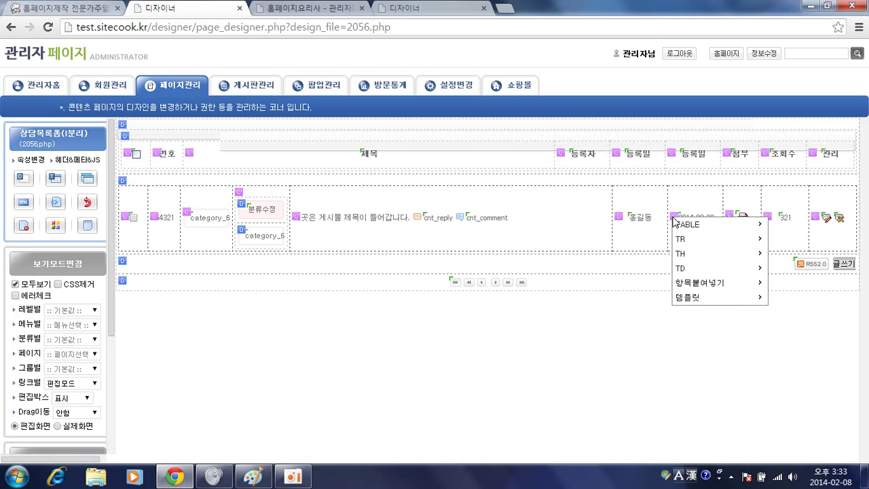
mouse_move(676, 222)
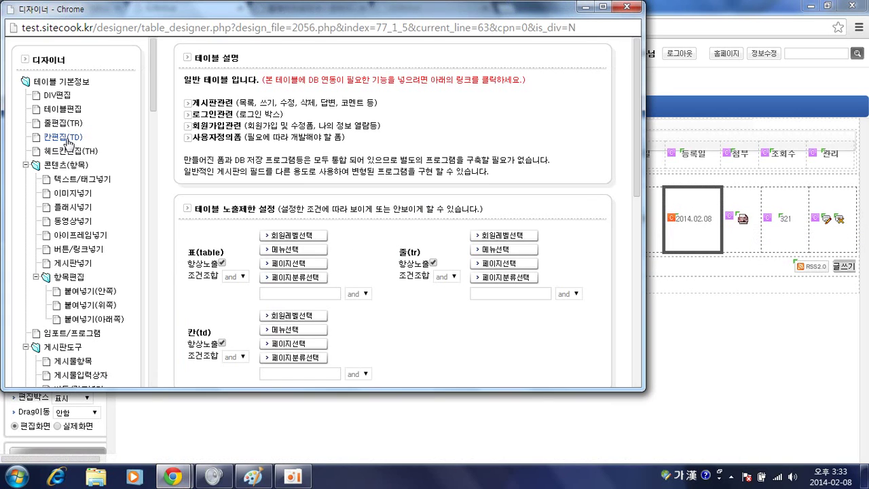
left_click(66, 137)
left_click(536, 92)
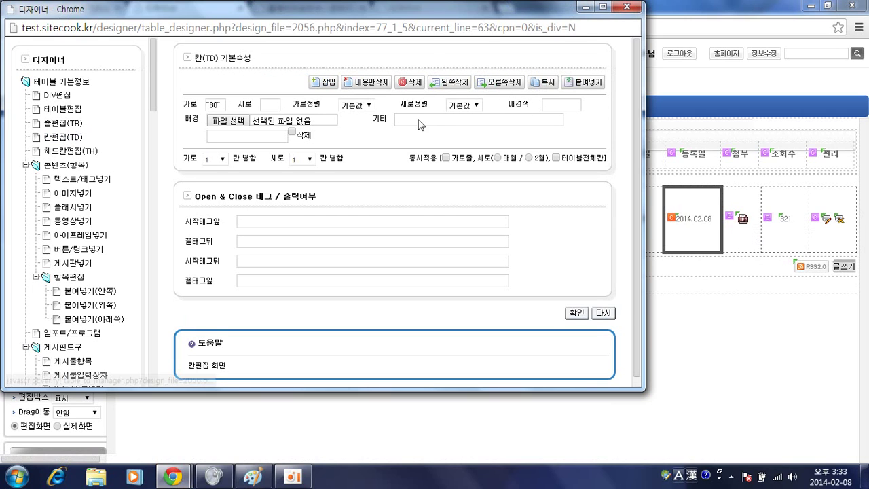
left_click(345, 109)
left_click(671, 220)
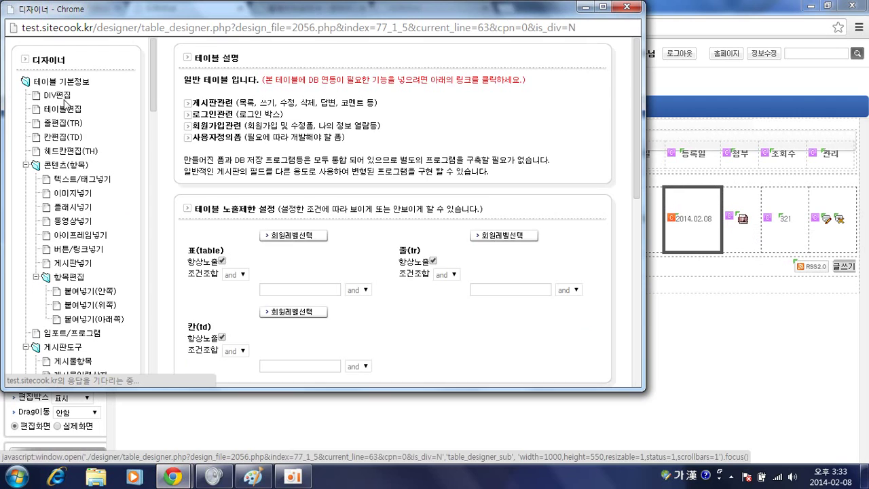
left_click(65, 138)
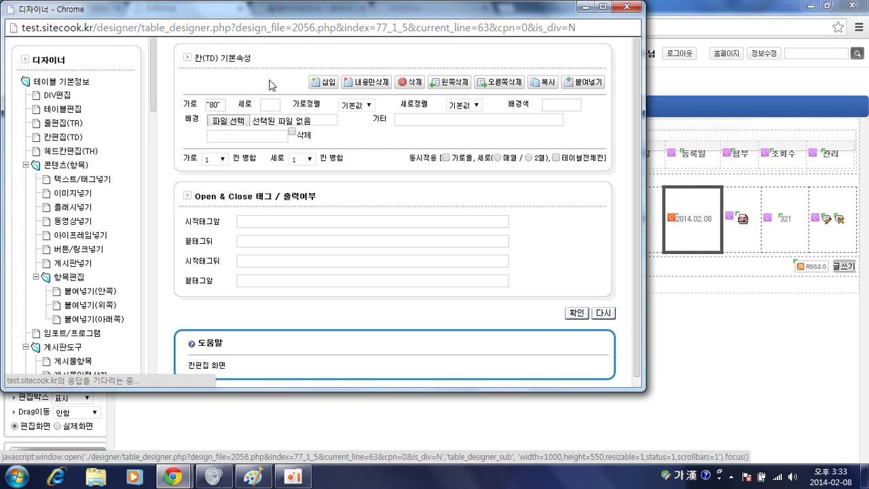
left_click(573, 83)
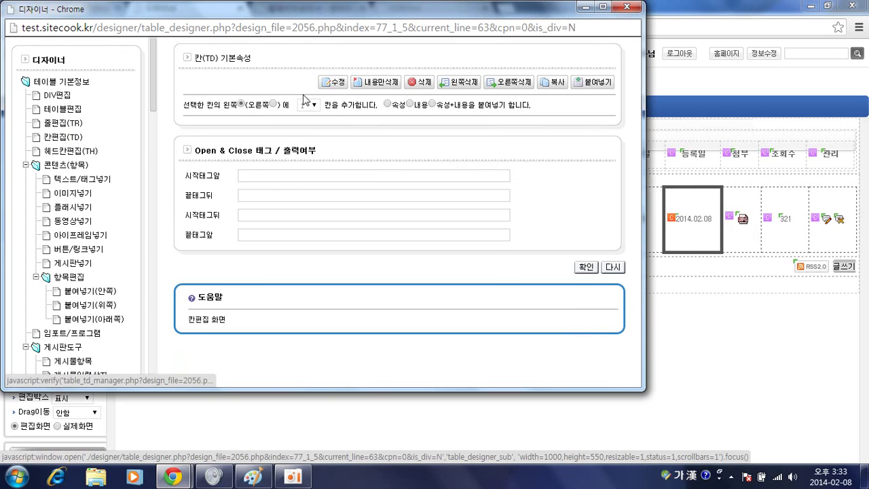
left_click(586, 267)
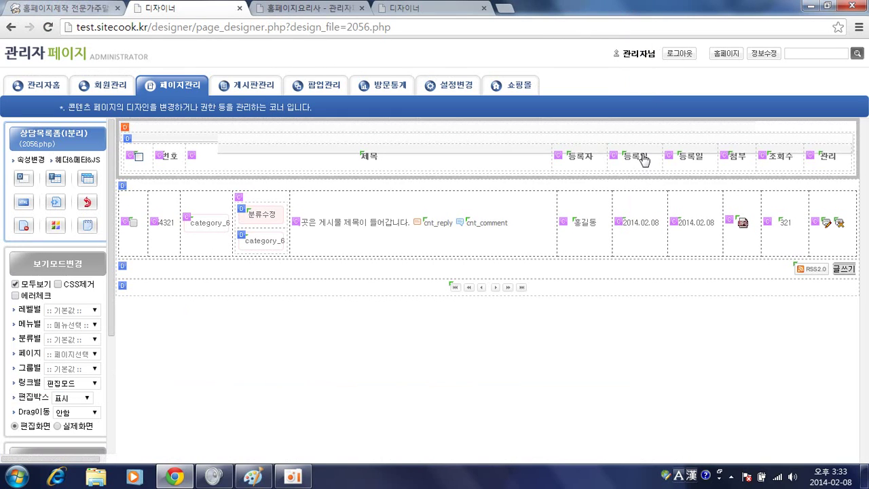
Replace the second 등록일 header text with 휴대폰 and apply the change
left_click(616, 155)
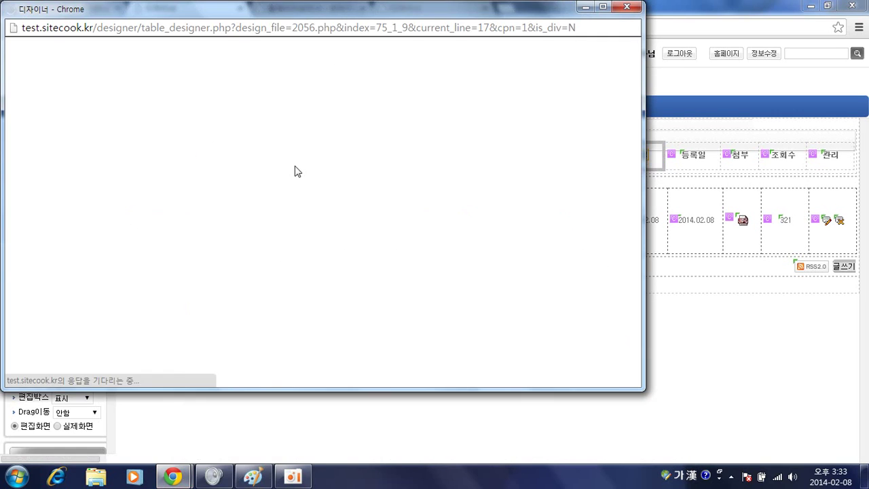
left_click_drag(296, 152, 152, 85)
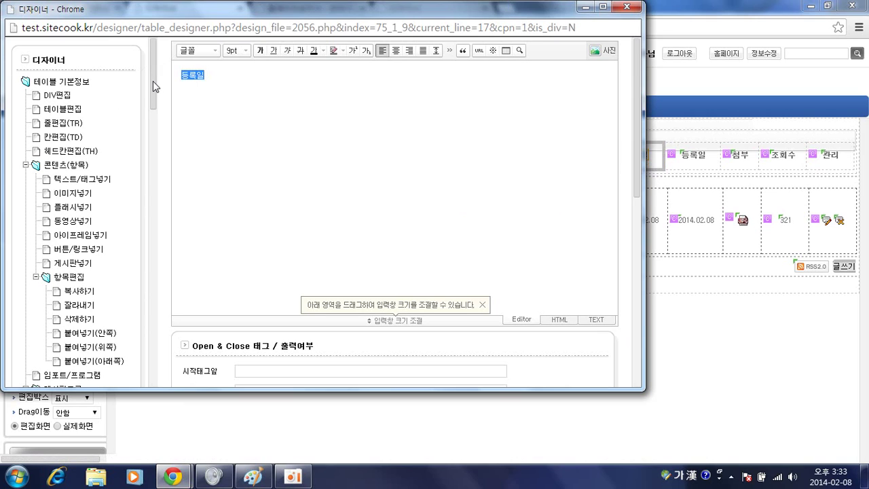
type("휴대폰")
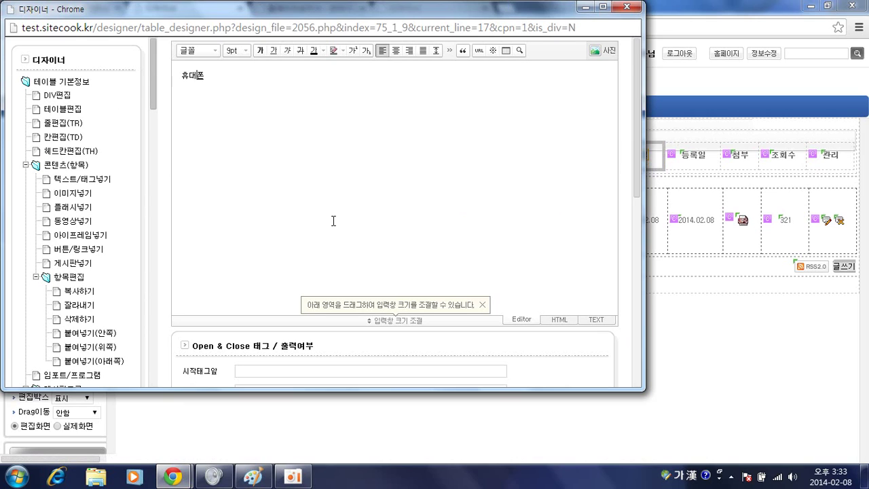
scroll(334, 220, "down", 3)
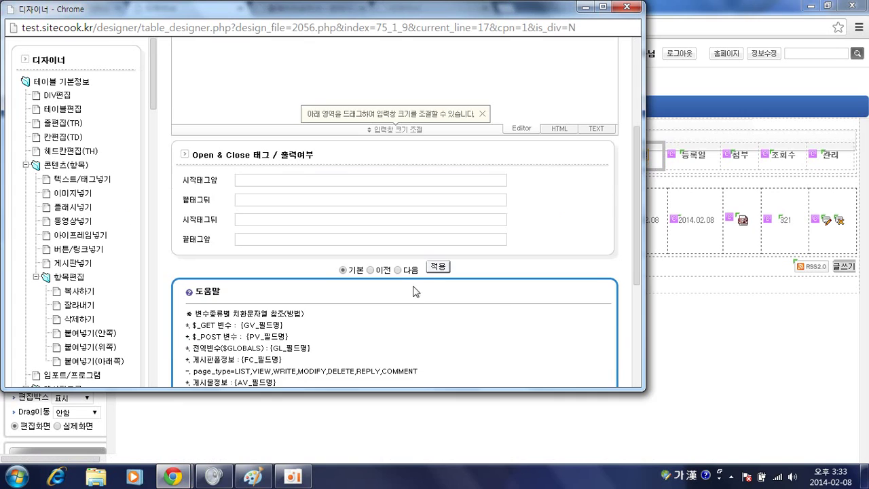
scroll(438, 267, "up", 3)
scroll(458, 260, "down", 3)
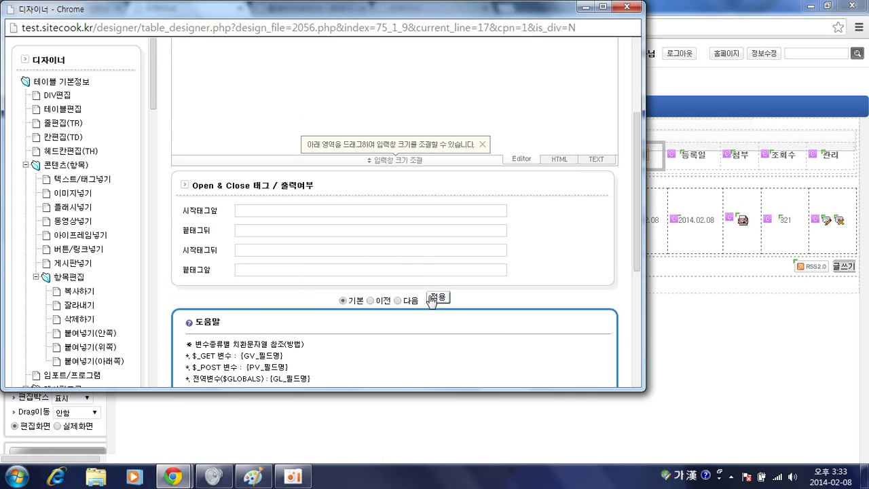
left_click(435, 299)
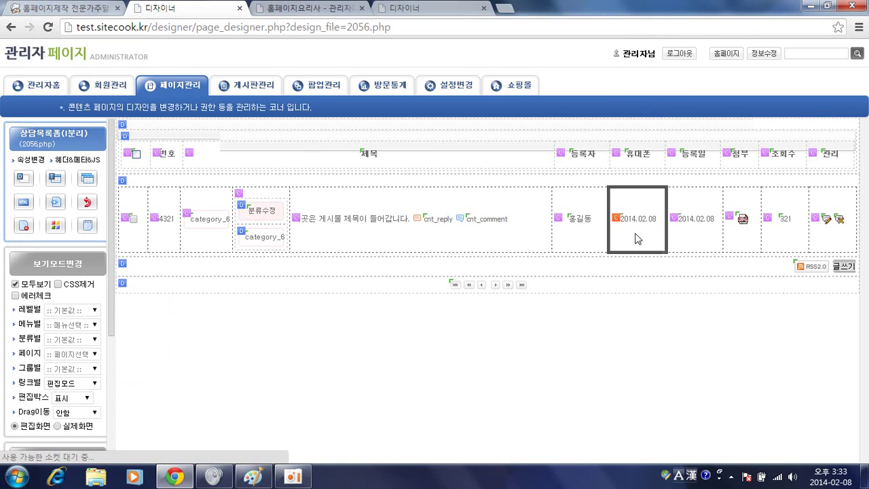
Set the cell under 휴대폰 to output type 전화 with a 기본링크 SMS전송 link
left_click(640, 222)
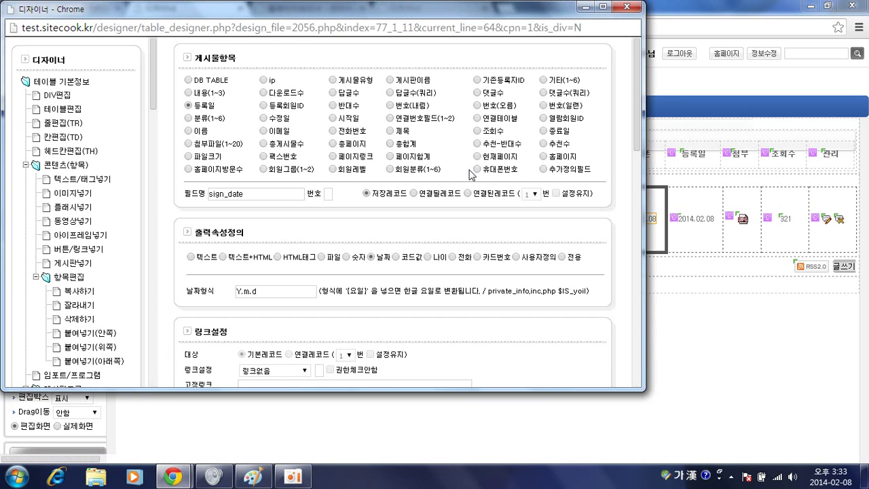
scroll(444, 196, "down", 1)
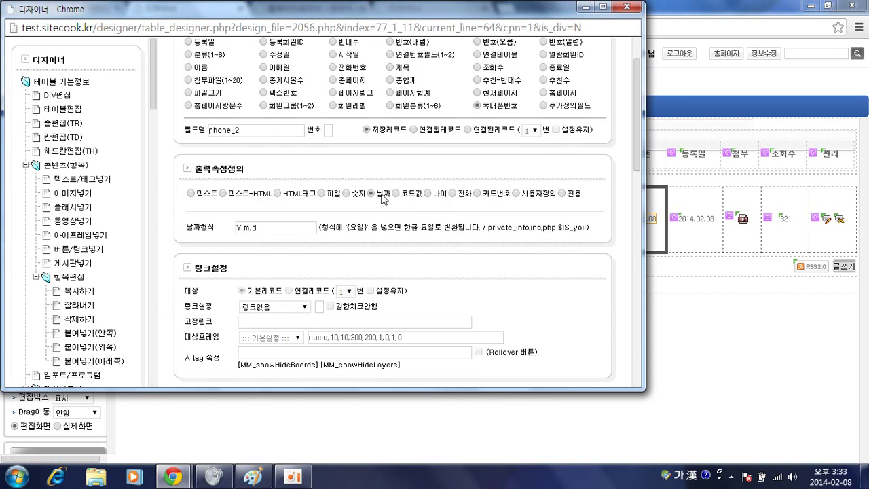
left_click(454, 197)
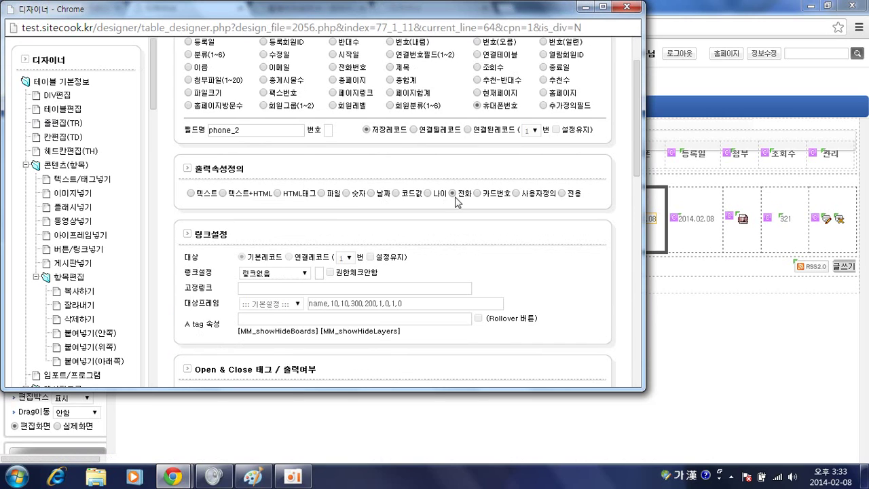
scroll(464, 188, "down", 2)
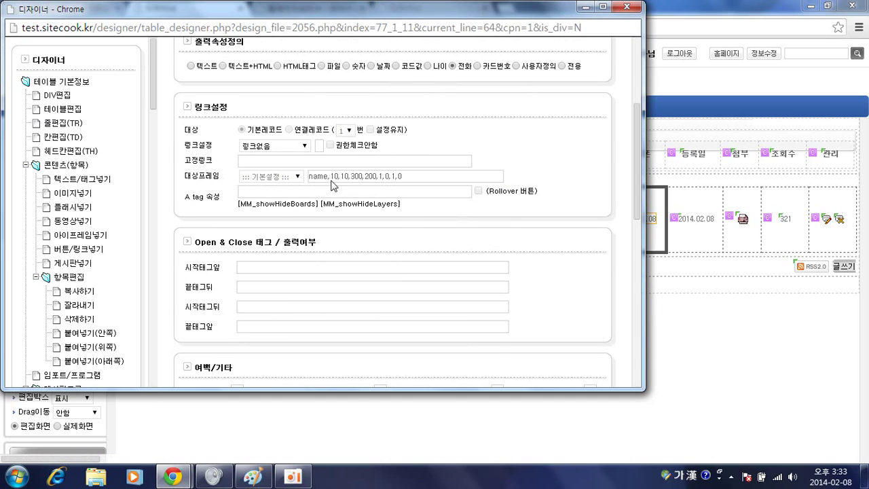
left_click(293, 149)
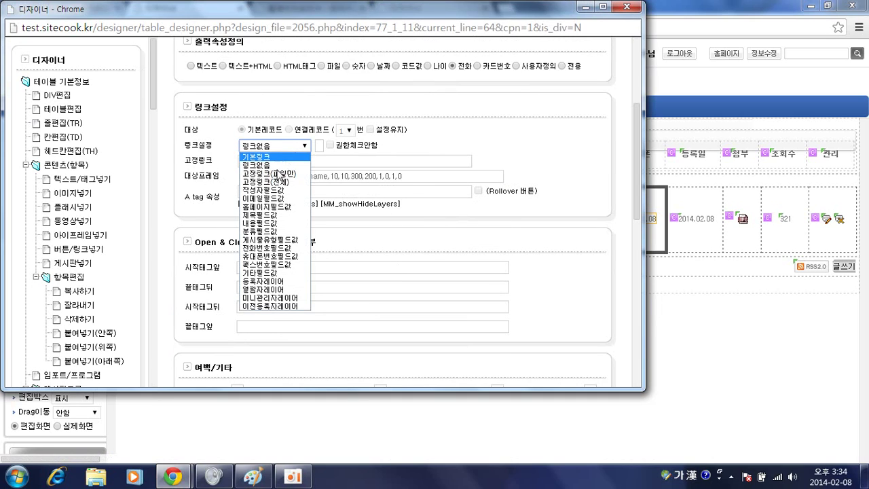
left_click(284, 158)
left_click(421, 146)
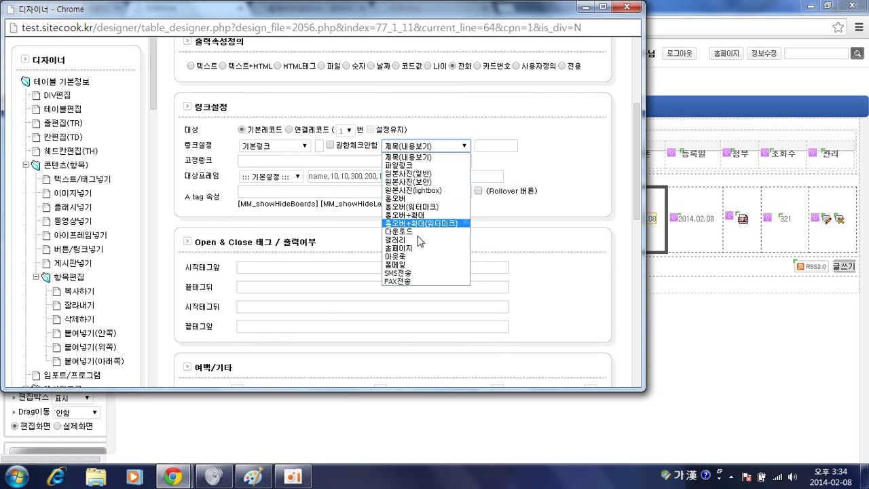
left_click(424, 272)
scroll(514, 213, "down", 3)
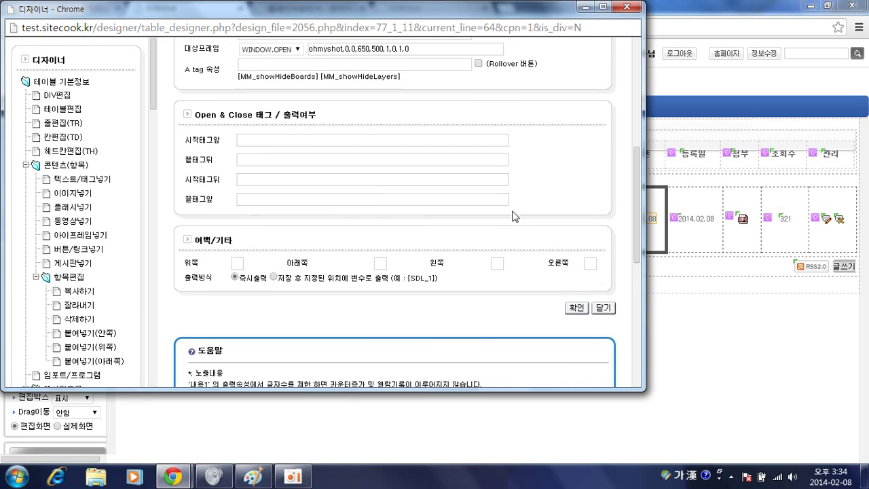
left_click(576, 244)
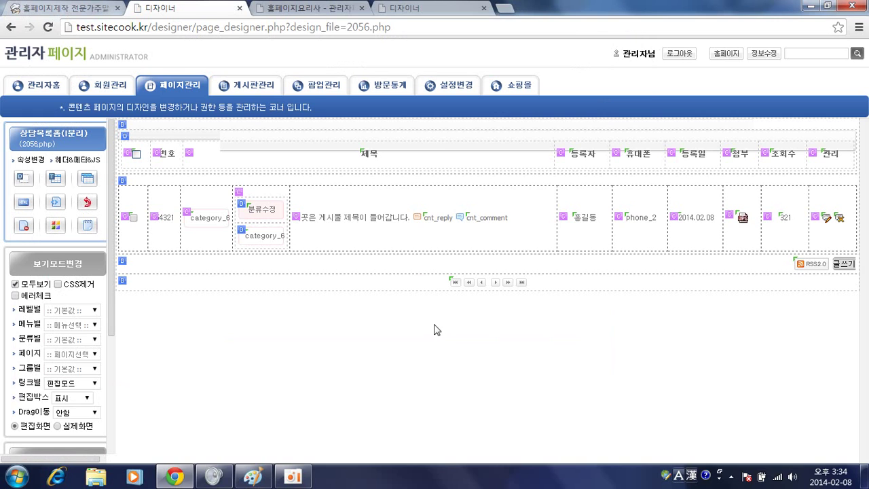
key("BackSpace")
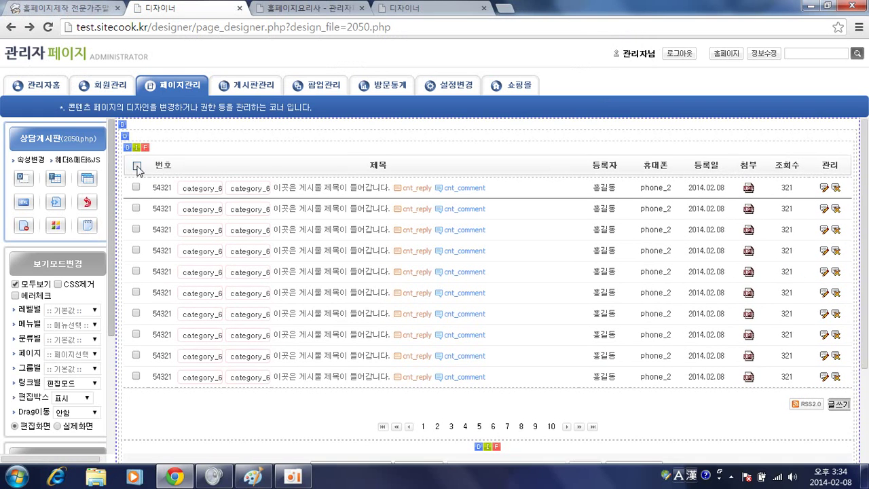
left_click(148, 150)
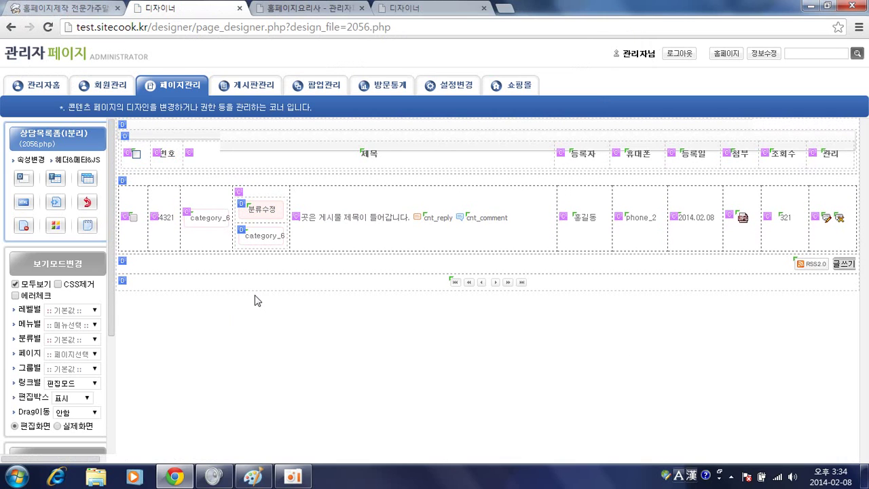
Open the 상담게시판 board settings in board management and scroll to its 분류 options
left_click(292, 9)
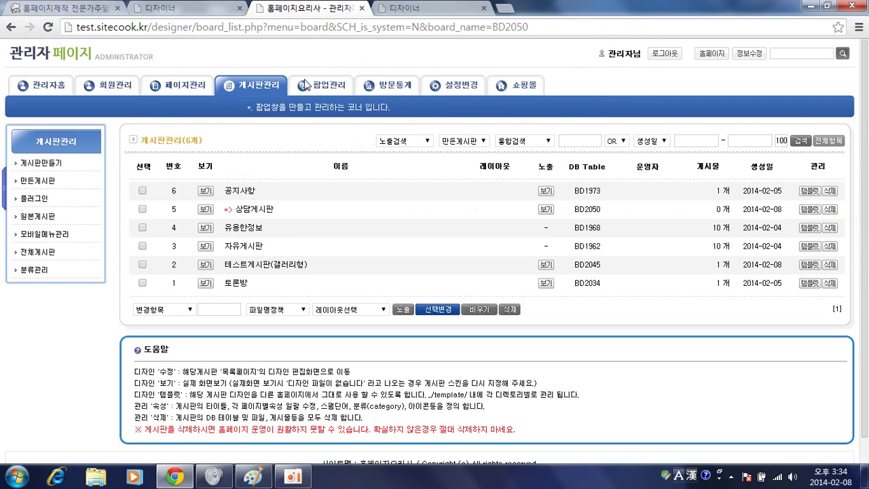
left_click(256, 209)
scroll(307, 237, "down", 8)
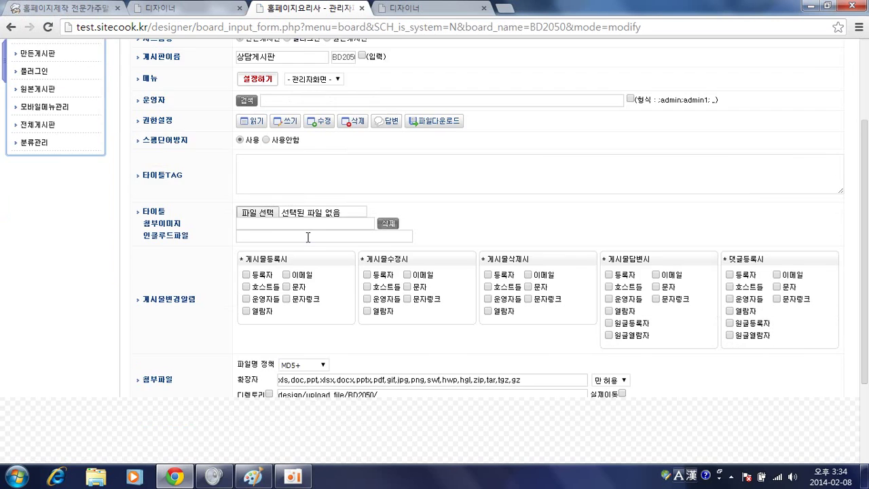
scroll(307, 237, "down", 6)
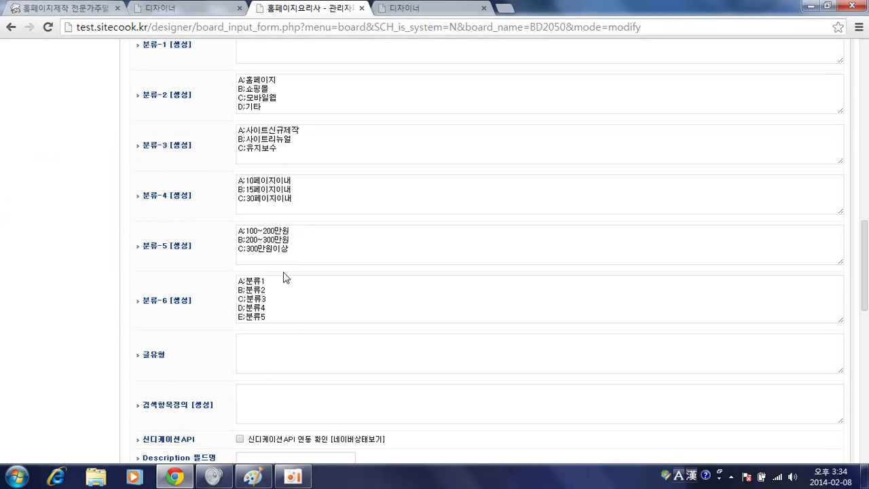
Go to the website homepage and open the live 상담게시판 board list
left_click(204, 8)
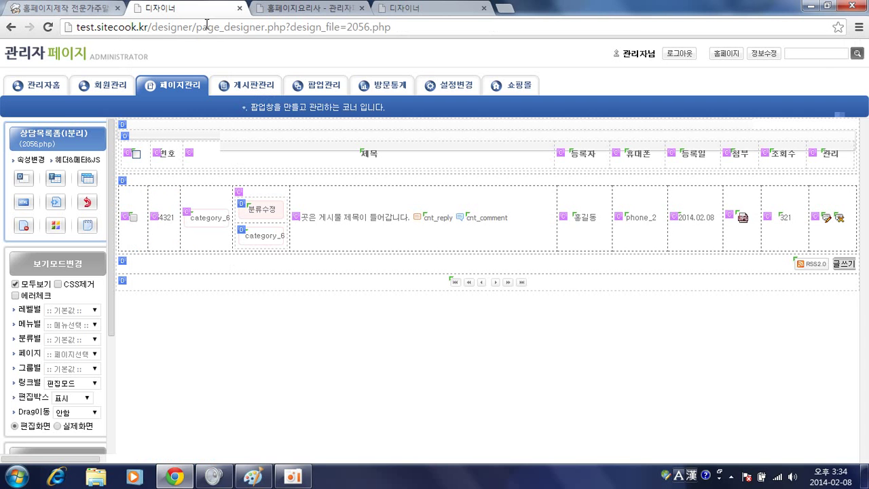
left_click(122, 55)
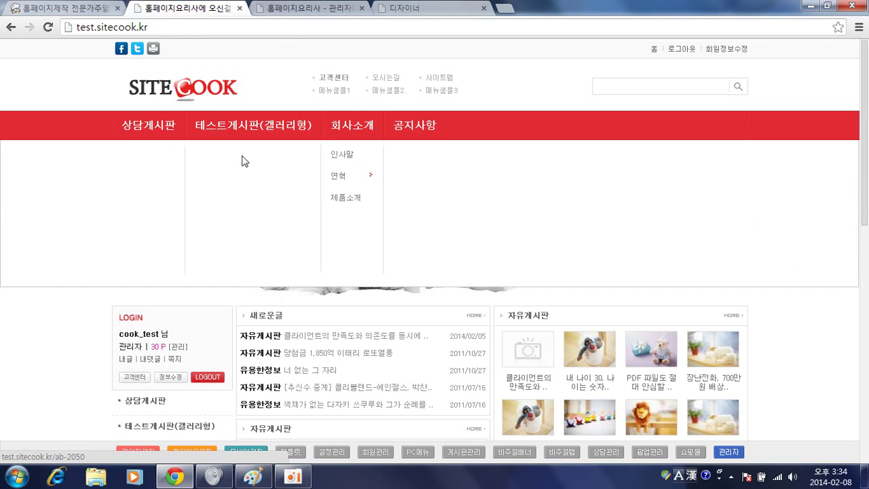
left_click(160, 133)
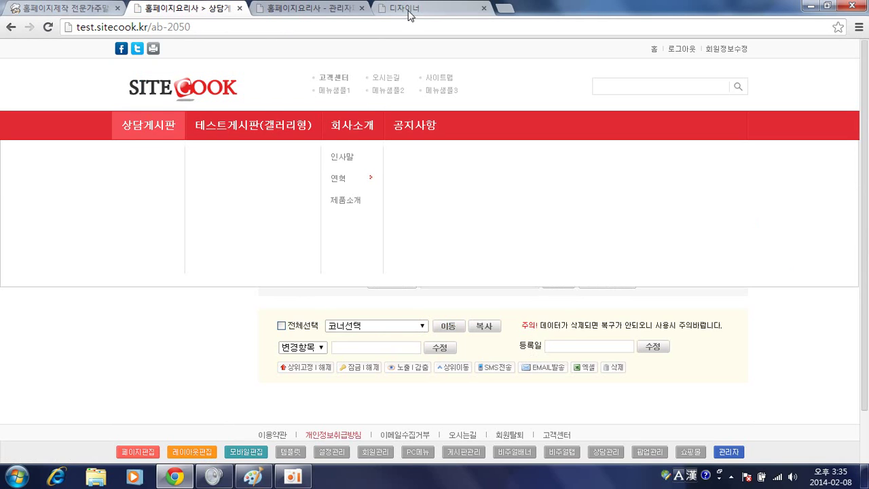
Rewrite the 분류-6 options as A:상담접수, B:상담중, C:상담완료, delete D and E, and save
left_click(311, 8)
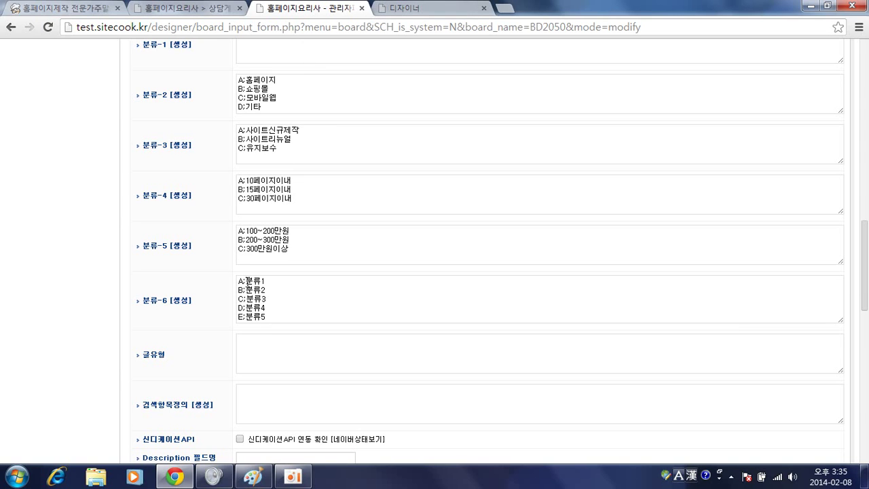
double_click(250, 281)
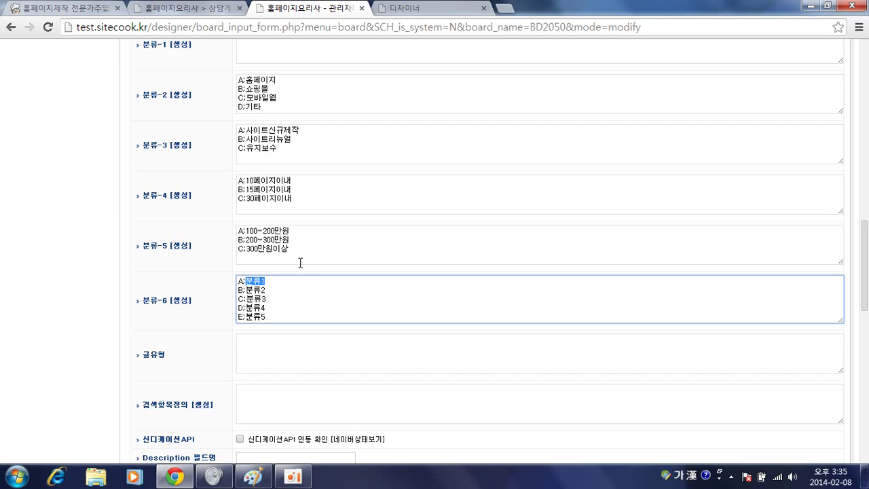
type("ㅅ")
type("상담")
key("shift+Left")
key("shift+Left")
key("shift+Left")
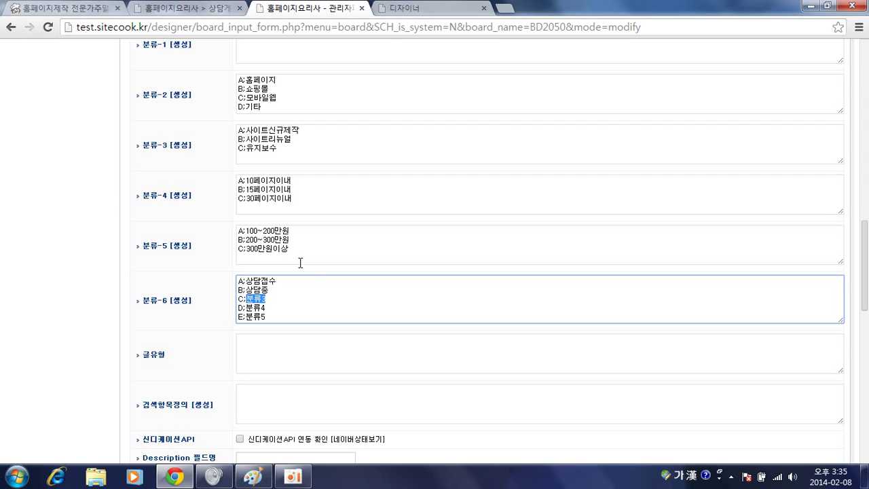
type("사")
key("shift+Down")
key("shift+Down")
key("Delete")
scroll(310, 226, "down", 4)
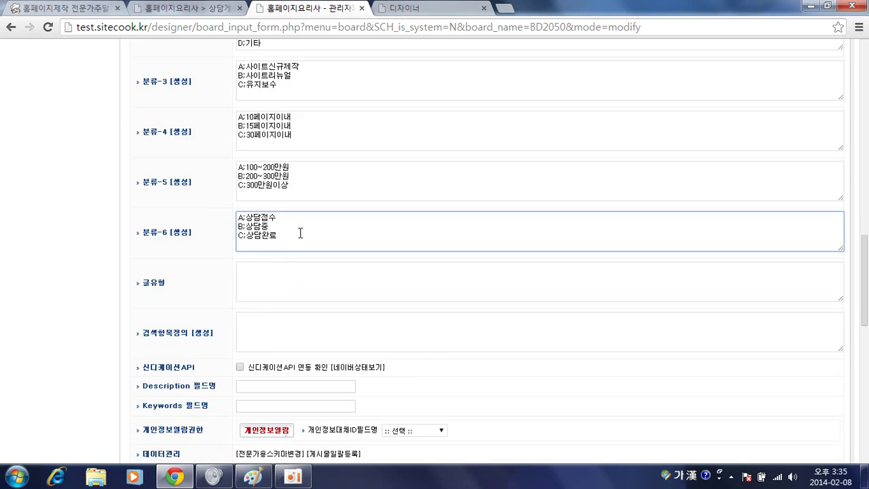
scroll(358, 343, "down", 4)
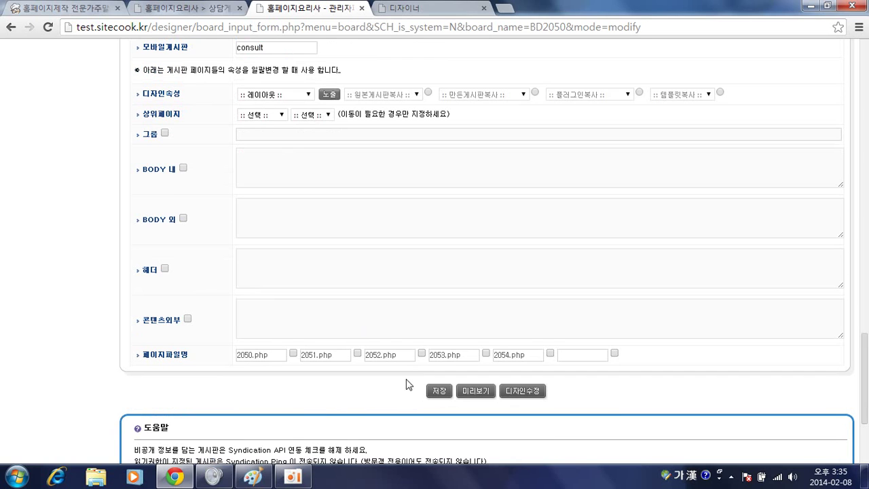
left_click(439, 394)
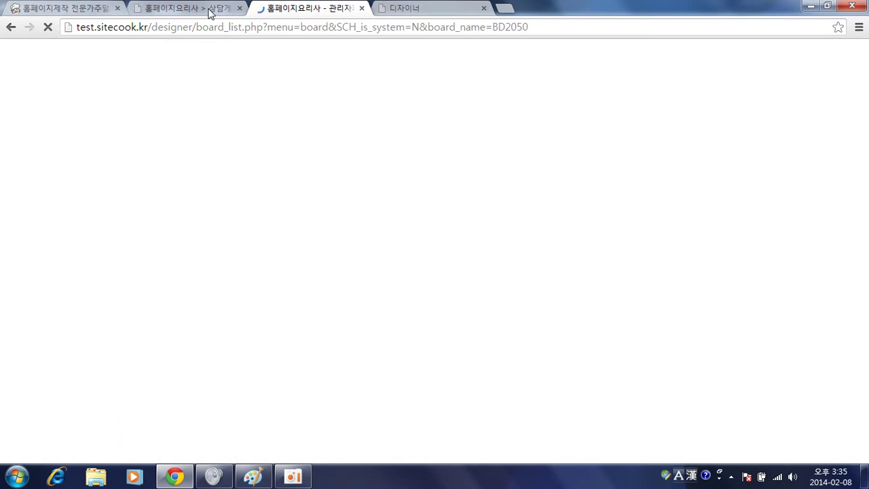
Open the 상담게시판 write form on the site and load 2052.php into the page designer
left_click(210, 15)
left_click(141, 136)
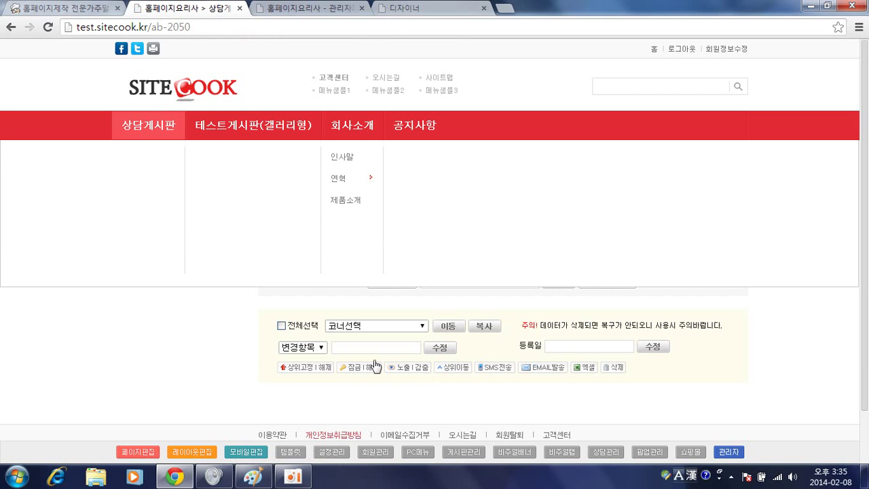
left_click(735, 238)
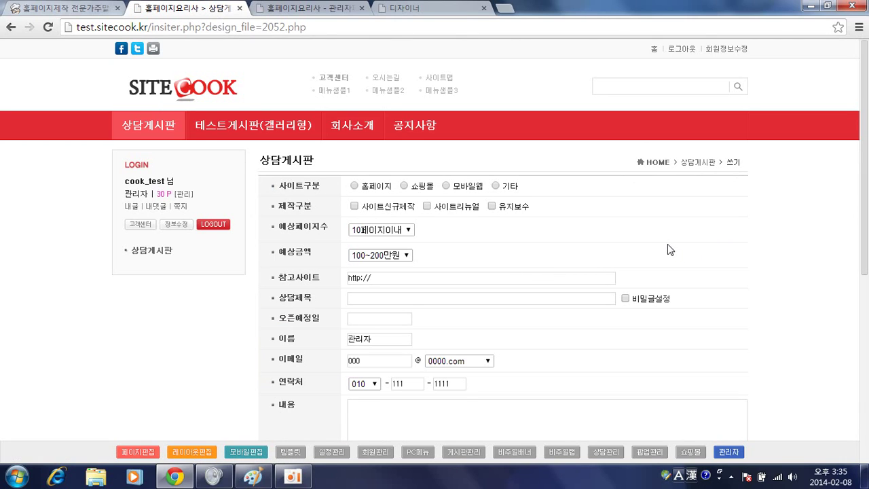
left_click(146, 453)
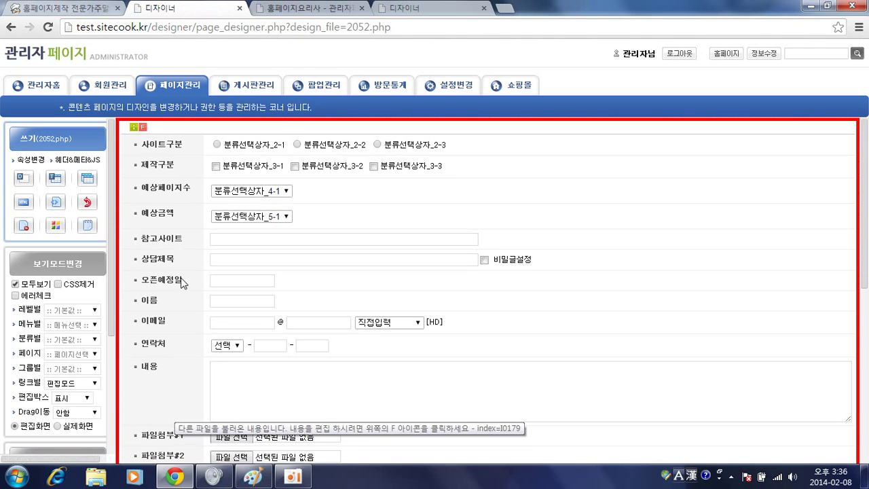
left_click(144, 128)
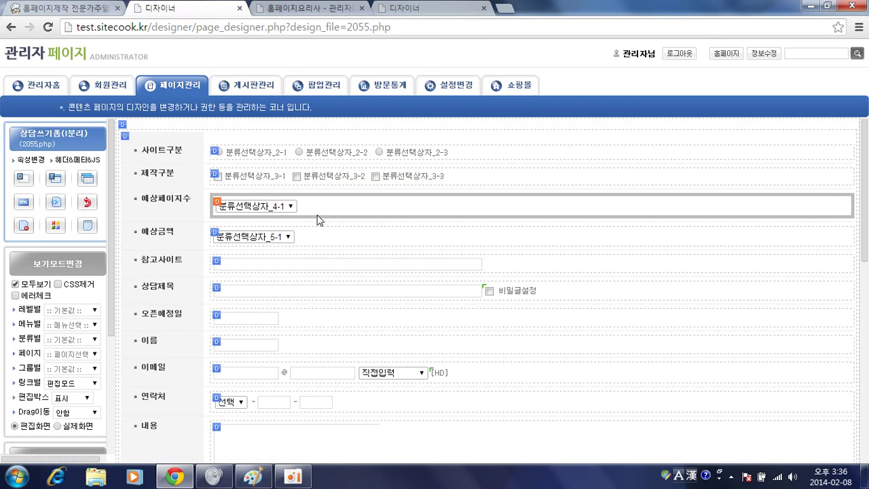
left_click(217, 204)
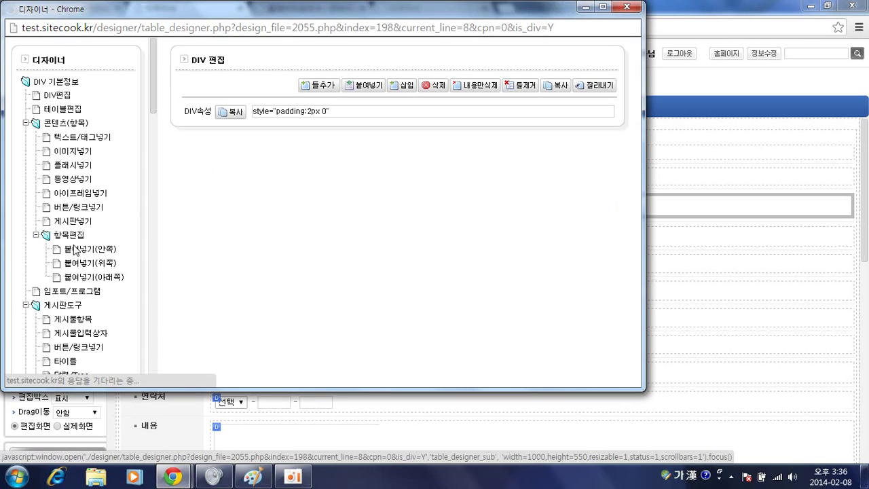
scroll(74, 251, "down", 2)
scroll(74, 251, "down", 2)
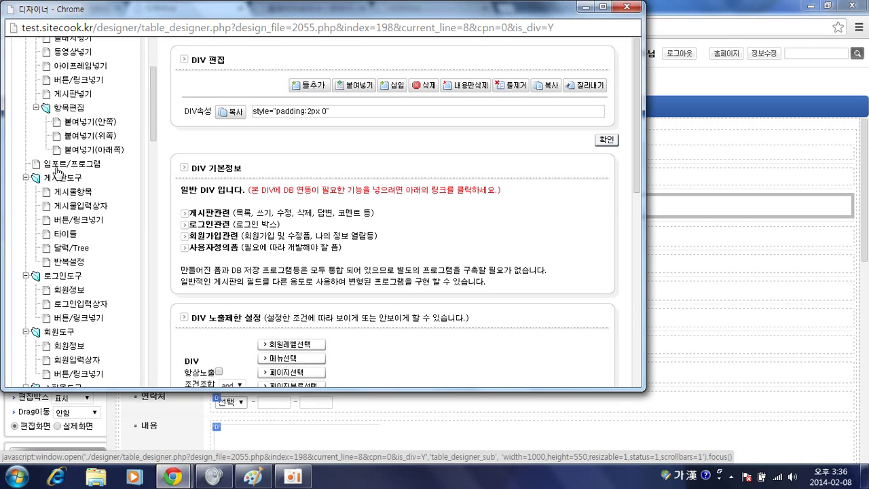
left_click(70, 208)
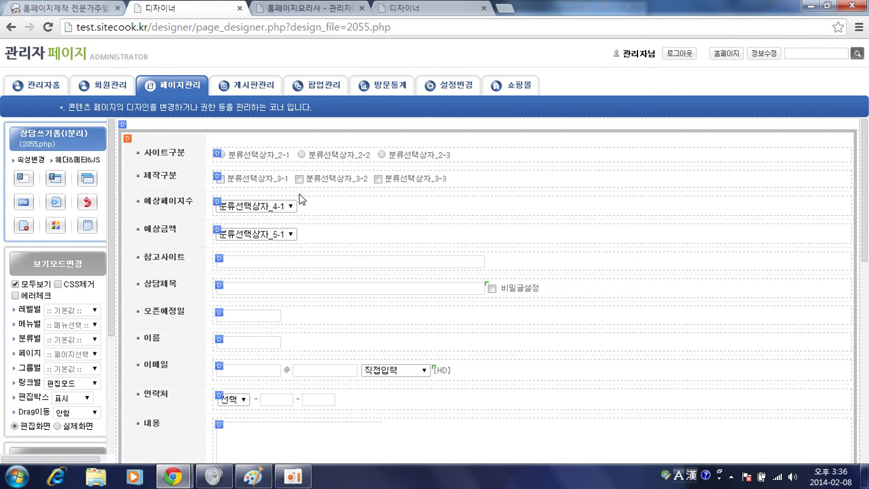
left_click(291, 260)
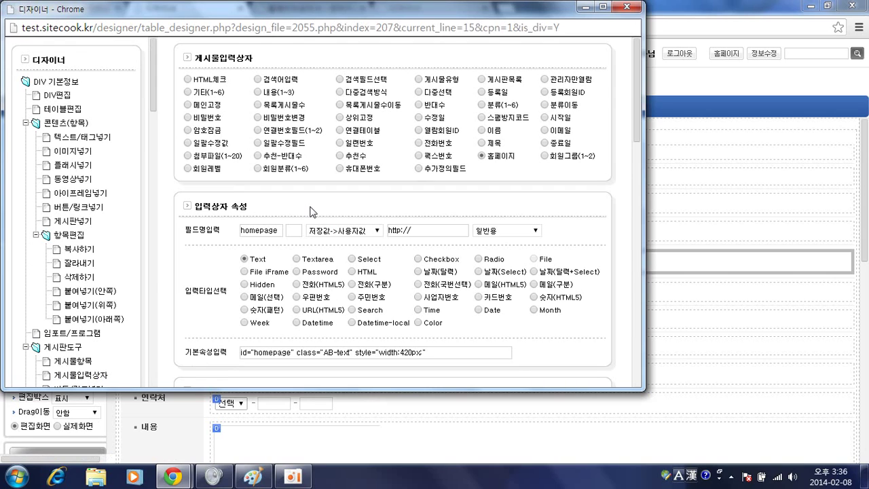
key("alt+Tab")
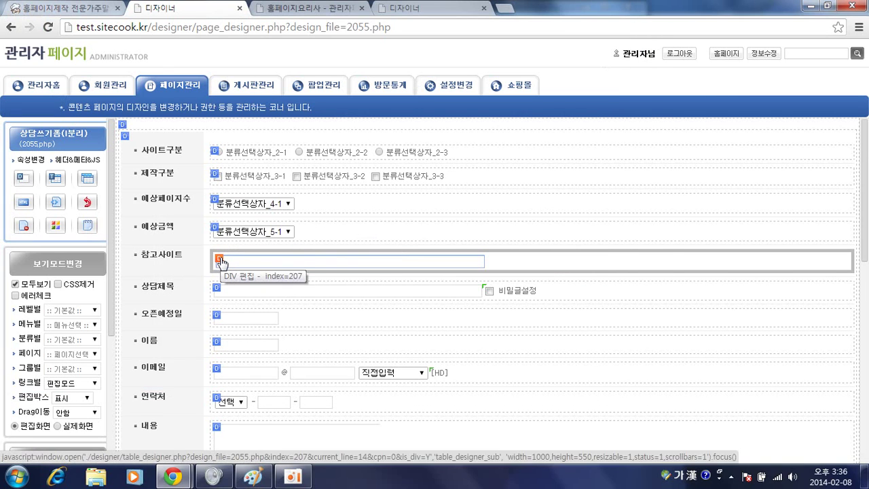
Add a Hidden 분류 6 input with 저장값->사용자값 default A to the 참고사이트 row
left_click(221, 262)
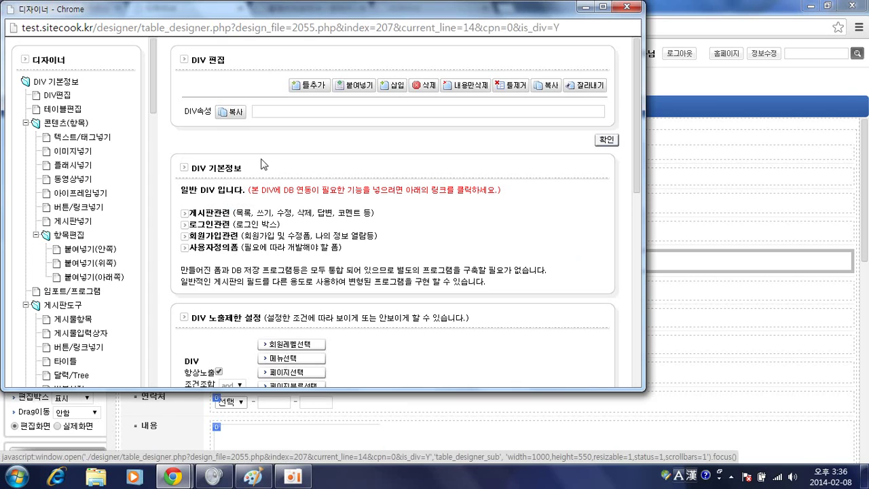
scroll(78, 289, "down", 2)
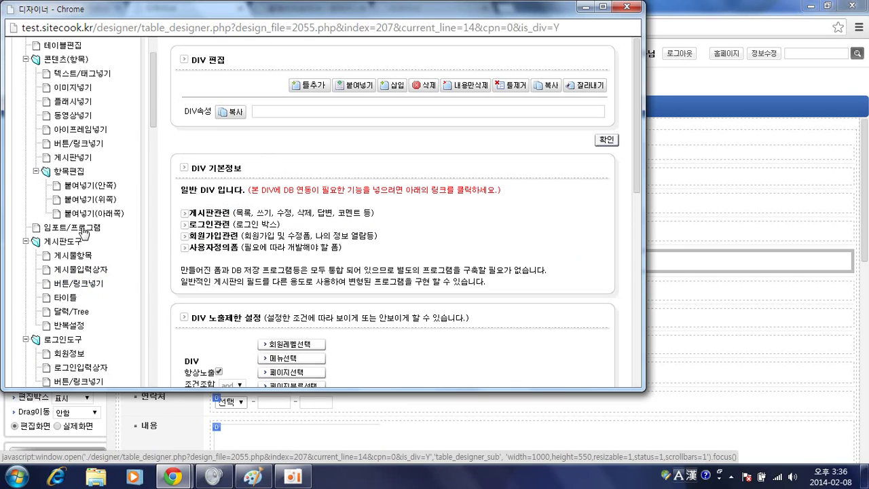
left_click(102, 283)
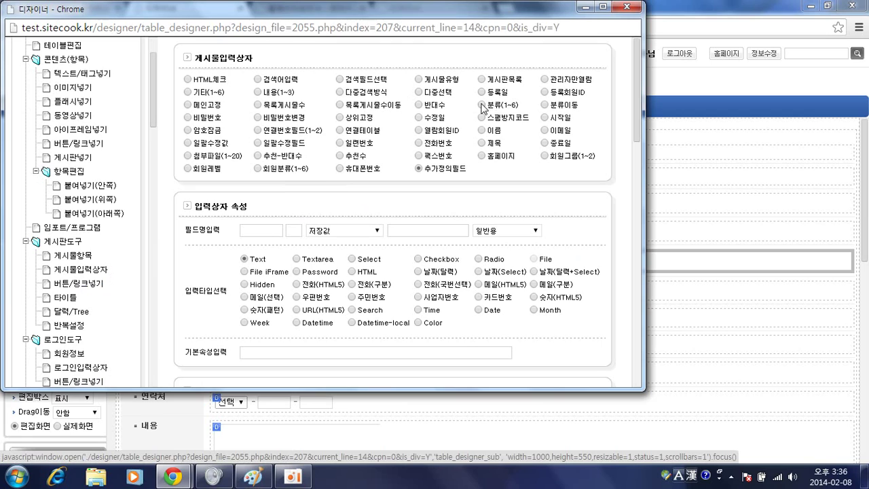
left_click(481, 105)
left_click(294, 230)
type("6")
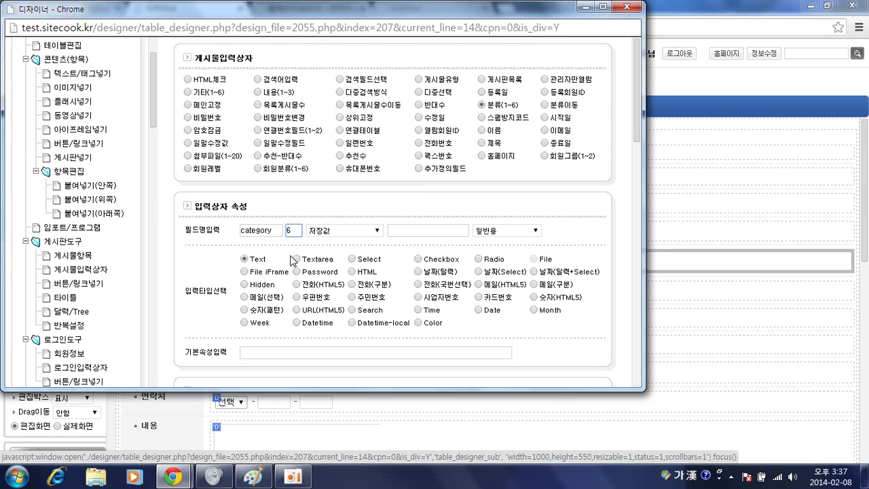
left_click(245, 285)
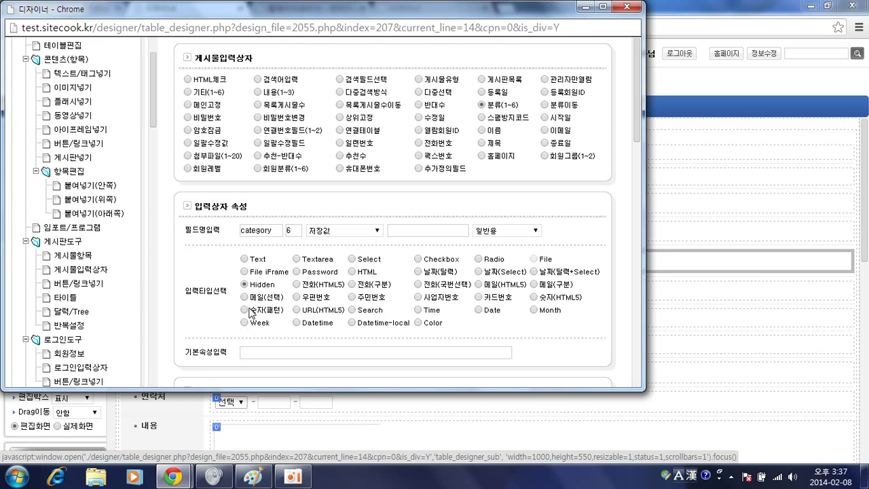
left_click(344, 232)
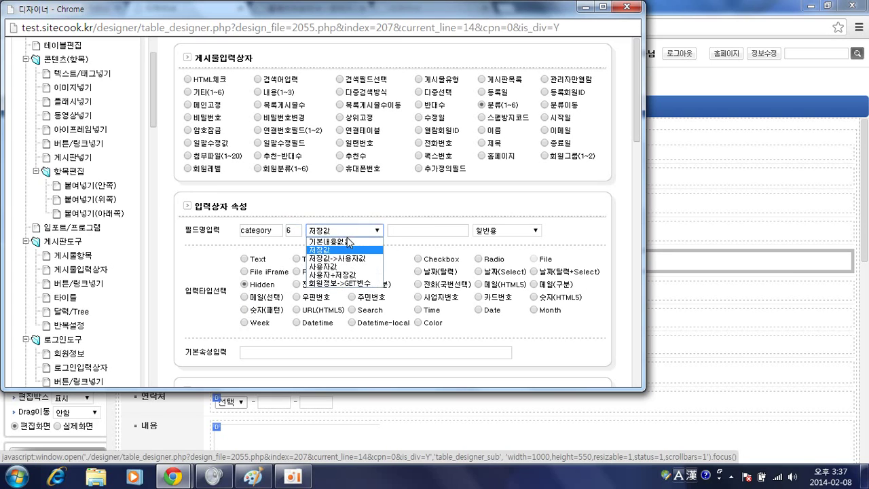
left_click(348, 259)
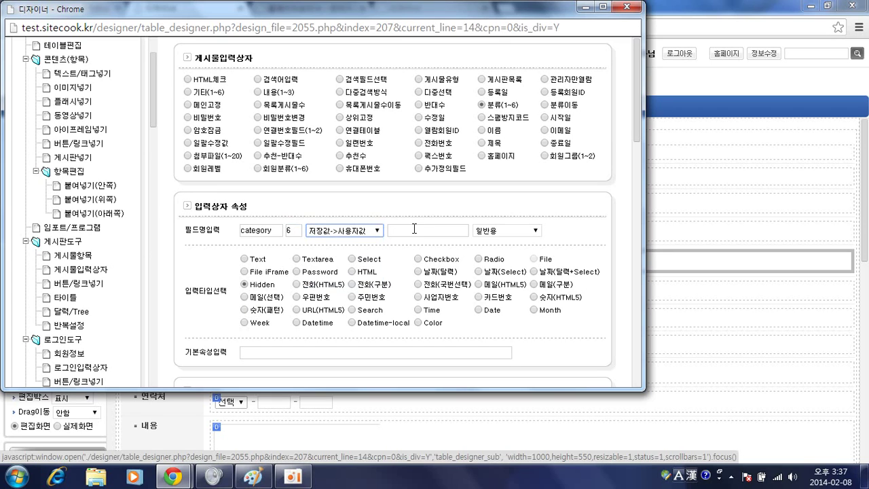
left_click(414, 230)
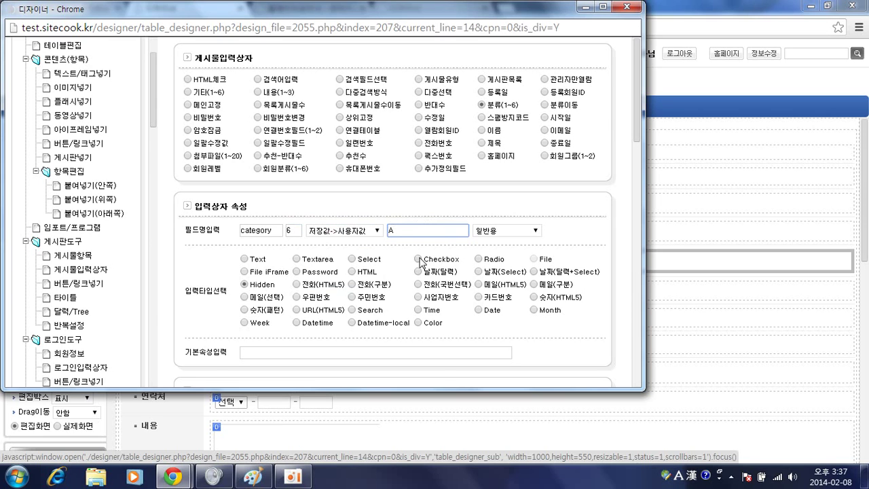
left_click(419, 260)
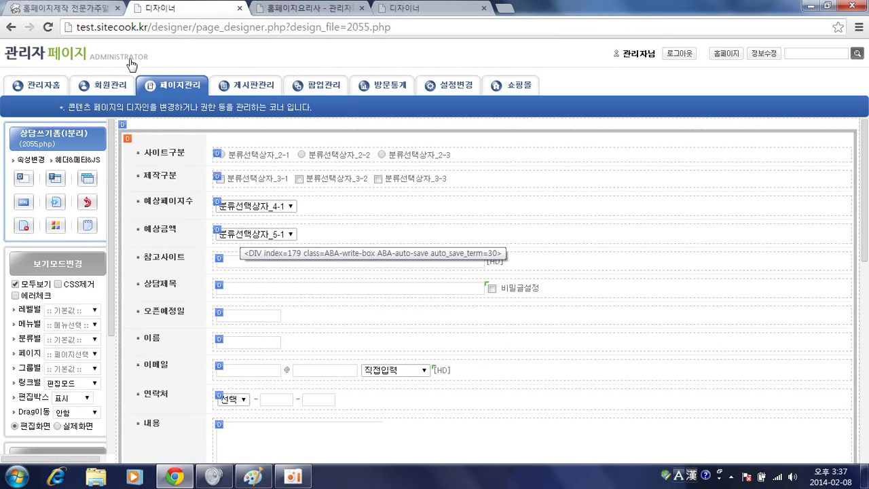
left_click(309, 8)
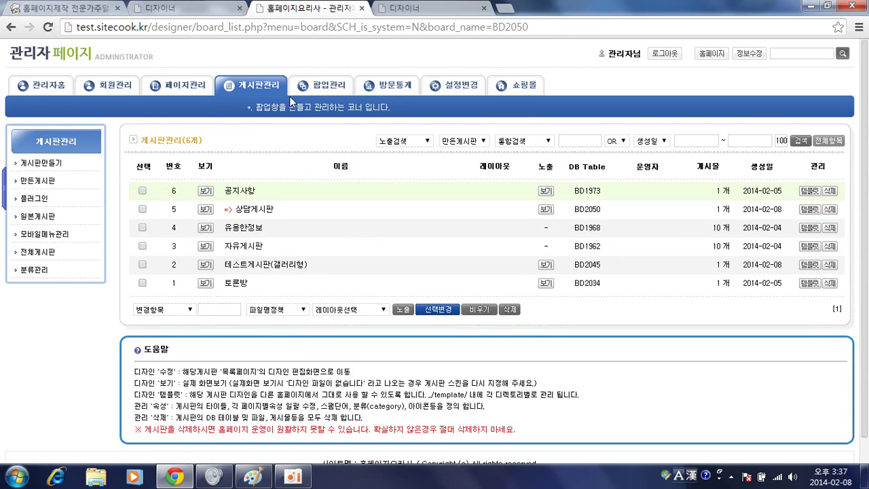
Open post 22's edit form on the live 상담게시판 and resave it unchanged
left_click(168, 9)
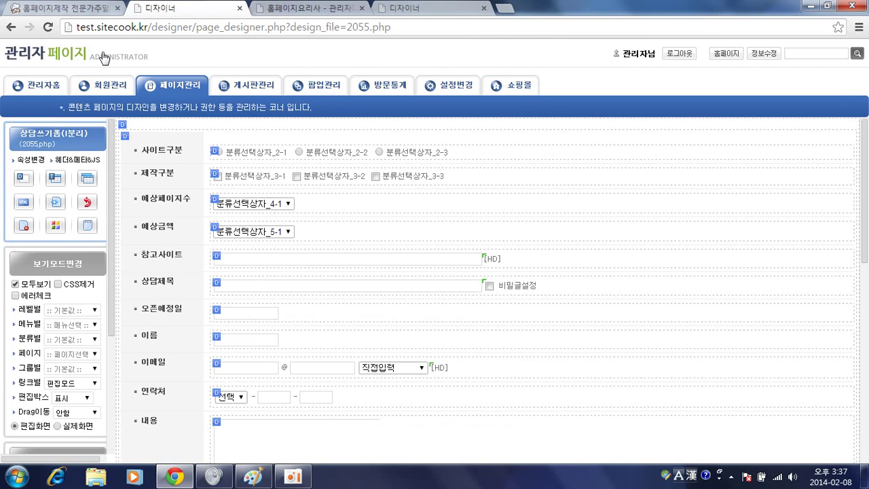
left_click_drag(287, 9, 195, 11)
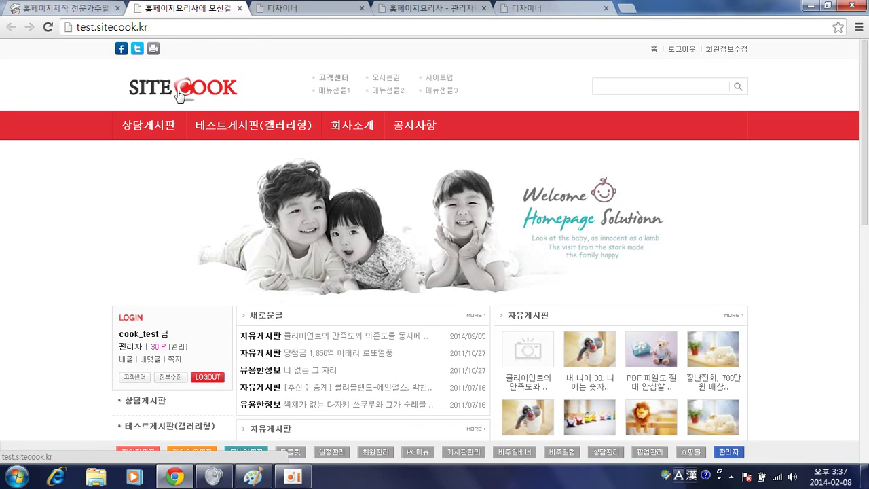
left_click(156, 127)
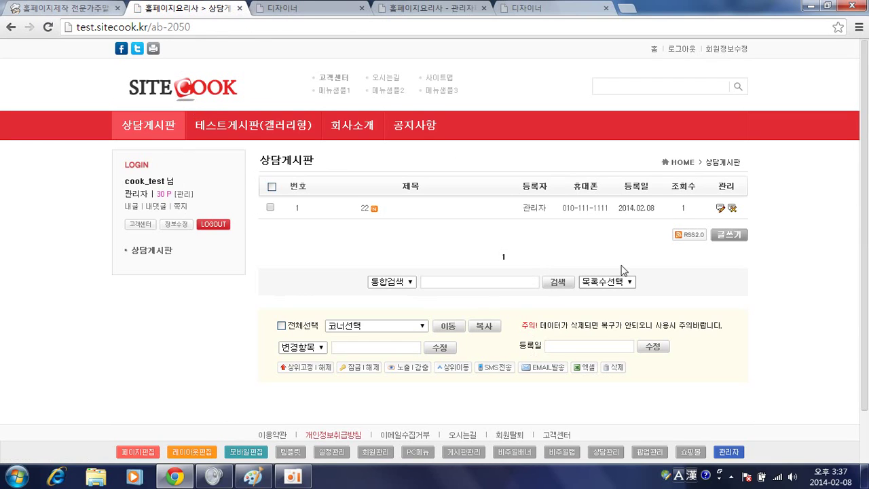
left_click(720, 209)
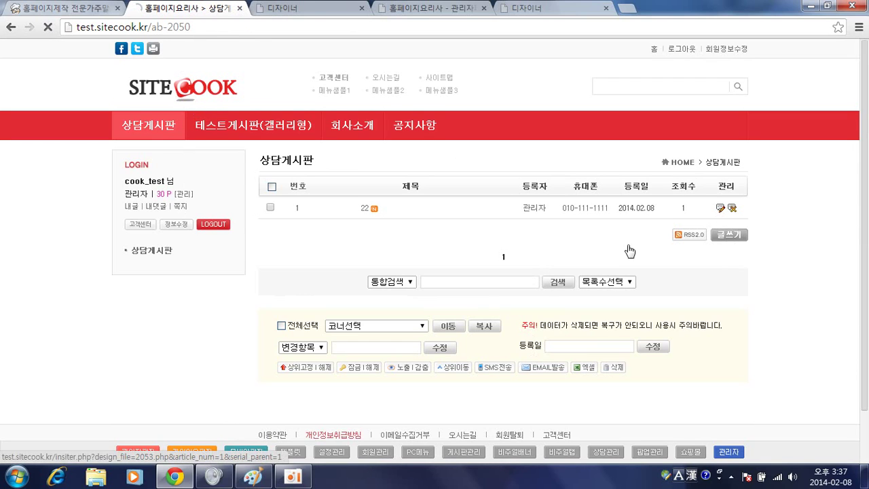
scroll(564, 242, "down", 2)
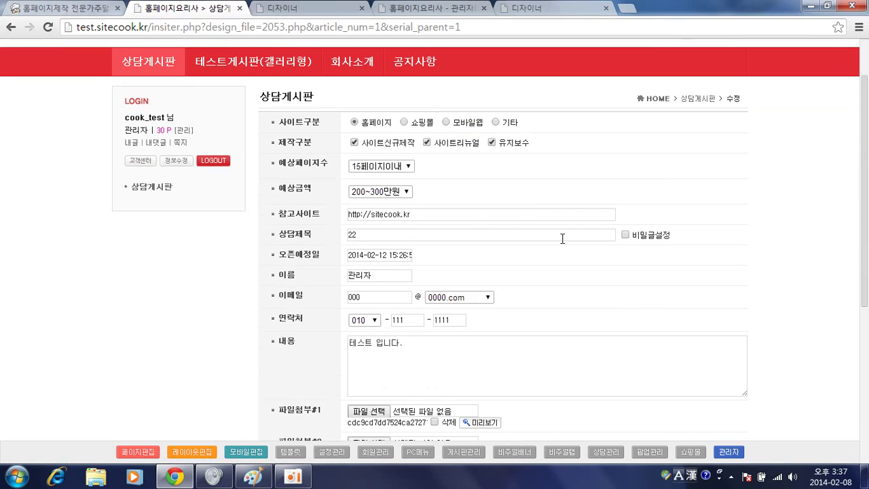
scroll(561, 242, "down", 3)
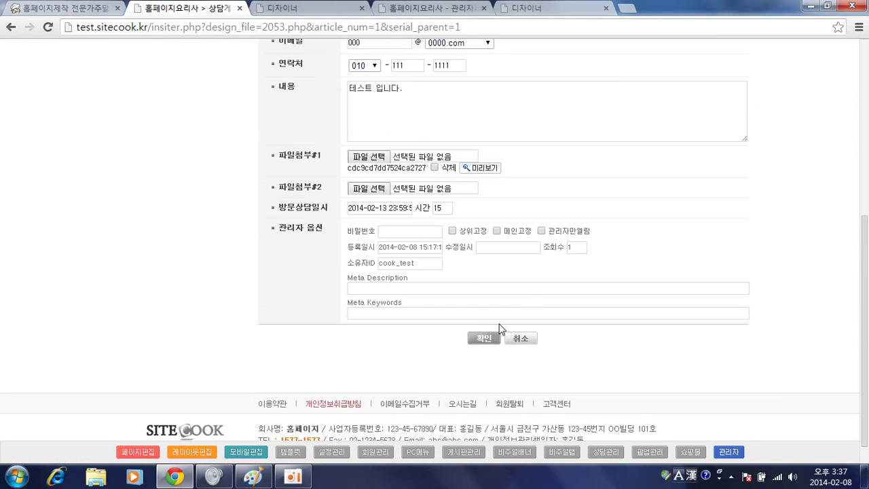
left_click(480, 337)
left_click(483, 338)
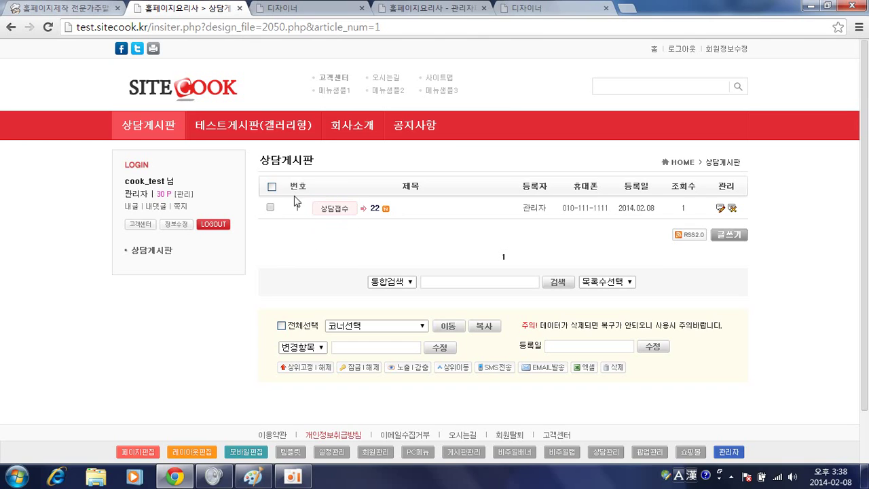
Change post 22's status label to 상담완료, confirming the prompt, then start a new consultation post
right_click(332, 215)
key("Escape")
left_click(334, 212)
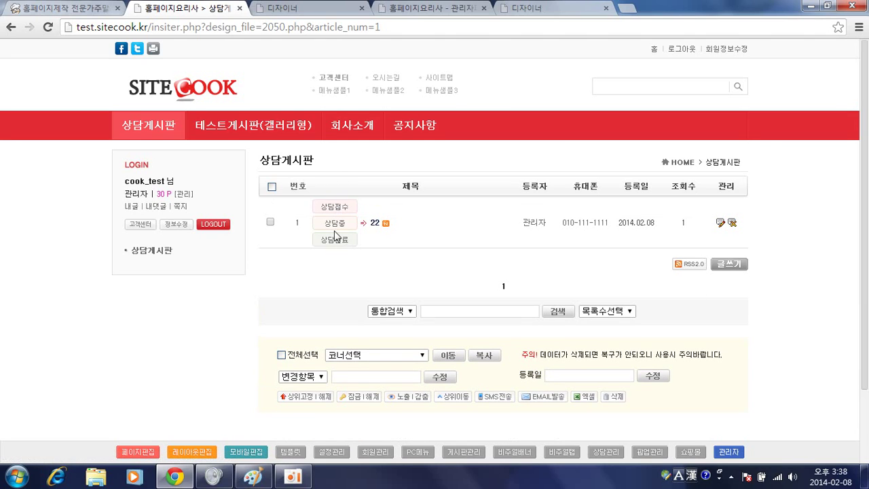
left_click(334, 224)
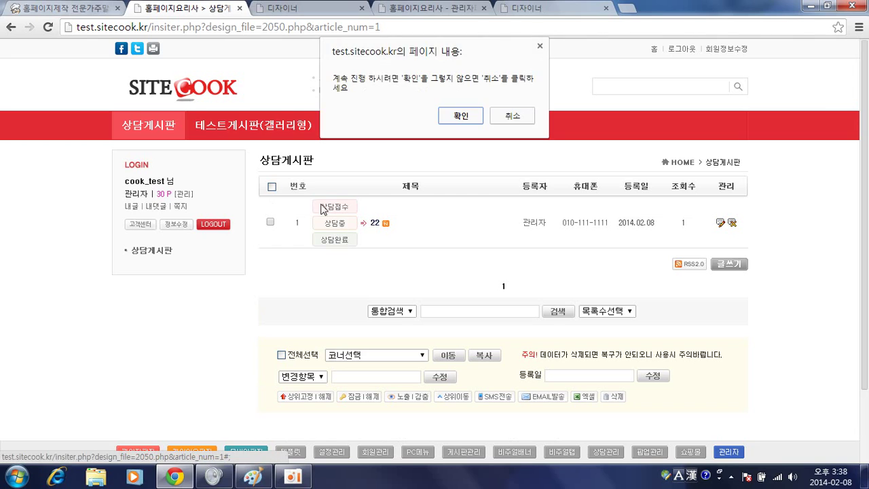
left_click(461, 119)
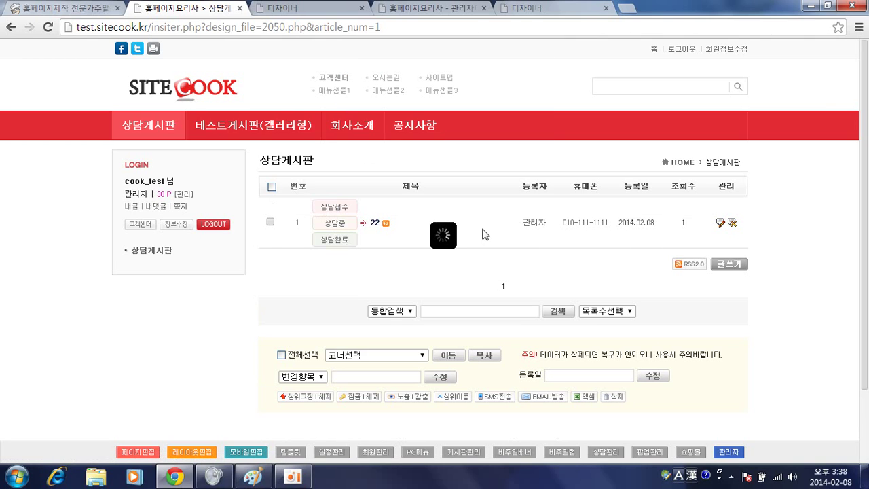
mouse_move(335, 230)
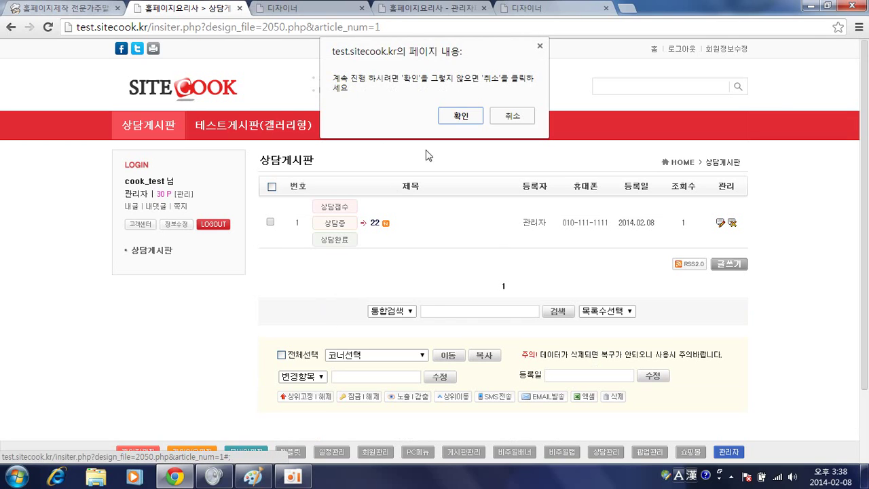
left_click(471, 115)
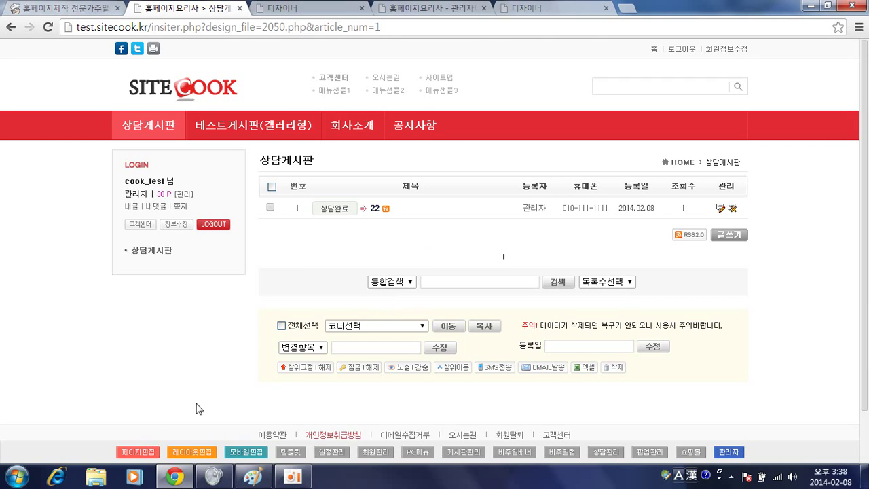
left_click(729, 234)
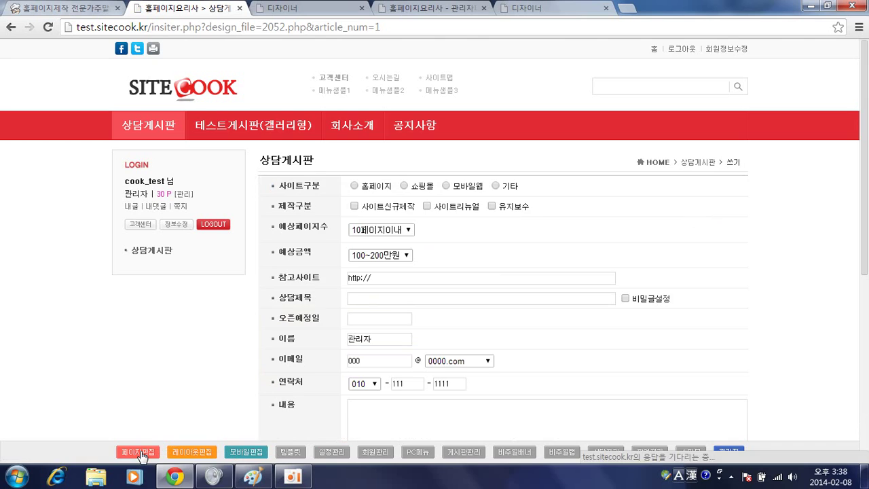
Load the consultation write form 2055.php in the page designer and select its title input block
left_click(141, 454)
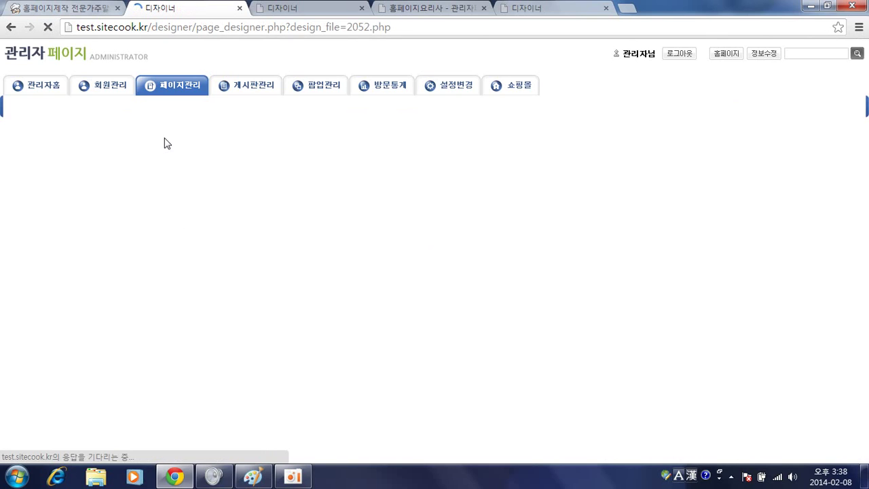
left_click(143, 128)
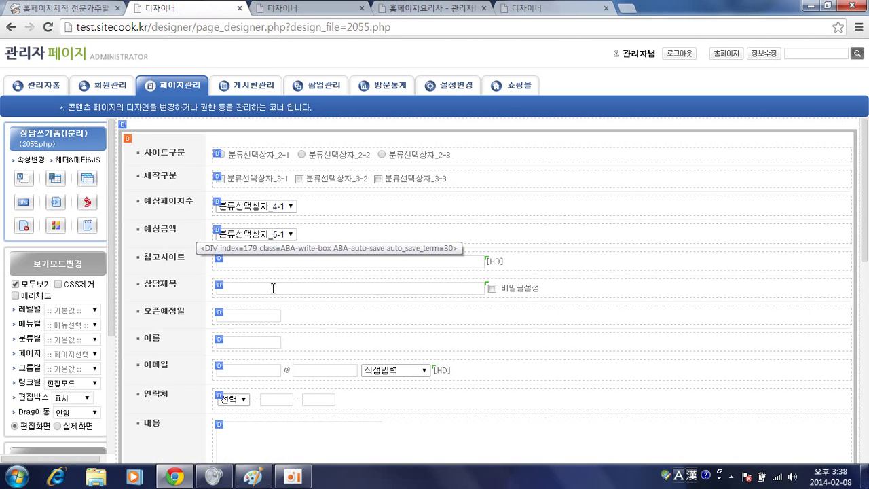
left_click(273, 288)
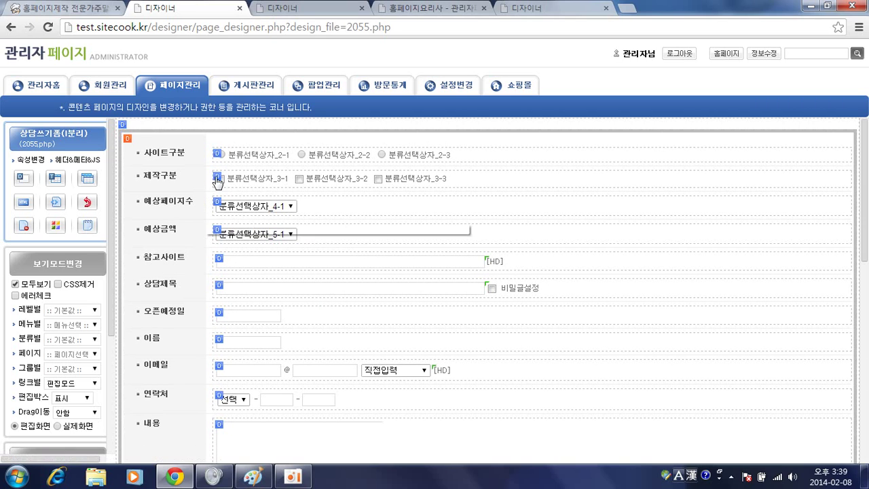
Copy the 예상금액 row's block to the clipboard
left_click(218, 234)
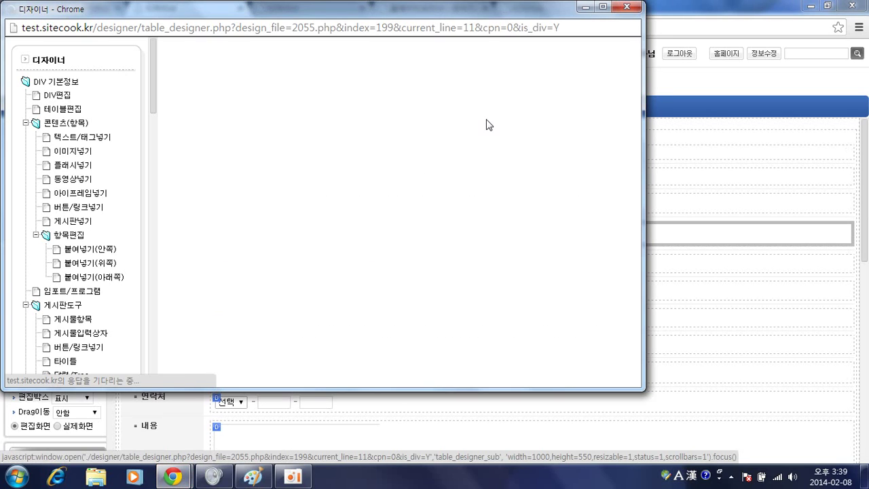
left_click(549, 87)
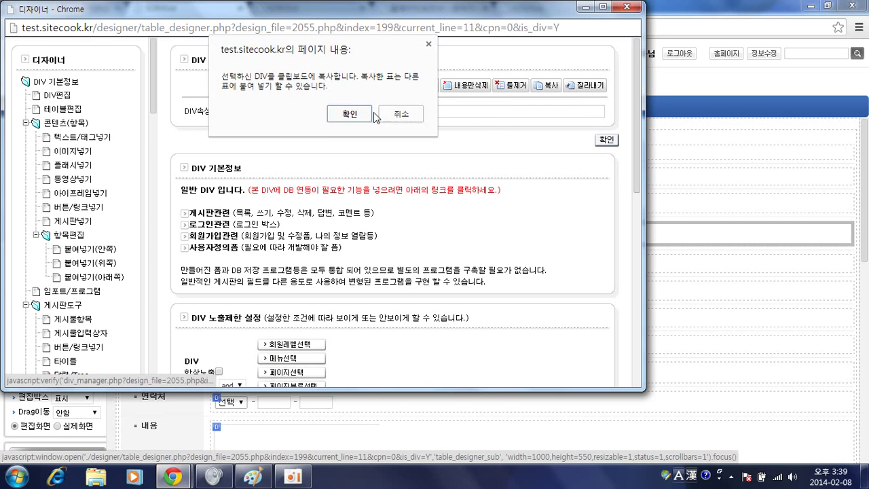
left_click(374, 116)
scroll(237, 258, "down", 4)
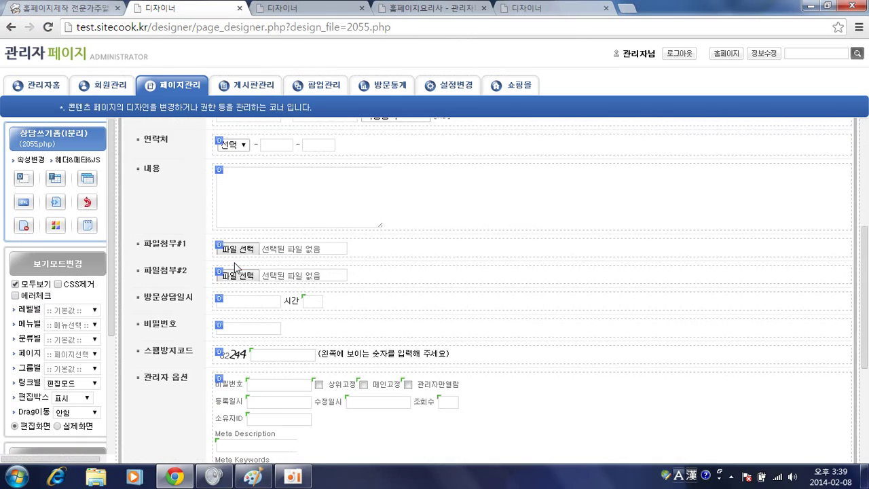
scroll(236, 267, "down", 1)
scroll(231, 245, "up", 5)
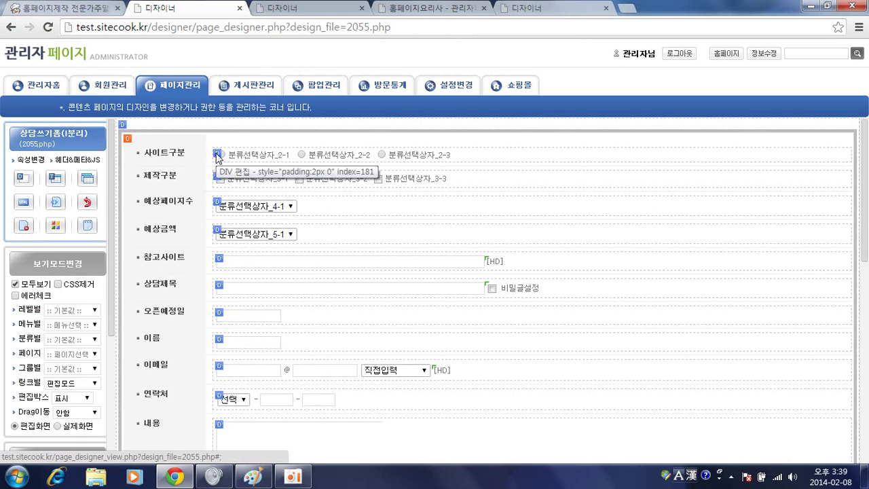
Paste the copied row above the 사이트구분 row (위쪽)
left_click(217, 155)
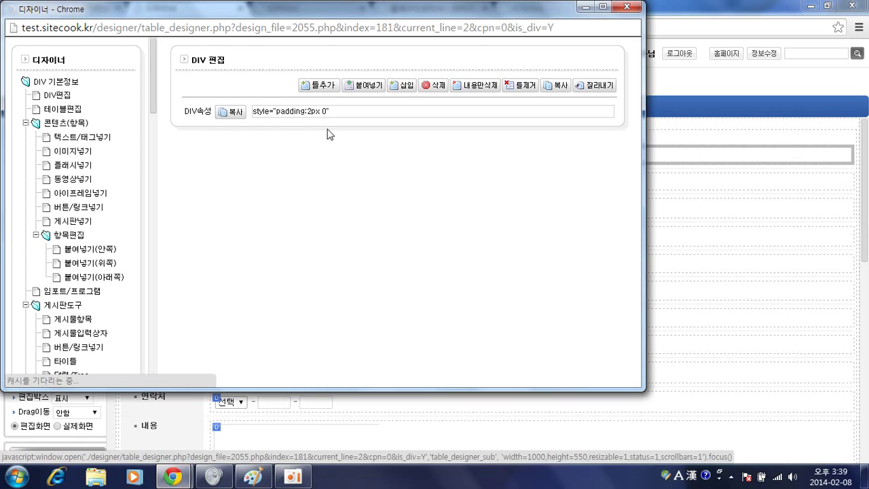
left_click(360, 85)
left_click(216, 111)
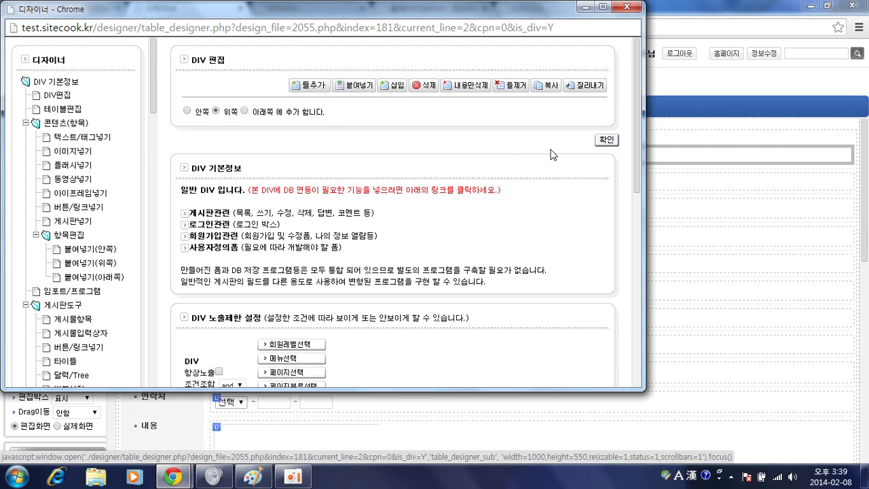
left_click(606, 140)
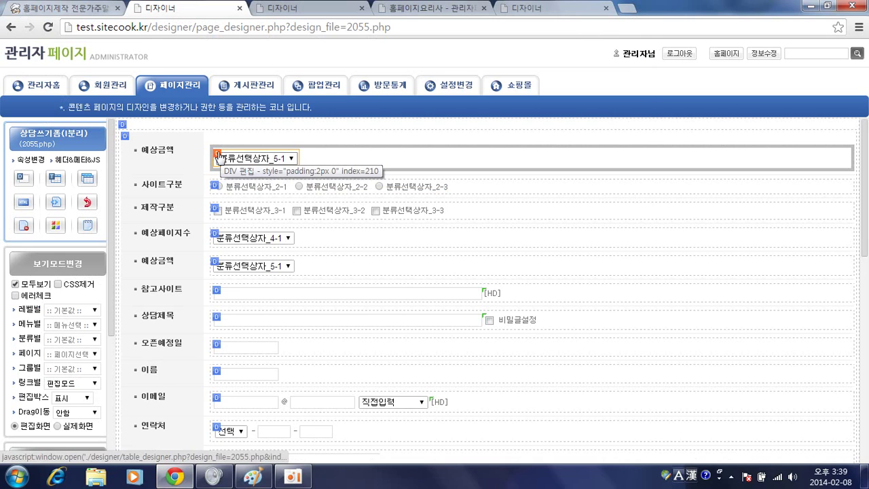
Rename the pasted row's label from 예상금액 to 진행상태
left_click(217, 155)
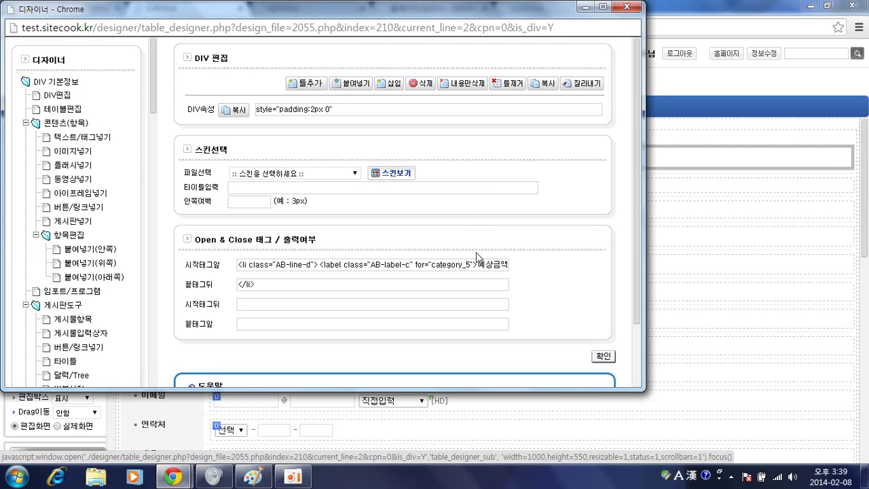
double_click(493, 265)
type("w")
key("BackSpace")
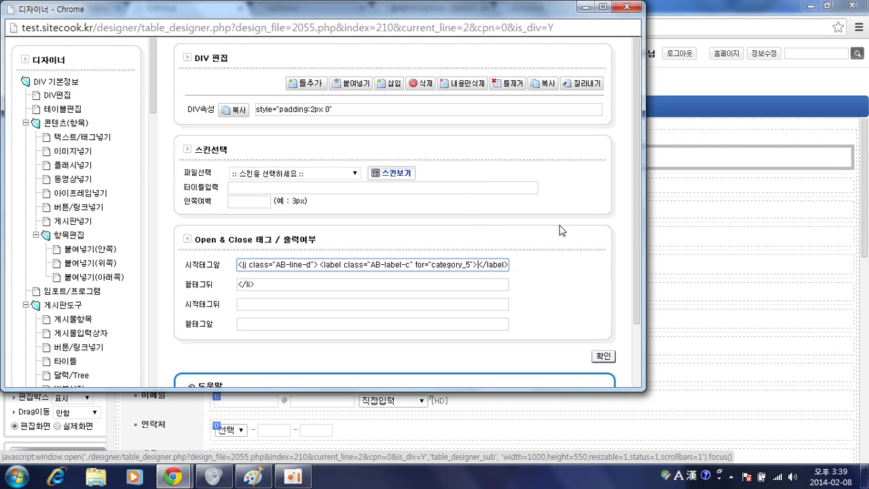
key("Hangul")
type("진행상태")
key("Return")
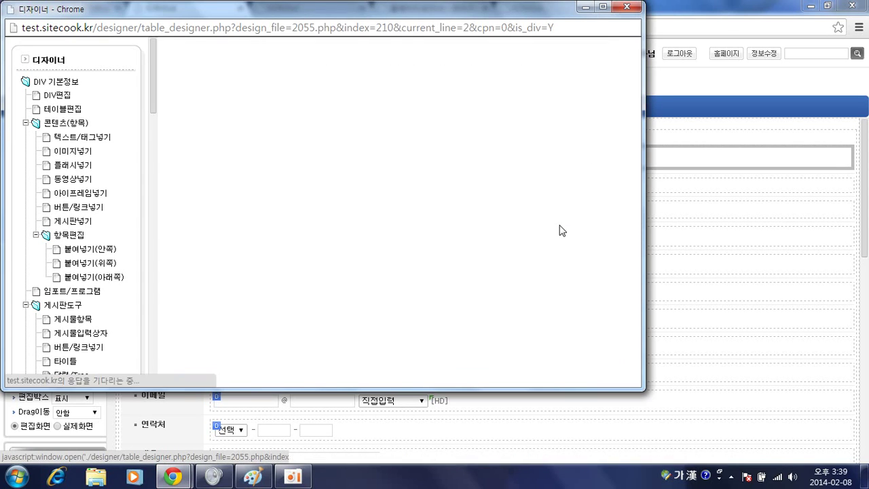
Set the 진행상태 select's category number to 6 and clear its default value
left_click(261, 163)
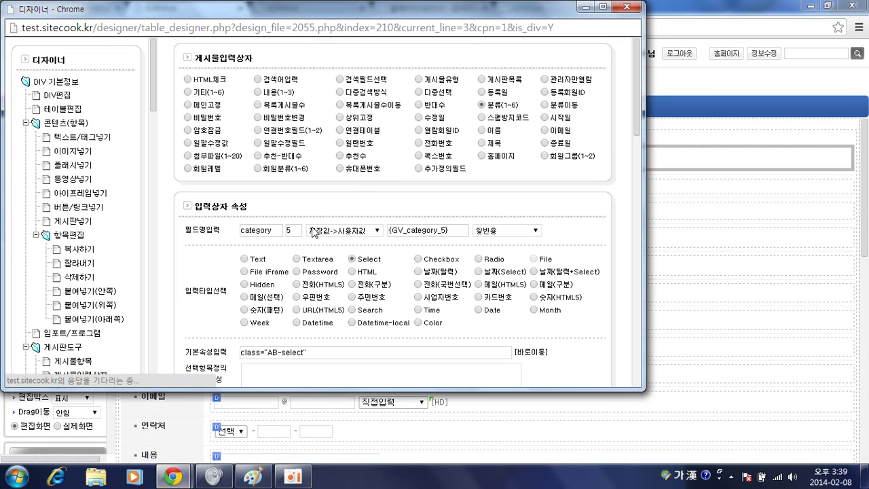
double_click(292, 230)
type("6")
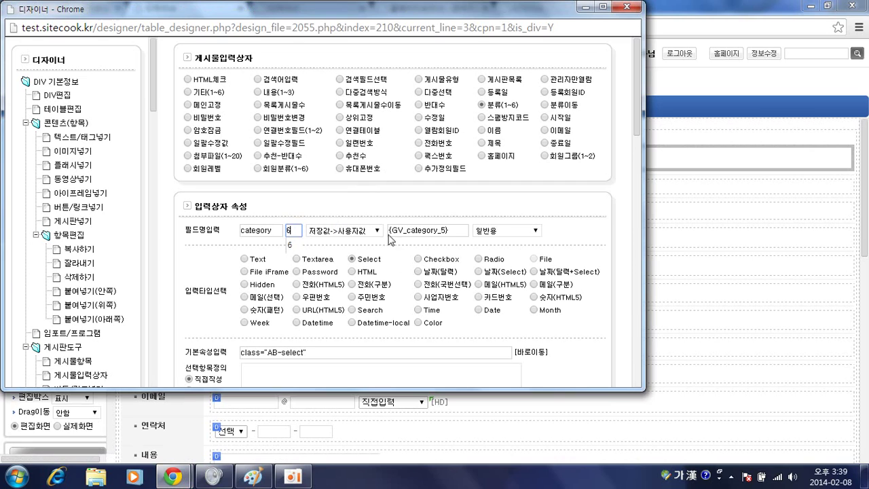
triple_click(402, 230)
key("BackSpace")
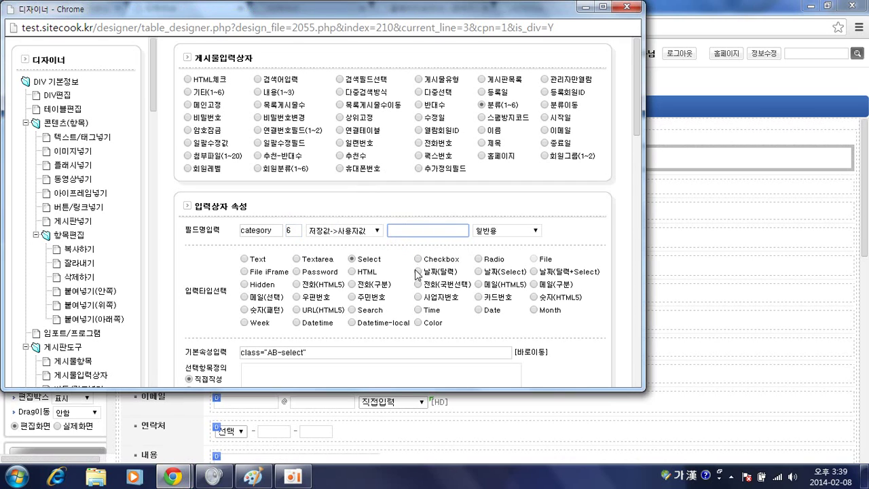
scroll(393, 332, "down", 3)
scroll(390, 334, "down", 6)
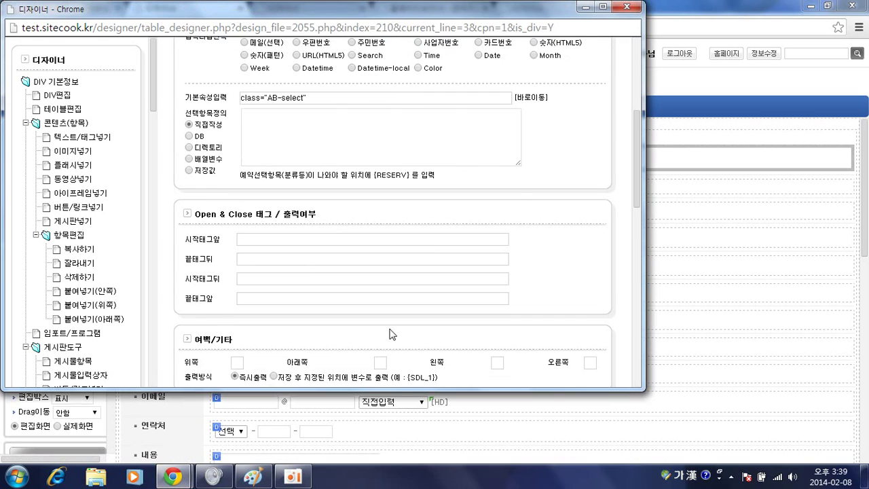
left_click(571, 284)
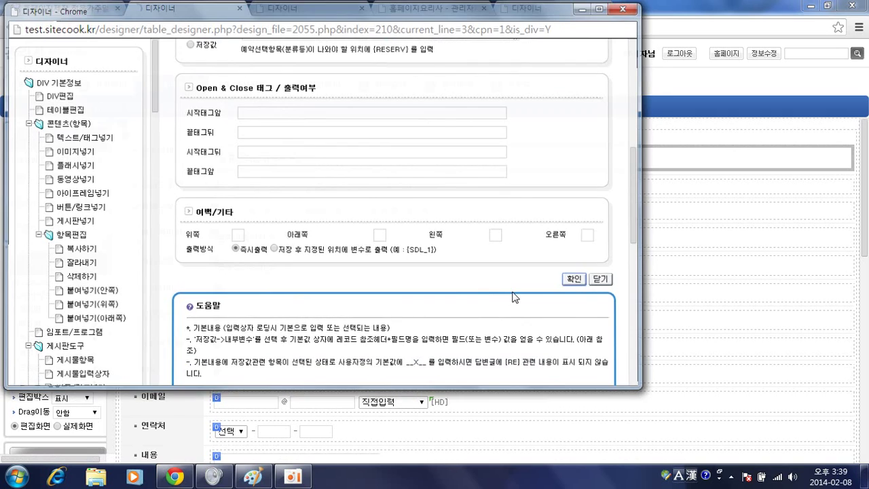
Restrict the 진행상태 row's visibility to the 관리자 member level
left_click(216, 154)
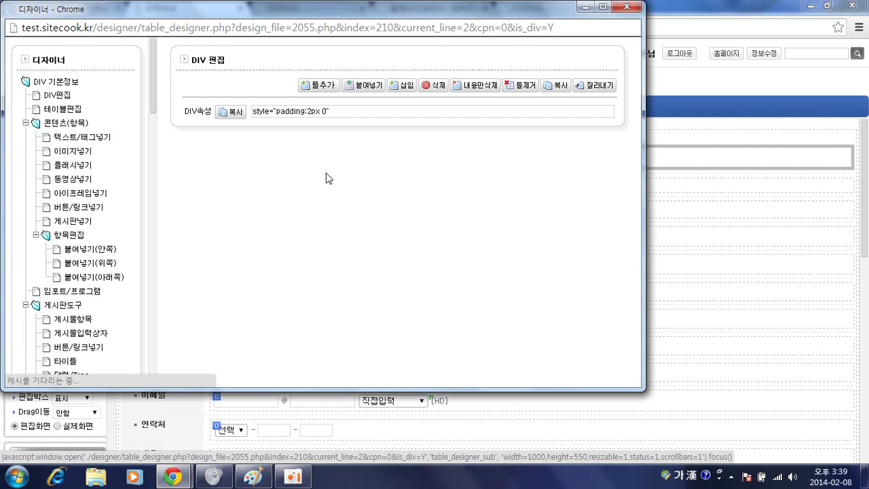
scroll(253, 246, "down", 2)
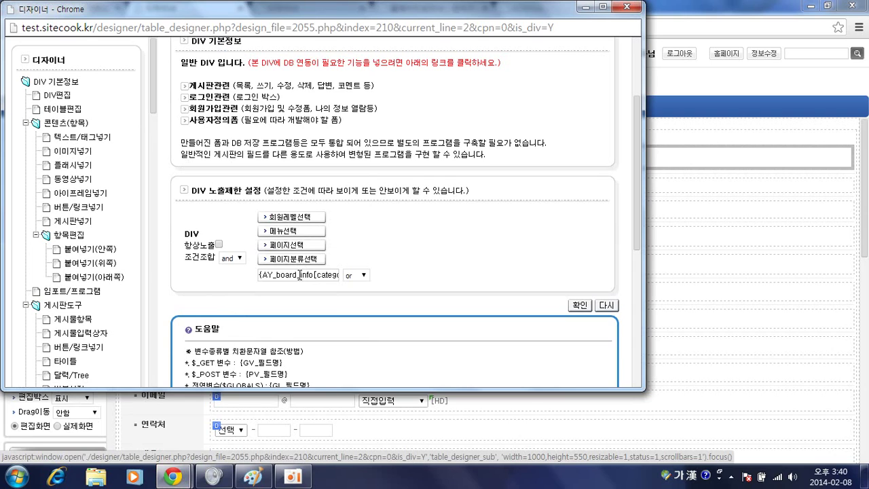
left_click(310, 217)
left_click(306, 200)
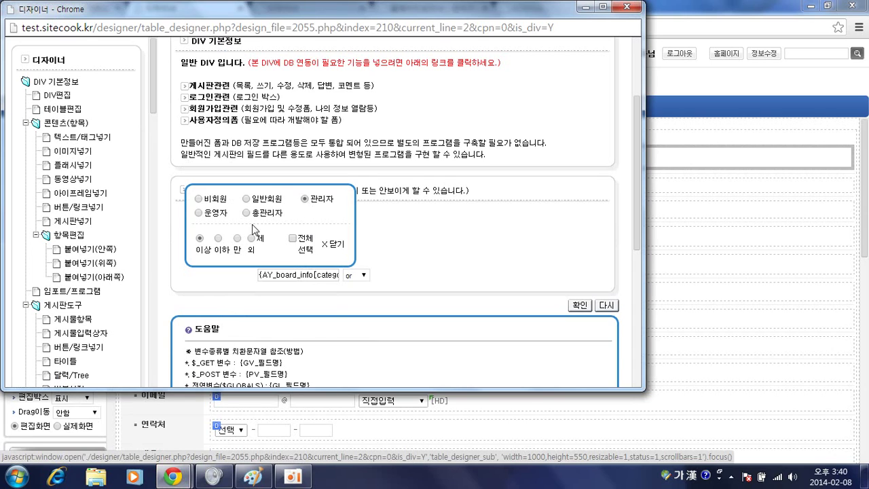
left_click(579, 305)
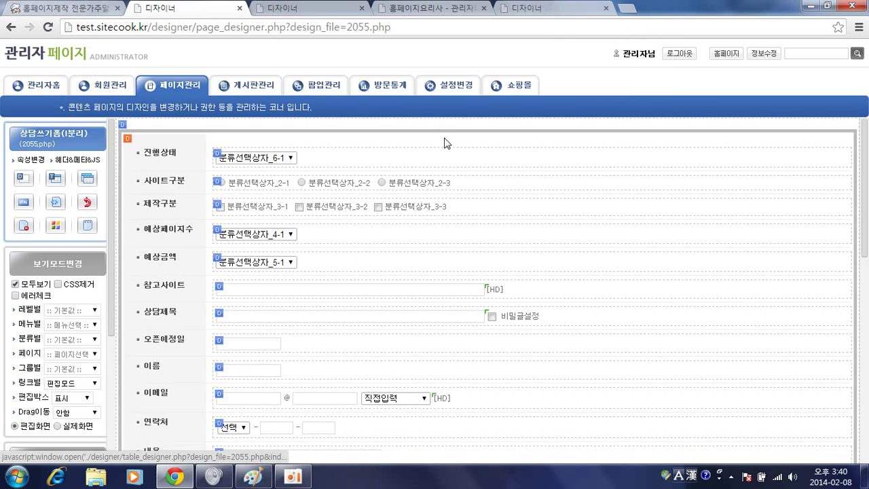
On the live 상담게시판 write form, try setting 진행상태 to 상담중, then return to the post list
left_click(139, 58)
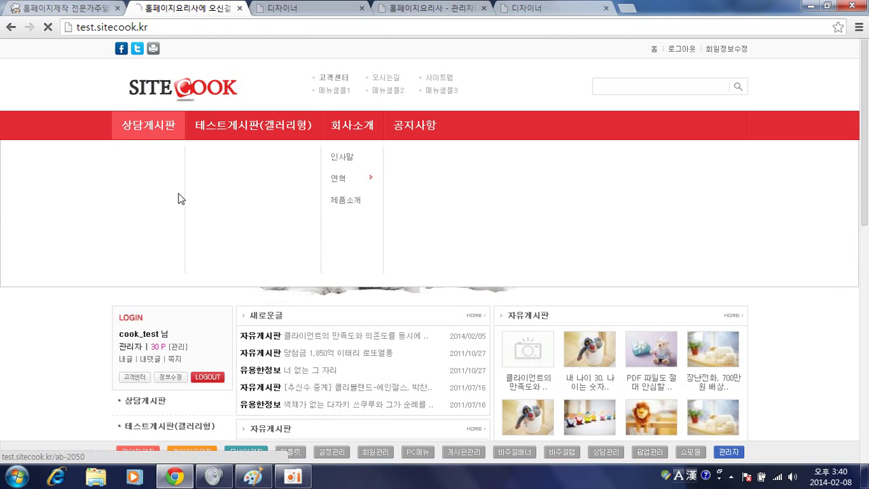
left_click(178, 198)
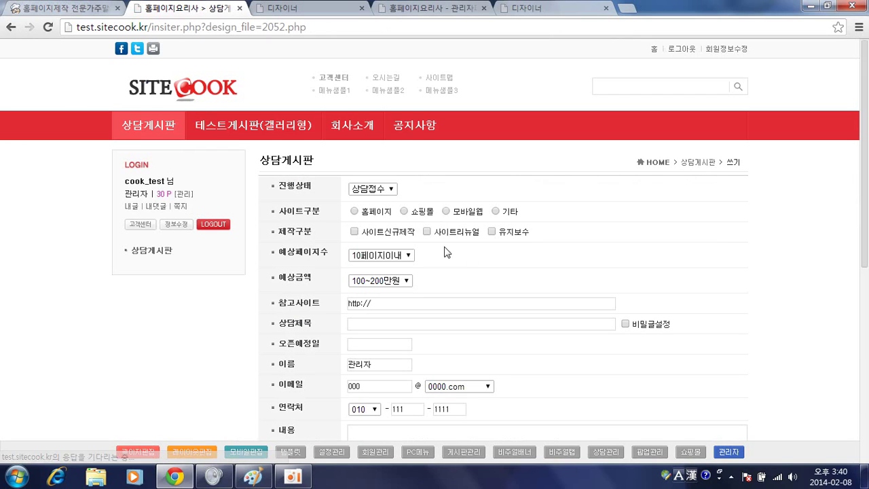
mouse_move(352, 125)
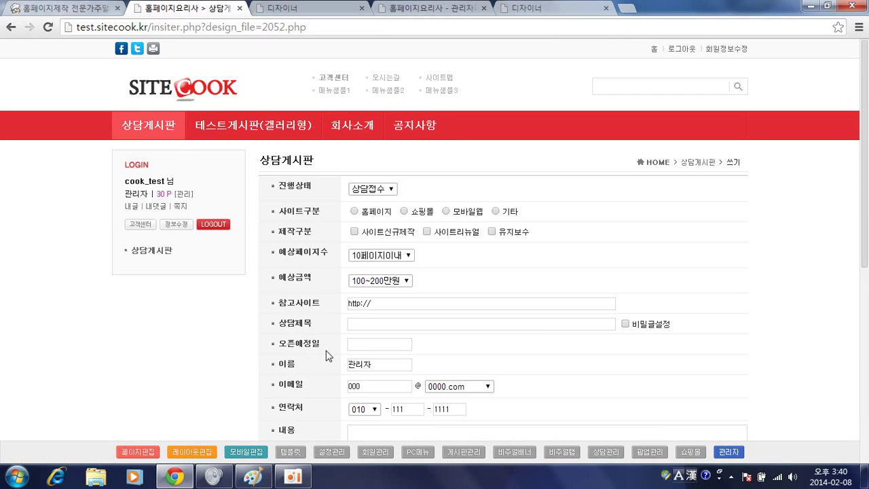
scroll(327, 354, "down", 1)
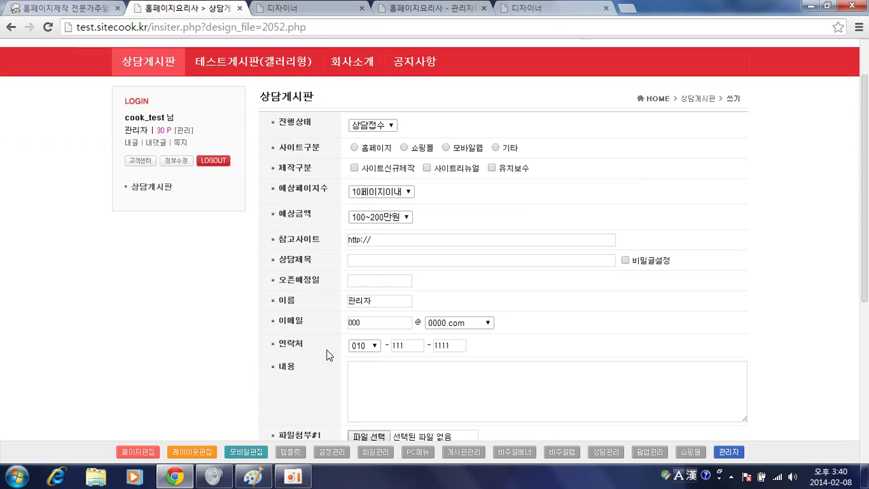
left_click(387, 128)
left_click(370, 144)
left_click(316, 303)
scroll(315, 301, "down", 2)
scroll(313, 298, "down", 1)
scroll(313, 296, "up", 3)
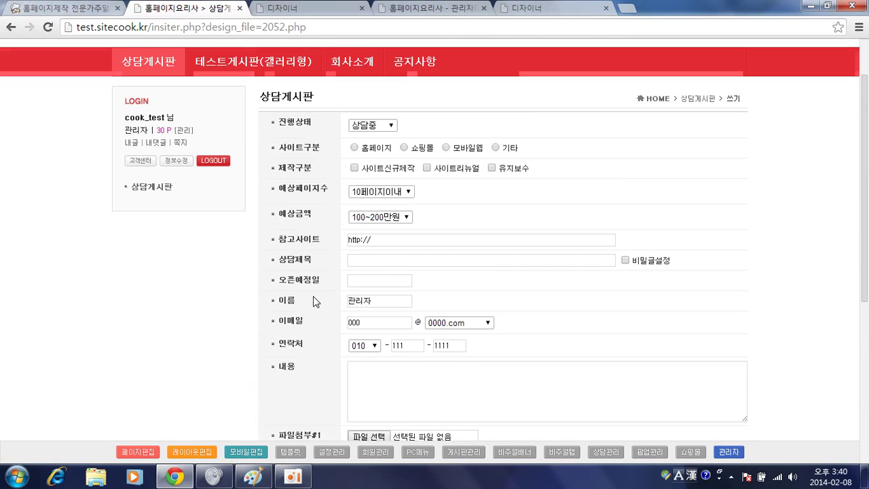
key("BackSpace")
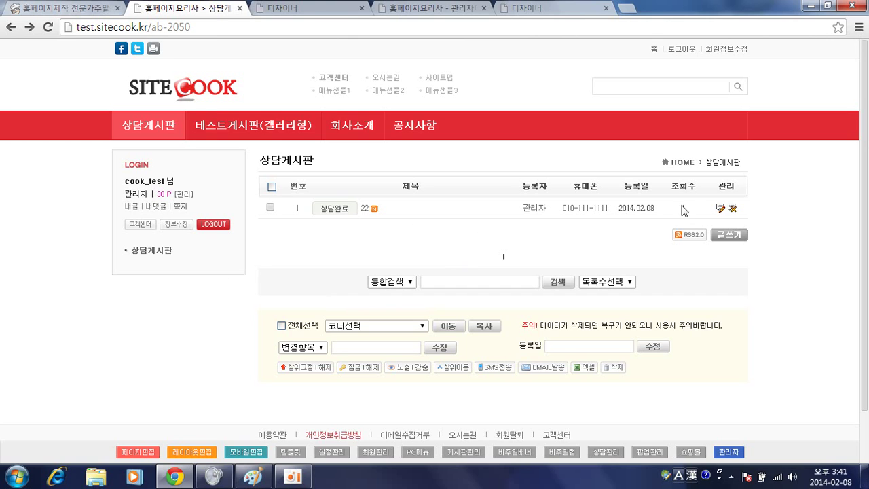
Inspect the 사이트구분 row's tag settings (category_2) in the page designer, then close the designer
left_click(316, 10)
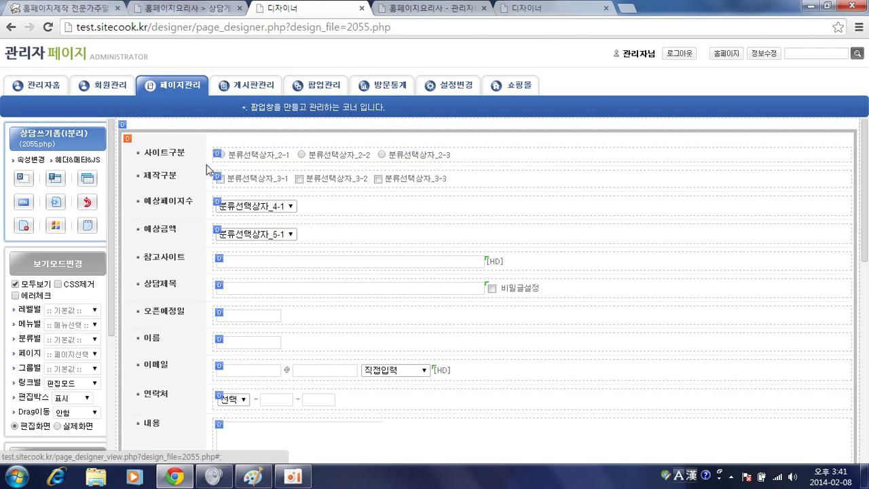
left_click(218, 156)
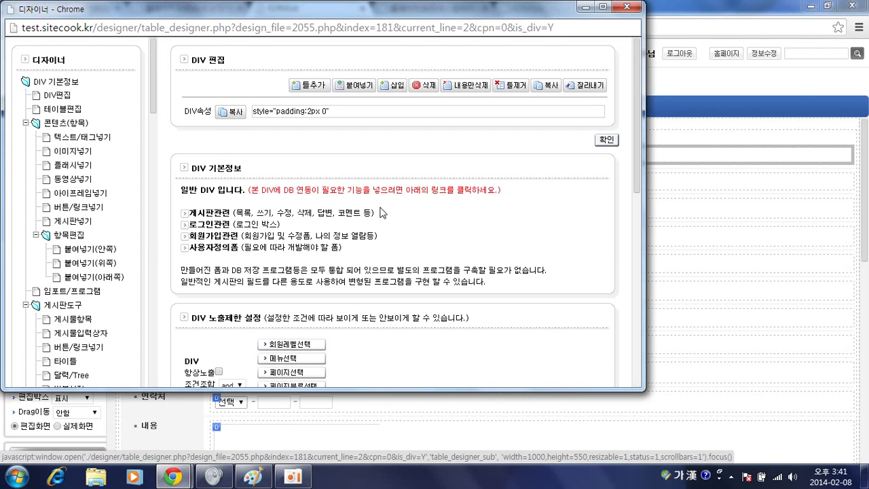
left_click(60, 96)
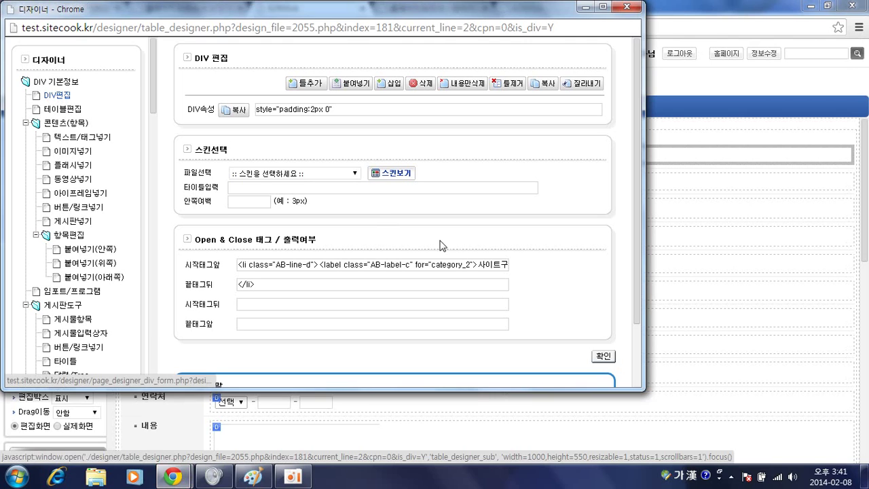
double_click(460, 265)
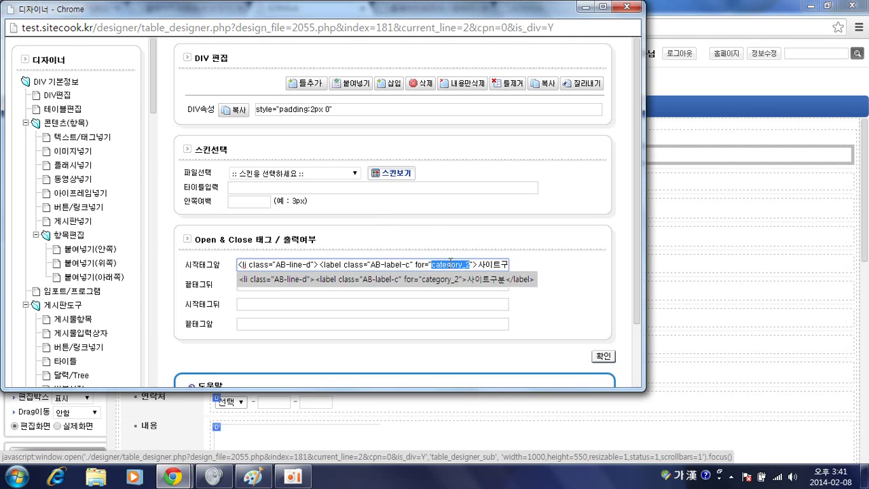
key("ctrl+w")
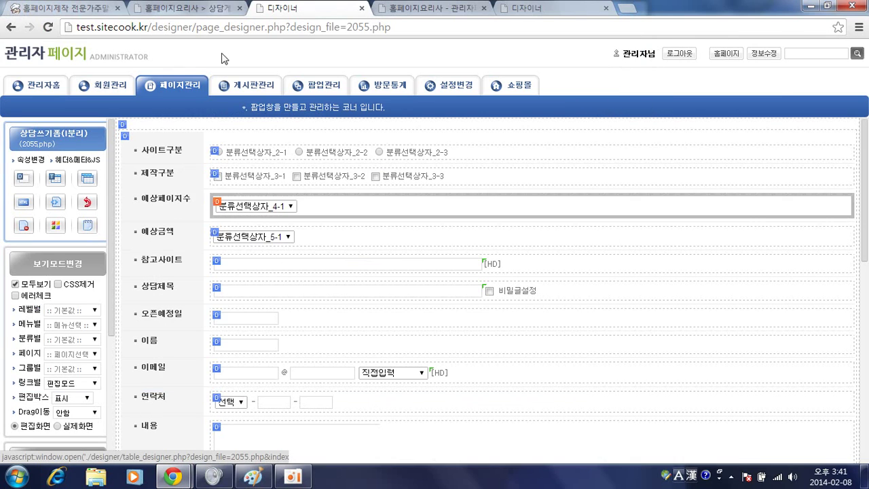
Review a new consultation post form's 참고사이트 and 상담제목 fields, then go to the admin board list
left_click(193, 9)
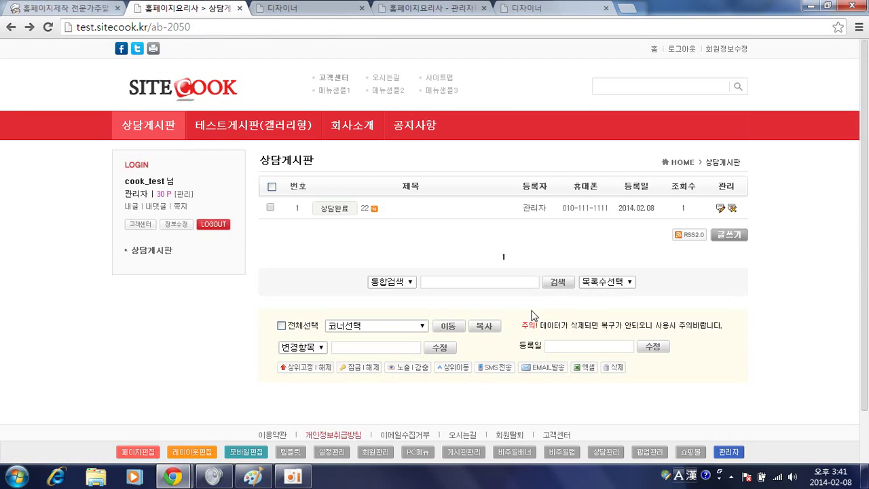
left_click(726, 235)
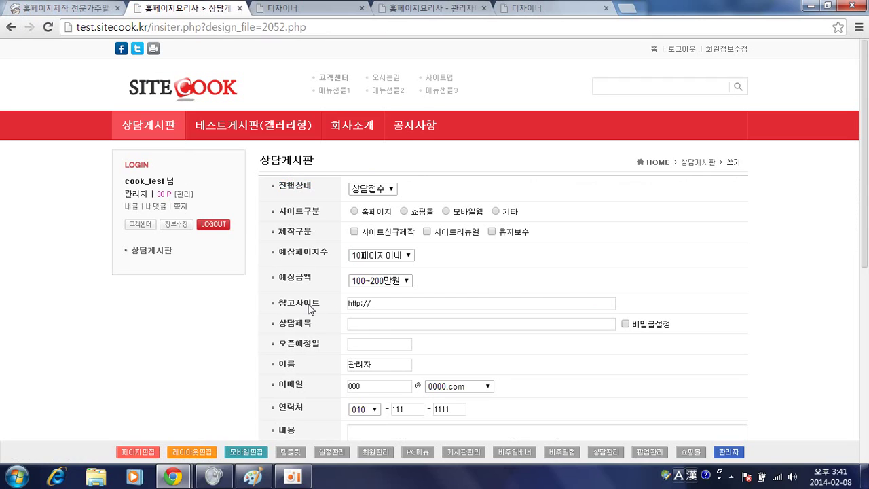
left_click_drag(348, 303, 372, 307)
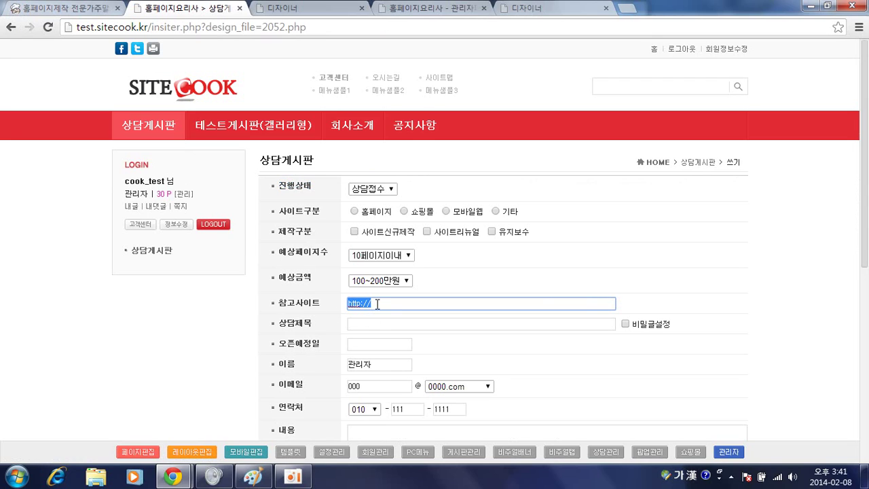
left_click(312, 328)
left_click(397, 323)
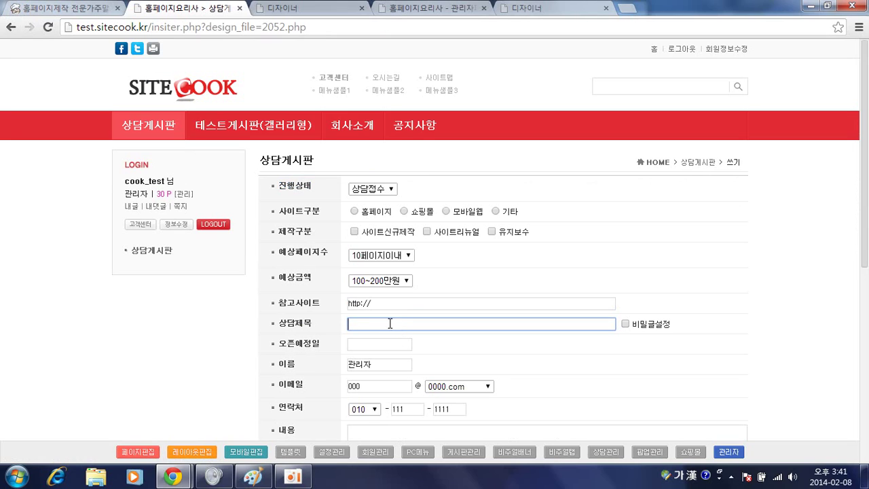
left_click(334, 225)
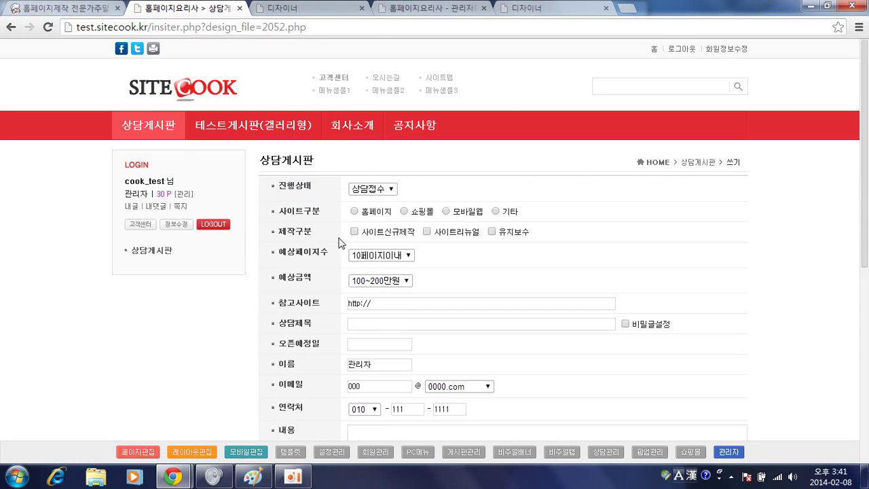
scroll(334, 235, "down", 1)
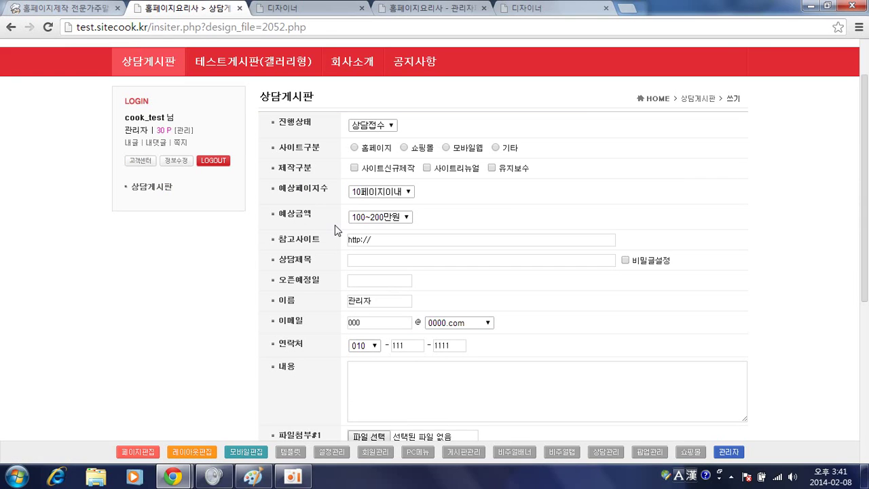
scroll(288, 227, "down", 1)
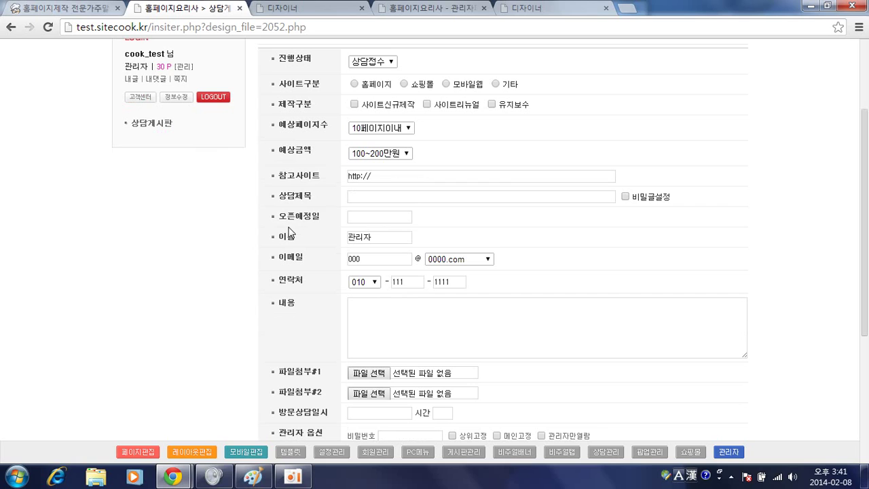
scroll(289, 232, "up", 1)
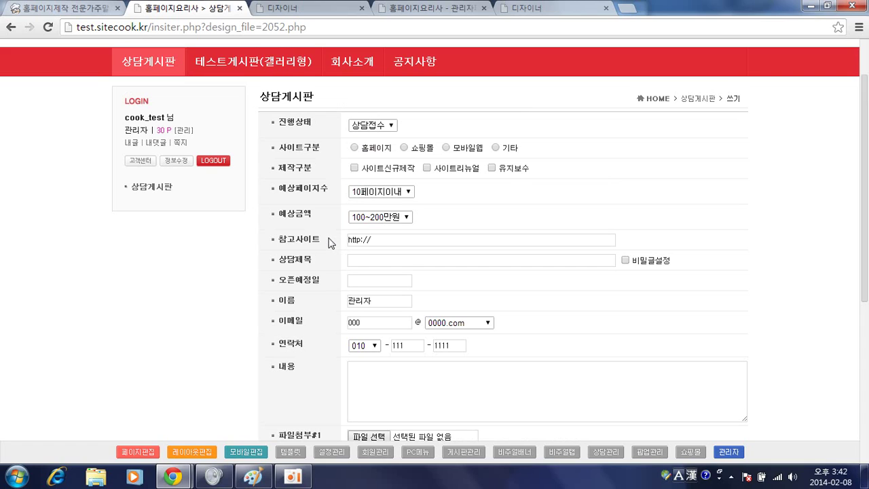
left_click(399, 6)
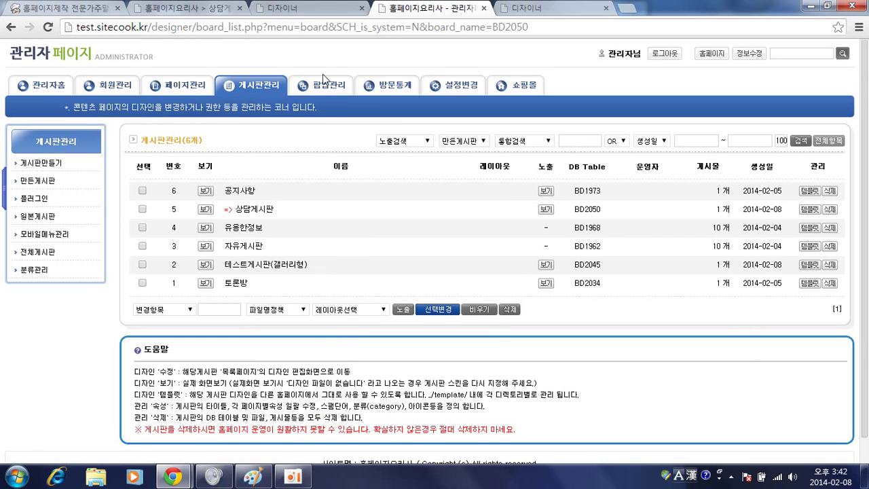
Open the 상담게시판 board settings and launch its 전문가용스키마변경 editor
left_click(256, 211)
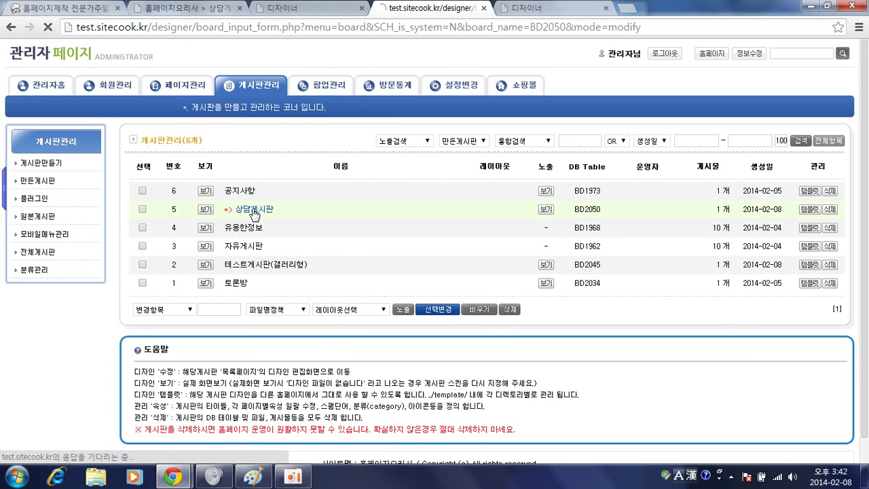
scroll(326, 241, "down", 4)
scroll(348, 244, "down", 15)
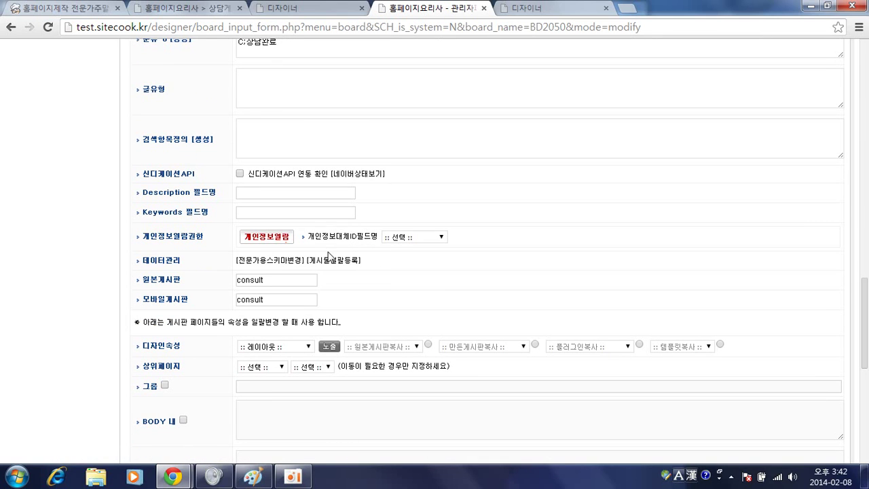
left_click(266, 268)
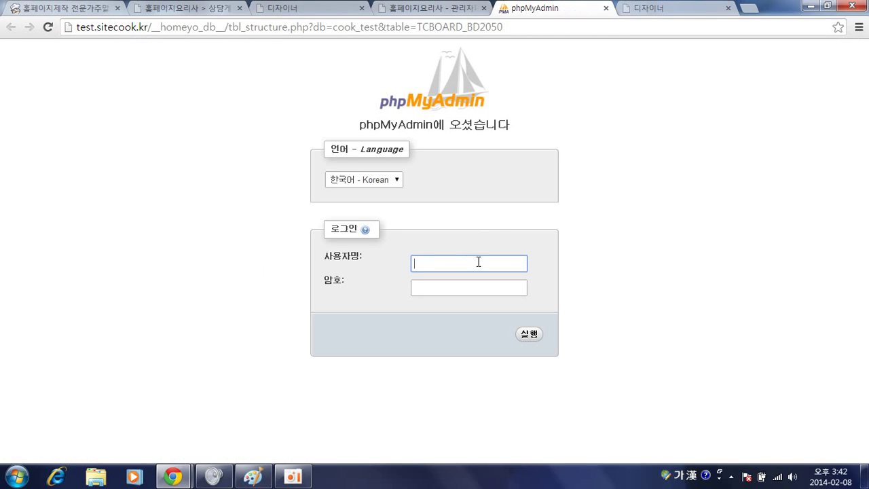
Log in to phpMyAdmin with the site's database username and password
type("채ㅐ")
key("BackSpace")
key("BackSpace")
key("Hangul")
type("cook_tset")
key("Tab")
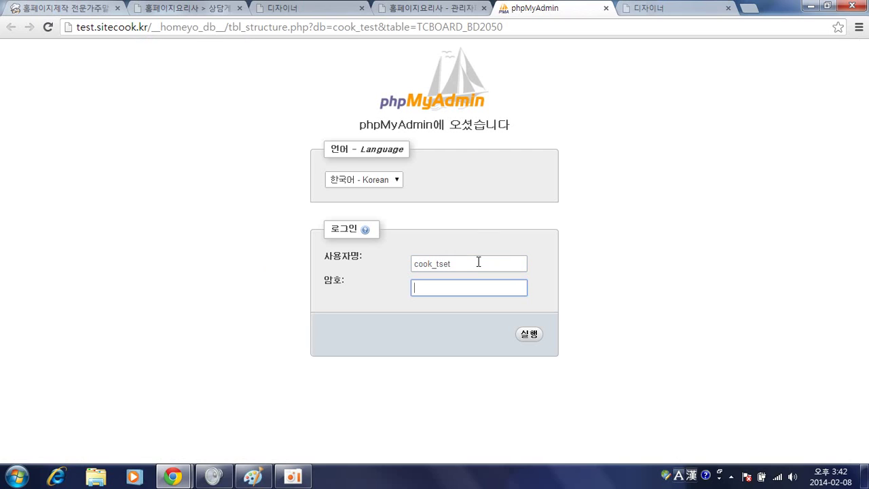
key("shift+Tab")
key("End")
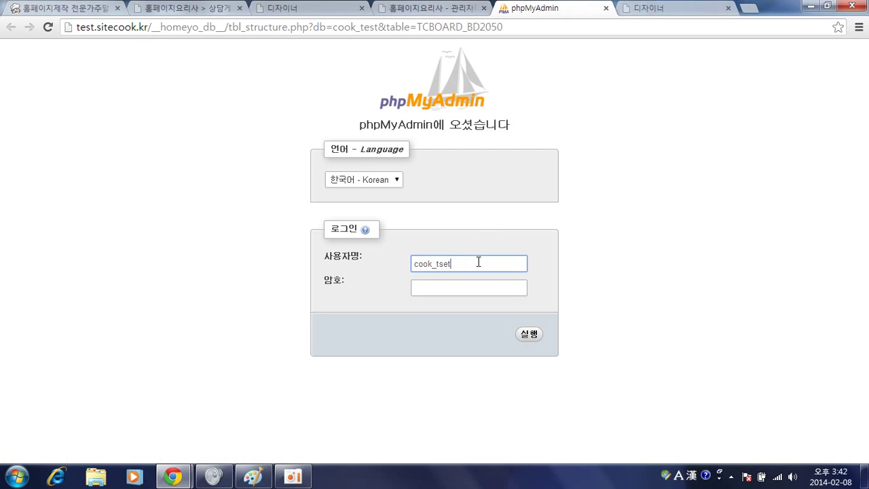
key("BackSpace")
key("BackSpace")
key("BackSpace")
key("BackSpace")
type("test")
key("Tab")
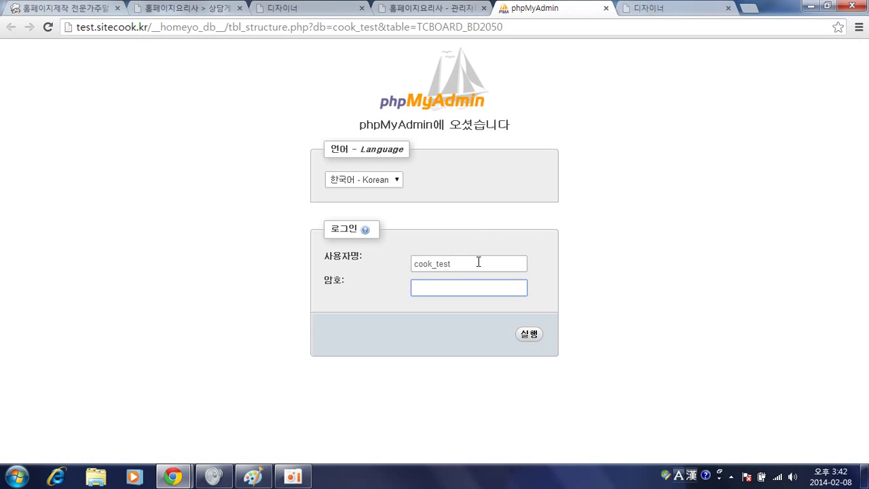
type("••••••")
key("Return")
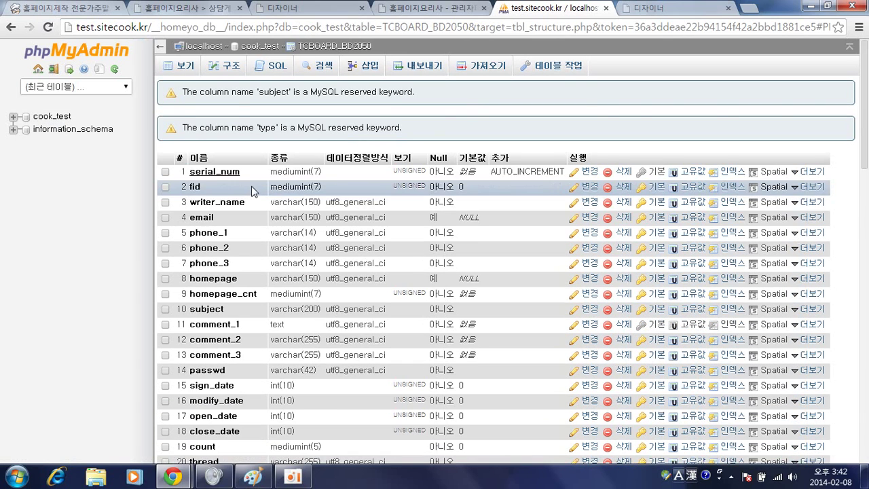
Request 10 new columns at the end of the TCBOARD_BD2050 table
scroll(251, 188, "down", 13)
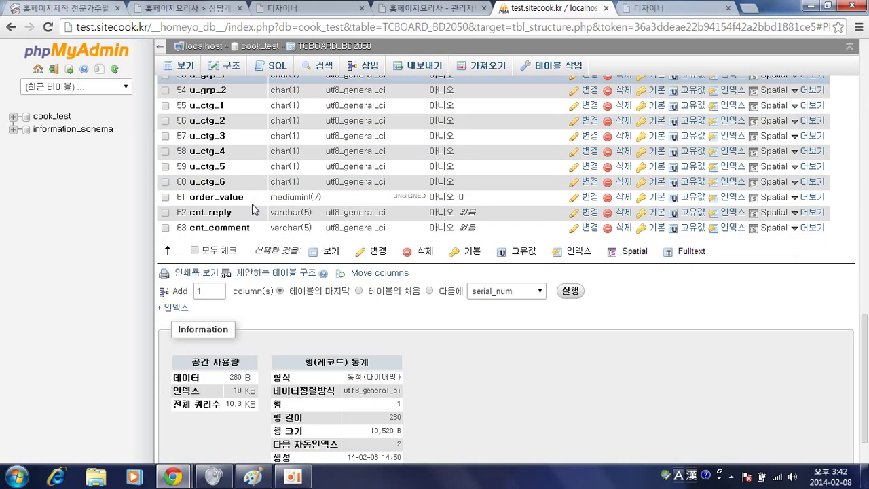
scroll(252, 204, "down", 1)
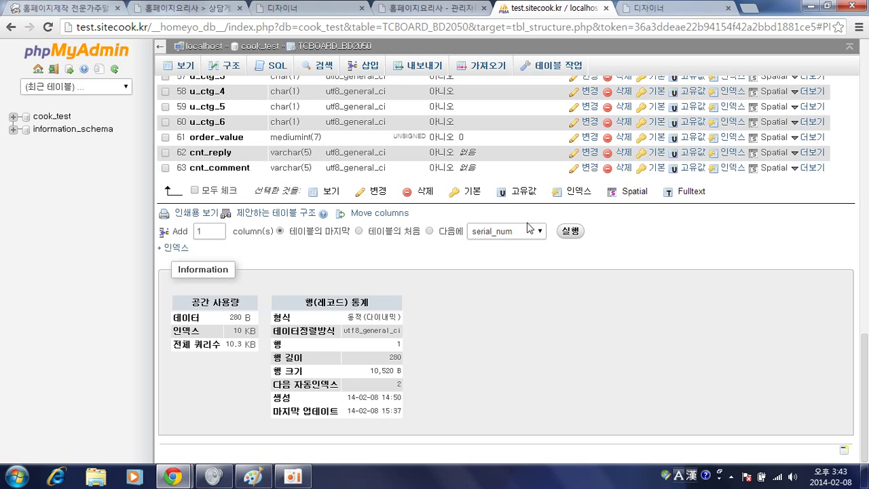
left_click(215, 232)
type("0")
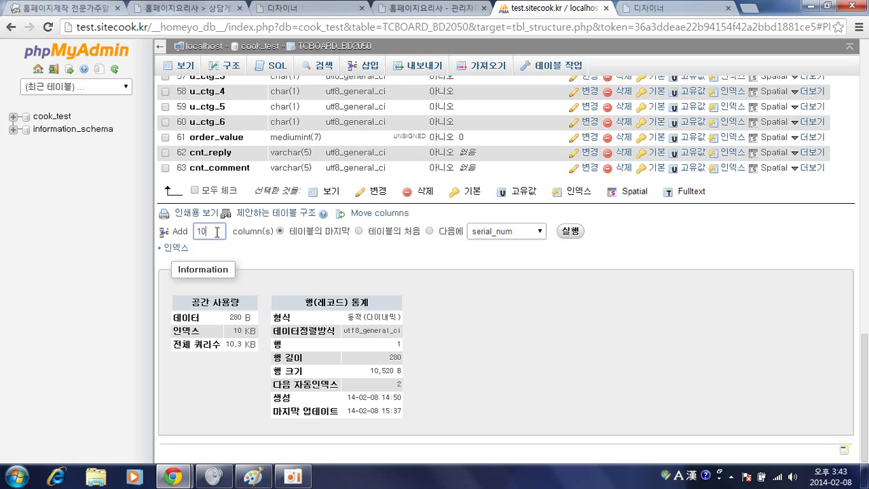
left_click(571, 232)
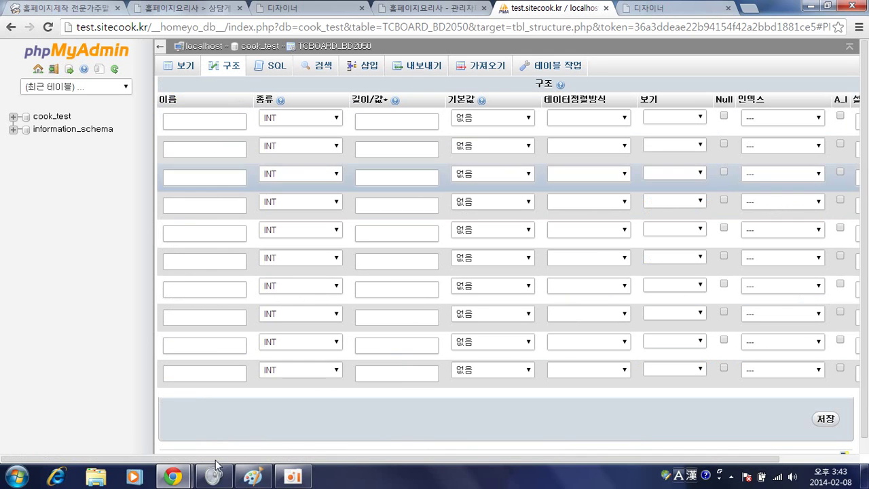
Name the first new column BDU_ with type VARCHAR and move to its length field
left_click(239, 119)
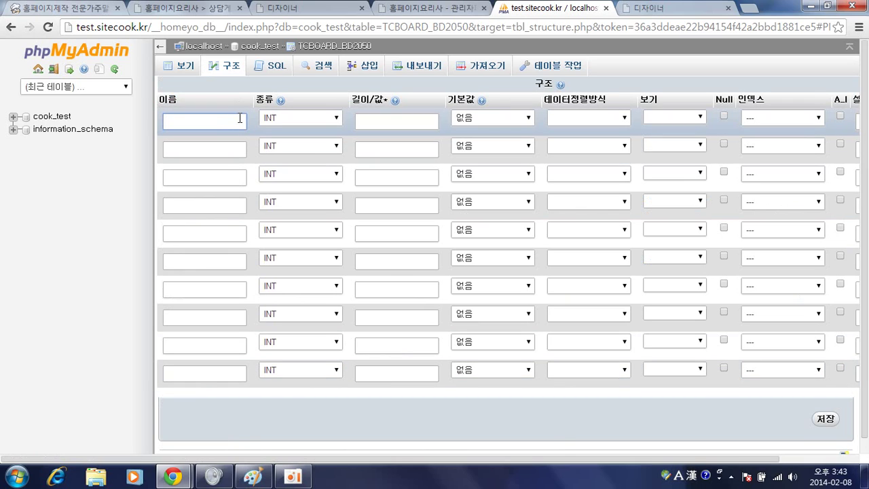
type("B")
type("DU_")
left_click(297, 115)
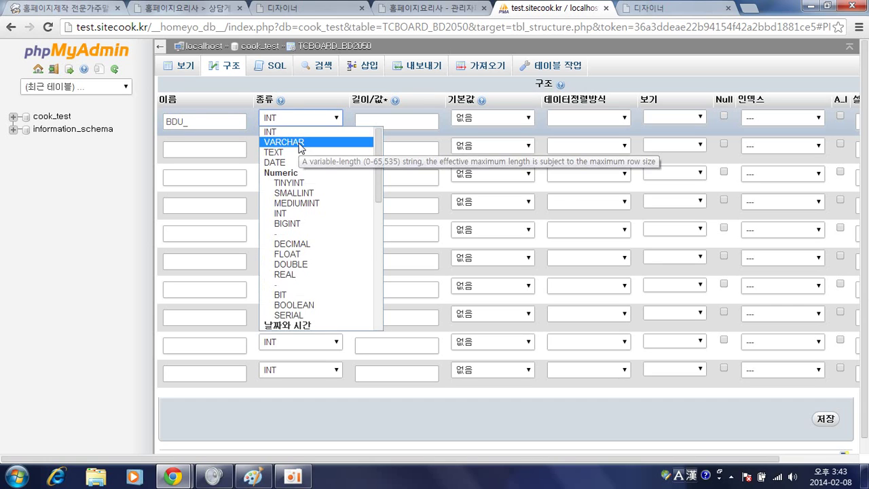
left_click(300, 144)
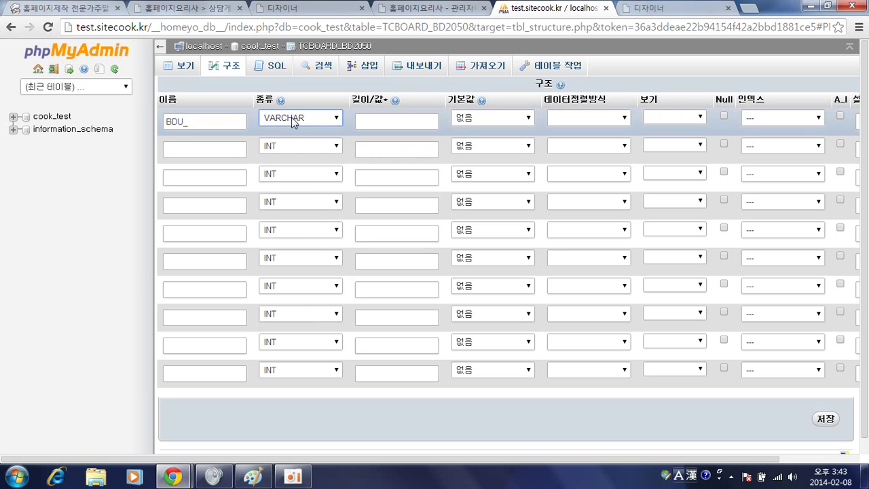
left_click(380, 120)
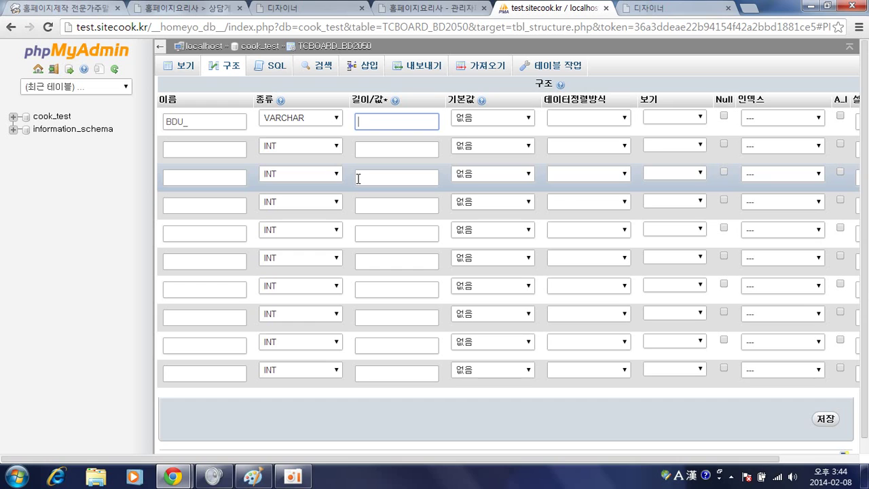
Look at the second column's type choices, then go back to the SiteCook board settings
left_click(316, 148)
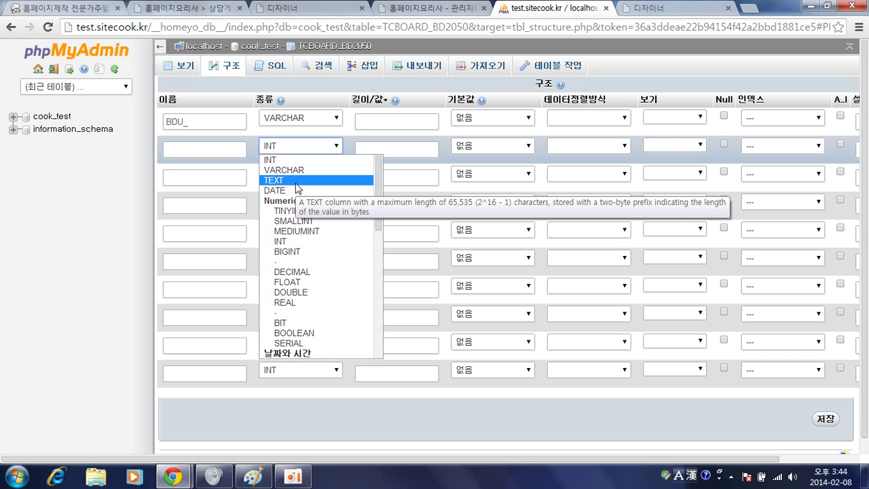
scroll(299, 203, "down", 3)
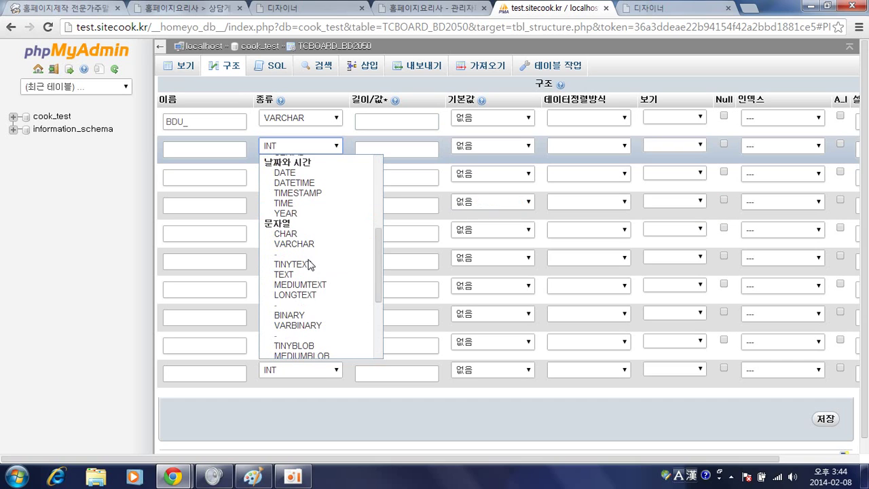
scroll(309, 264, "up", 5)
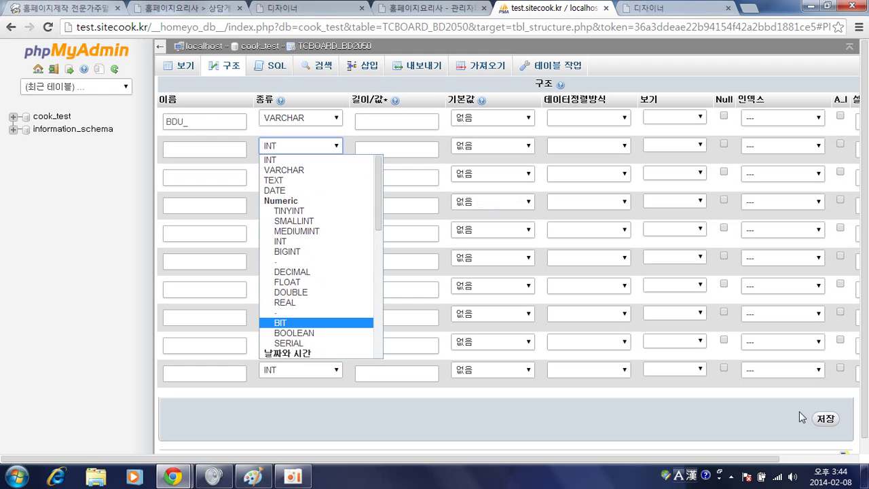
left_click(425, 7)
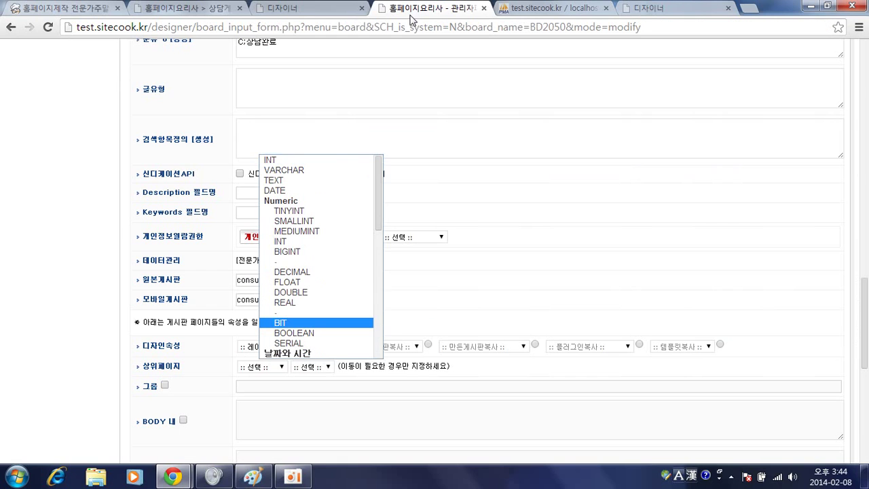
Make the 사이트구분 item a custom-defined field (추가정의필드), then return to the 상담게시판 write page
left_click(309, 6)
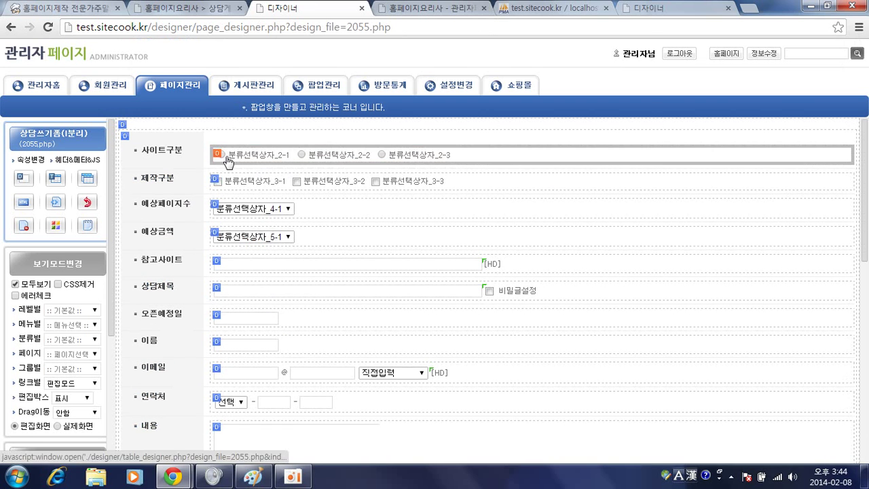
left_click(219, 156)
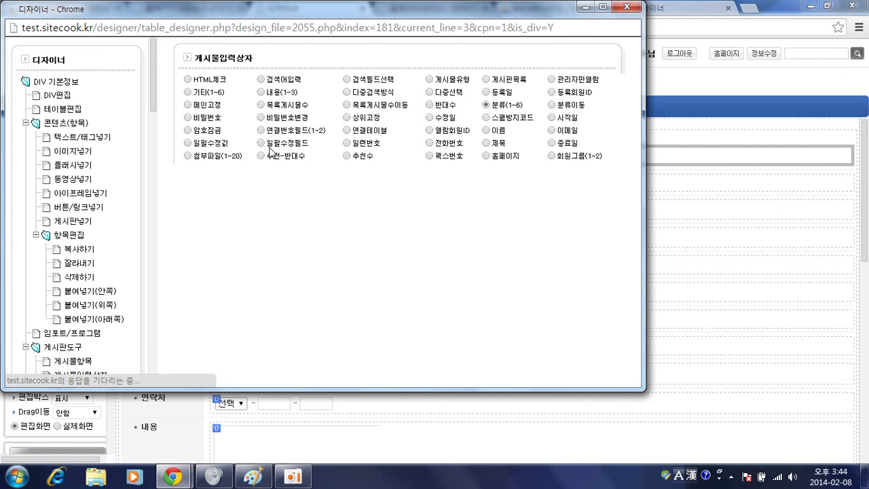
left_click(251, 230)
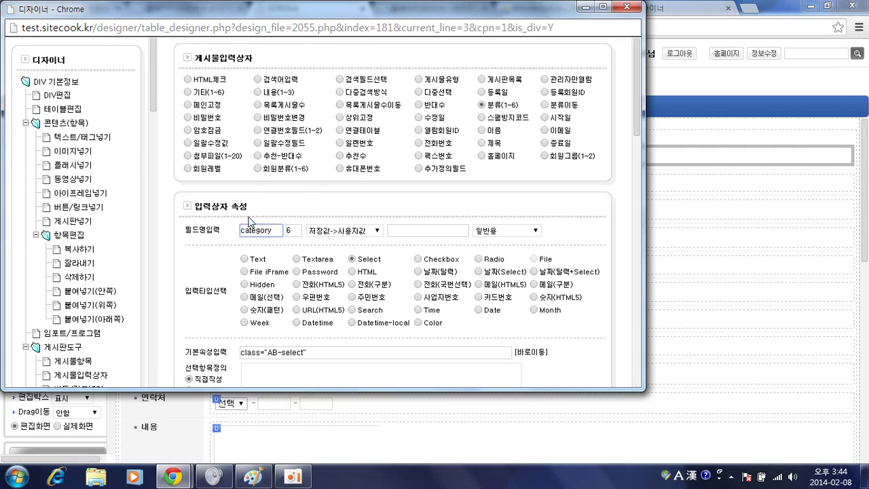
left_click(421, 169)
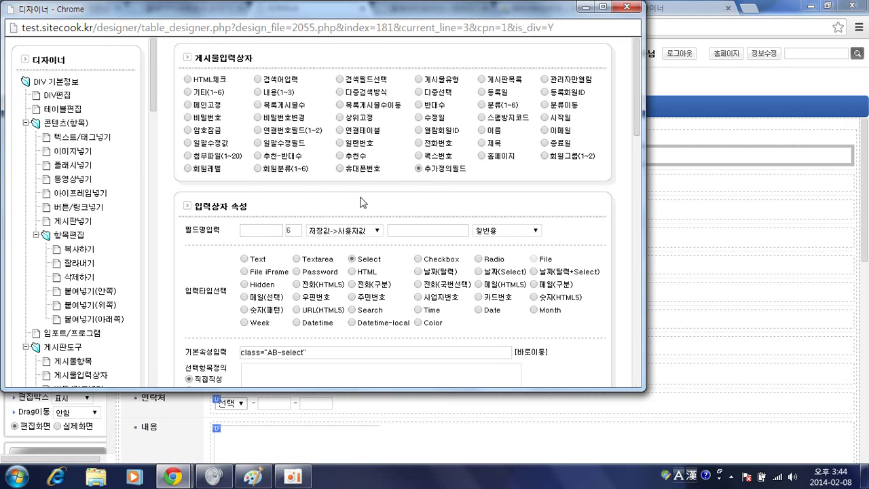
left_click(270, 233)
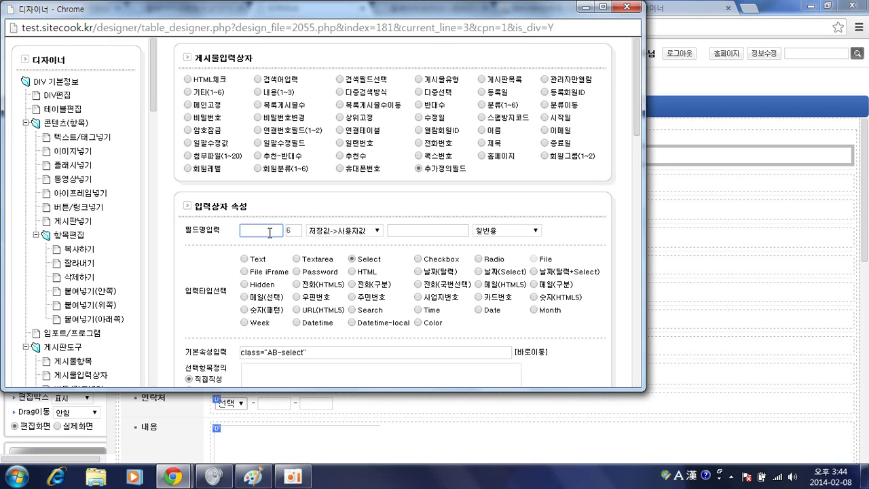
left_click(626, 13)
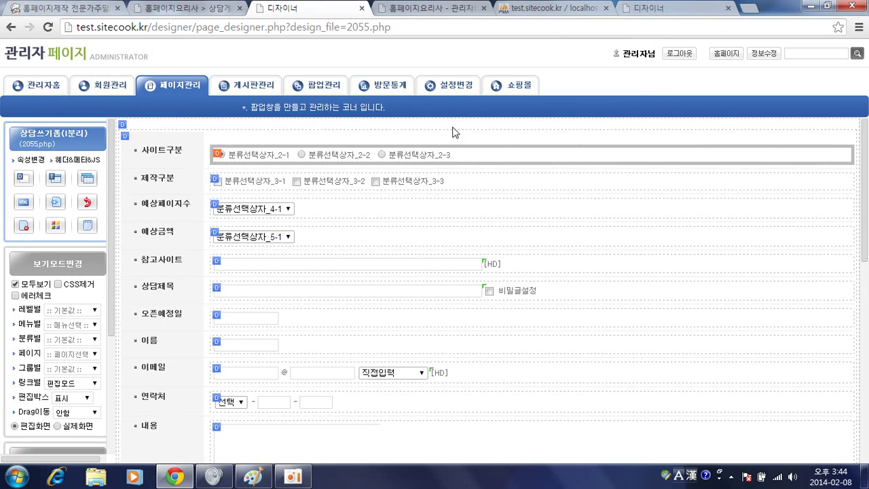
left_click(207, 15)
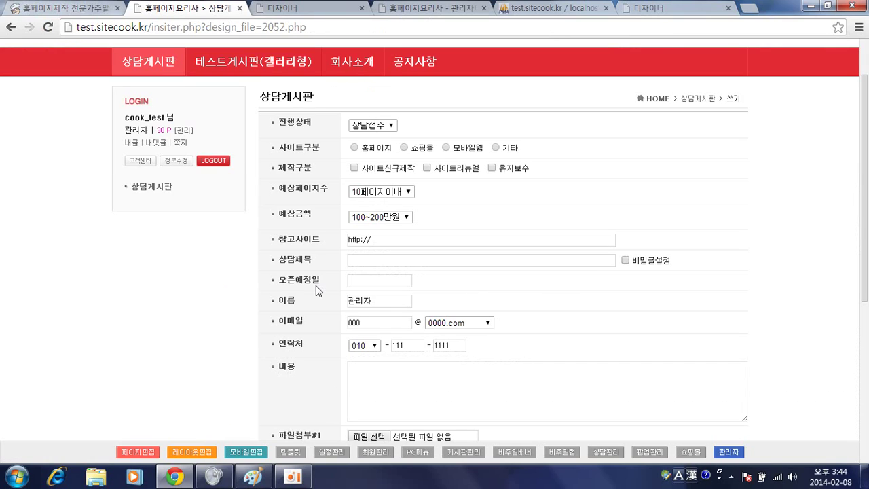